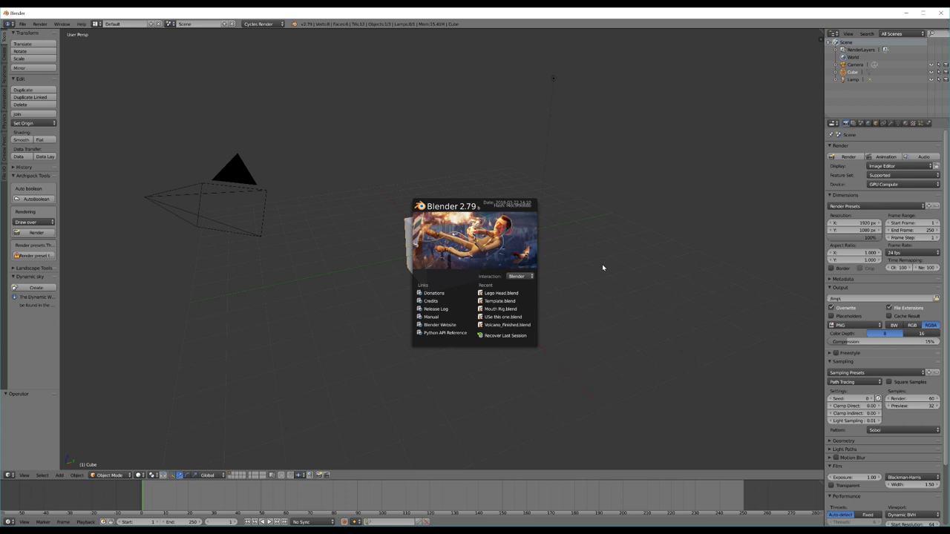
Step: Dismiss the splash screen and delete the default cube from the scene
{"action": "left_click", "coordinate": [668, 247]}
{"action": "middle_click_drag", "start_coordinate": [682, 246], "coordinate": [631, 176]}
{"action": "key", "text": "x"}
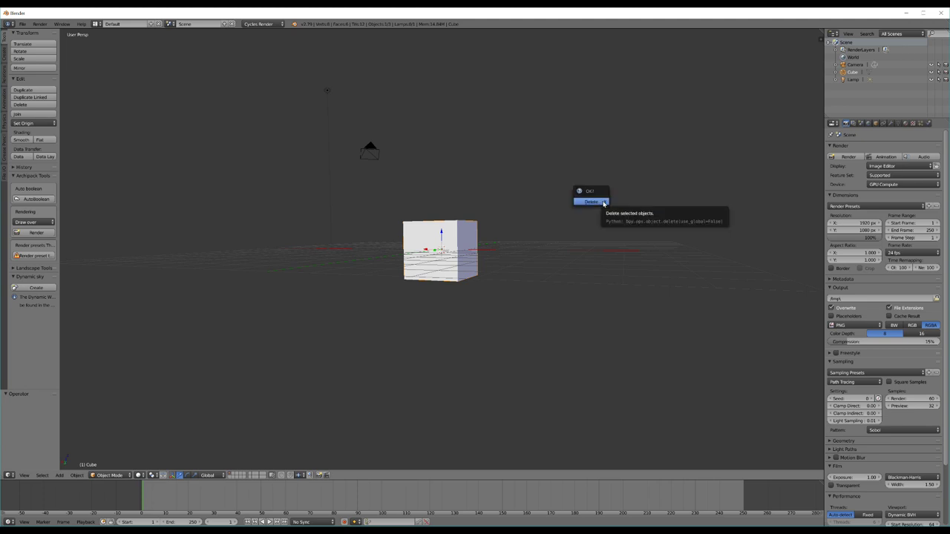
{"action": "left_click", "coordinate": [605, 200]}
{"action": "middle_click_drag", "start_coordinate": [455, 208], "coordinate": [492, 209]}
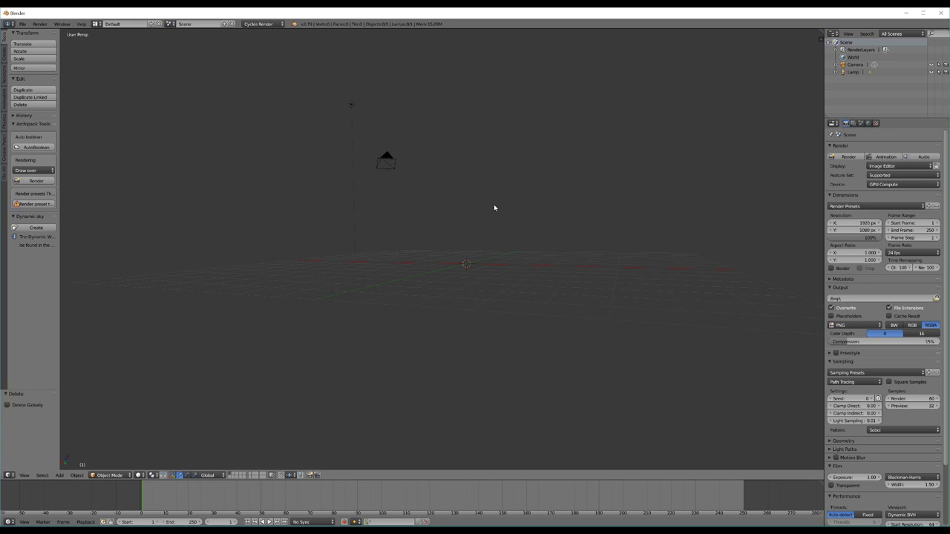
Step: Show the 3D view's properties sidebar, start the Screencast Keys display and collapse its settings
{"action": "key", "text": "n"}
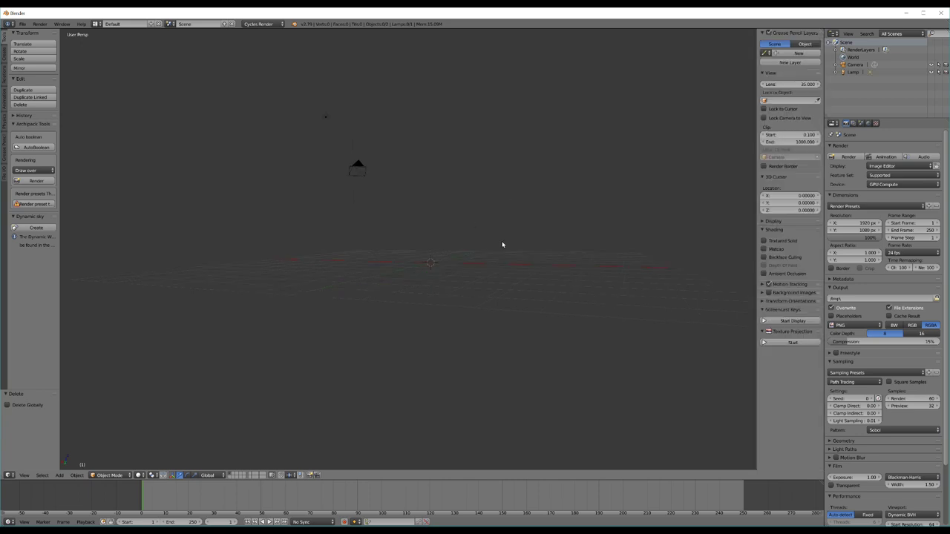
{"action": "middle_click_drag", "start_coordinate": [401, 236], "coordinate": [334, 239]}
{"action": "middle_click_drag", "start_coordinate": [431, 321], "coordinate": [467, 300]}
{"action": "left_click", "coordinate": [781, 321]}
{"action": "left_click", "coordinate": [763, 308]}
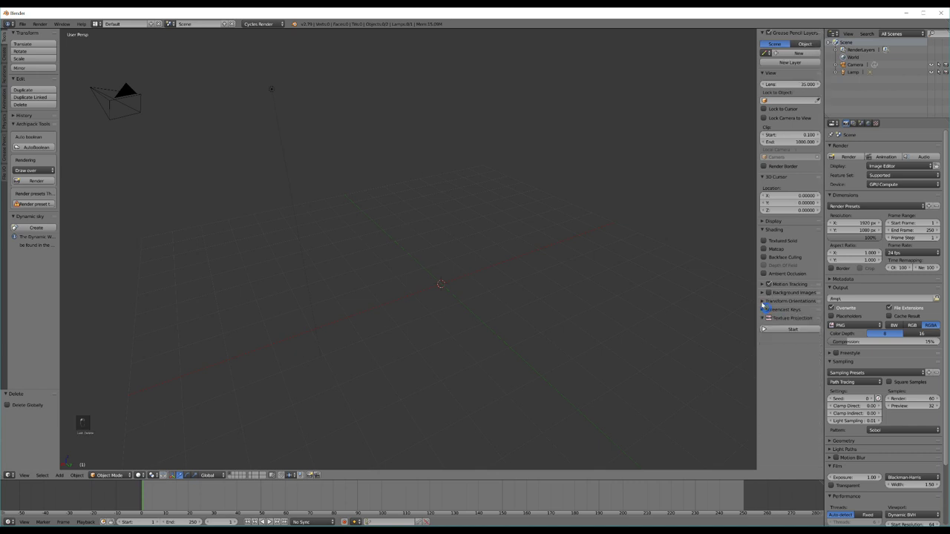
Step: Enable background images and load Basic.png from the Background Images folder, using thumbnails to find it
{"action": "left_click", "coordinate": [762, 292]}
{"action": "left_click", "coordinate": [768, 293]}
{"action": "left_click", "coordinate": [777, 305]}
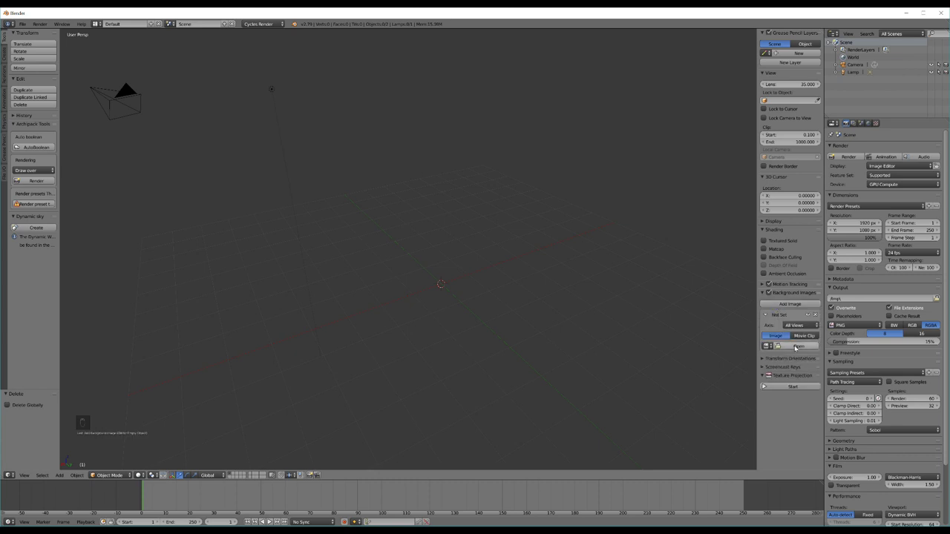
{"action": "left_click", "coordinate": [796, 347]}
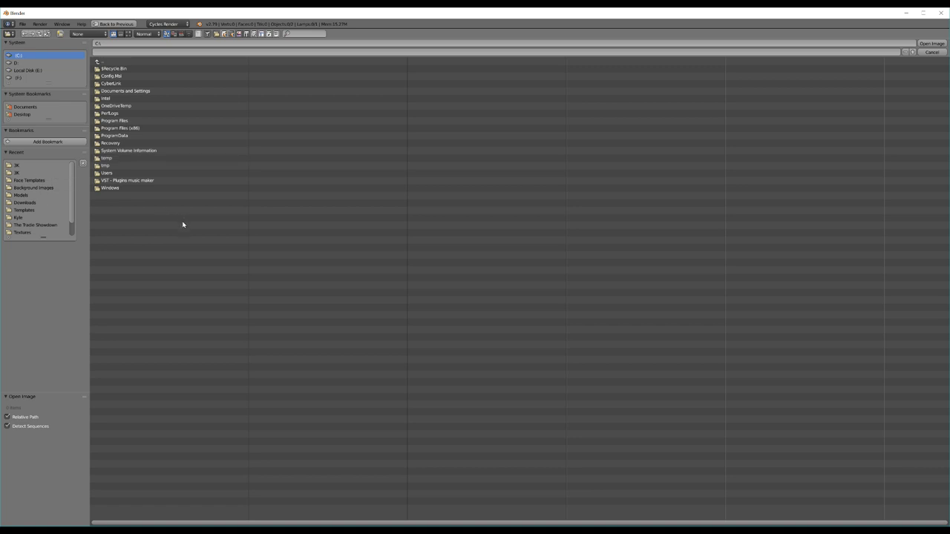
{"action": "left_click", "coordinate": [35, 183]}
{"action": "left_click", "coordinate": [33, 187]}
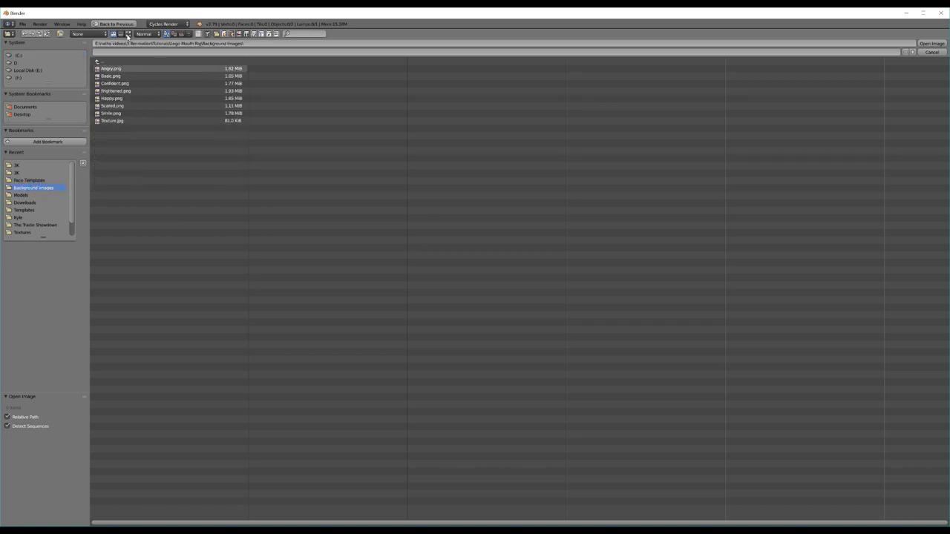
{"action": "left_click", "coordinate": [127, 35]}
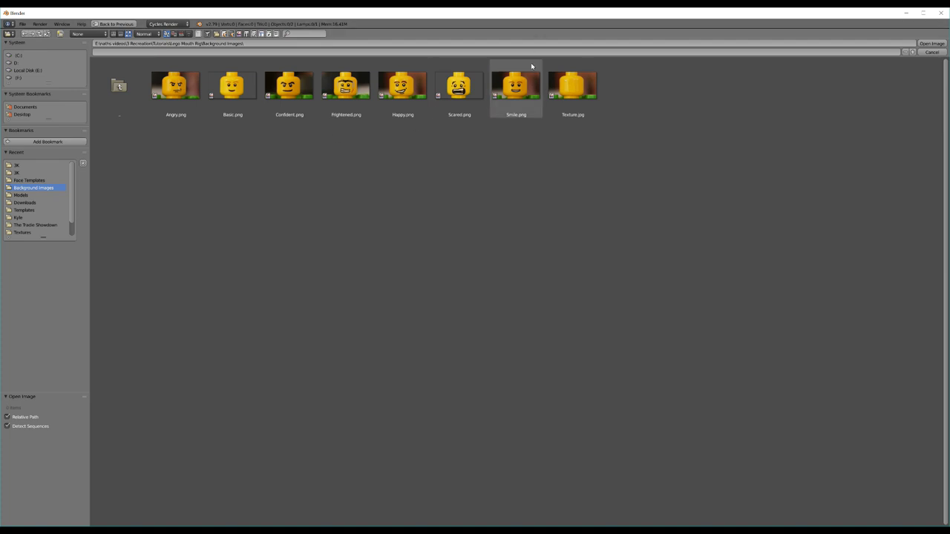
{"action": "double_click", "coordinate": [226, 91]}
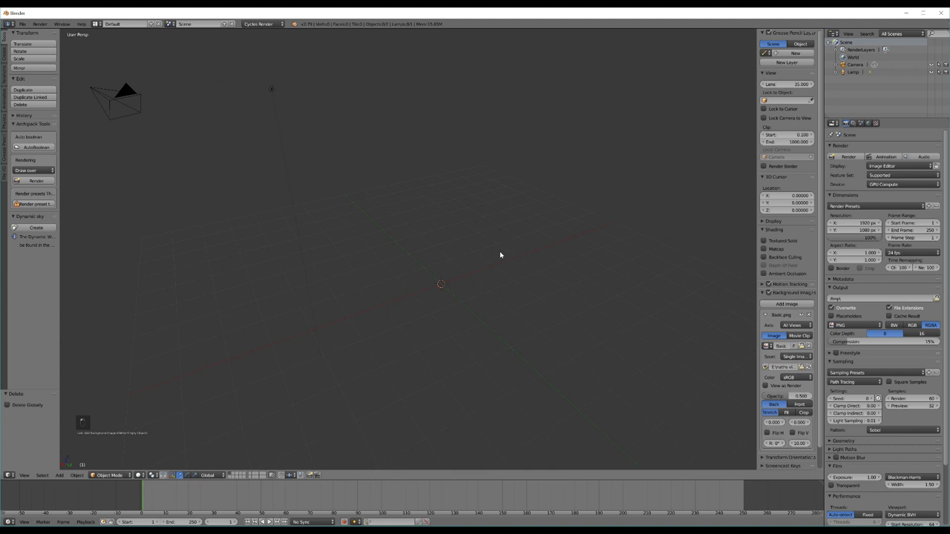
Step: Set the viewport to the front view and align the camera to it
{"action": "key", "text": "KP_1"}
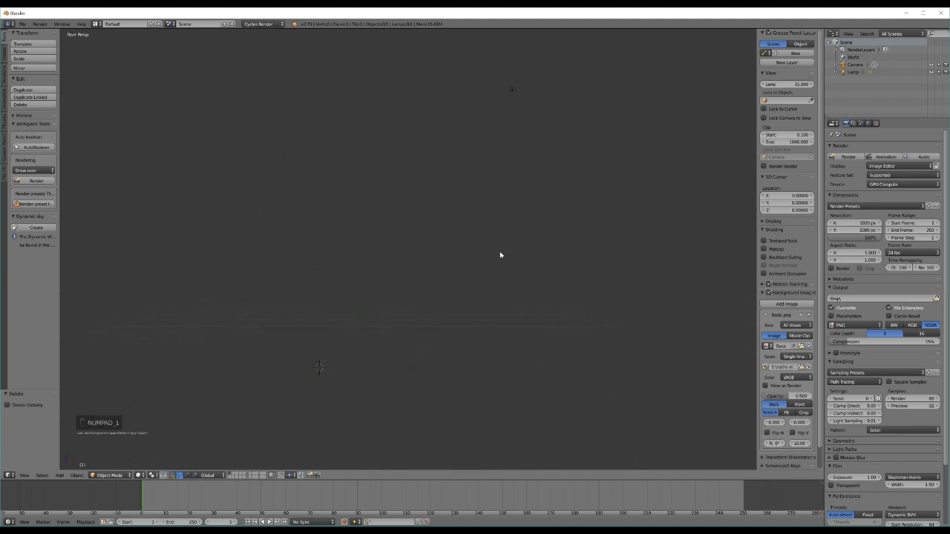
{"action": "key", "text": "KP_5"}
{"action": "key", "text": "ctrl+alt+KP_0"}
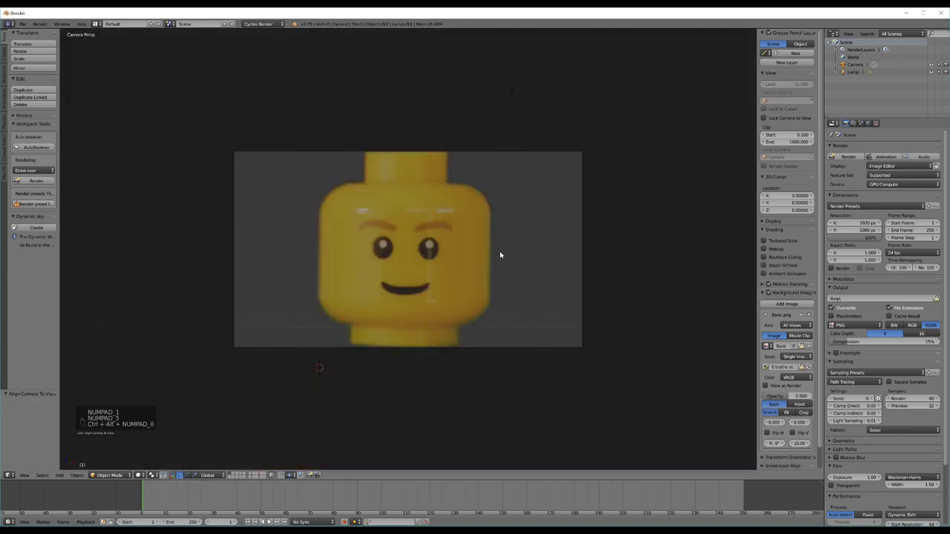
{"action": "mouse_move", "coordinate": [400, 254]}
{"action": "middle_mouse_down", "text": "shift"}
{"action": "mouse_move", "coordinate": [418, 245]}
{"action": "mouse_move", "coordinate": [405, 252]}
{"action": "middle_mouse_up", "text": "shift"}
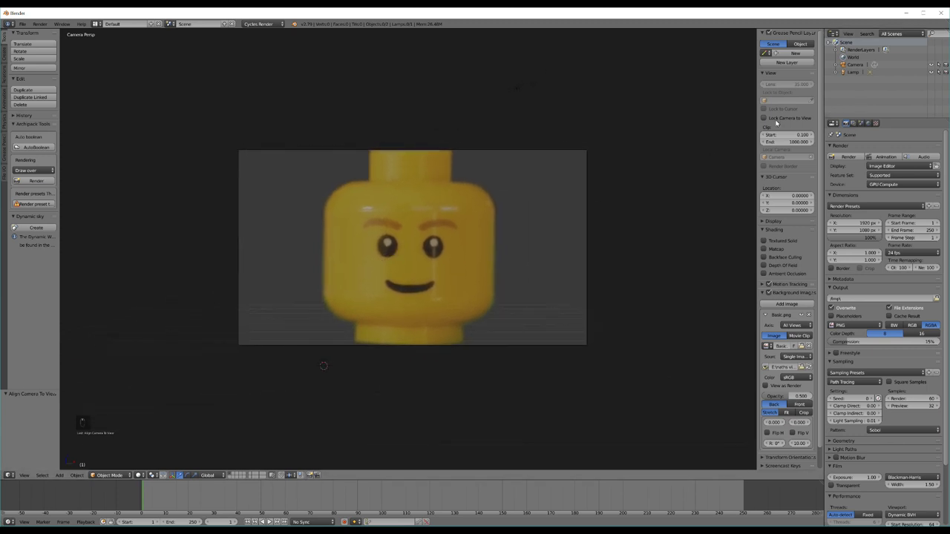
Step: Lock the camera to the view and reframe it so the scene origin sits over the mouth in the background image
{"action": "left_click", "coordinate": [776, 120]}
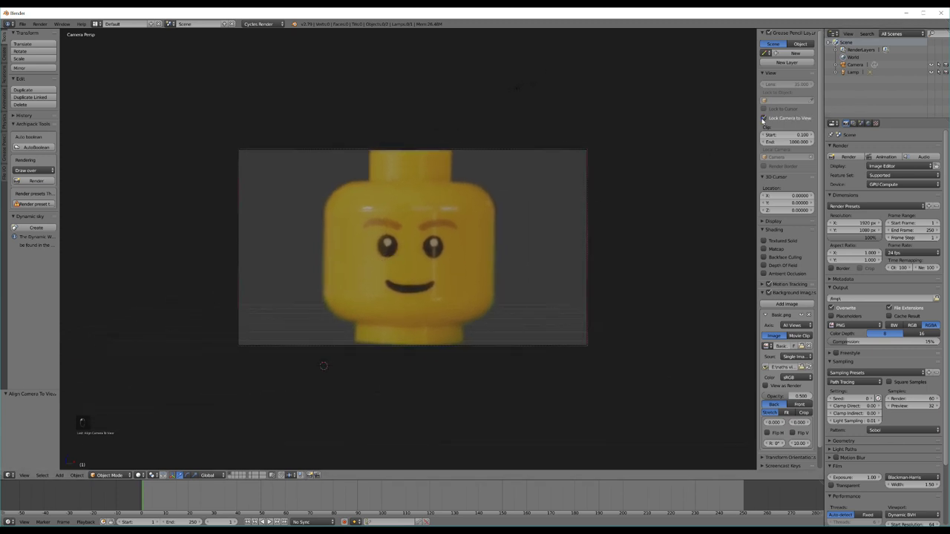
{"action": "middle_click_drag", "start_coordinate": [492, 168], "coordinate": [473, 163], "text": "shift"}
{"action": "scroll", "coordinate": [443, 202], "scroll_direction": "down", "scroll_amount": 2}
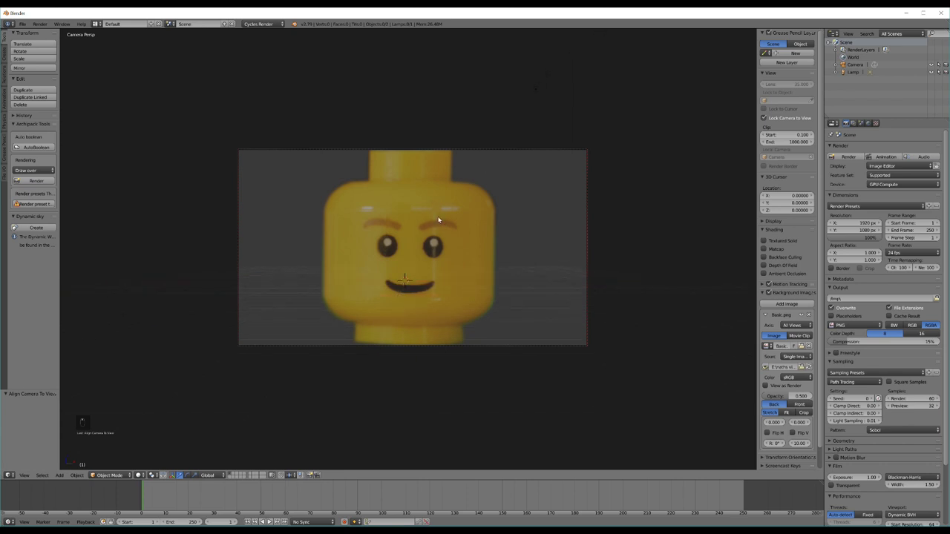
{"action": "middle_click_drag", "start_coordinate": [438, 221], "coordinate": [443, 218]}
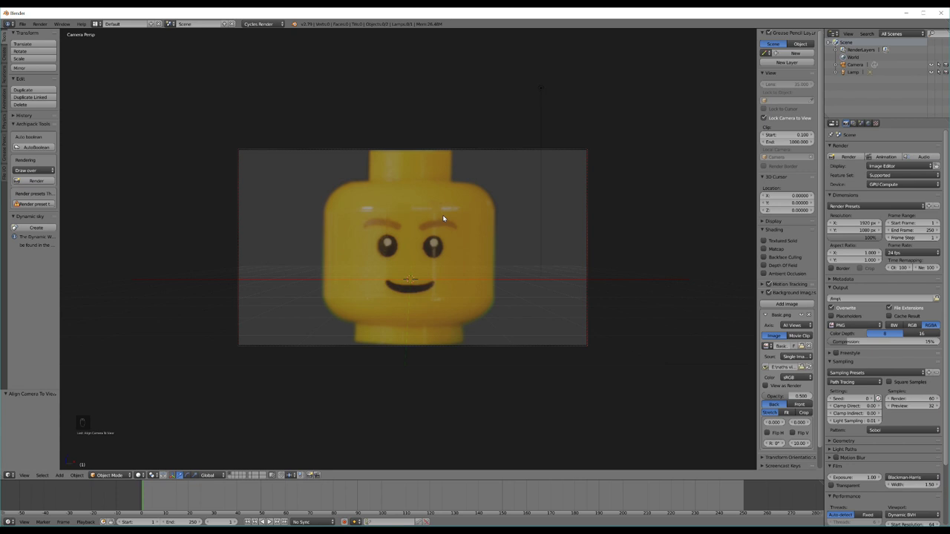
Step: Append the Lego Hair and Lego Head objects from Lego Head.blend in the Models folder
{"action": "left_click", "coordinate": [22, 24]}
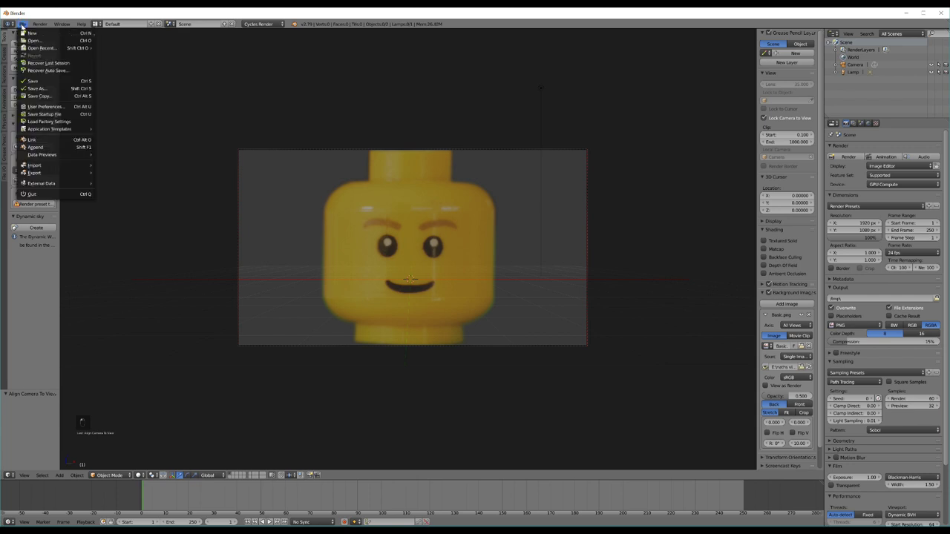
{"action": "left_click", "coordinate": [49, 147]}
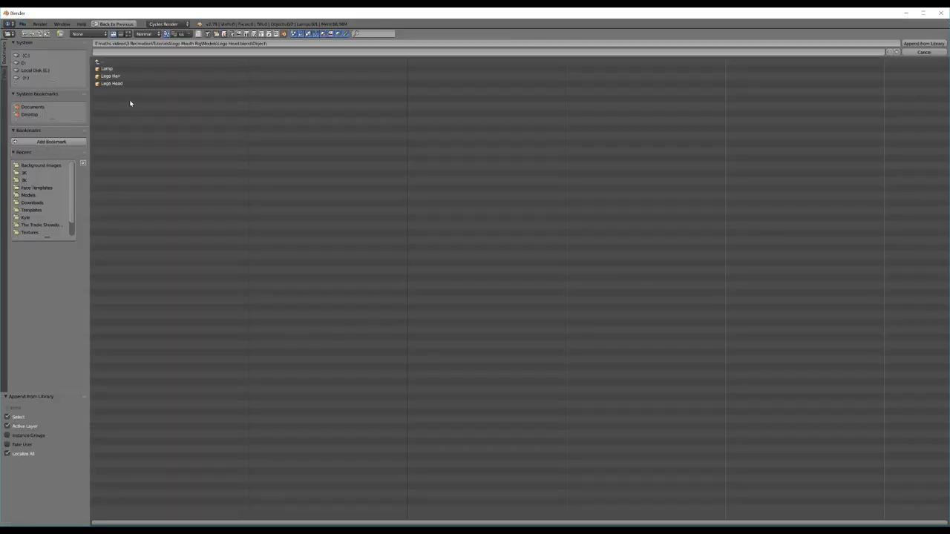
{"action": "left_click", "coordinate": [98, 63]}
{"action": "left_click", "coordinate": [97, 63]}
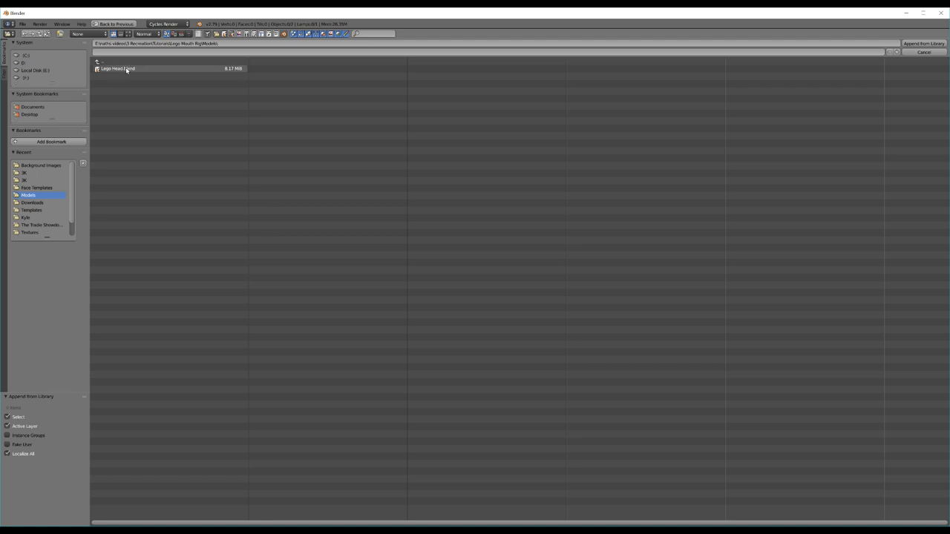
{"action": "double_click", "coordinate": [125, 71]}
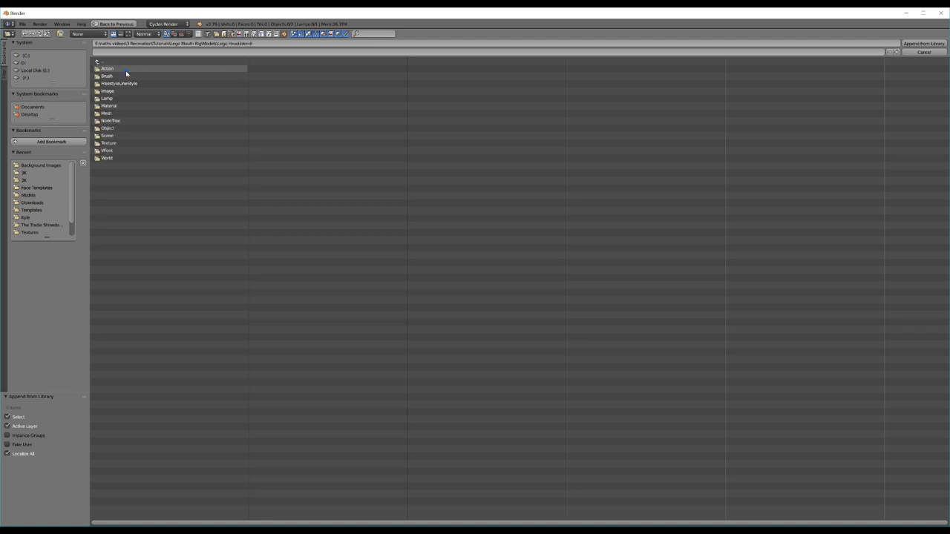
{"action": "left_click", "coordinate": [115, 129]}
{"action": "left_click_drag", "start_coordinate": [118, 101], "coordinate": [120, 78]}
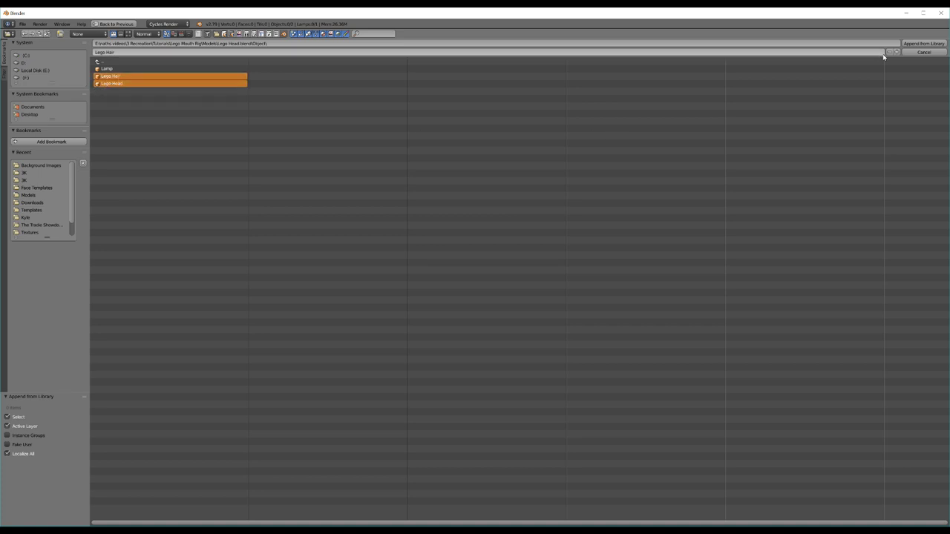
{"action": "left_click", "coordinate": [925, 45]}
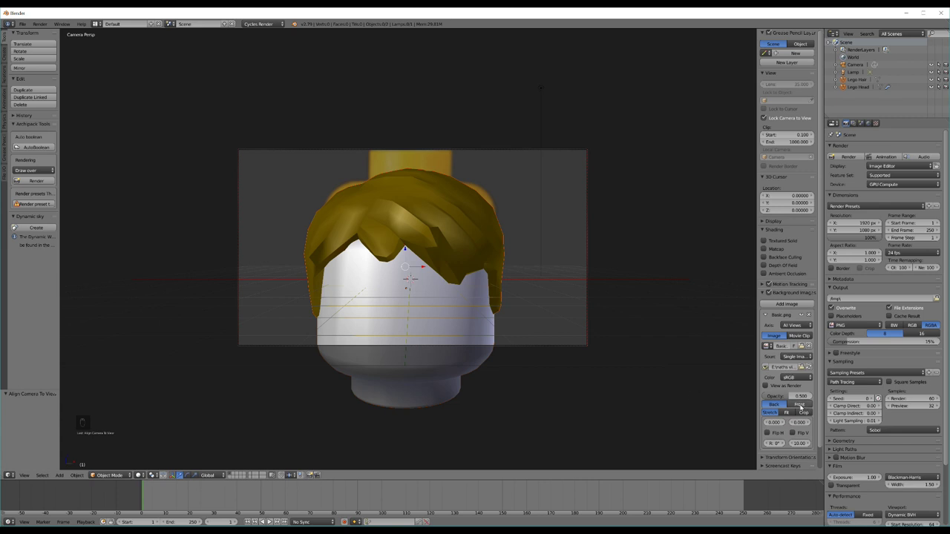
Step: Place the background image in front and reframe the camera so the head model lines up with the reference face
{"action": "left_click", "coordinate": [796, 405]}
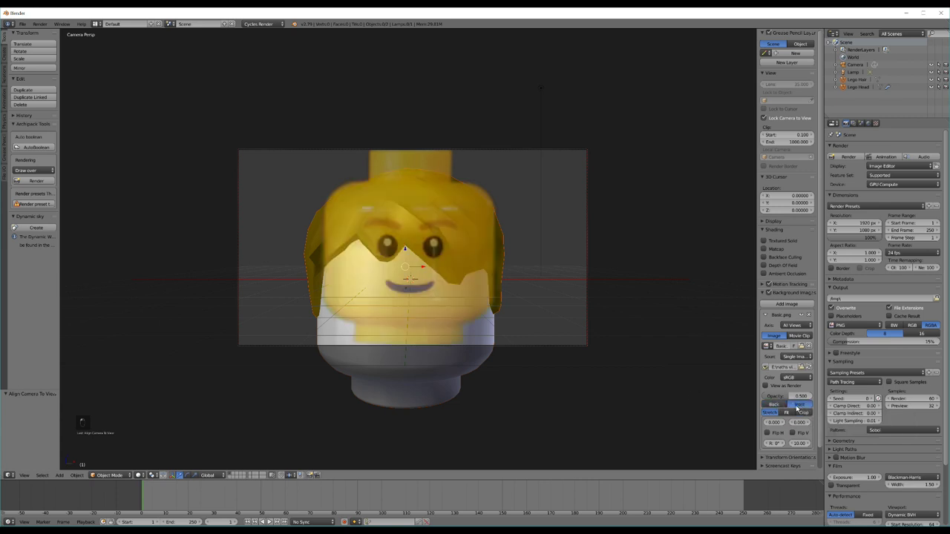
{"action": "middle_click_drag", "start_coordinate": [463, 239], "coordinate": [465, 206], "text": "shift"}
{"action": "scroll", "coordinate": [463, 214], "scroll_direction": "up", "scroll_amount": 2, "text": "shift"}
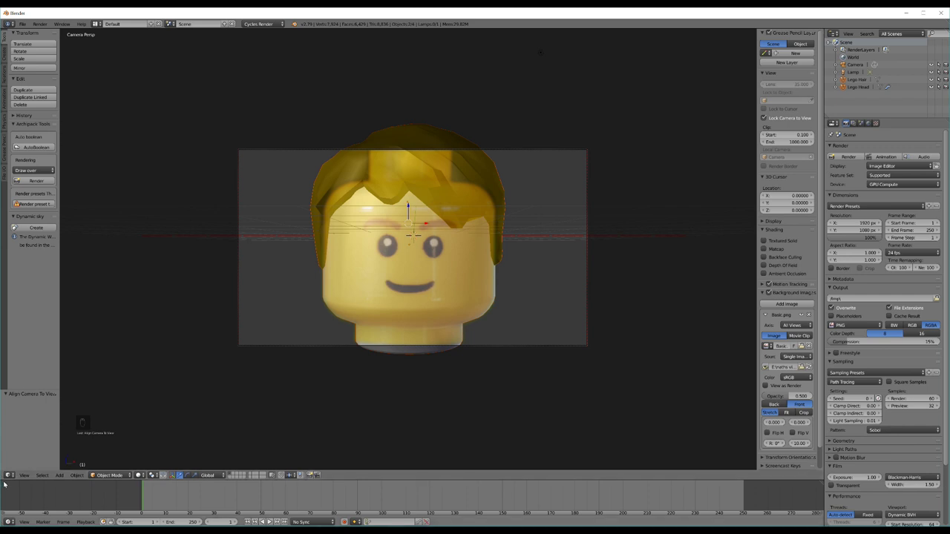
Step: Split a narrow column off the 3D view and divide that column into two stacked areas
{"action": "left_click_drag", "start_coordinate": [4, 479], "coordinate": [239, 461]}
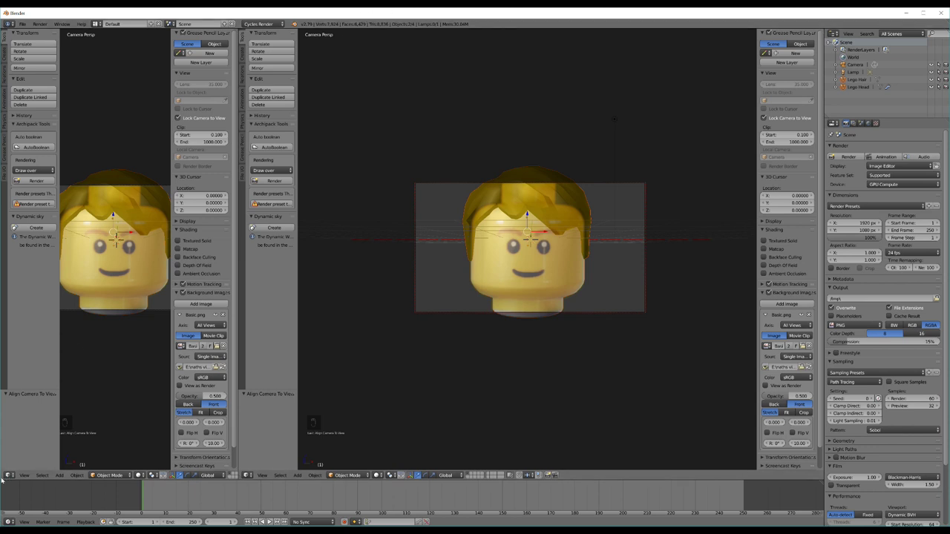
{"action": "left_click_drag", "start_coordinate": [2, 481], "coordinate": [4, 478]}
{"action": "left_click_drag", "start_coordinate": [1, 481], "coordinate": [7, 255]}
Step: Make the upper small area a Node Editor without its sidebar and the lower one a UV/Image Editor
{"action": "left_click", "coordinate": [7, 256]}
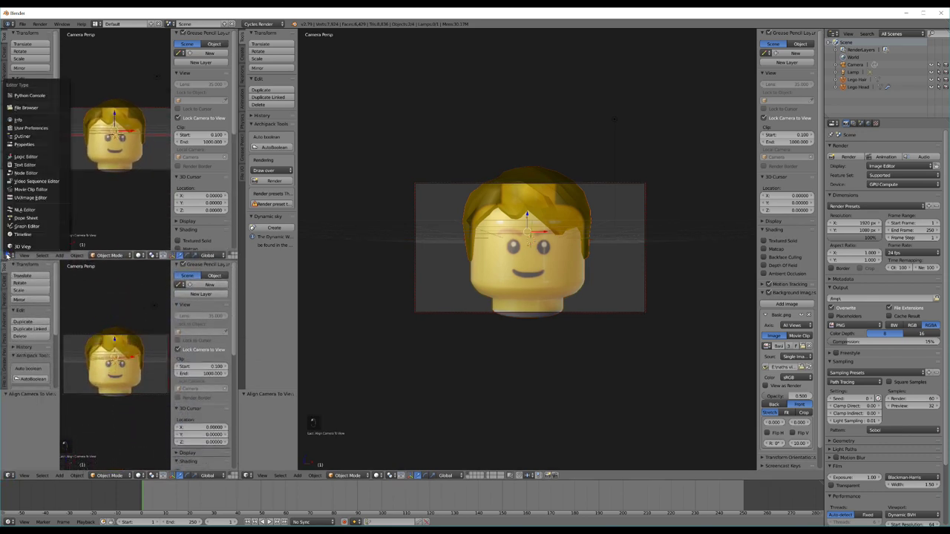
{"action": "left_click", "coordinate": [16, 174]}
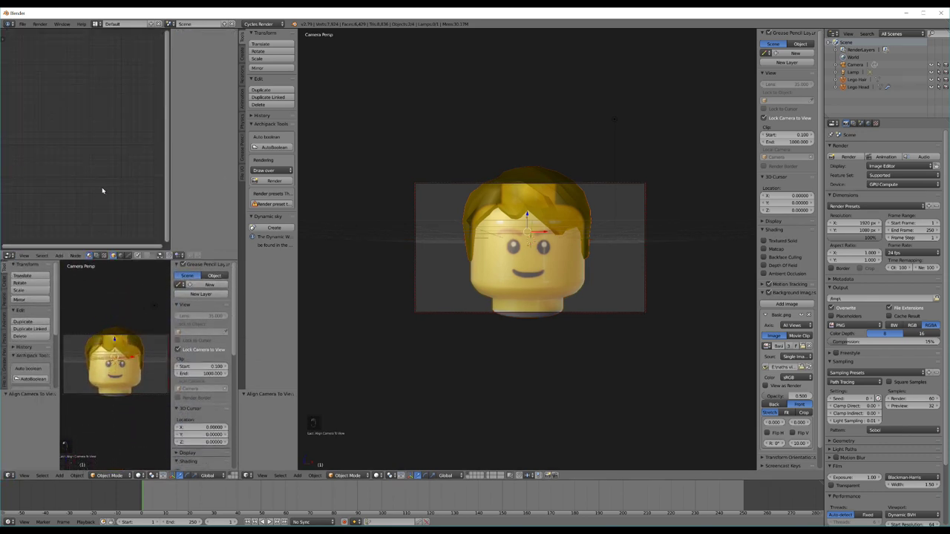
{"action": "key", "text": "n"}
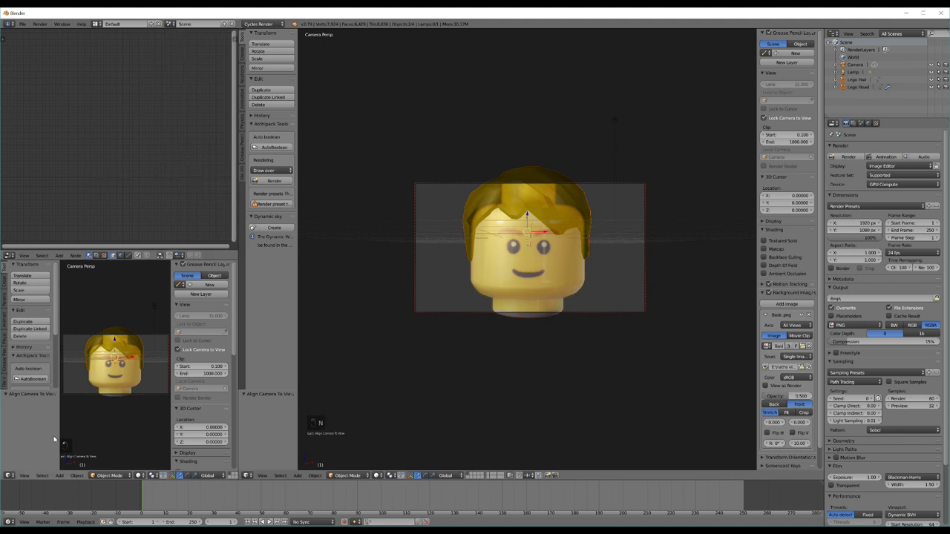
{"action": "left_click", "coordinate": [9, 476]}
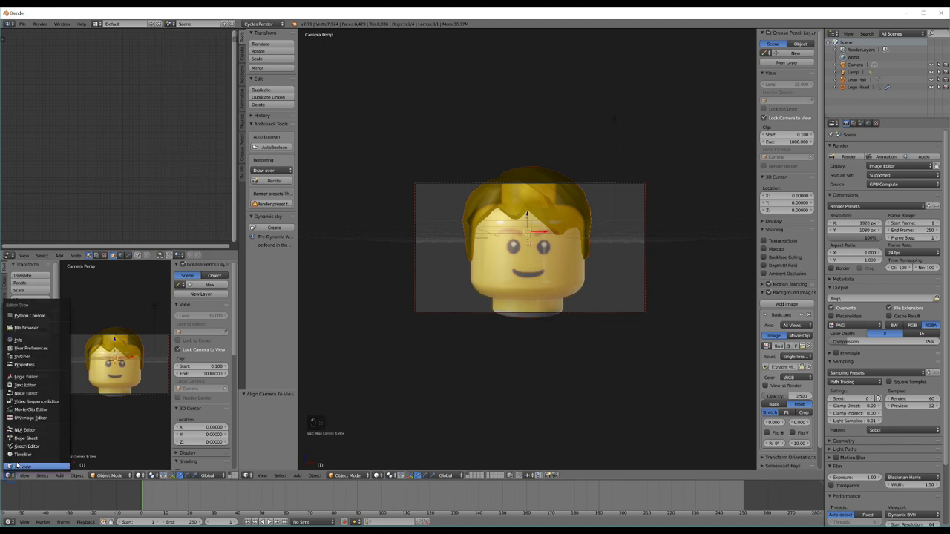
{"action": "left_click", "coordinate": [26, 417]}
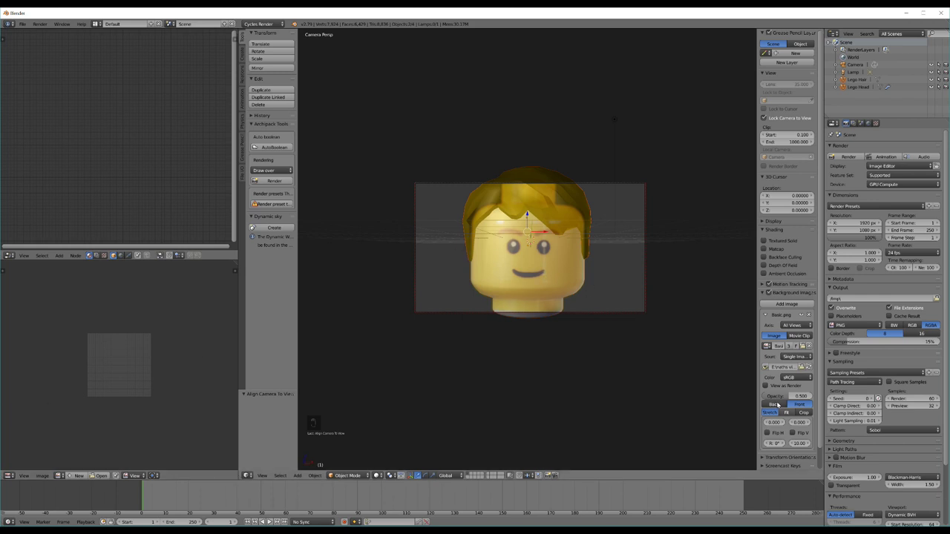
Step: Lower the background image opacity to about 0.118 and add a plane mesh at the scene origin
{"action": "left_click_drag", "start_coordinate": [780, 397], "coordinate": [761, 398]}
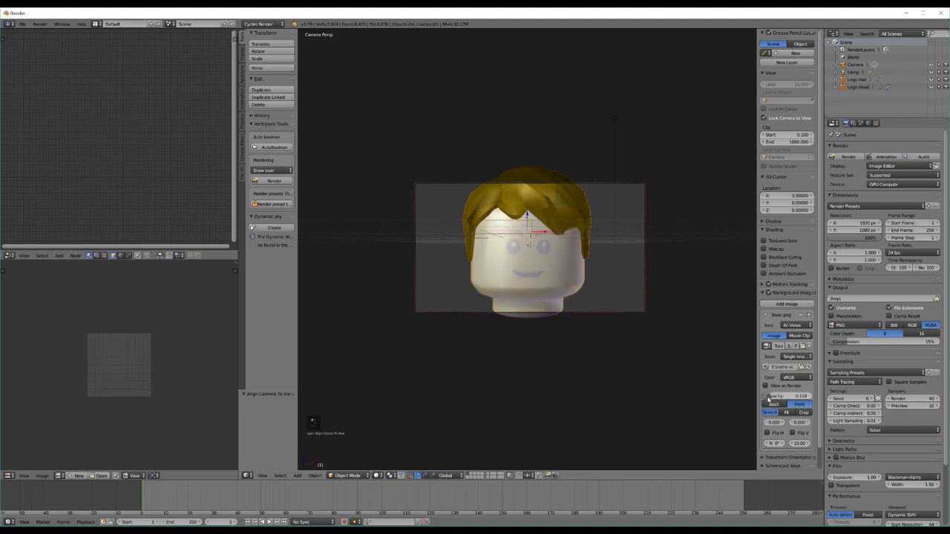
{"action": "key", "text": "shift+a"}
{"action": "left_click", "coordinate": [544, 246]}
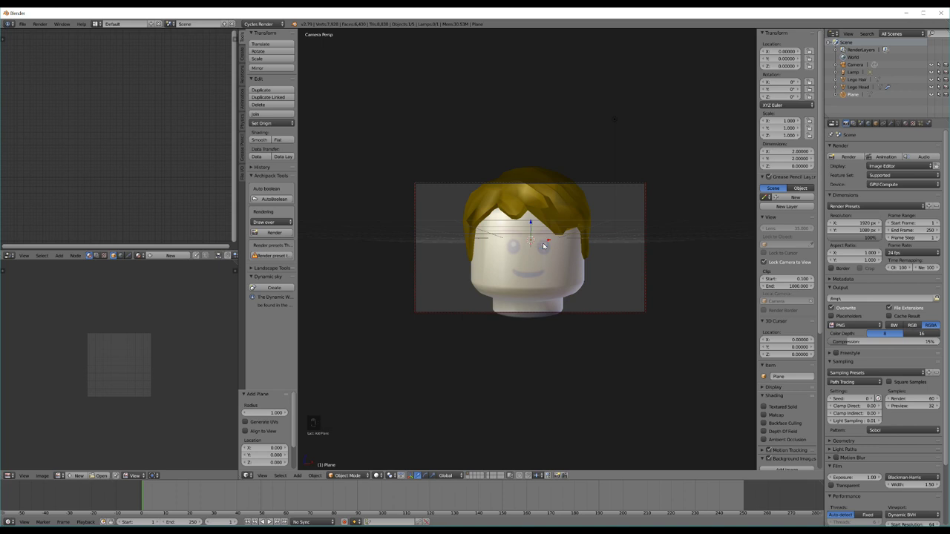
Step: Rotate the plane 90° about the X axis so it stands upright
{"action": "key", "text": "r"}
{"action": "key", "text": "x"}
{"action": "key", "text": "9"}
{"action": "key", "text": "0"}
{"action": "key", "text": "Return"}
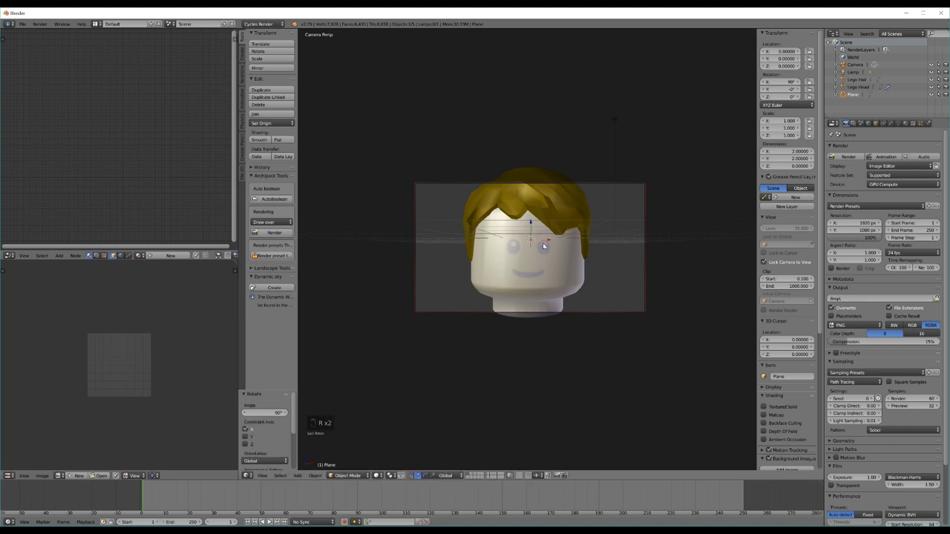
Step: Leave the camera view and move the plane in front of the face, to about -2.47 on Y and -1.57 on Z
{"action": "key", "text": "KP_0"}
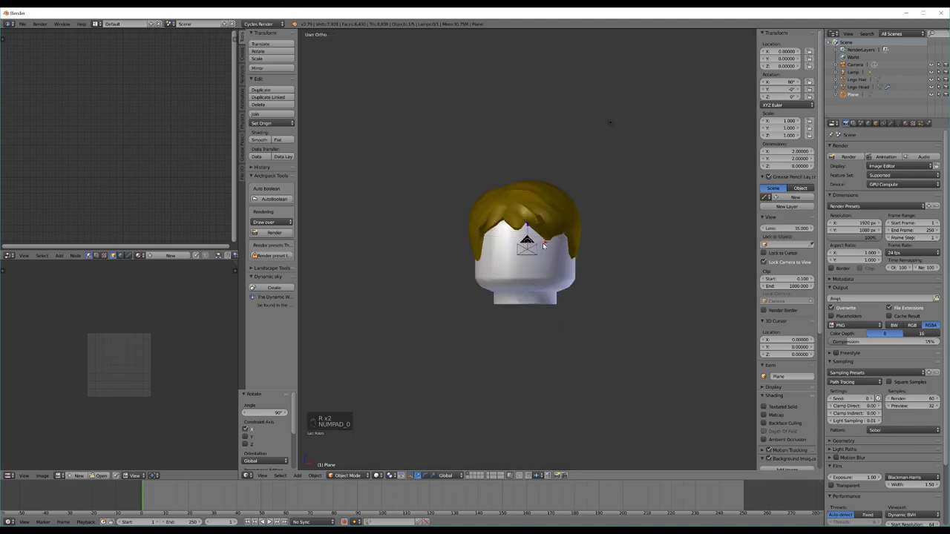
{"action": "middle_click_drag", "start_coordinate": [543, 245], "coordinate": [509, 262]}
{"action": "key", "text": "g"}
{"action": "key", "text": "y"}
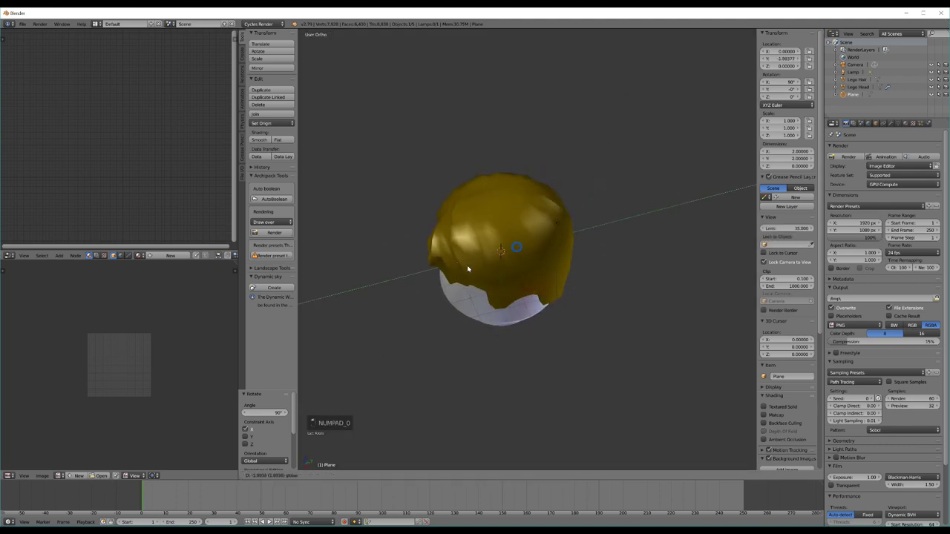
{"action": "left_click", "coordinate": [461, 274]}
{"action": "middle_click_drag", "start_coordinate": [461, 274], "coordinate": [471, 223]}
{"action": "key", "text": "g"}
{"action": "key", "text": "z"}
{"action": "left_click", "coordinate": [470, 214]}
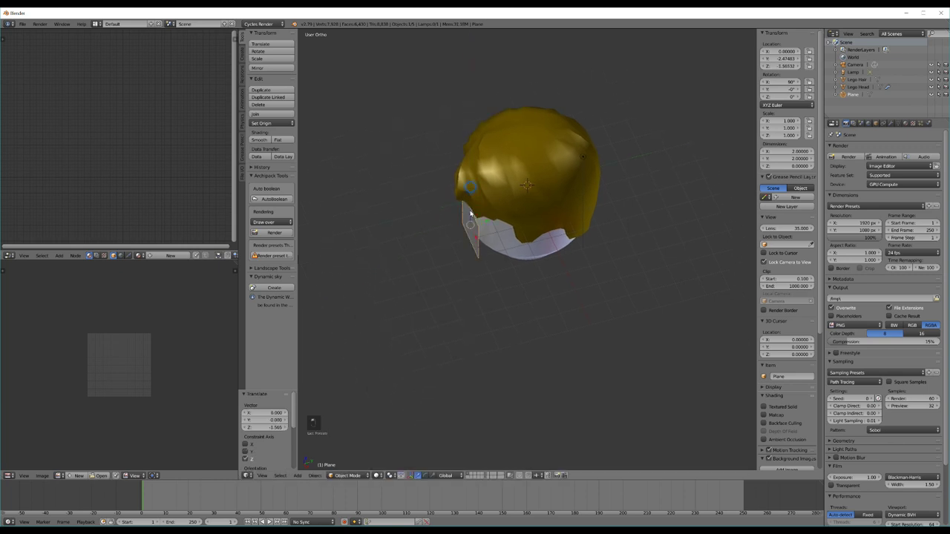
Step: Raise the plane along Z to about -1.25 so it sits in front of the mouth area
{"action": "scroll", "coordinate": [470, 213], "scroll_direction": "up", "scroll_amount": 5}
{"action": "middle_click_drag", "start_coordinate": [406, 156], "coordinate": [423, 198]}
{"action": "key", "text": "g"}
{"action": "key", "text": "z"}
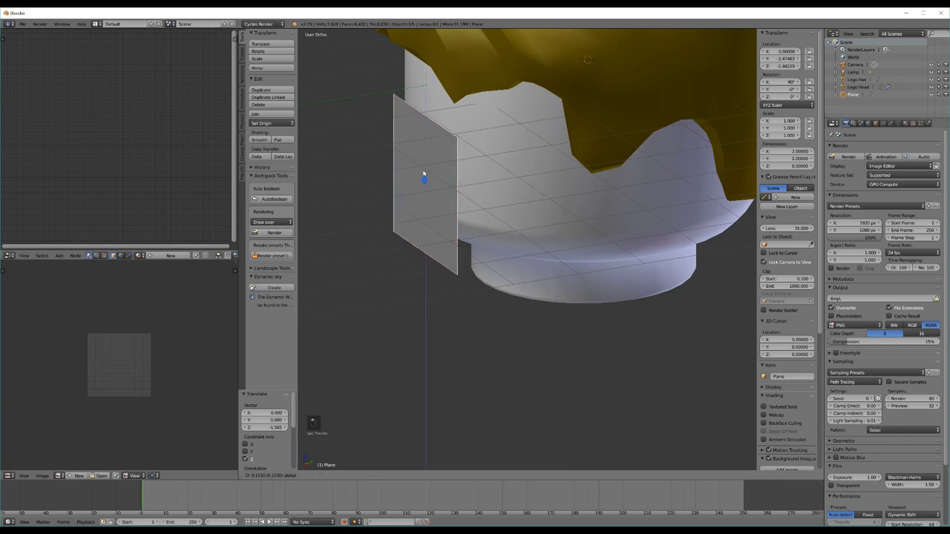
{"action": "left_click", "coordinate": [426, 148]}
{"action": "middle_click_drag", "start_coordinate": [426, 144], "coordinate": [482, 134]}
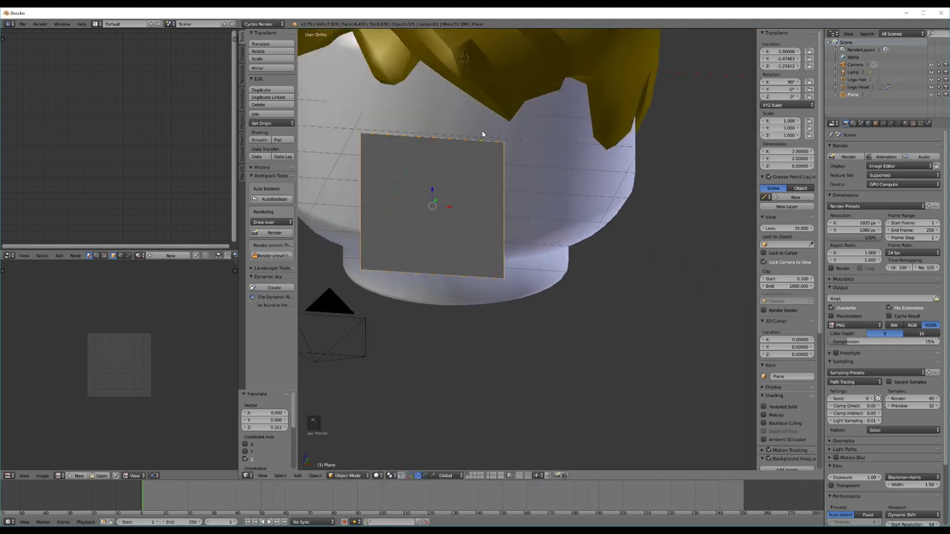
Step: Return to the camera view, turn off Lock Camera to View and raise the background image opacity slightly
{"action": "key", "text": "KP_0"}
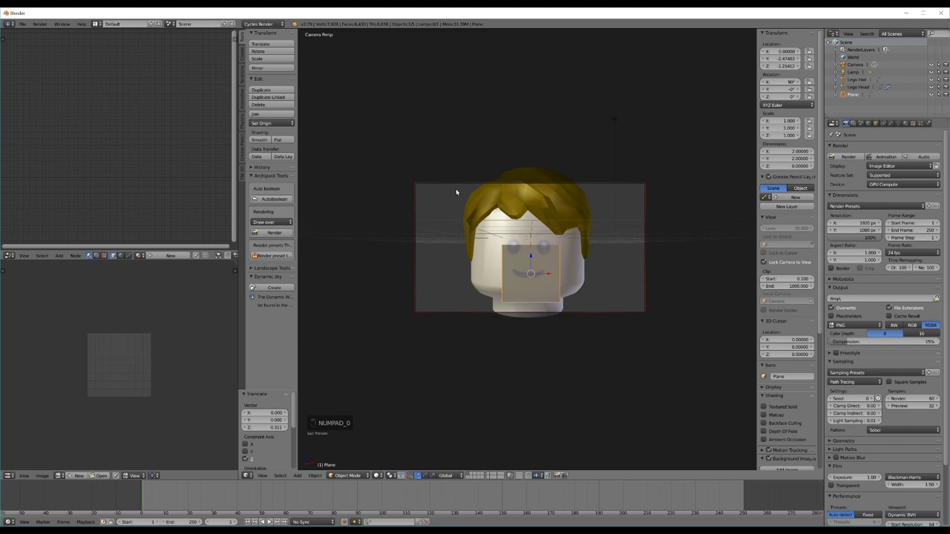
{"action": "scroll", "coordinate": [549, 286], "scroll_direction": "up", "scroll_amount": 3}
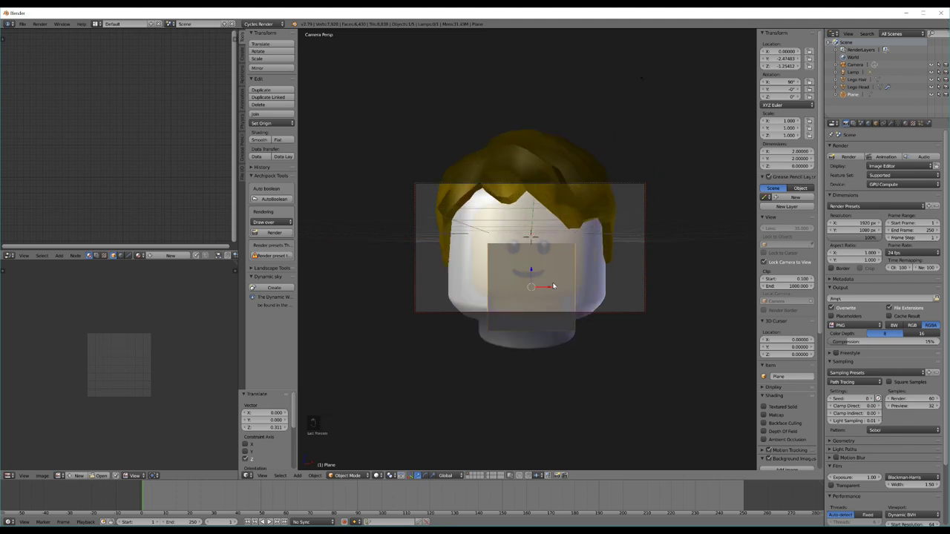
{"action": "scroll", "coordinate": [553, 286], "scroll_direction": "down", "scroll_amount": 3}
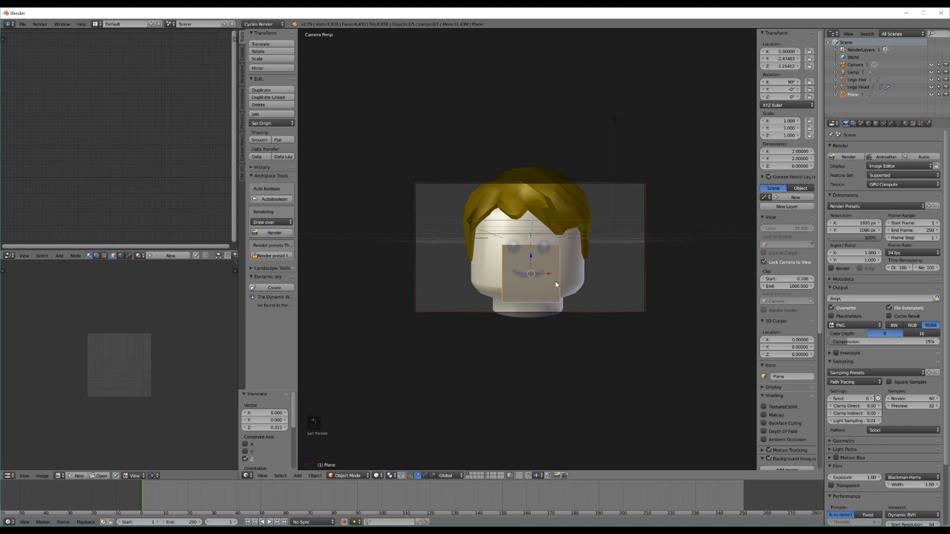
{"action": "left_click", "coordinate": [764, 262]}
{"action": "scroll", "coordinate": [549, 304], "scroll_direction": "up", "scroll_amount": 5}
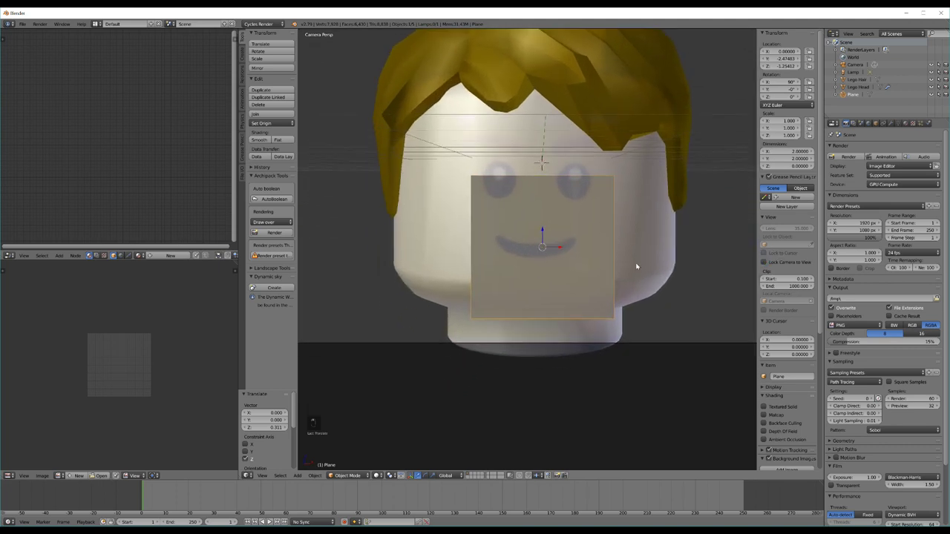
{"action": "scroll", "coordinate": [784, 449], "scroll_direction": "down", "scroll_amount": 5}
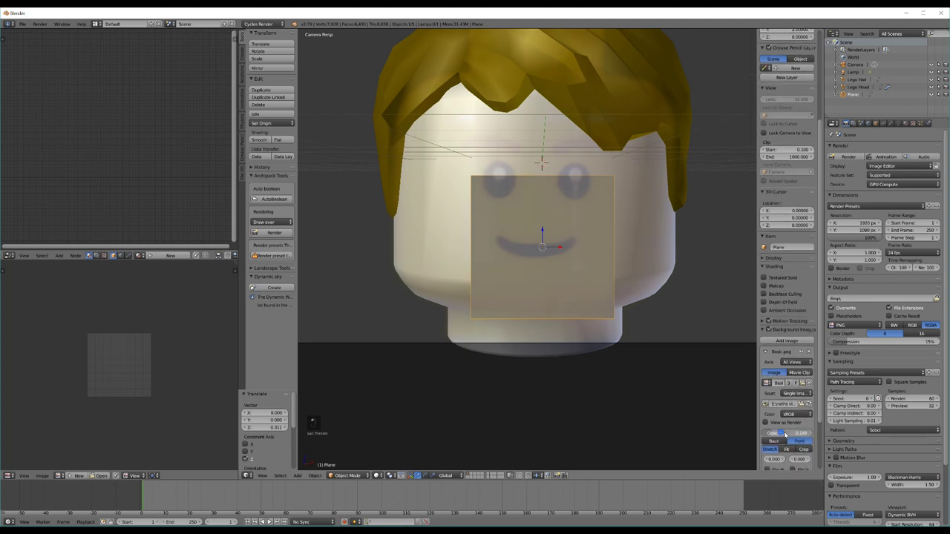
Step: In Edit Mode, scale the plane's mesh to about 0.59 and shift it along X to centre it on the reference smile
{"action": "key", "text": "Tab"}
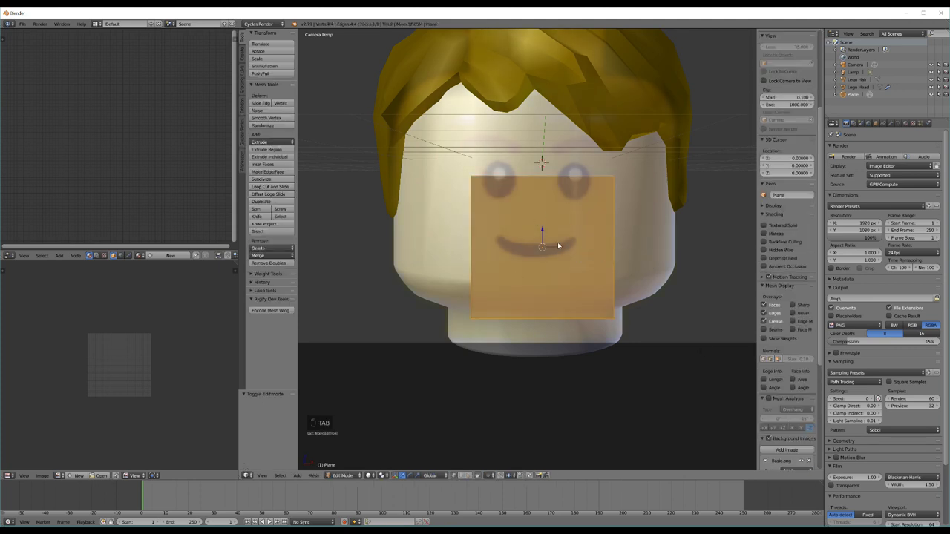
{"action": "key", "text": "s"}
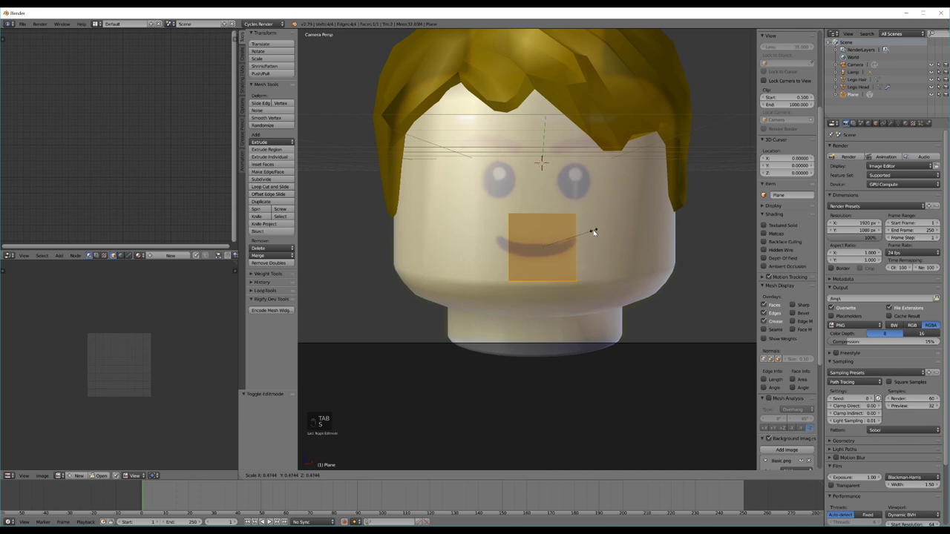
{"action": "left_click", "coordinate": [605, 228]}
{"action": "key", "text": "g"}
{"action": "key", "text": "x"}
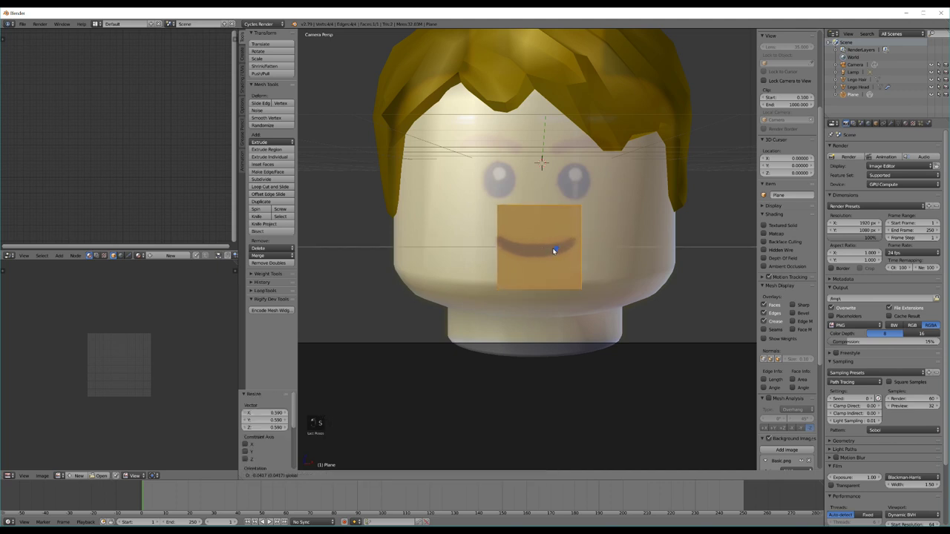
{"action": "left_click", "coordinate": [549, 247]}
Step: Flatten the mesh along Z to the height of the smile and align it vertically with the mouth
{"action": "key", "text": "s"}
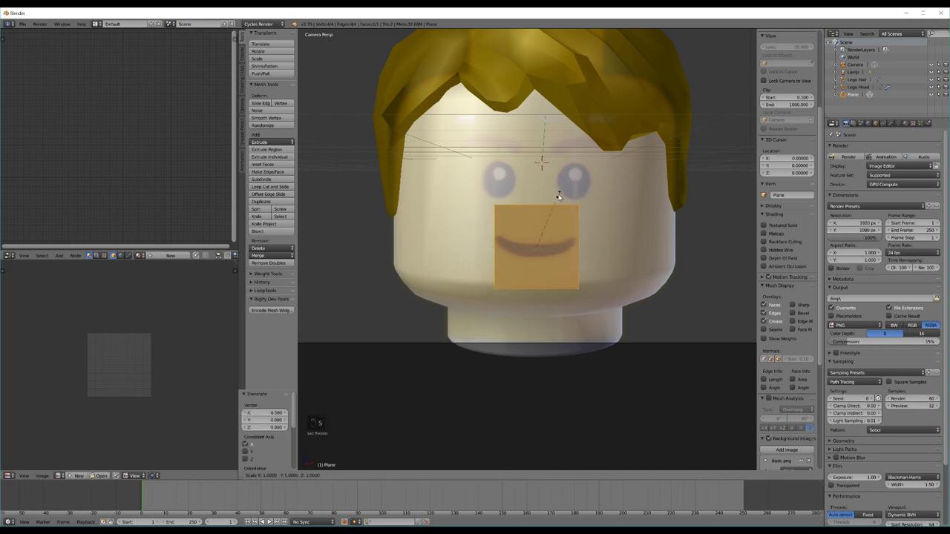
{"action": "key", "text": "z"}
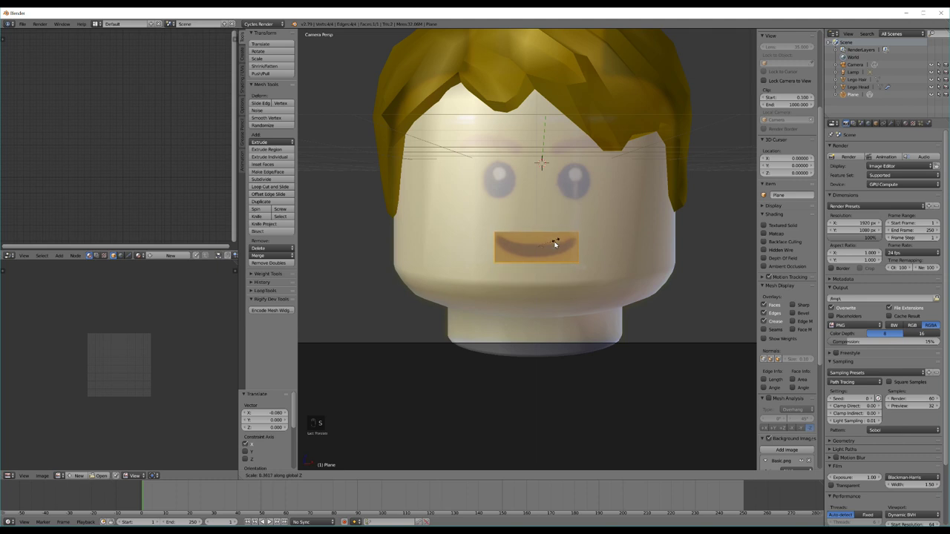
{"action": "left_click", "coordinate": [555, 245]}
{"action": "left_click_drag", "start_coordinate": [536, 232], "coordinate": [537, 232]}
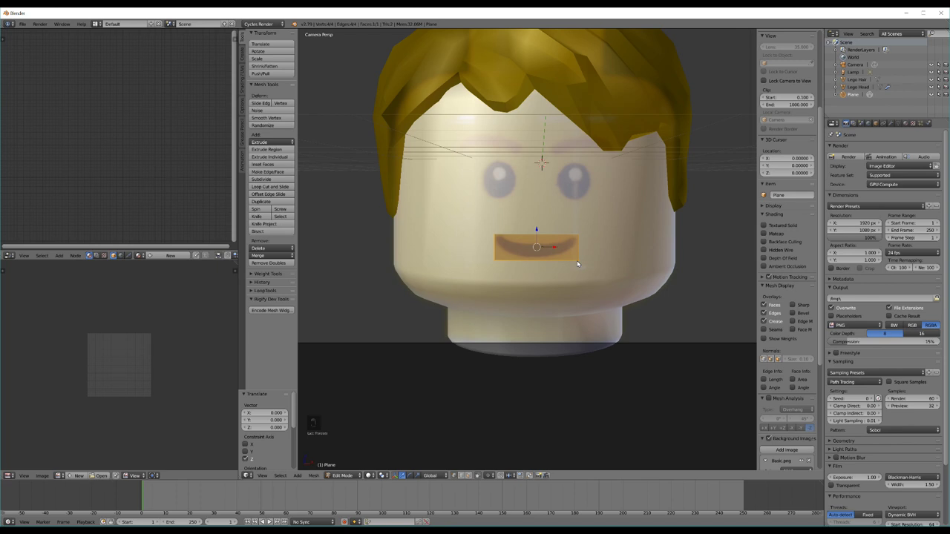
Step: Add a vertical loop cut through the mouth's centre, scale it to about 0.46 on Z and lower it about 0.05
{"action": "scroll", "coordinate": [577, 260], "scroll_direction": "up", "scroll_amount": 5}
{"action": "middle_click_drag", "start_coordinate": [579, 247], "coordinate": [536, 251], "text": "shift"}
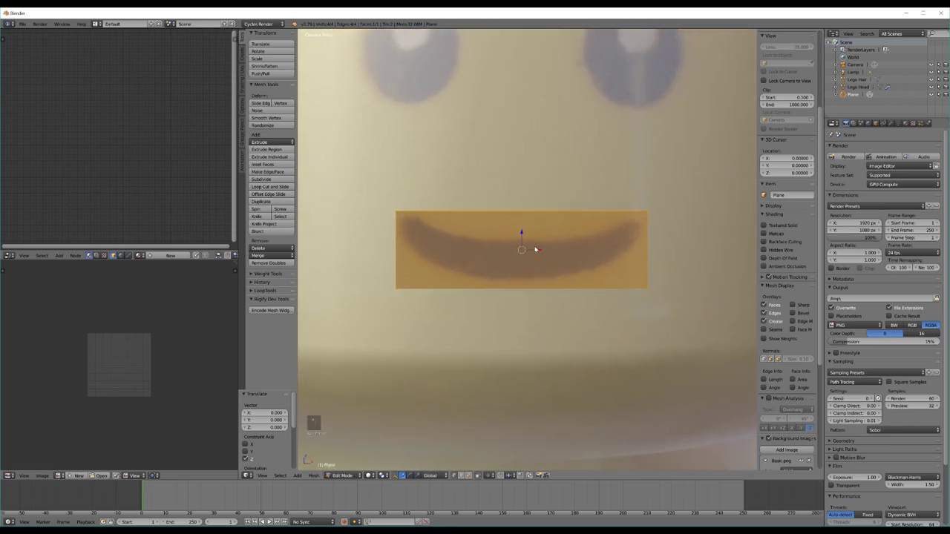
{"action": "key", "text": "ctrl+r"}
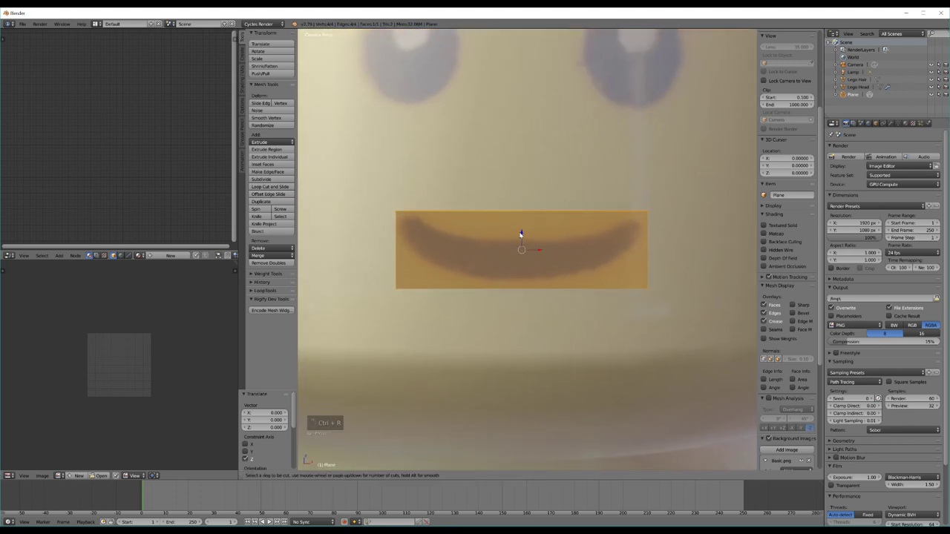
{"action": "left_click", "coordinate": [523, 220]}
{"action": "left_click", "coordinate": [522, 220]}
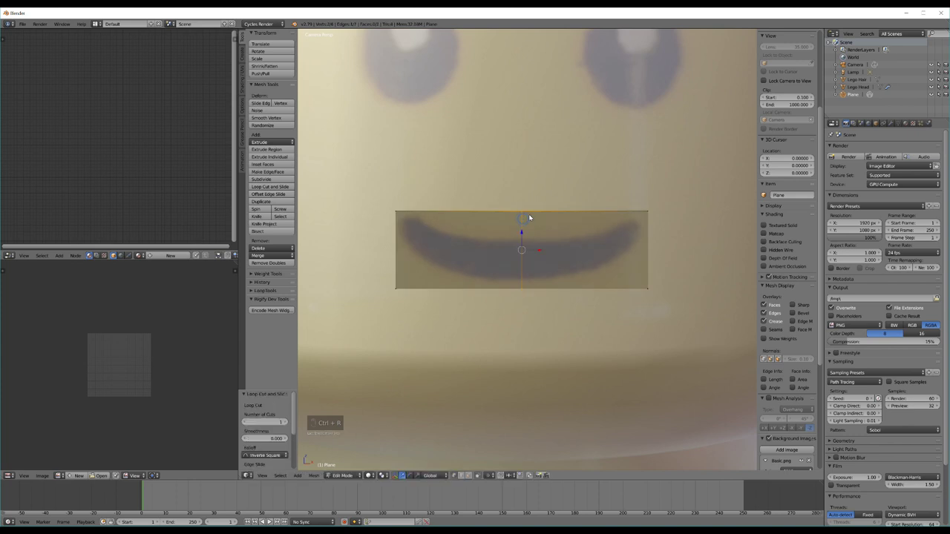
{"action": "key", "text": "s"}
{"action": "key", "text": "z"}
{"action": "left_click", "coordinate": [524, 233]}
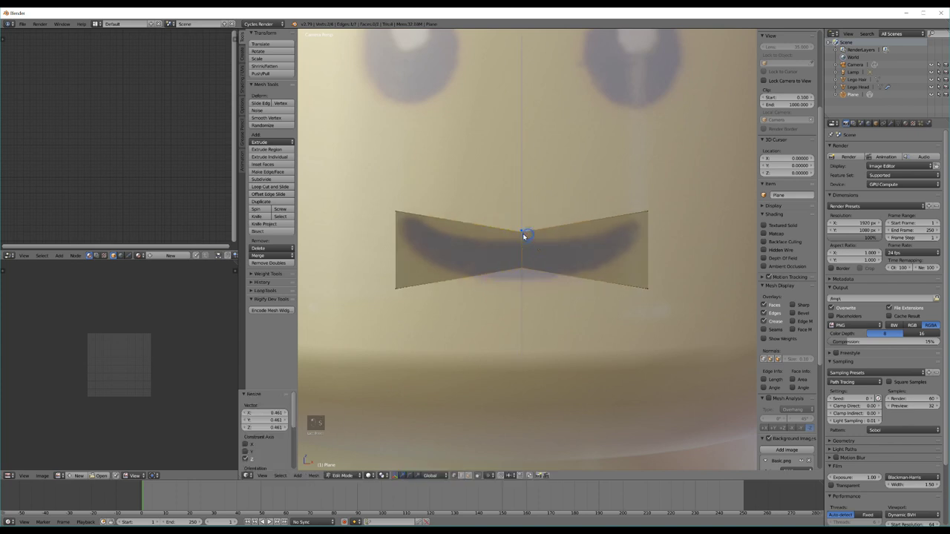
{"action": "key", "text": "g"}
{"action": "key", "text": "z"}
{"action": "left_click", "coordinate": [521, 240]}
Step: Add a loop cut midway through the mouth's left half and scale it to about 0.73 on Z
{"action": "key", "text": "ctrl+r"}
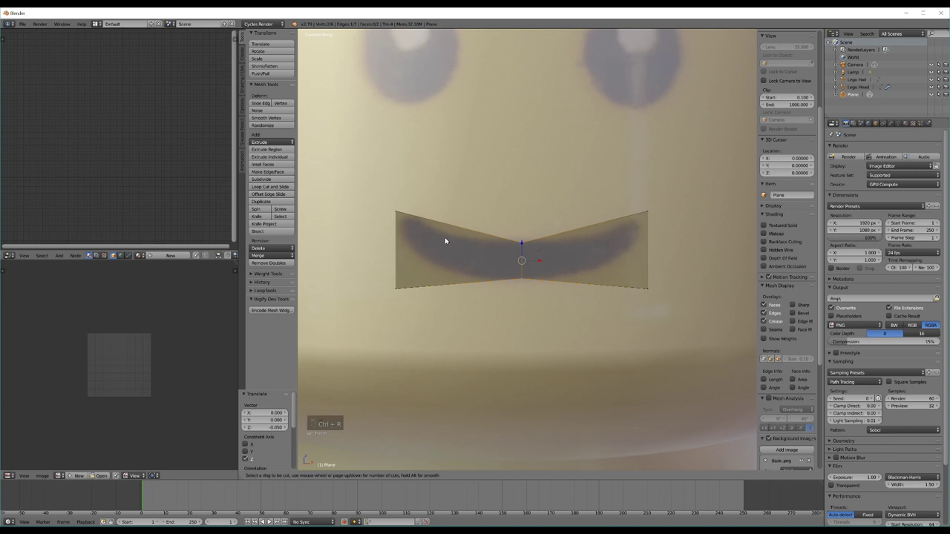
{"action": "left_click", "coordinate": [437, 224]}
{"action": "left_click", "coordinate": [437, 224]}
{"action": "key", "text": "s"}
{"action": "key", "text": "z"}
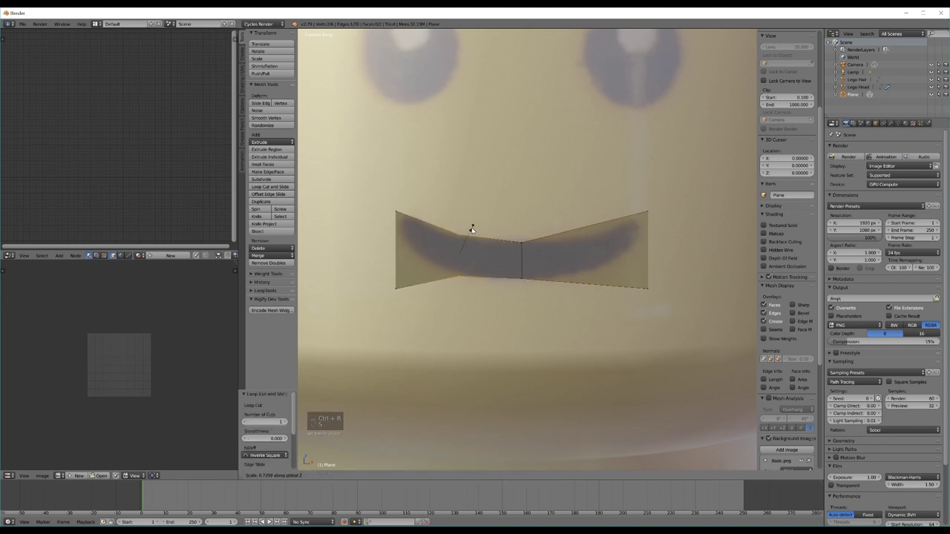
{"action": "left_click", "coordinate": [472, 229]}
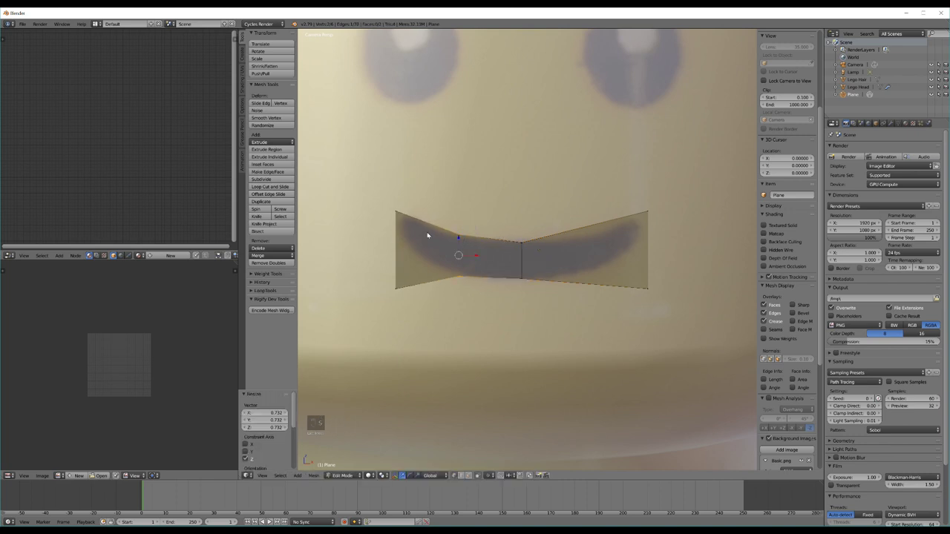
Step: Add a loop cut in the outer left segment, then shrink it on Z and raise it to follow the smile
{"action": "key", "text": "ctrl+r"}
{"action": "left_click", "coordinate": [428, 234]}
{"action": "left_click", "coordinate": [428, 235]}
{"action": "key", "text": "s"}
{"action": "key", "text": "z"}
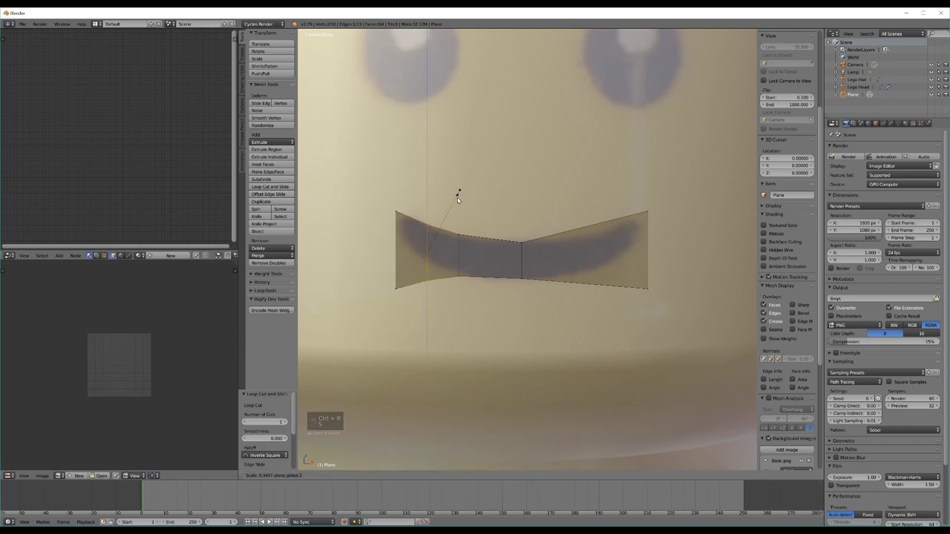
{"action": "left_click", "coordinate": [449, 214]}
{"action": "left_click_drag", "start_coordinate": [429, 234], "coordinate": [429, 225]}
{"action": "key", "text": "s"}
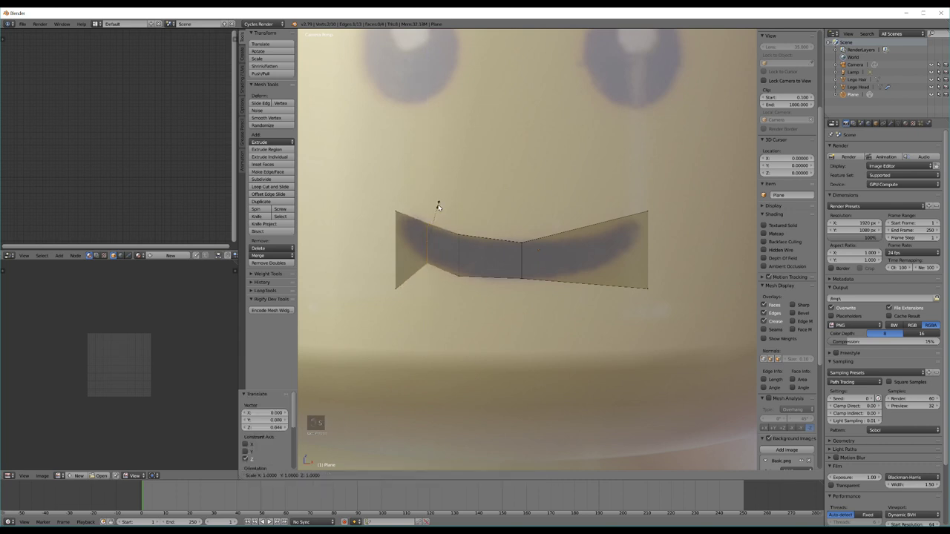
{"action": "left_click", "coordinate": [436, 206]}
Step: Switch to edge selection, raise the mouth's left end edge and scale it to about 0.43 on Z
{"action": "left_click", "coordinate": [398, 230]}
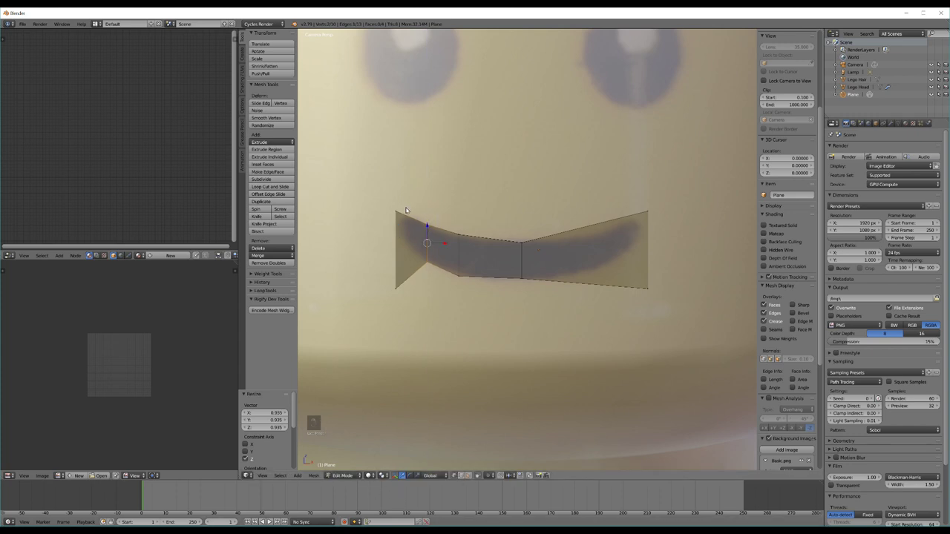
{"action": "left_click", "coordinate": [460, 478]}
{"action": "left_click", "coordinate": [394, 233]}
{"action": "key", "text": "g"}
{"action": "key", "text": "z"}
{"action": "left_click_drag", "start_coordinate": [394, 217], "coordinate": [395, 214]}
{"action": "key", "text": "s"}
{"action": "key", "text": "z"}
{"action": "left_click", "coordinate": [408, 213]}
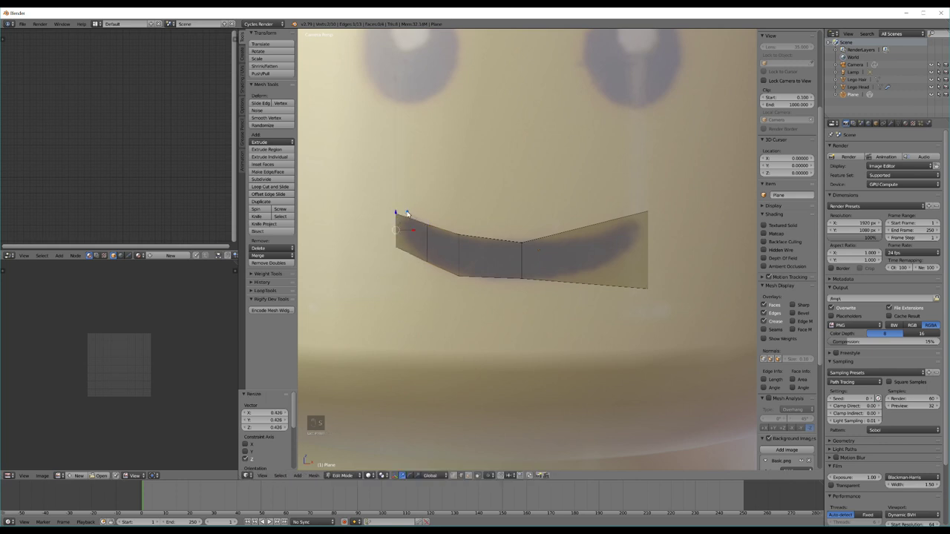
Step: Move the left end edge about 0.017 inward on X and about 0.02 up on Z
{"action": "key", "text": "g"}
{"action": "key", "text": "x"}
{"action": "left_click", "coordinate": [410, 226]}
{"action": "key", "text": "g"}
{"action": "key", "text": "z"}
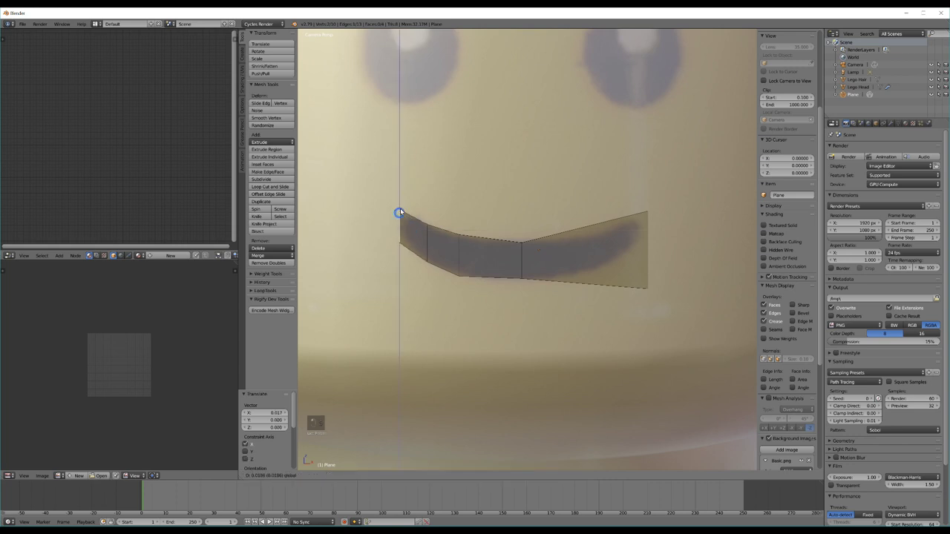
{"action": "left_click", "coordinate": [400, 212]}
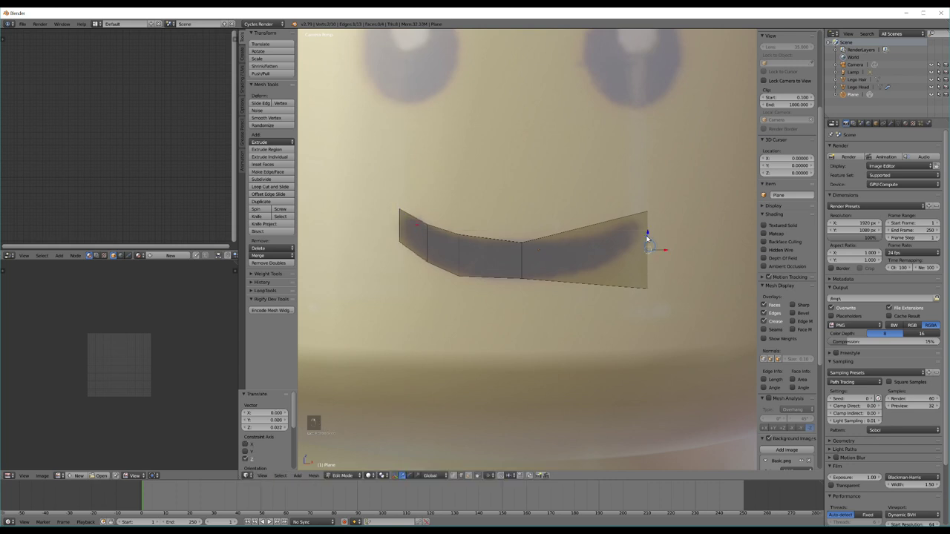
Step: Shrink the mouth's right end edge on Z, raise it to the smile's corner and move it about 0.022 inward on X
{"action": "key", "text": "s"}
{"action": "key", "text": "z"}
{"action": "left_click", "coordinate": [647, 231]}
{"action": "key", "text": "g"}
{"action": "key", "text": "z"}
{"action": "left_click", "coordinate": [649, 229]}
{"action": "key", "text": "g"}
{"action": "key", "text": "x"}
{"action": "left_click", "coordinate": [654, 232]}
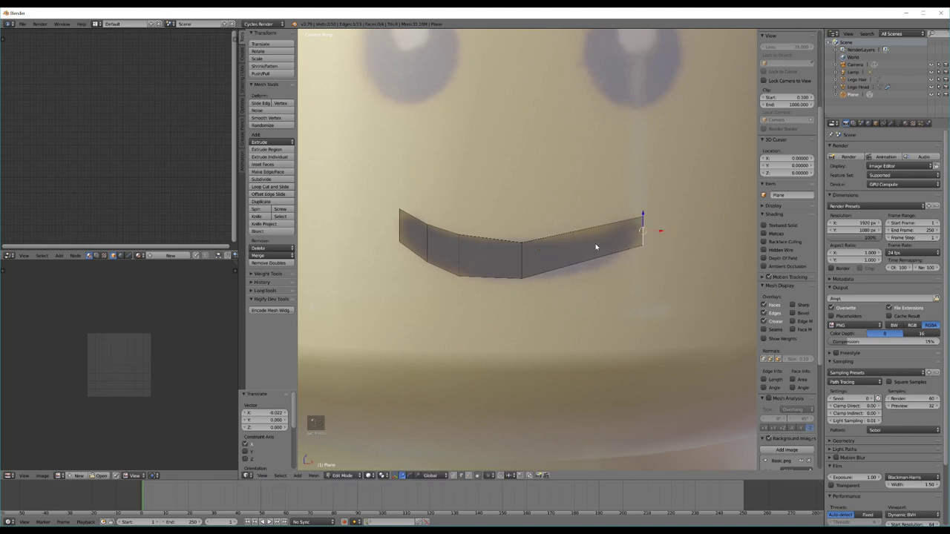
Step: Add a centred loop cut in the mouth's right half, scale it on Z and lower it about 0.04
{"action": "key", "text": "ctrl+r"}
{"action": "left_click", "coordinate": [575, 234]}
{"action": "right_click", "coordinate": [575, 234]}
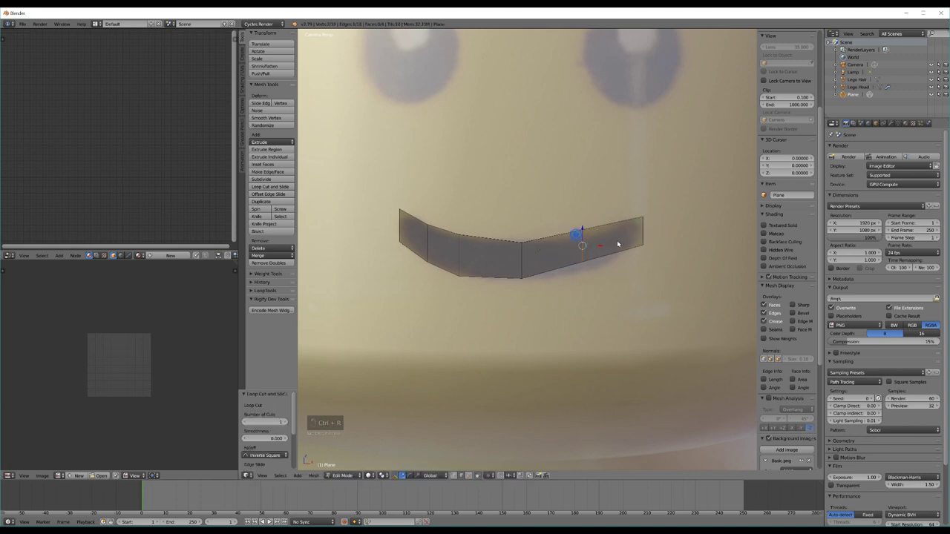
{"action": "key", "text": "s"}
{"action": "key", "text": "z"}
{"action": "left_click", "coordinate": [597, 229]}
{"action": "left_click_drag", "start_coordinate": [583, 229], "coordinate": [584, 235]}
{"action": "left_click", "coordinate": [583, 230]}
Step: Add centred loop cuts in the outer and inner right segments of the mouth, fitting the outer one's height to the smile
{"action": "key", "text": "ctrl+r"}
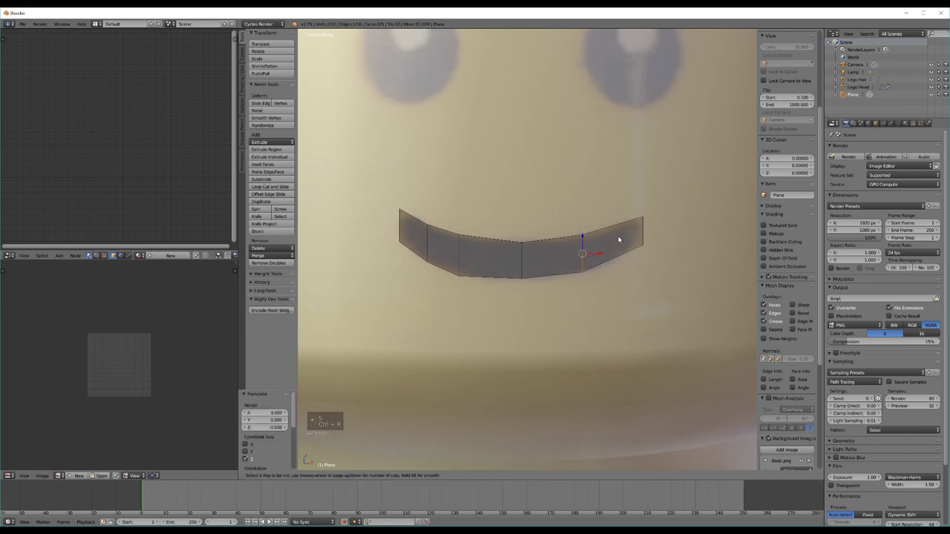
{"action": "left_click", "coordinate": [618, 227]}
{"action": "right_click", "coordinate": [617, 227]}
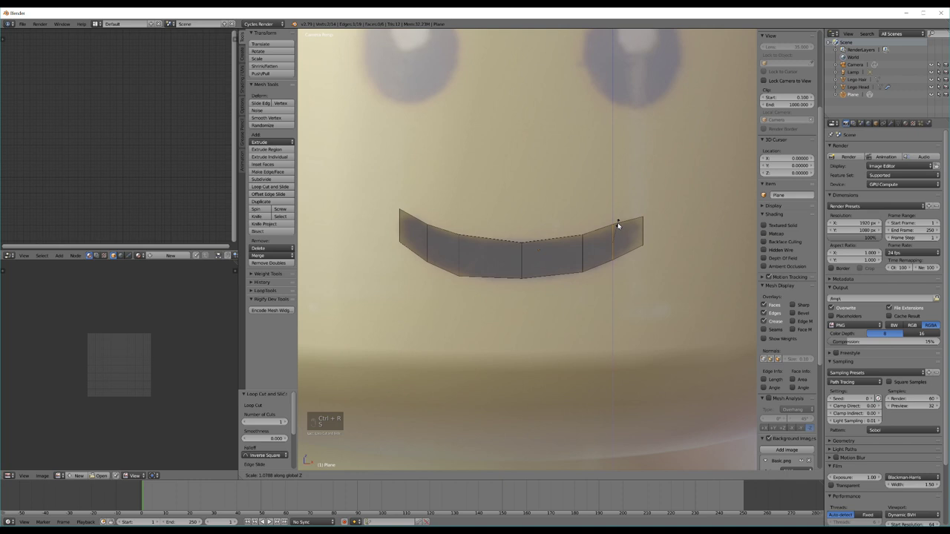
{"action": "key", "text": "ctrl+r"}
{"action": "left_click", "coordinate": [547, 250]}
{"action": "right_click", "coordinate": [551, 246]}
Step: Try scaling the new inner right loop cut along Z, and undo the change
{"action": "key", "text": "s"}
{"action": "key", "text": "z"}
{"action": "left_click", "coordinate": [564, 243]}
{"action": "key", "text": "ctrl+z"}
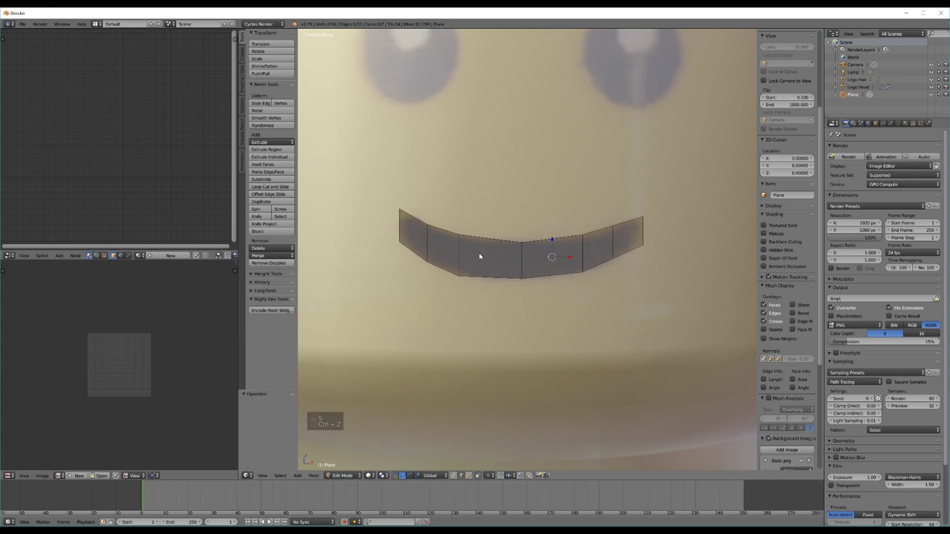
{"action": "key", "text": "ctrl+z"}
Step: Scale the mouth's centre edge to about 1.07 on Z
{"action": "key", "text": "s"}
{"action": "key", "text": "z"}
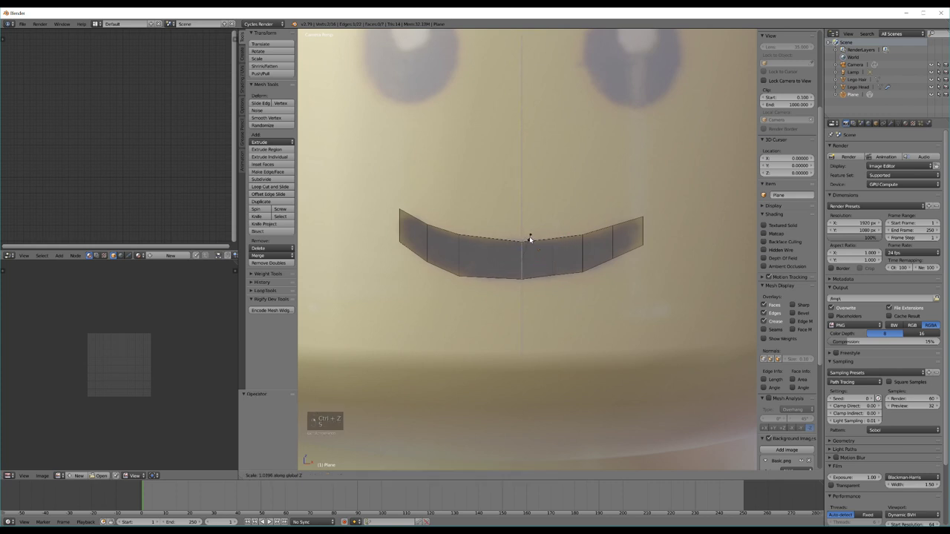
{"action": "left_click", "coordinate": [529, 236]}
Step: Rescale the mouth's right end edge along Z and raise it about 0.028 to fit the smile's corner
{"action": "right_click", "coordinate": [644, 230]}
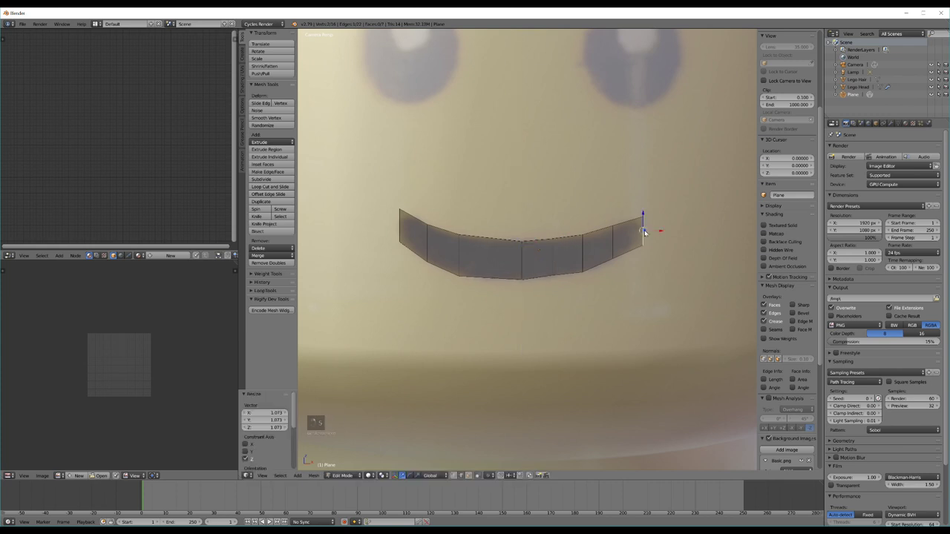
{"action": "key", "text": "s"}
{"action": "key", "text": "z"}
{"action": "left_click", "coordinate": [648, 212]}
{"action": "key", "text": "g"}
{"action": "key", "text": "z"}
{"action": "left_click", "coordinate": [643, 218]}
Step: Rescale the mouth's left end edge along Z and raise it about 0.013 to fit the smile's corner
{"action": "right_click", "coordinate": [401, 229]}
{"action": "key", "text": "s"}
{"action": "key", "text": "z"}
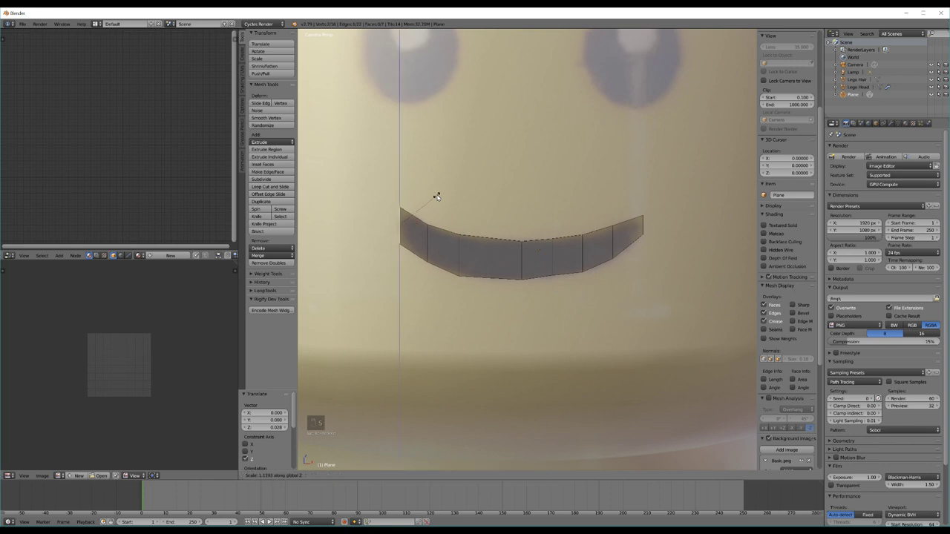
{"action": "left_click", "coordinate": [403, 214]}
{"action": "key", "text": "g"}
{"action": "key", "text": "z"}
{"action": "left_click", "coordinate": [400, 211]}
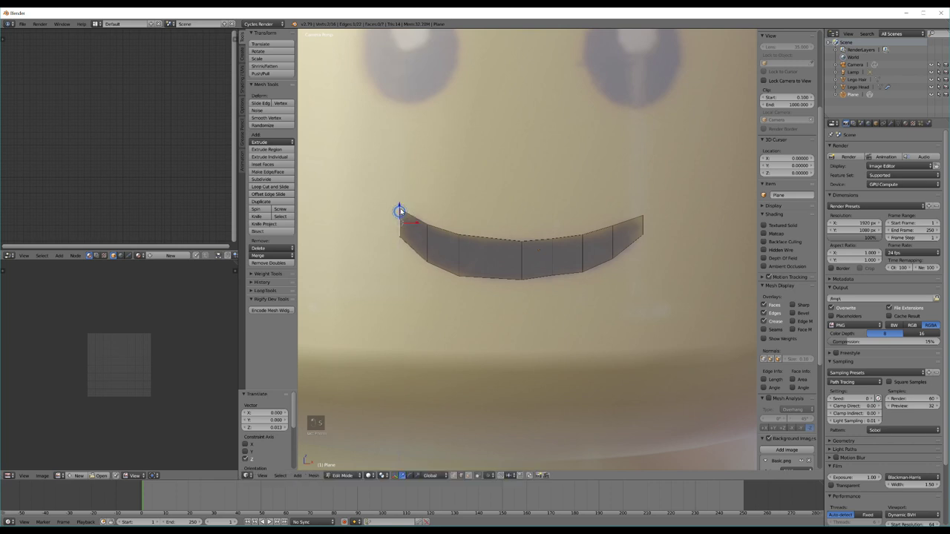
Step: Deselect the mouth mesh, return the plane to Object Mode and give it a new material
{"action": "key", "text": "Tab"}
{"action": "key", "text": "Tab"}
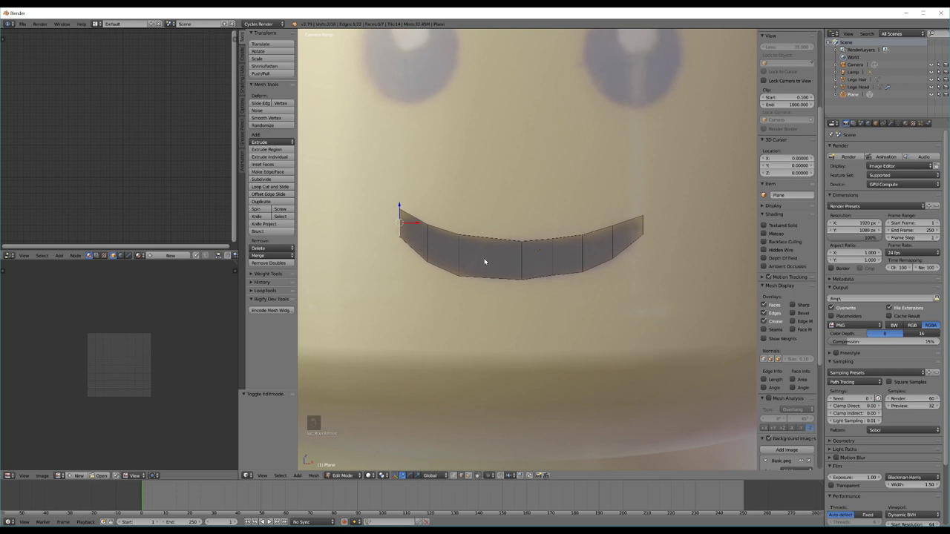
{"action": "key", "text": "a"}
{"action": "key", "text": "Tab"}
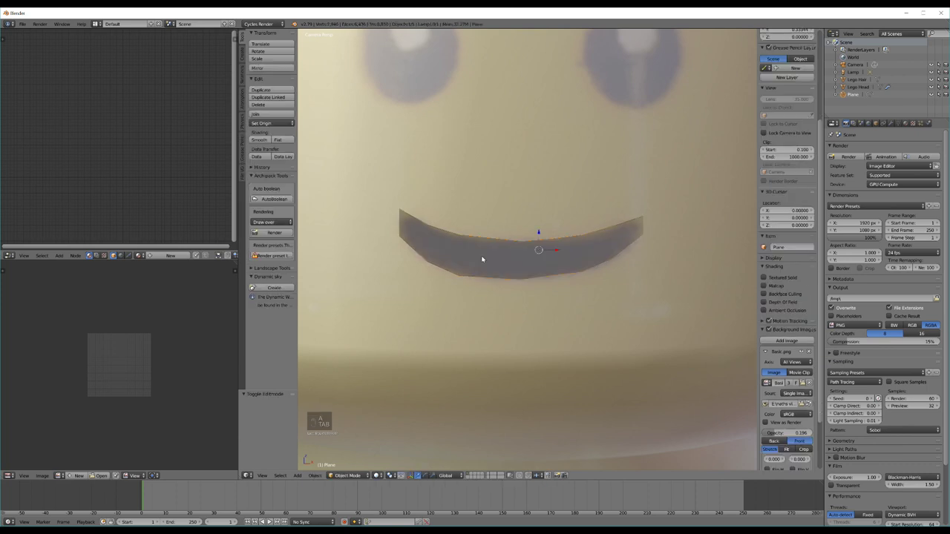
{"action": "scroll", "coordinate": [517, 257], "scroll_direction": "down", "scroll_amount": 5}
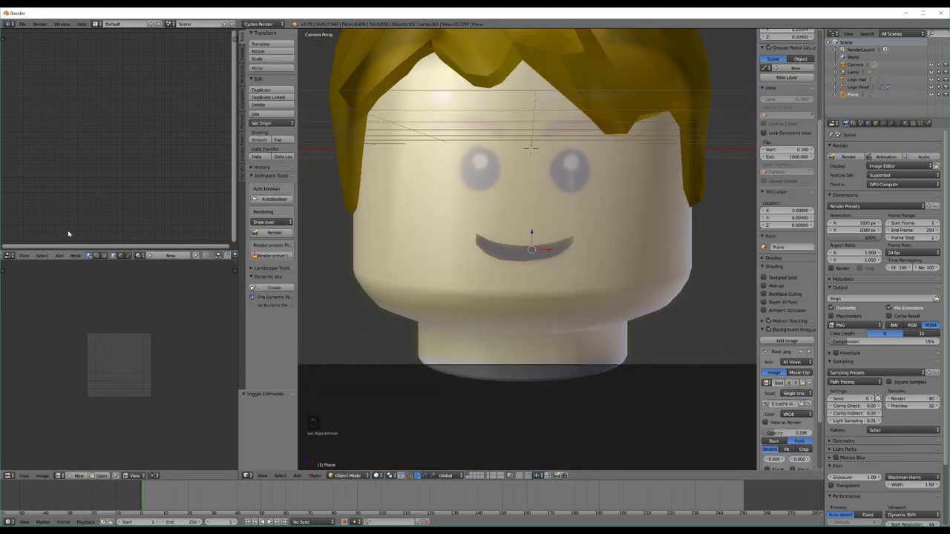
{"action": "left_click", "coordinate": [169, 255]}
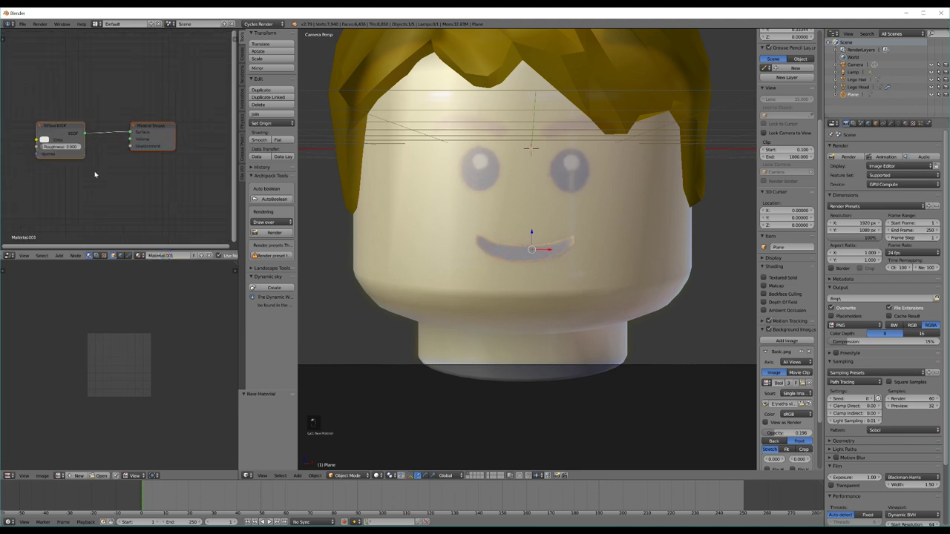
Step: Replace the material's Diffuse BSDF with a Principled BSDF node linked to the Material Output's Surface
{"action": "scroll", "coordinate": [95, 174], "scroll_direction": "up", "scroll_amount": 3}
{"action": "middle_click_drag", "start_coordinate": [42, 174], "coordinate": [134, 187]}
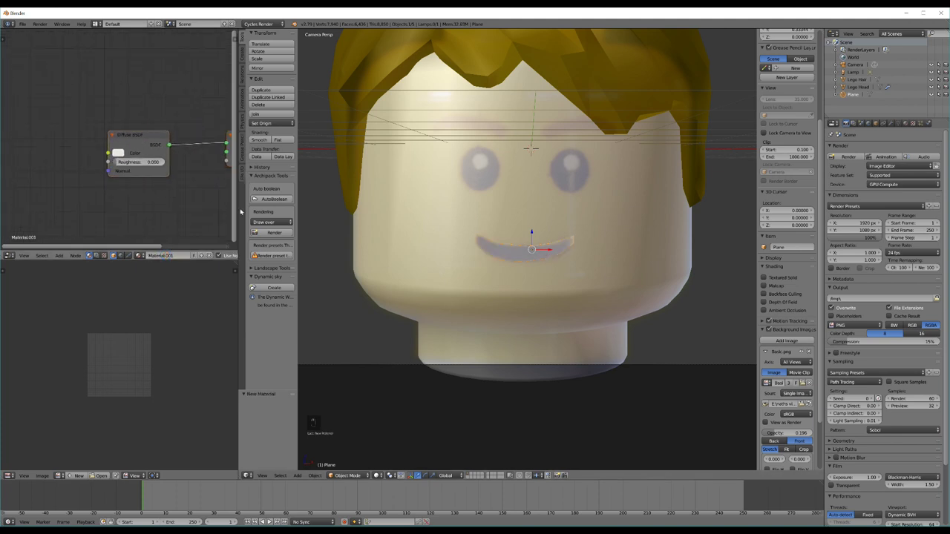
{"action": "left_click_drag", "start_coordinate": [239, 285], "coordinate": [286, 282]}
{"action": "left_click", "coordinate": [164, 140]}
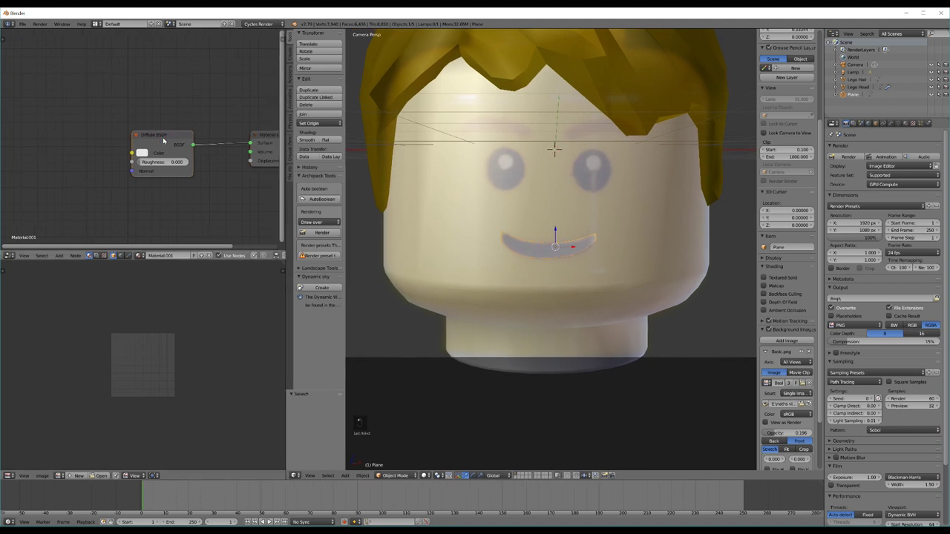
{"action": "key", "text": "Delete"}
{"action": "key", "text": "shift+a"}
{"action": "type", "text": "princ"}
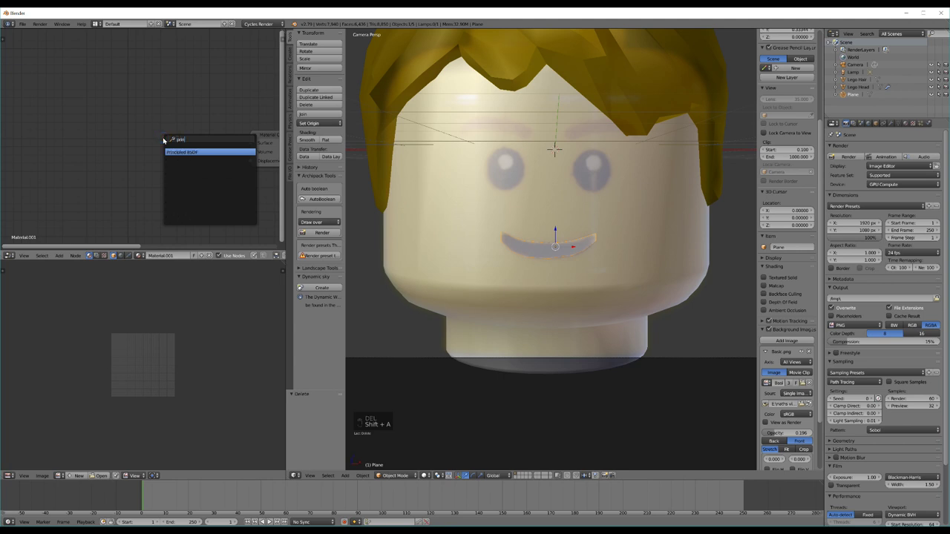
{"action": "key", "text": "Return"}
{"action": "left_click", "coordinate": [150, 138]}
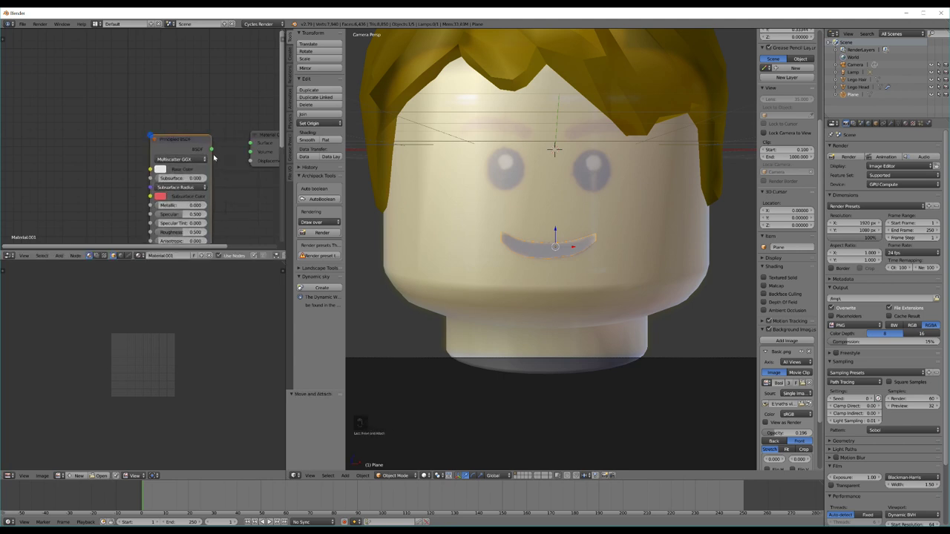
{"action": "left_click_drag", "start_coordinate": [212, 149], "coordinate": [250, 144]}
Step: Add an Image Texture node and link its colour output to the Principled BSDF's Base Color
{"action": "scroll", "coordinate": [127, 182], "scroll_direction": "down", "scroll_amount": 5}
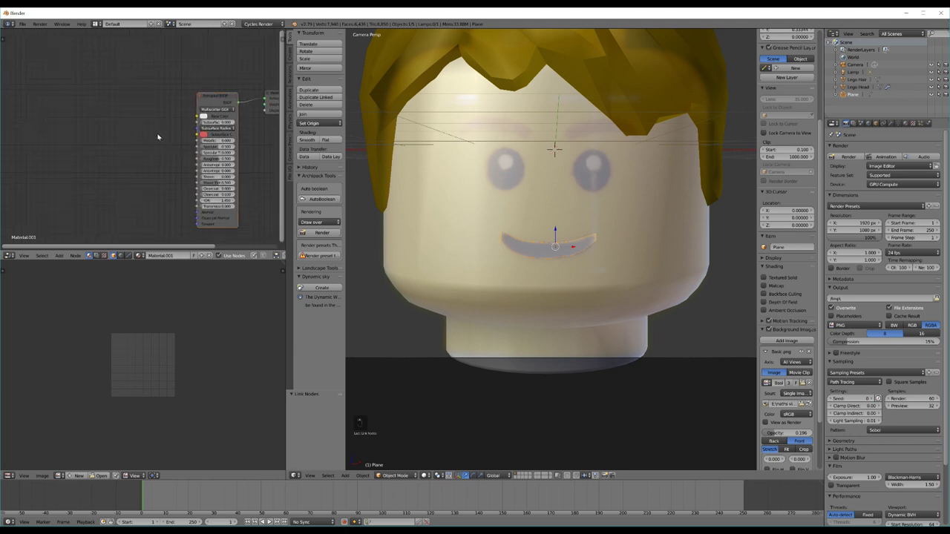
{"action": "middle_click_drag", "start_coordinate": [165, 127], "coordinate": [178, 147]}
{"action": "key", "text": "shift+a"}
{"action": "left_click", "coordinate": [153, 143]}
{"action": "type", "text": "imag"}
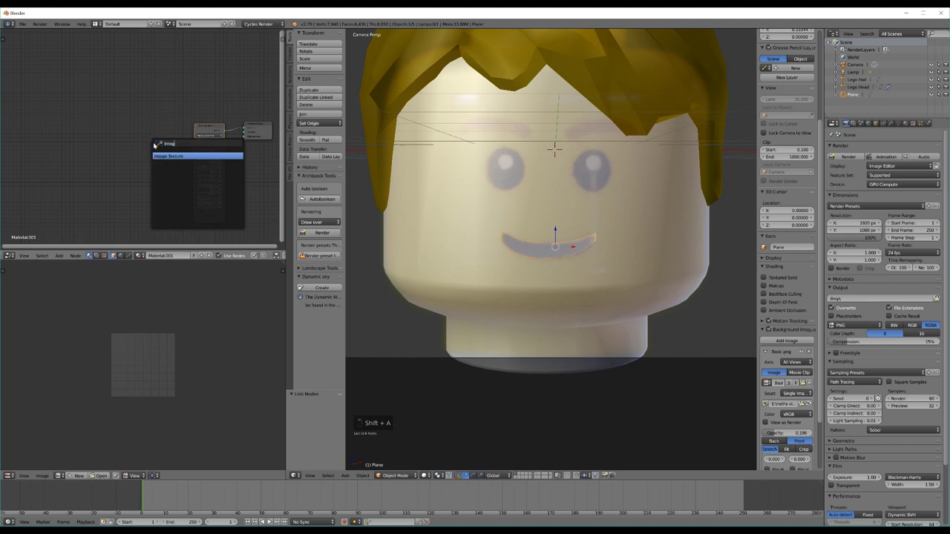
{"action": "key", "text": "Return"}
{"action": "left_click", "coordinate": [159, 145]}
{"action": "left_click_drag", "start_coordinate": [158, 144], "coordinate": [196, 146]}
Step: Load Basic Smile.png from the Face Templates folder into the Image Texture node, using thumbnails to find it
{"action": "left_click", "coordinate": [152, 151]}
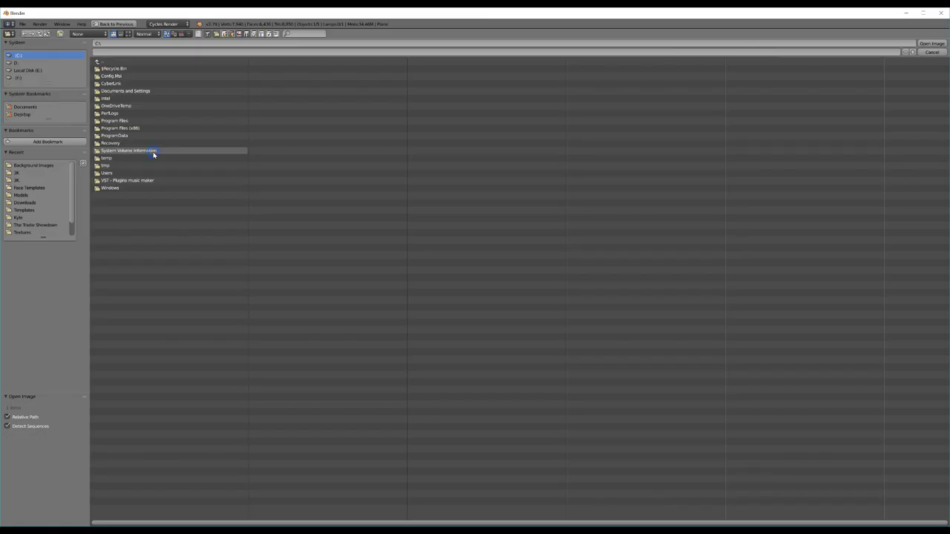
{"action": "left_click", "coordinate": [34, 190]}
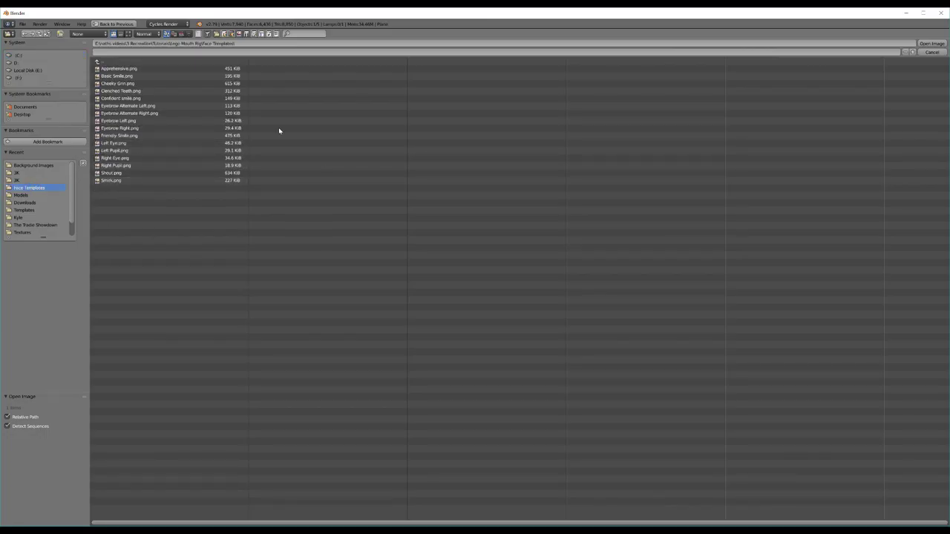
{"action": "left_click", "coordinate": [128, 33]}
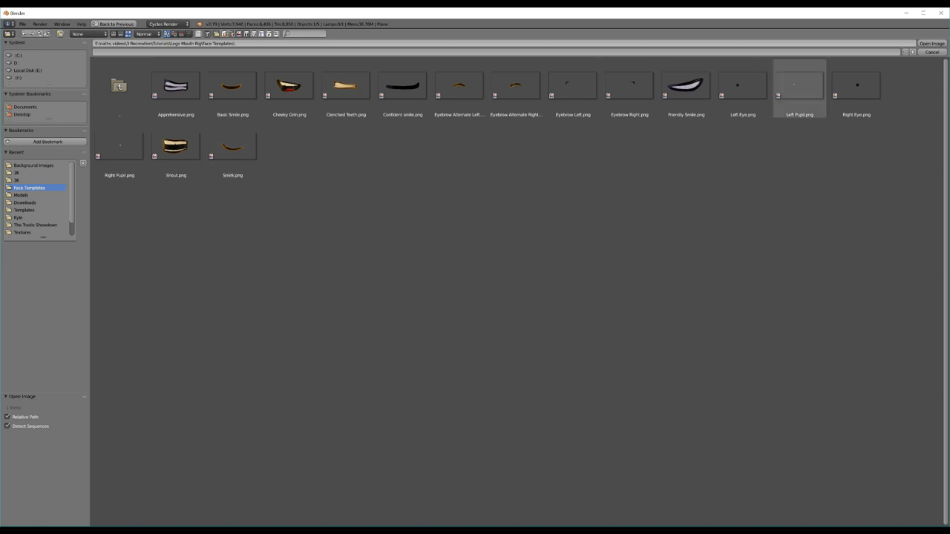
{"action": "double_click", "coordinate": [242, 96]}
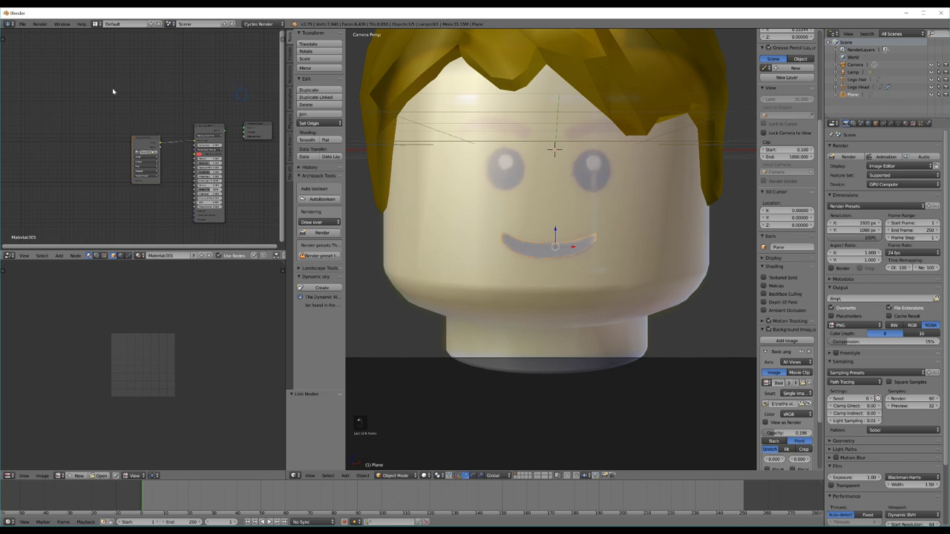
Step: Put the mouth plane in Edit Mode and display Basic Smile.png in the UV/Image Editor
{"action": "key", "text": "Tab"}
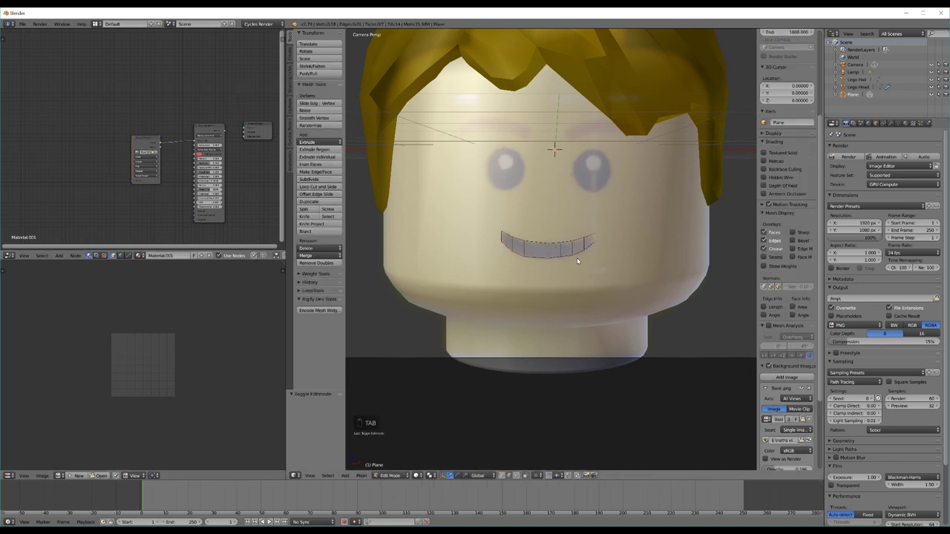
{"action": "left_click", "coordinate": [60, 476]}
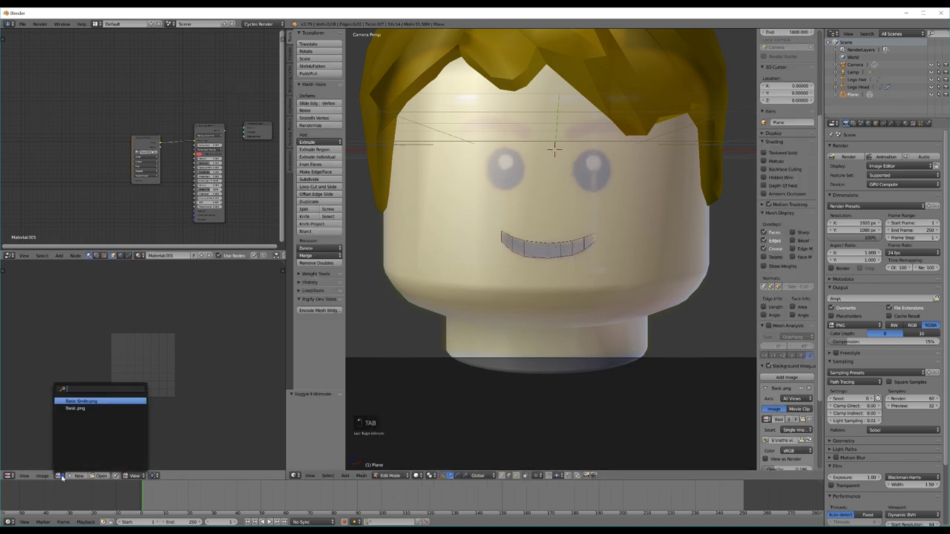
{"action": "left_click", "coordinate": [85, 401]}
{"action": "scroll", "coordinate": [131, 339], "scroll_direction": "down", "scroll_amount": 2}
{"action": "scroll", "coordinate": [130, 339], "scroll_direction": "down", "scroll_amount": 1}
Step: Select the whole mouth mesh and unwrap it with Project from View (Bounds) from the camera view
{"action": "key", "text": "Tab"}
{"action": "key", "text": "Tab"}
{"action": "key", "text": "Tab"}
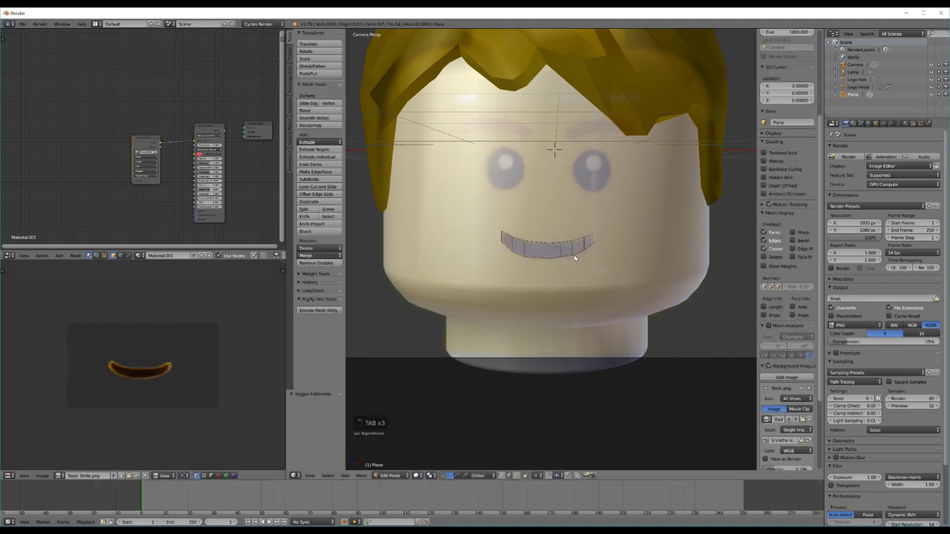
{"action": "key", "text": "a"}
{"action": "key", "text": "a"}
{"action": "key", "text": "a"}
{"action": "key", "text": "a"}
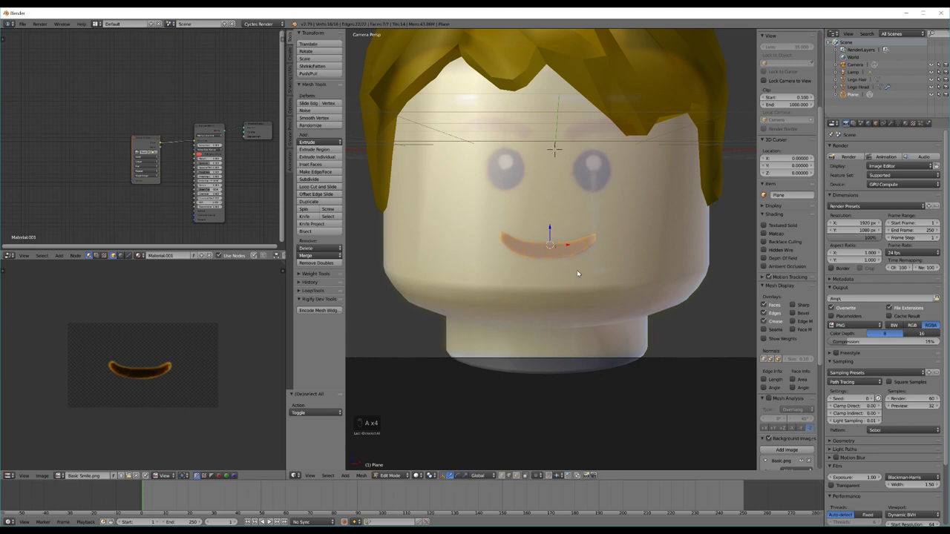
{"action": "key", "text": "u"}
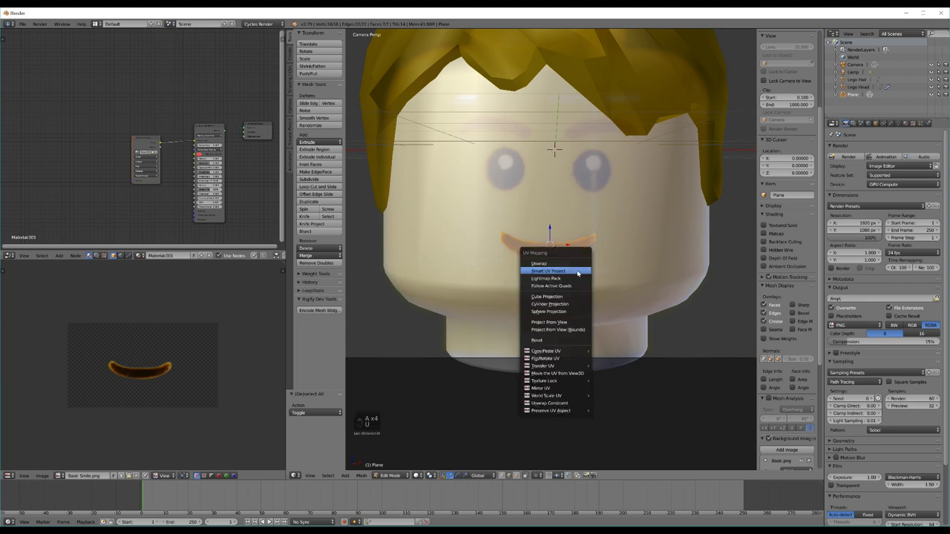
{"action": "left_click", "coordinate": [572, 331]}
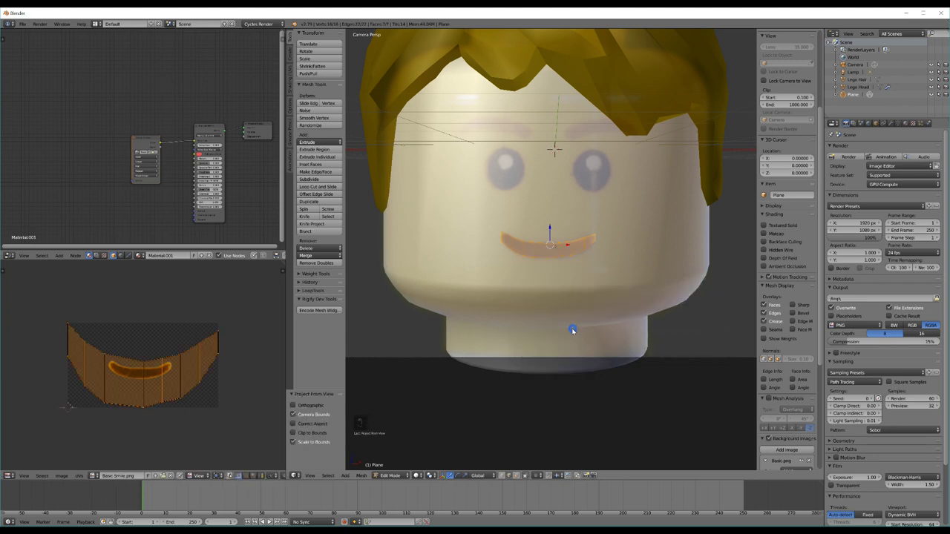
Step: Scale the mouth's UVs uniformly to about 0.49 and lower them about 0.029 over the smile image
{"action": "key", "text": "s"}
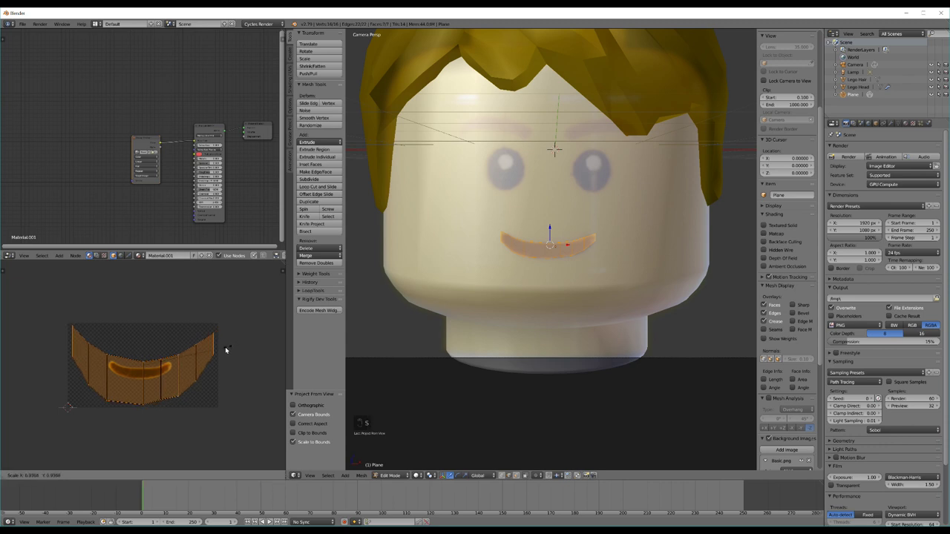
{"action": "left_click", "coordinate": [186, 367]}
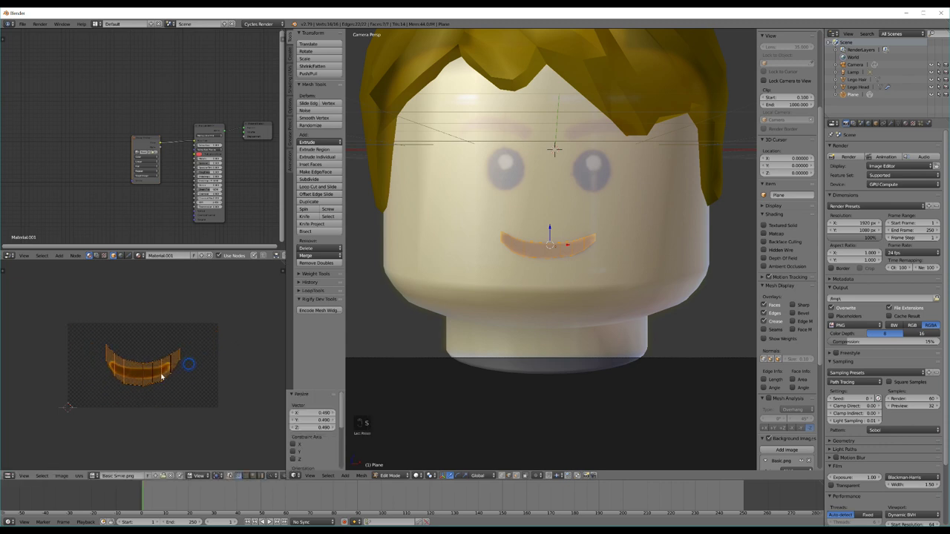
{"action": "key", "text": "g"}
{"action": "key", "text": "x"}
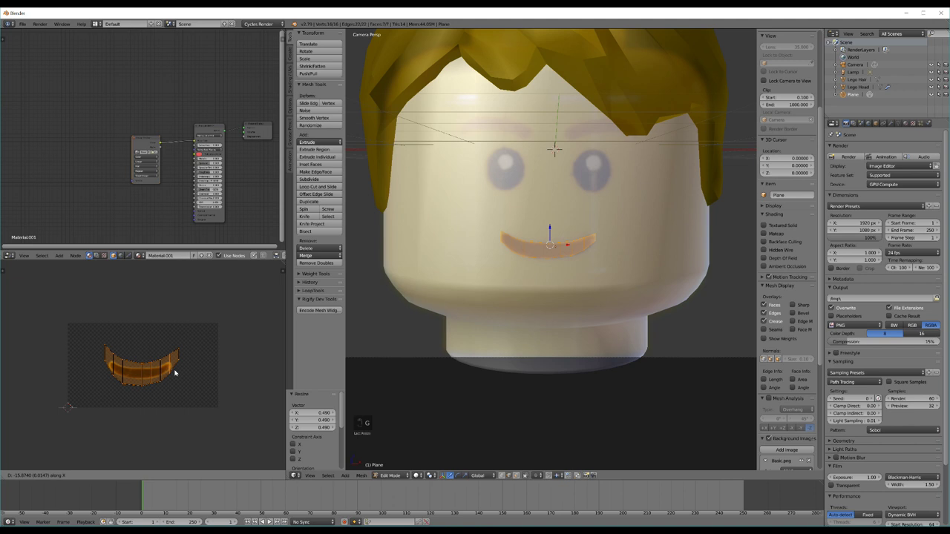
{"action": "left_click", "coordinate": [176, 381]}
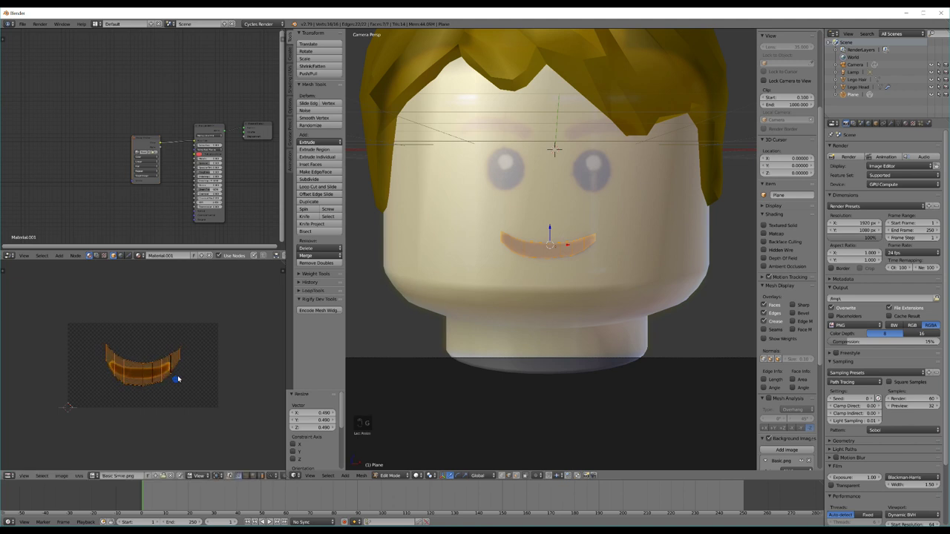
{"action": "key", "text": "g"}
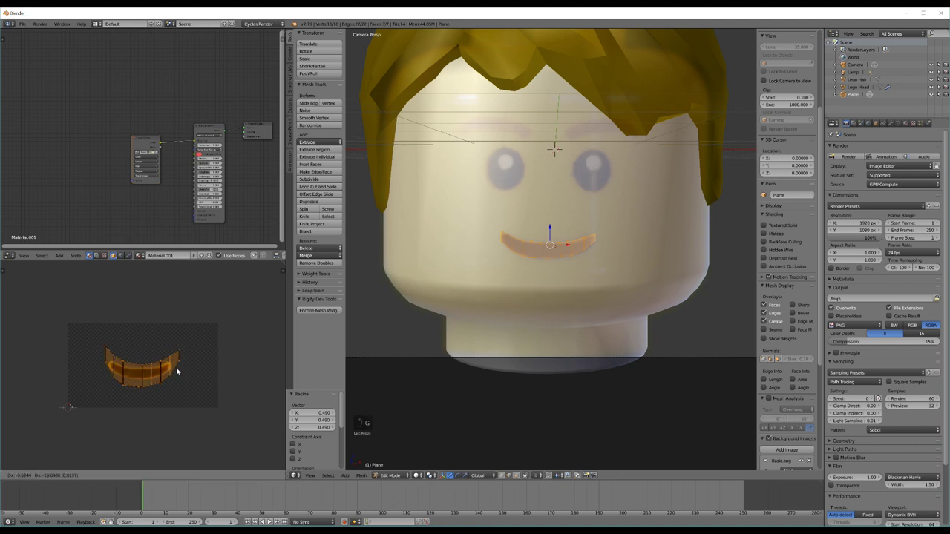
{"action": "left_click", "coordinate": [177, 374]}
Step: Scale the mouth's UVs to about 0.56 along Y and shift them about -0.009 on X and -0.024 on Y
{"action": "key", "text": "s"}
{"action": "key", "text": "y"}
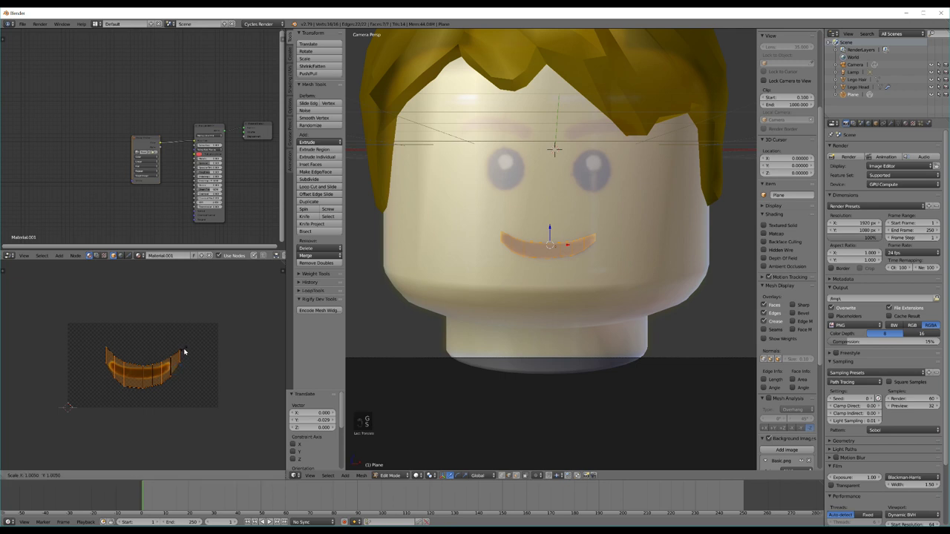
{"action": "left_click", "coordinate": [169, 369]}
{"action": "key", "text": "g"}
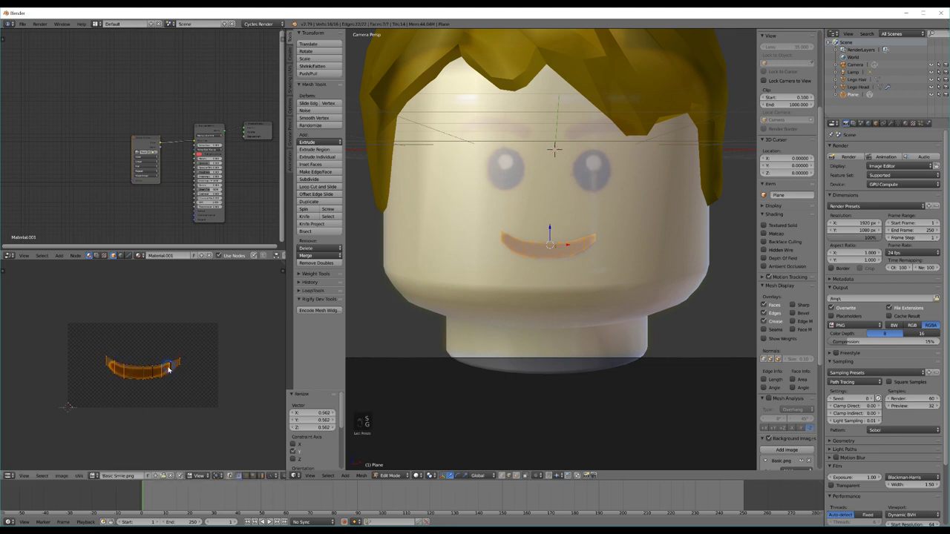
{"action": "left_click", "coordinate": [169, 370]}
Step: Scale the mouth's UVs to about 0.86 along X and reposition them to fit the smile's outline
{"action": "key", "text": "s"}
{"action": "key", "text": "x"}
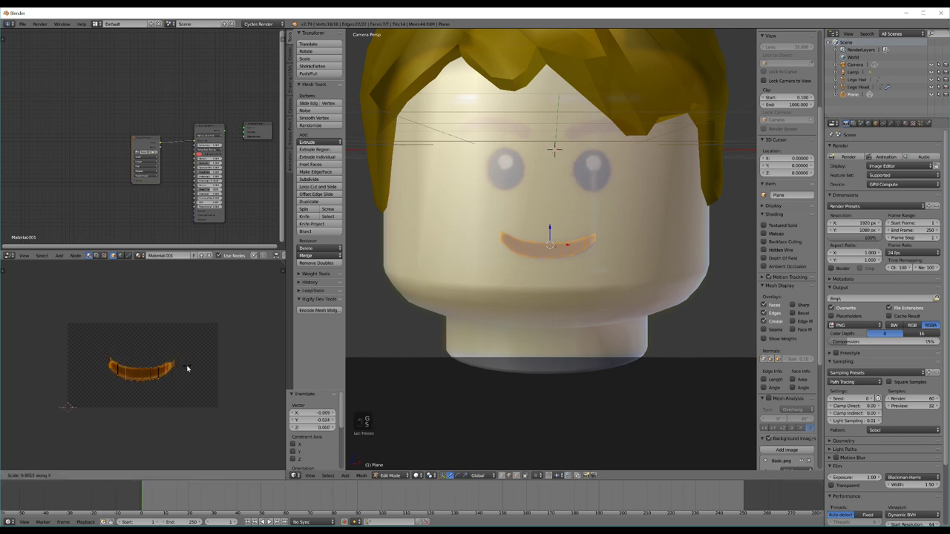
{"action": "left_click", "coordinate": [187, 369]}
{"action": "key", "text": "g"}
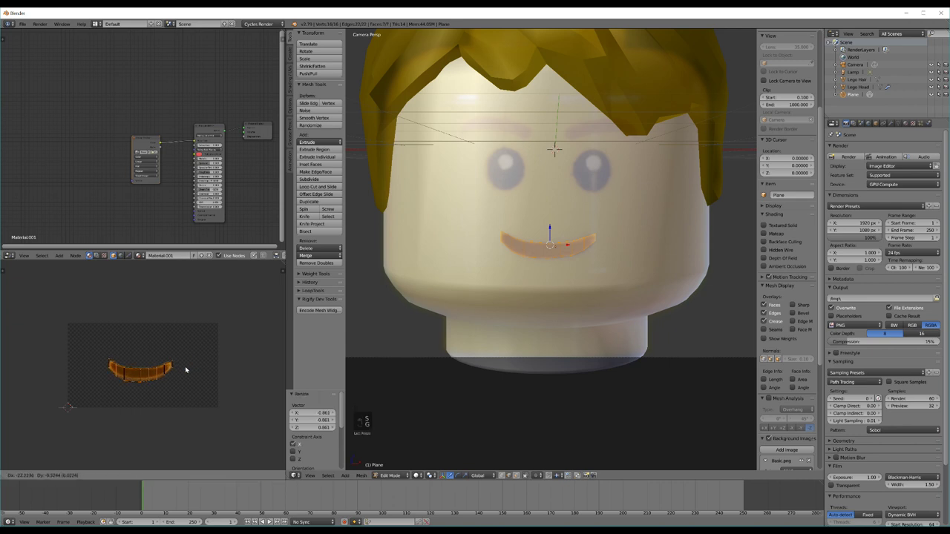
{"action": "left_click", "coordinate": [185, 366]}
{"action": "key", "text": "g"}
{"action": "left_click", "coordinate": [182, 367]}
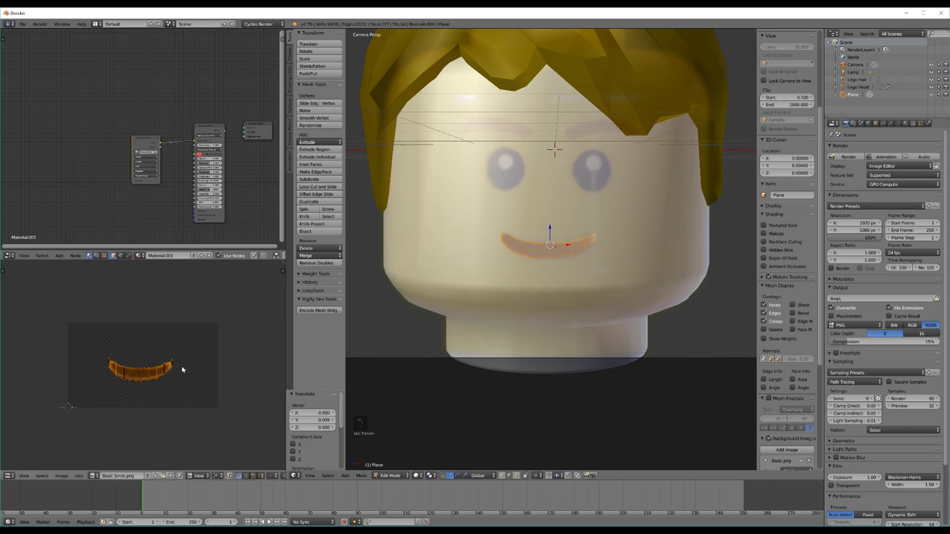
{"action": "key", "text": "s"}
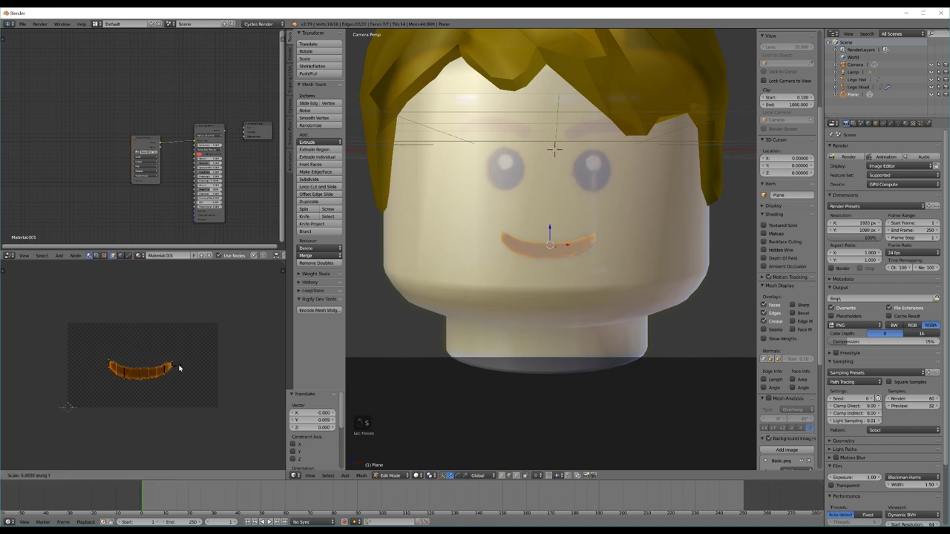
{"action": "left_click", "coordinate": [182, 367]}
{"action": "key", "text": "s"}
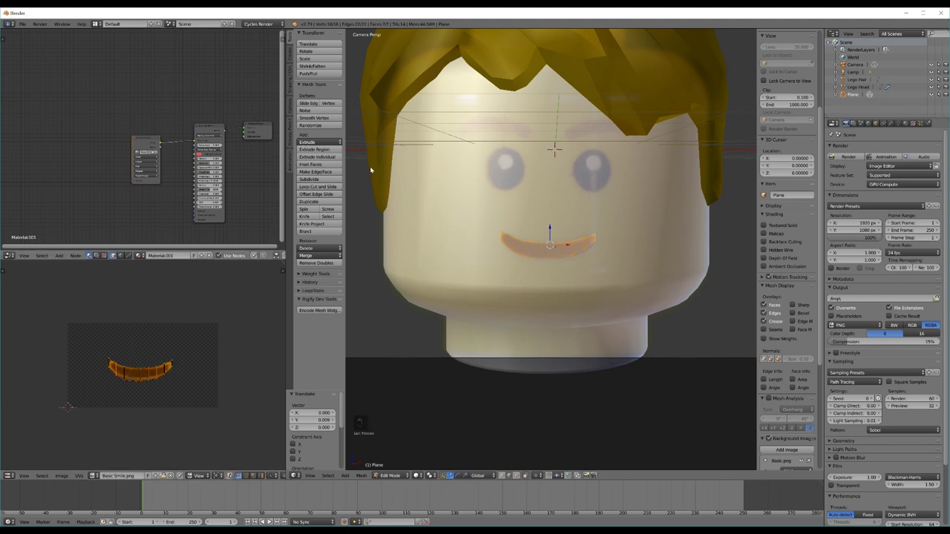
Step: Return to Object Mode, preview the head in Rendered shading and set the background image's opacity to 0
{"action": "key", "text": "Tab"}
{"action": "key", "text": "shift+z"}
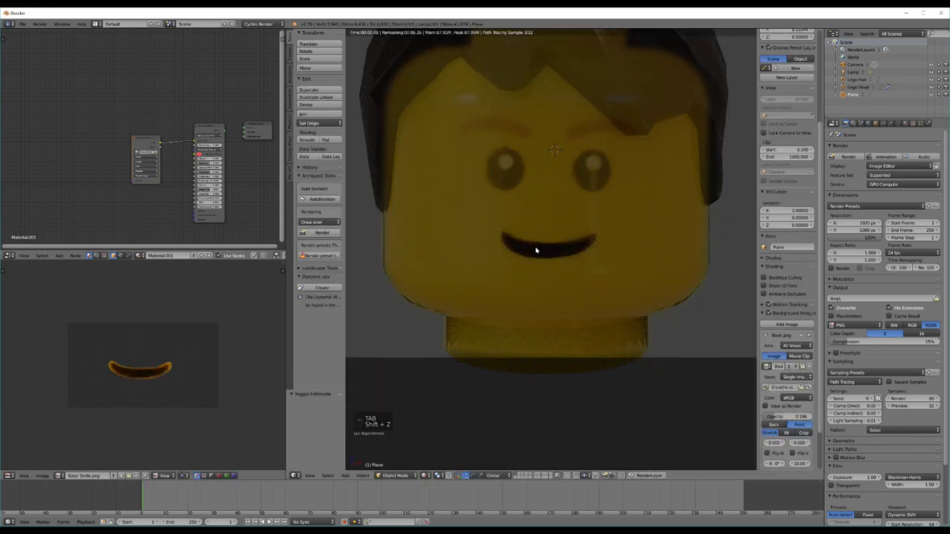
{"action": "left_click_drag", "start_coordinate": [764, 418], "coordinate": [710, 386]}
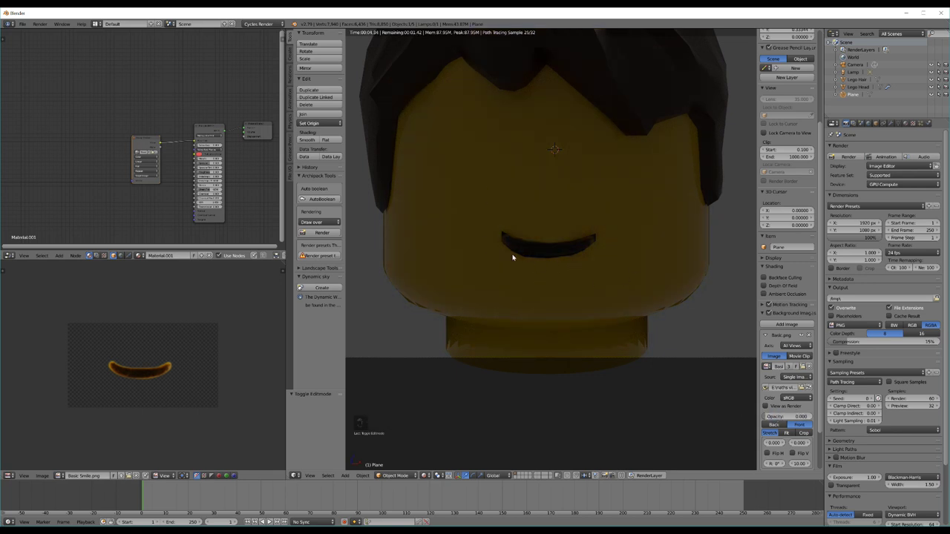
Step: Enable nodes for the world and set its background colour to white at strength 1.000
{"action": "left_click", "coordinate": [868, 123]}
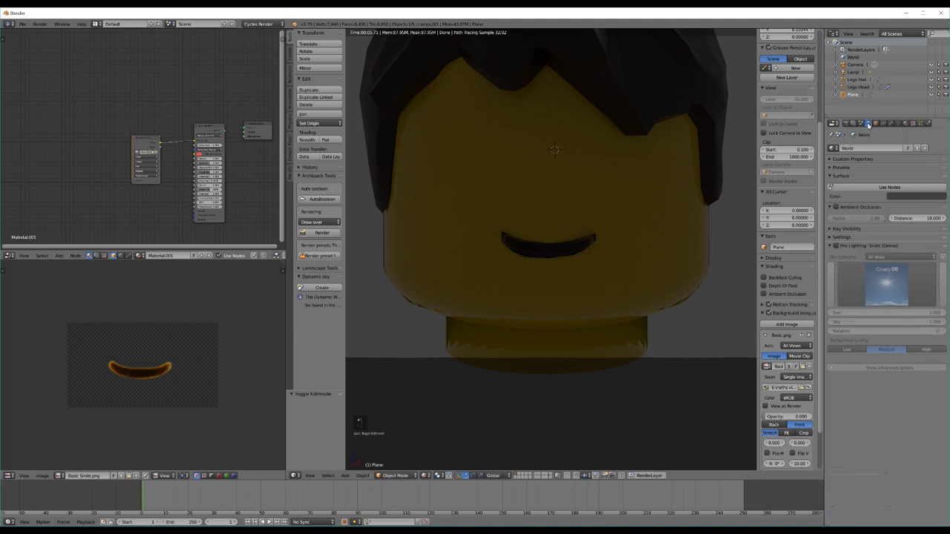
{"action": "left_click", "coordinate": [906, 200]}
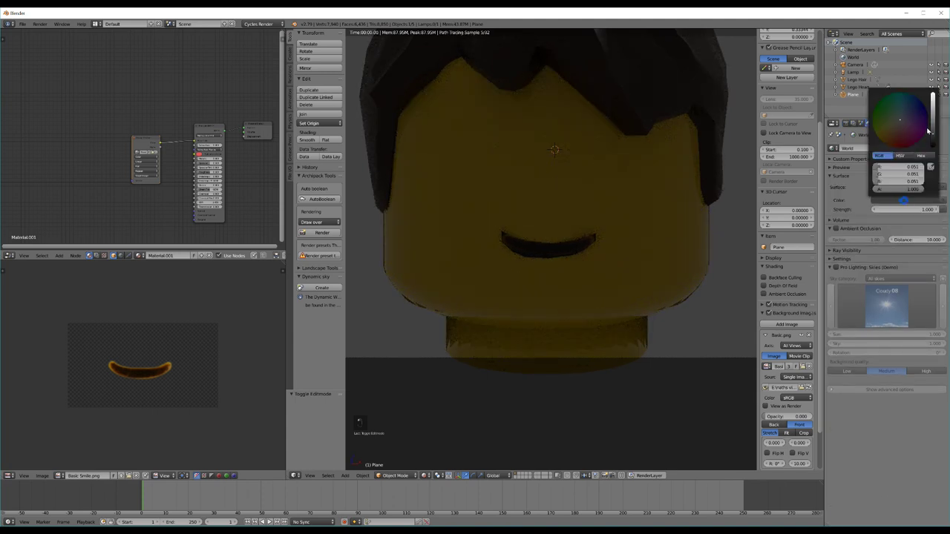
{"action": "left_click", "coordinate": [933, 97]}
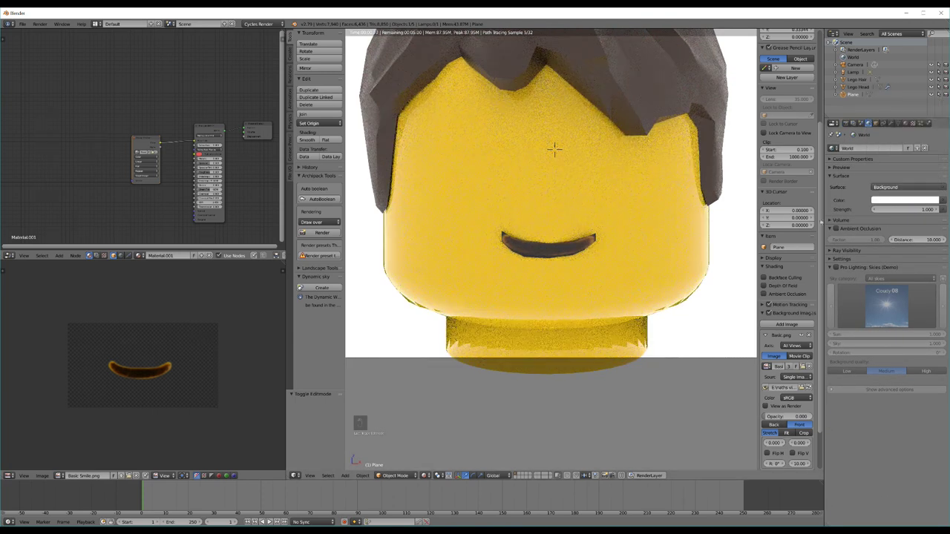
{"action": "left_click", "coordinate": [847, 123]}
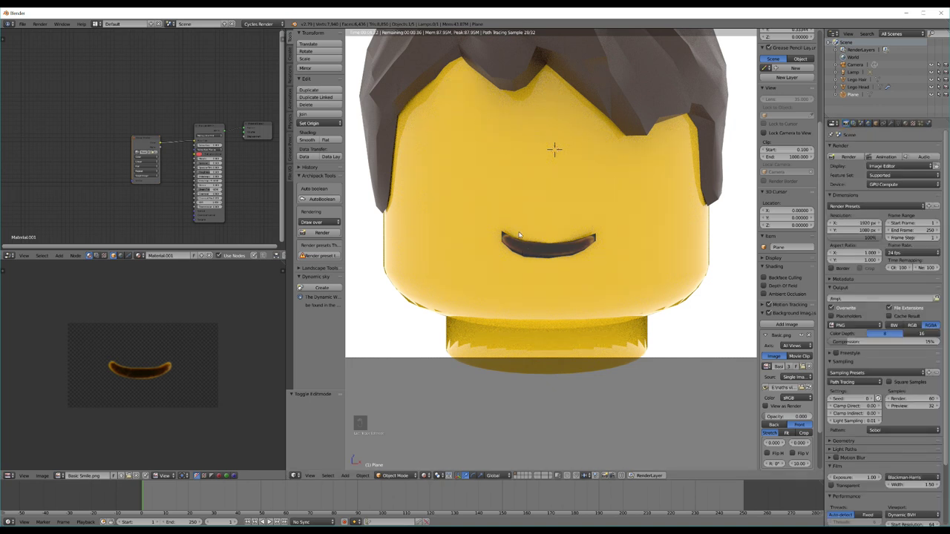
Step: Leave the rendered preview and add a Transparent BSDF node above the existing nodes of the mouth's material
{"action": "key", "text": "shift+z"}
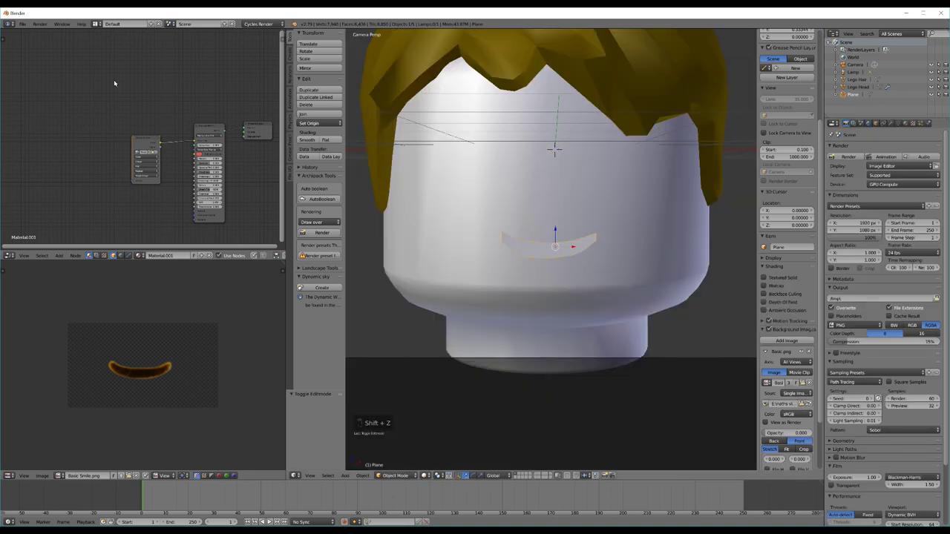
{"action": "middle_click_drag", "start_coordinate": [147, 117], "coordinate": [114, 165]}
{"action": "key", "text": "shift+a"}
{"action": "left_click", "coordinate": [116, 130]}
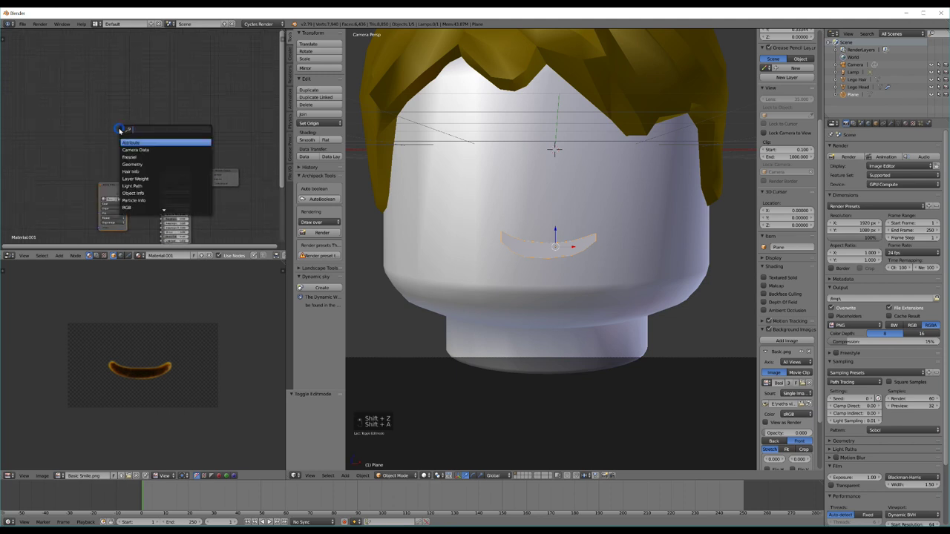
{"action": "type", "text": "Index"}
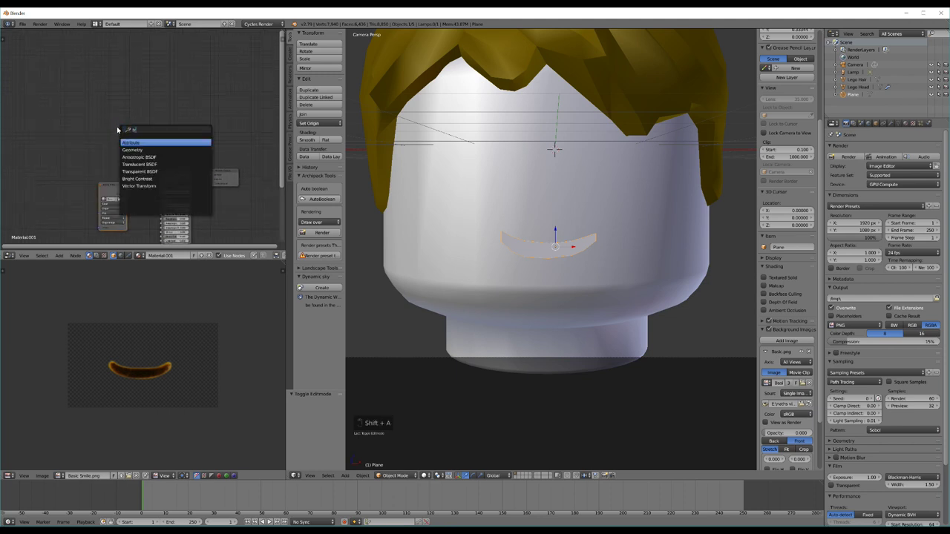
{"action": "key", "text": "BackSpace"}
{"action": "key", "text": "BackSpace"}
{"action": "key", "text": "BackSpace"}
{"action": "key", "text": "BackSpace"}
{"action": "key", "text": "BackSpace"}
{"action": "type", "text": "transparen"}
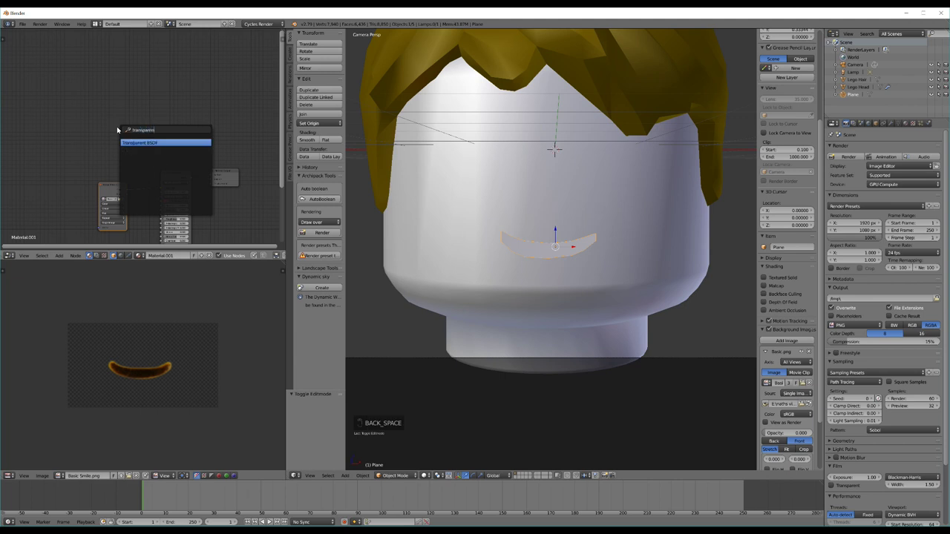
{"action": "key", "text": "Return"}
{"action": "left_click", "coordinate": [117, 130]}
Step: Spread the material nodes apart and insert a Mix Shader between the Principled BSDF and the Material Output
{"action": "left_click_drag", "start_coordinate": [231, 178], "coordinate": [270, 171]}
{"action": "left_click", "coordinate": [110, 189]}
{"action": "left_click", "coordinate": [172, 178], "text": "shift"}
{"action": "key", "text": "g"}
{"action": "left_click", "coordinate": [135, 179]}
{"action": "key", "text": "shift+a"}
{"action": "type", "text": "mix"}
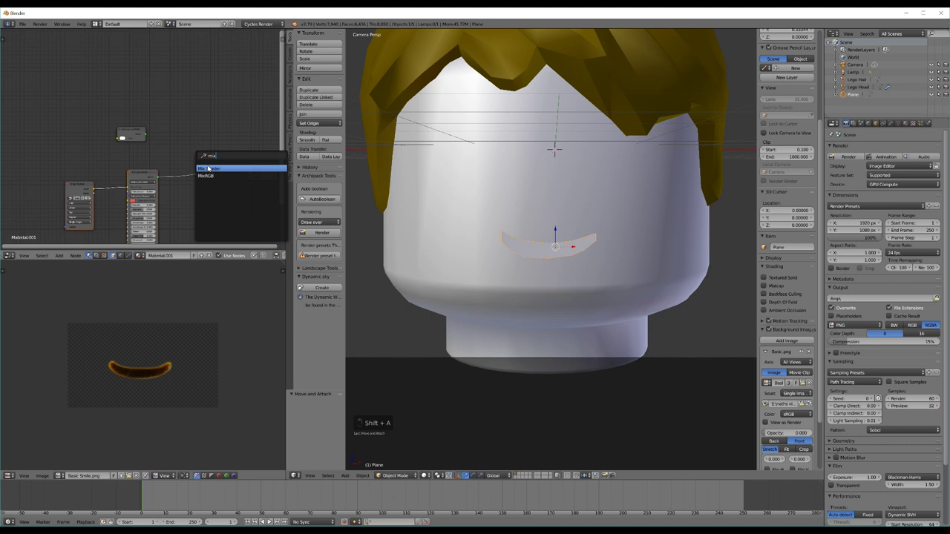
{"action": "left_click", "coordinate": [208, 169]}
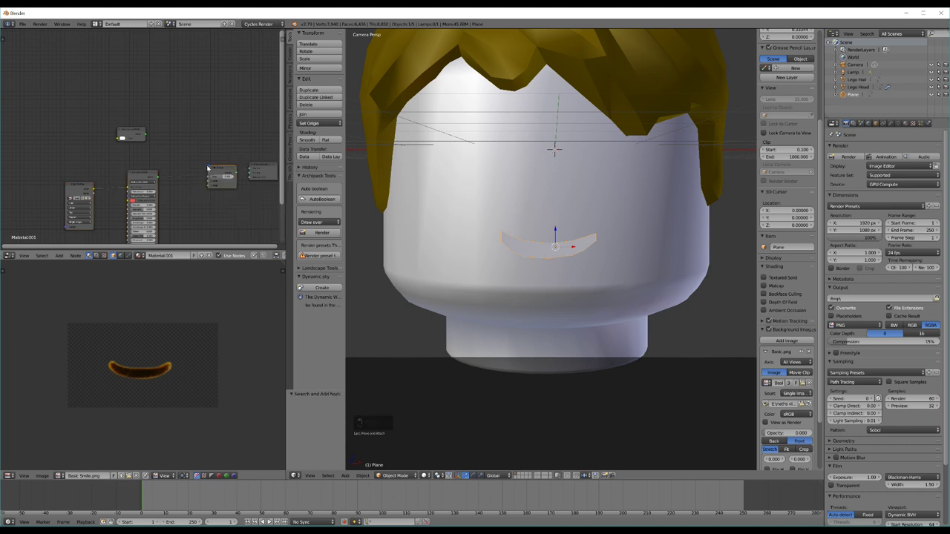
{"action": "left_click", "coordinate": [199, 154]}
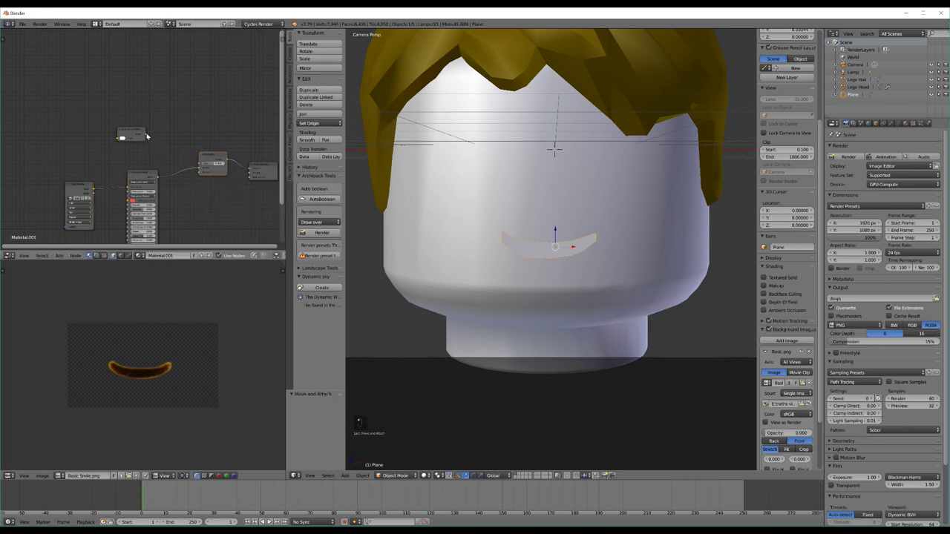
Step: Connect the Transparent BSDF to the Mix Shader and use the smile texture's Alpha as its mix factor
{"action": "left_click_drag", "start_coordinate": [147, 135], "coordinate": [202, 175]}
{"action": "left_click_drag", "start_coordinate": [87, 195], "coordinate": [93, 189]}
{"action": "left_click_drag", "start_coordinate": [165, 178], "coordinate": [200, 164]}
{"action": "scroll", "coordinate": [206, 155], "scroll_direction": "up", "scroll_amount": 4}
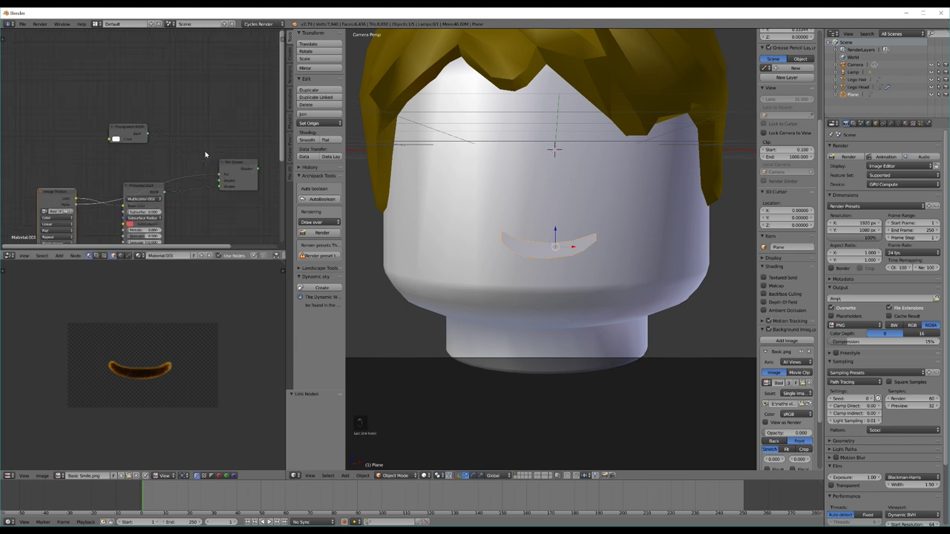
{"action": "scroll", "coordinate": [157, 144], "scroll_direction": "down", "scroll_amount": 4}
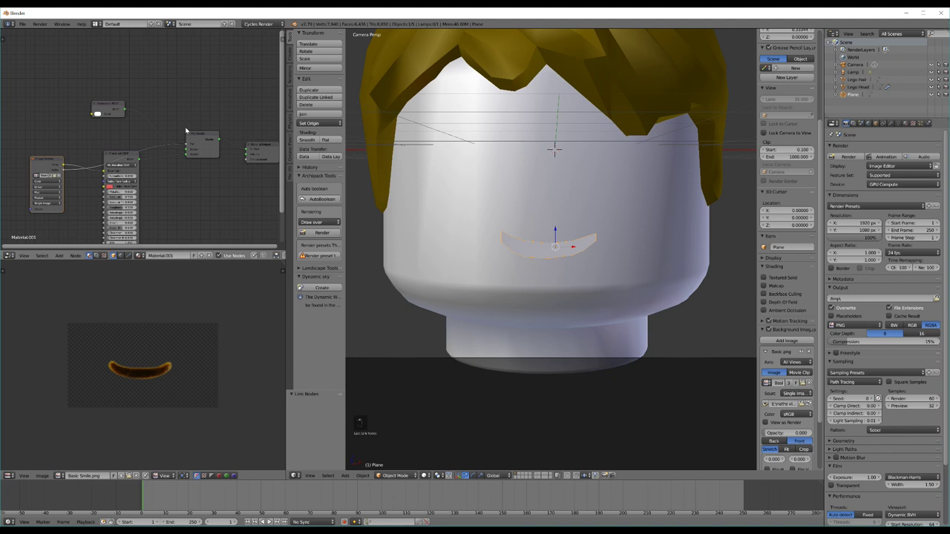
Step: Check the mouth's transparency in Rendered shading, then return the viewport to Solid shading
{"action": "key", "text": "shift+z"}
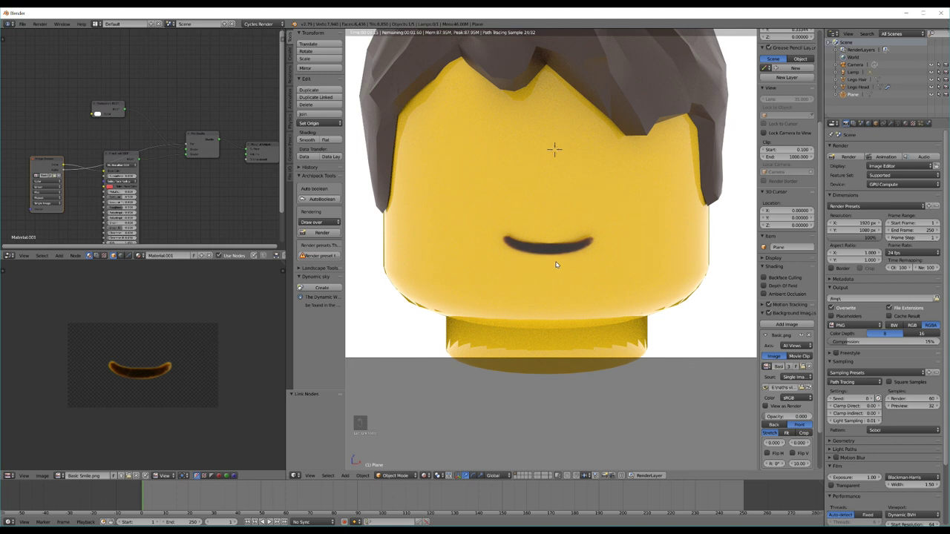
{"action": "key", "text": "shift+z"}
{"action": "key", "text": "shift+z"}
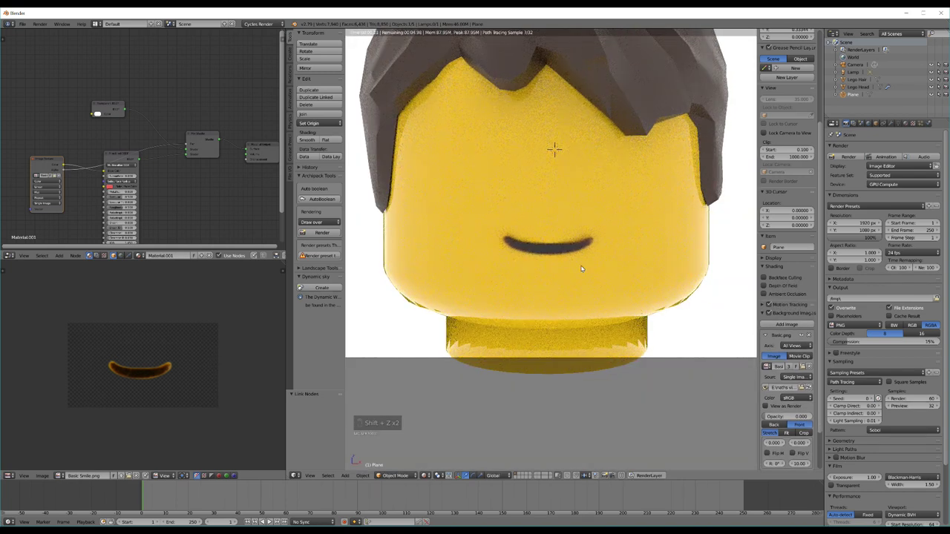
{"action": "key", "text": "shift+z"}
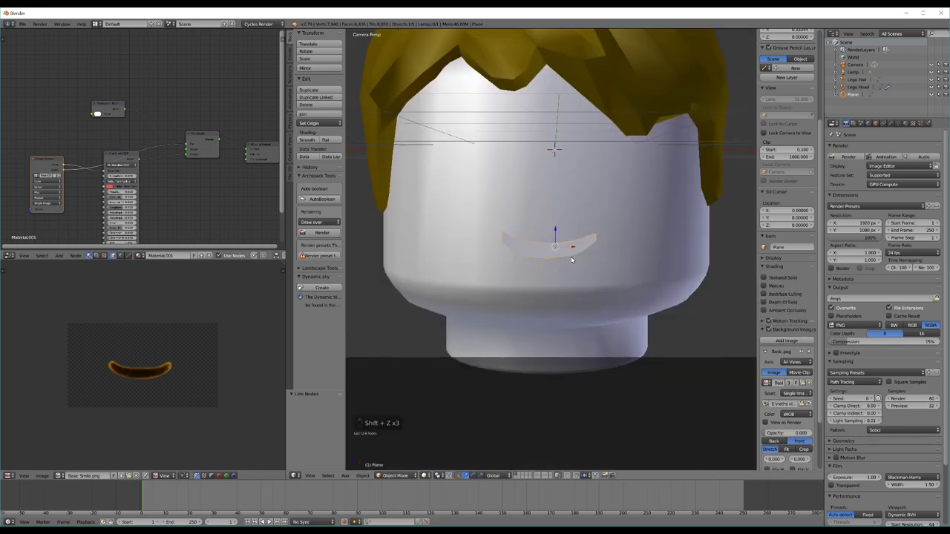
Step: Turn off Shadow ray visibility for the mouth plane in its Cycles settings, inspecting the rendered head from the side
{"action": "left_click", "coordinate": [876, 123]}
{"action": "key", "text": "shift+z"}
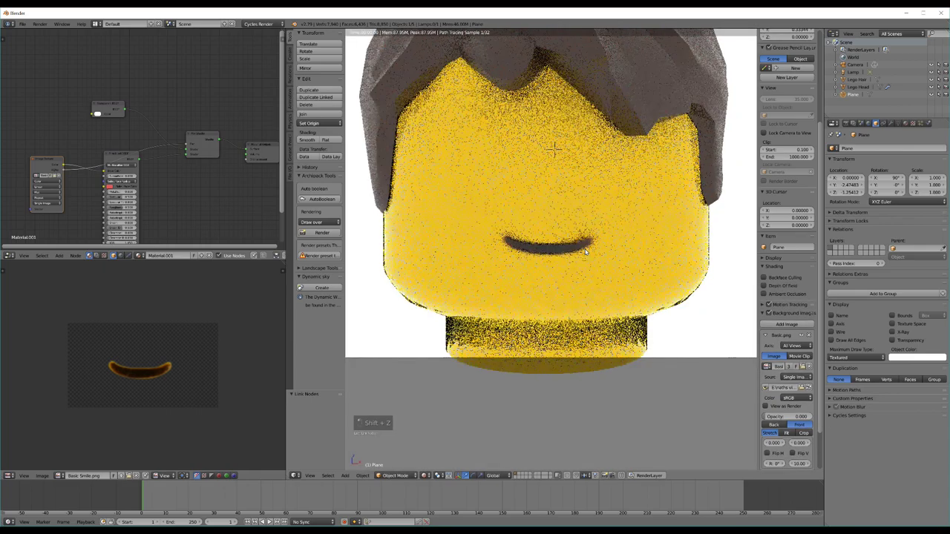
{"action": "key", "text": "KP_0"}
{"action": "scroll", "coordinate": [604, 241], "scroll_direction": "up", "scroll_amount": 5}
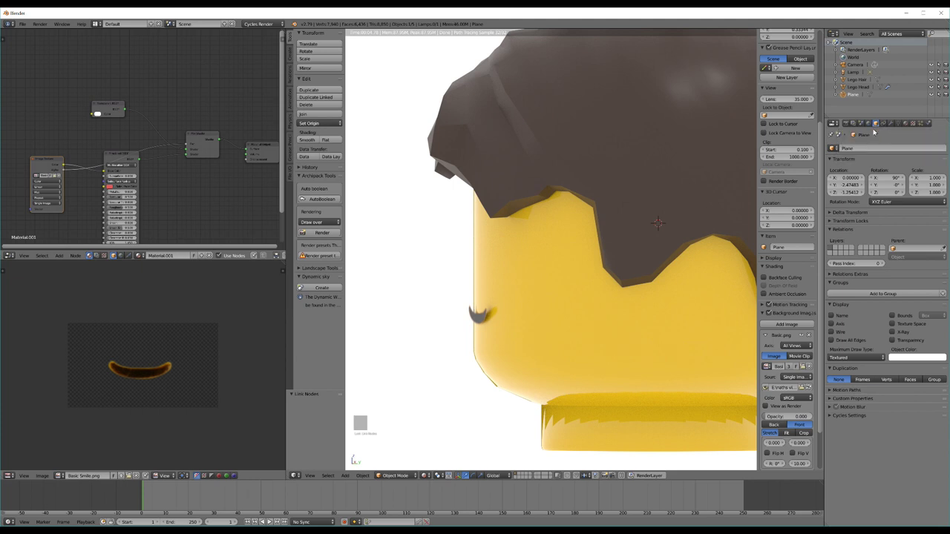
{"action": "left_click", "coordinate": [831, 416]}
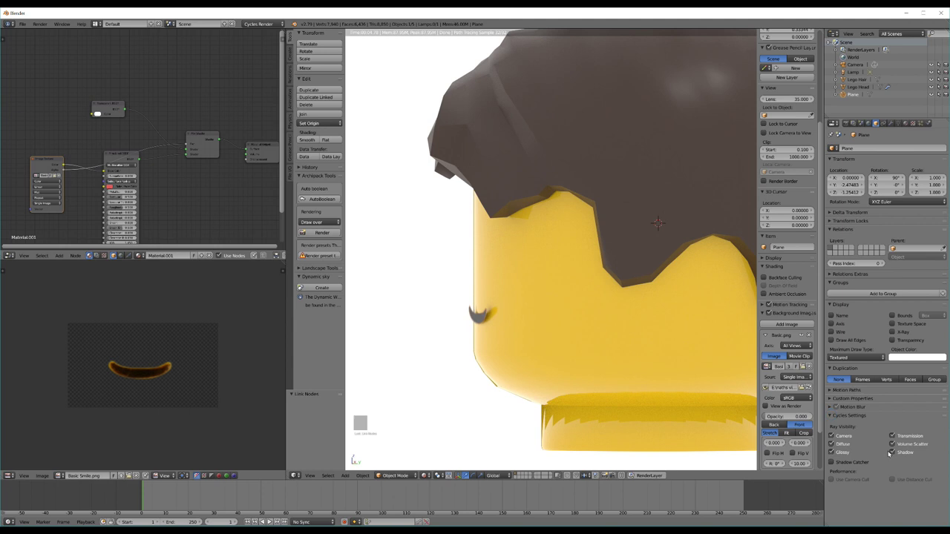
{"action": "left_click", "coordinate": [892, 453]}
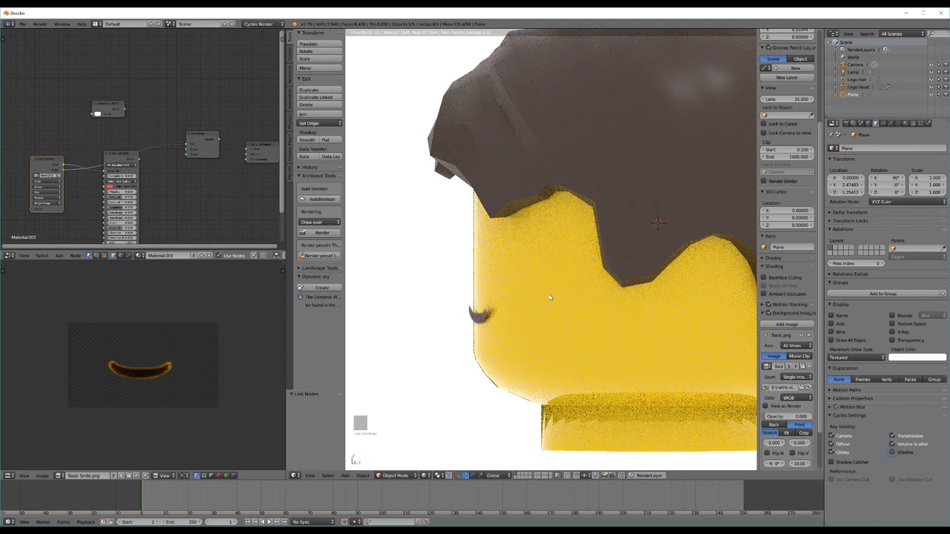
Step: Inspect the rendered mouth without its shadow from the side and through the camera, then return to Solid shading
{"action": "middle_click_drag", "start_coordinate": [514, 309], "coordinate": [511, 310]}
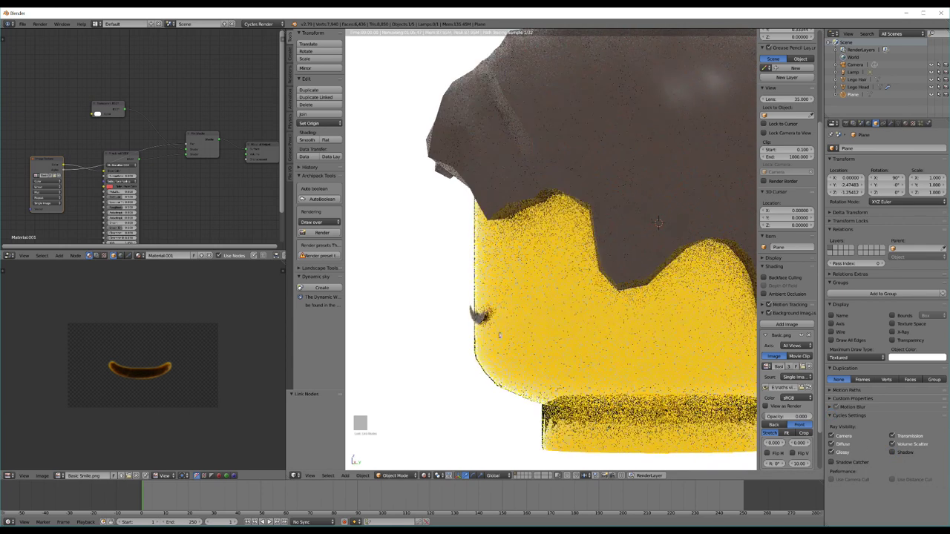
{"action": "key", "text": "KP_1"}
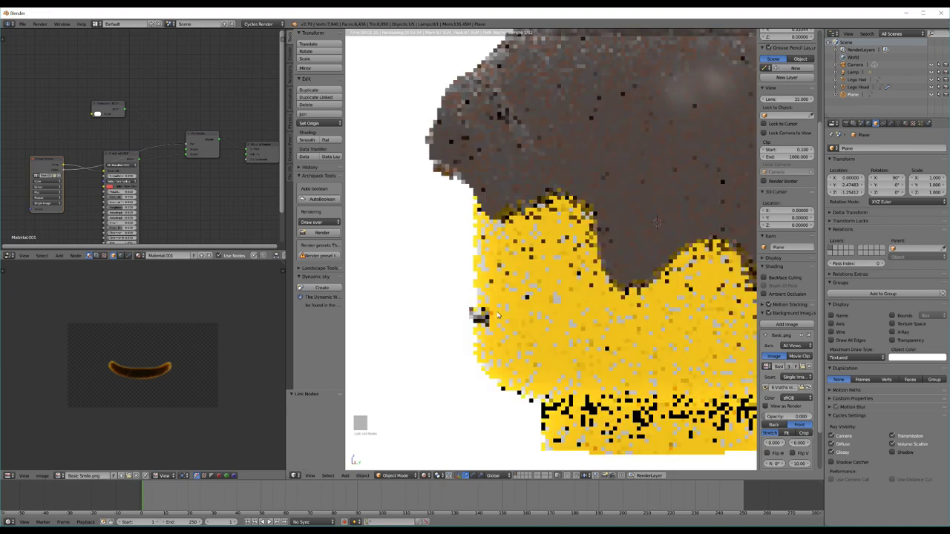
{"action": "key", "text": "KP_0"}
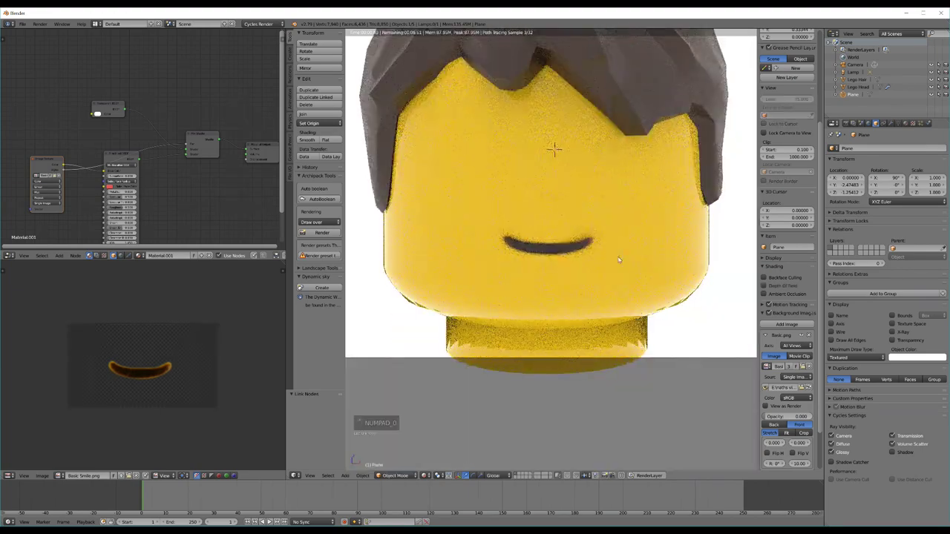
{"action": "key", "text": "shift+z"}
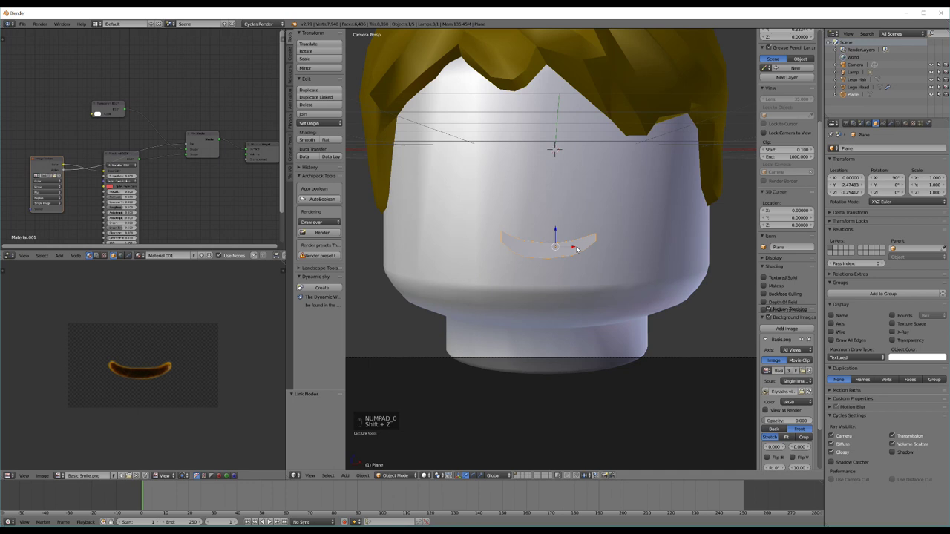
{"action": "key", "text": "shift+z"}
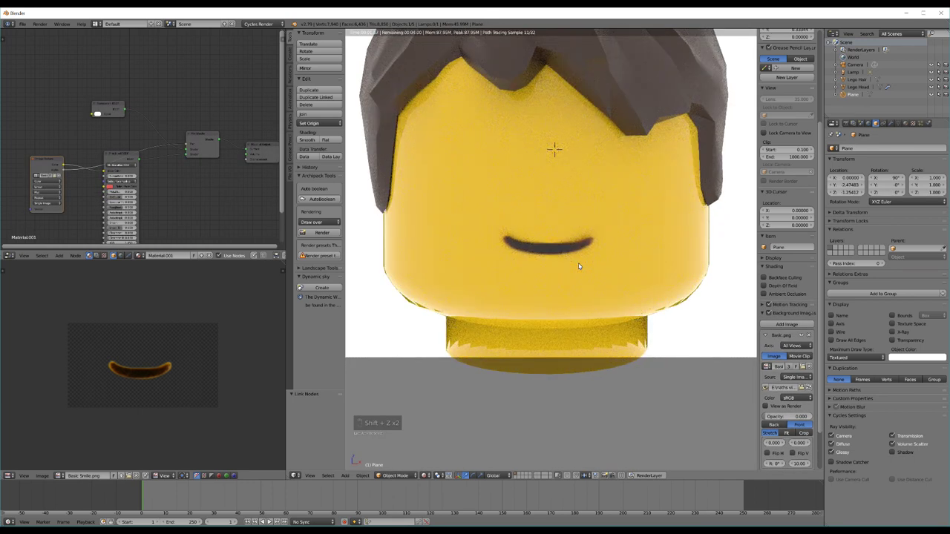
{"action": "middle_click_drag", "start_coordinate": [145, 184], "coordinate": [126, 119]}
{"action": "scroll", "coordinate": [161, 151], "scroll_direction": "down", "scroll_amount": 2}
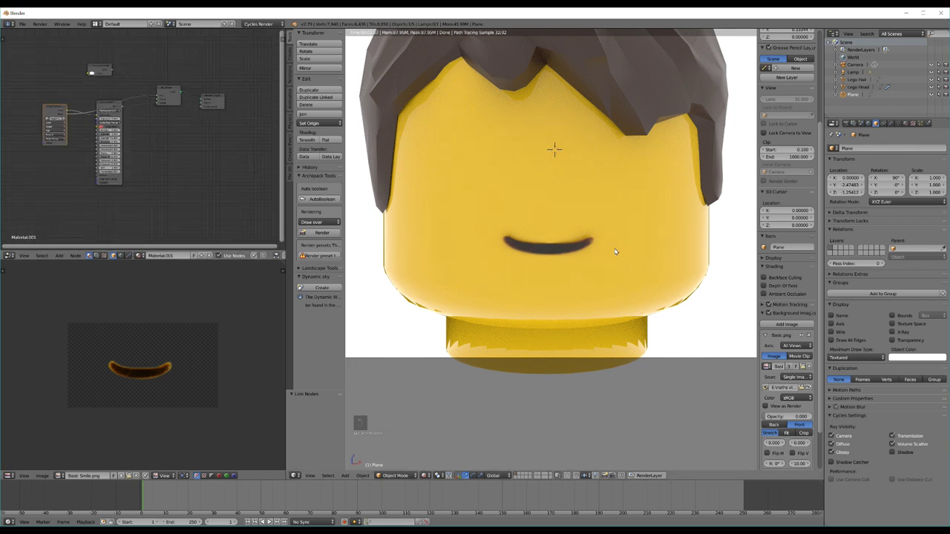
{"action": "key", "text": "shift+z"}
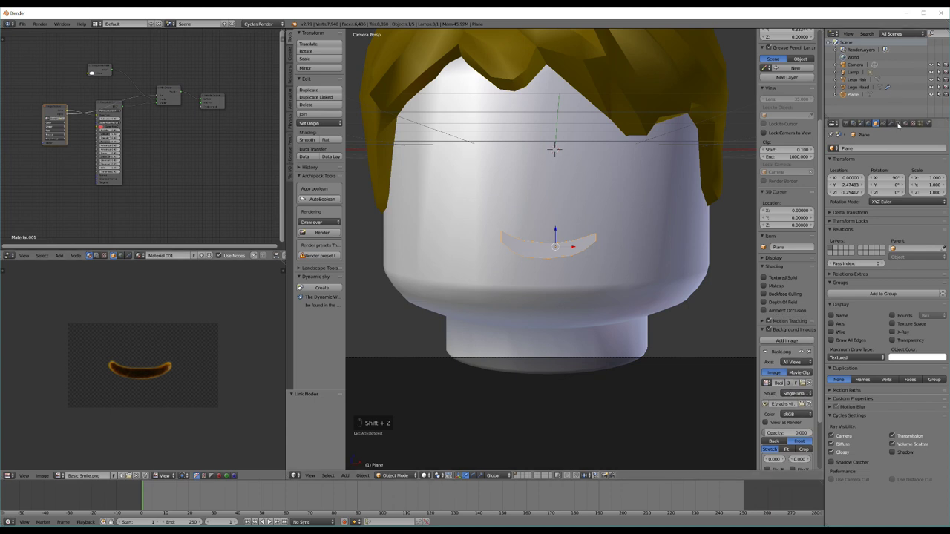
Step: Add a base shape key to the mouth plane and name it Basic Smile
{"action": "left_click", "coordinate": [898, 123]}
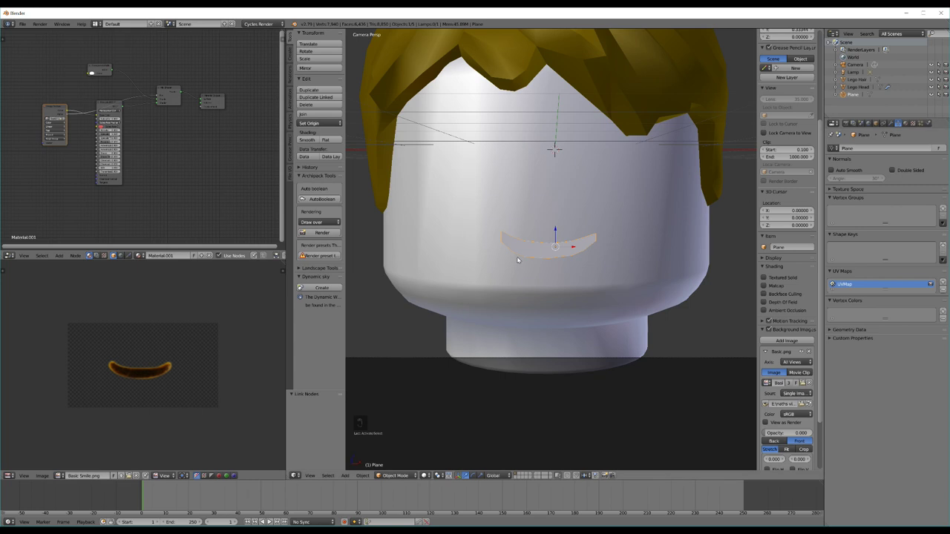
{"action": "middle_click_drag", "start_coordinate": [153, 123], "coordinate": [114, 109]}
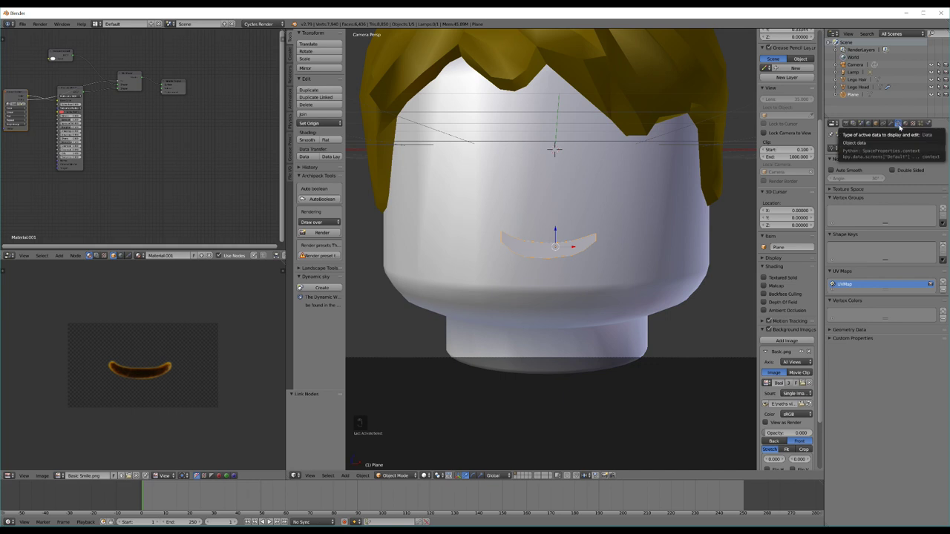
{"action": "left_click", "coordinate": [943, 246]}
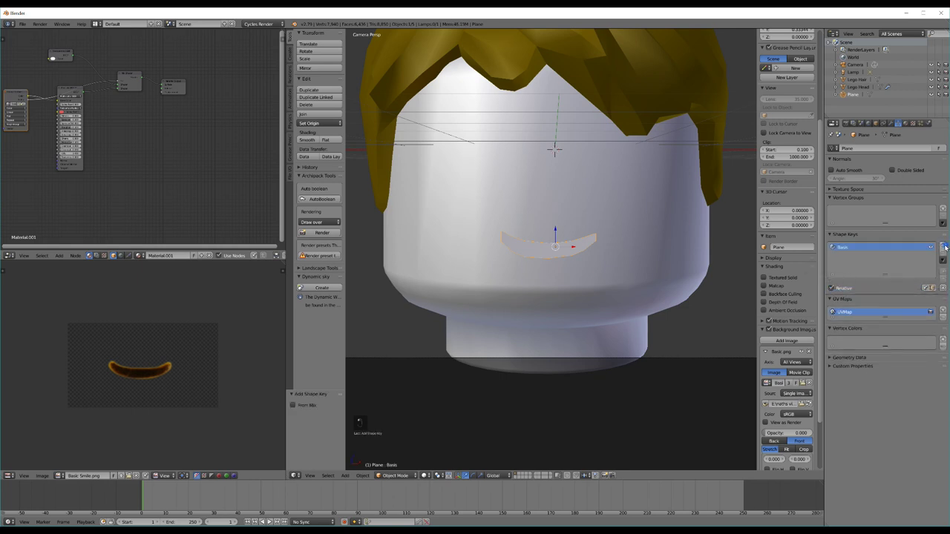
{"action": "double_click", "coordinate": [855, 249]}
{"action": "type", "text": "B"}
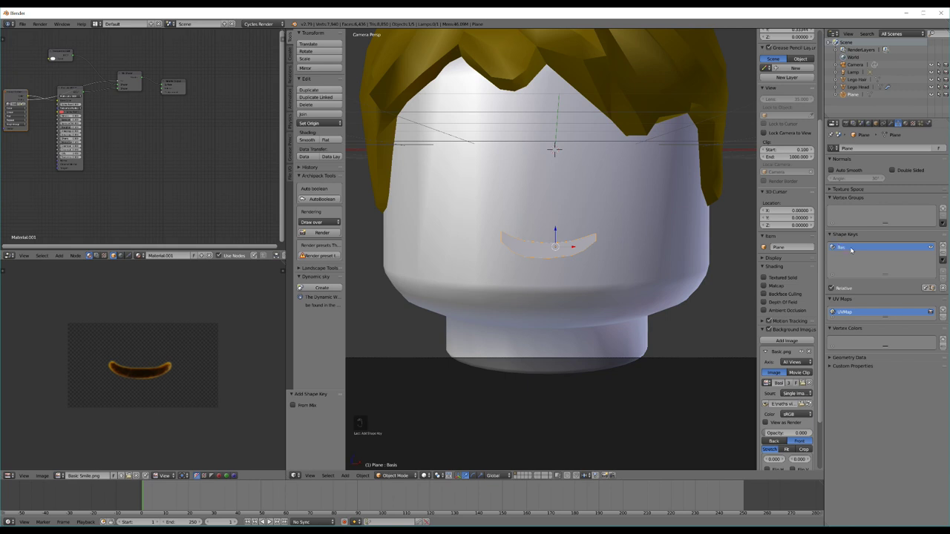
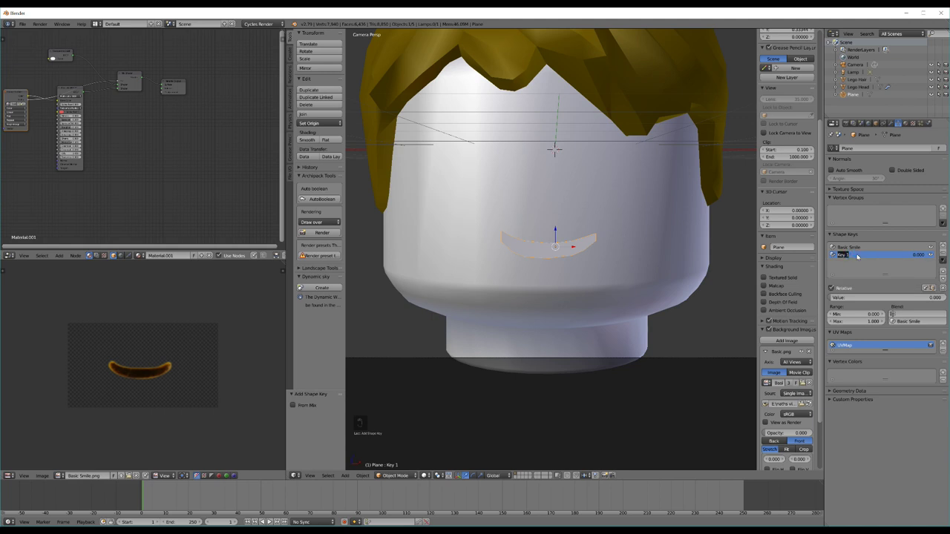
Step: Add a second shape key to the mouth plane and name it Friendly Smile
{"action": "type", "text": "S"}
{"action": "type", "text": "riendly SMile"}
{"action": "key", "text": "Return"}
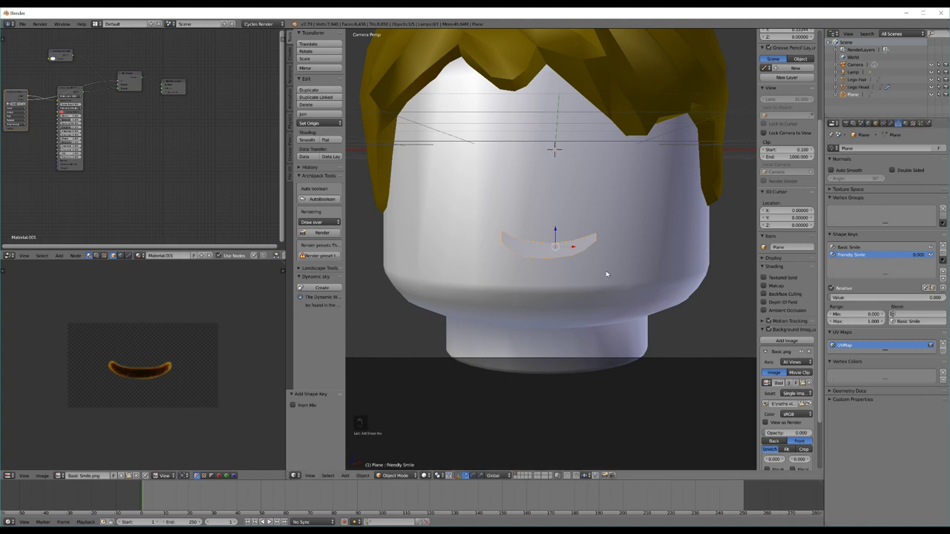
Step: Make the background reference visible, replace it with Smile.png from the Background Images folder, and set its opacity to about 0.25
{"action": "left_click_drag", "start_coordinate": [780, 433], "coordinate": [801, 433]}
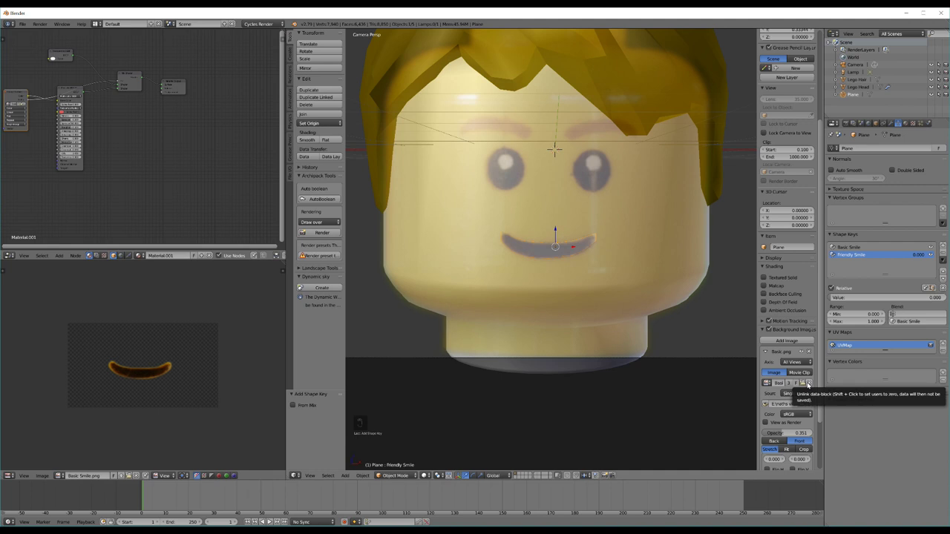
{"action": "left_click", "coordinate": [808, 383]}
{"action": "left_click", "coordinate": [806, 384]}
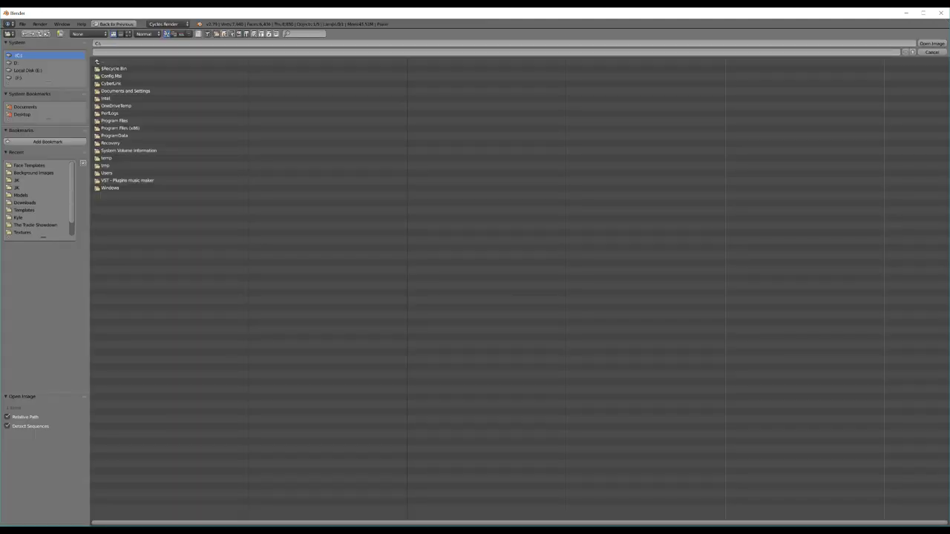
{"action": "left_click", "coordinate": [34, 172]}
{"action": "left_click", "coordinate": [128, 33]}
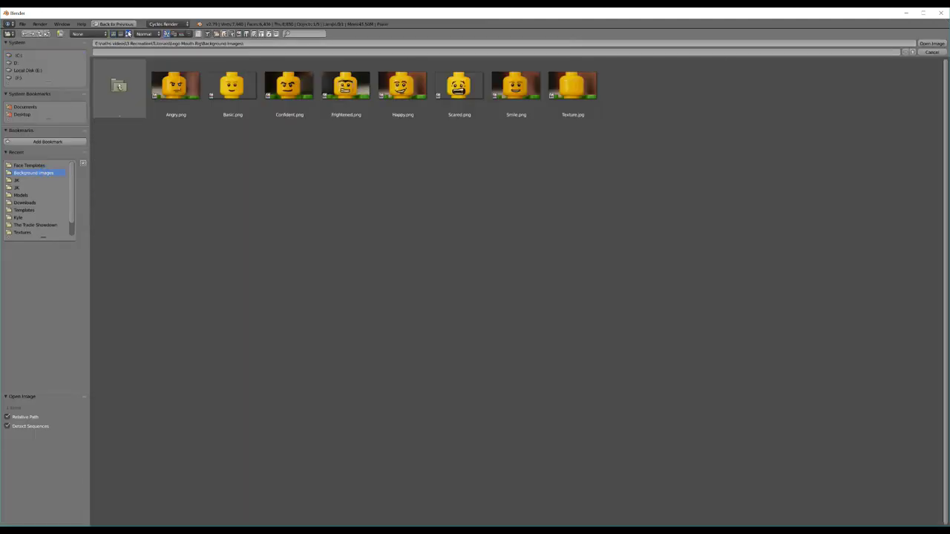
{"action": "double_click", "coordinate": [515, 86]}
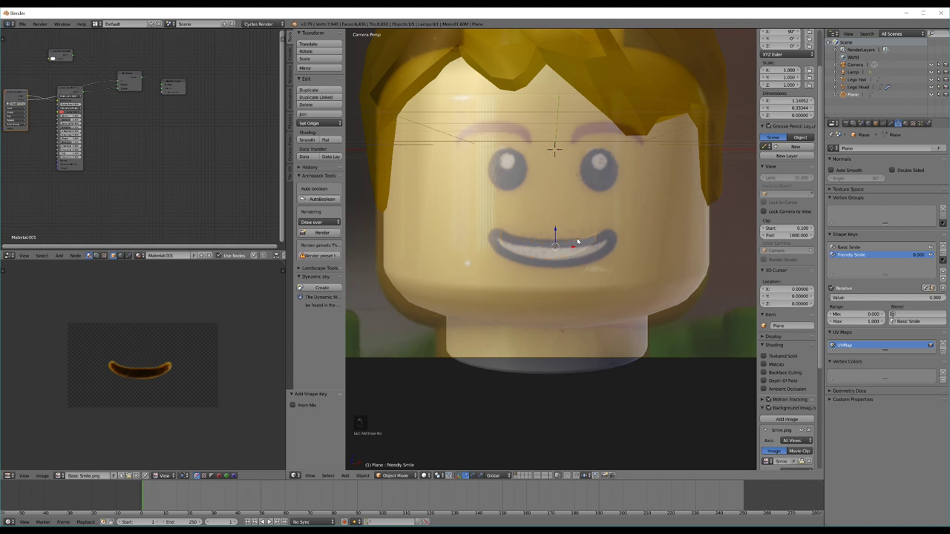
{"action": "scroll", "coordinate": [783, 431], "scroll_direction": "down", "scroll_amount": 3}
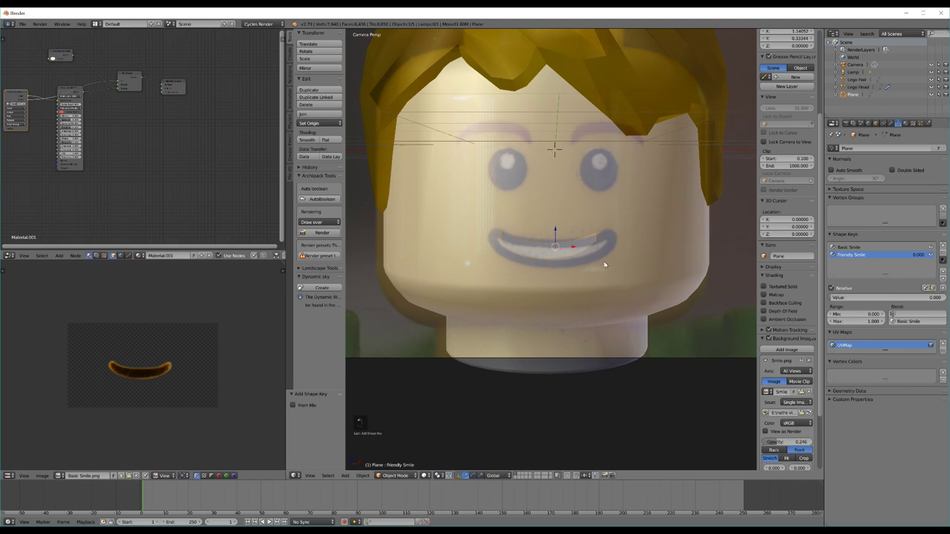
Step: Edit the mouth plane's mesh and move its left end edge outward along X to the reference smile's left corner
{"action": "key", "text": "Tab"}
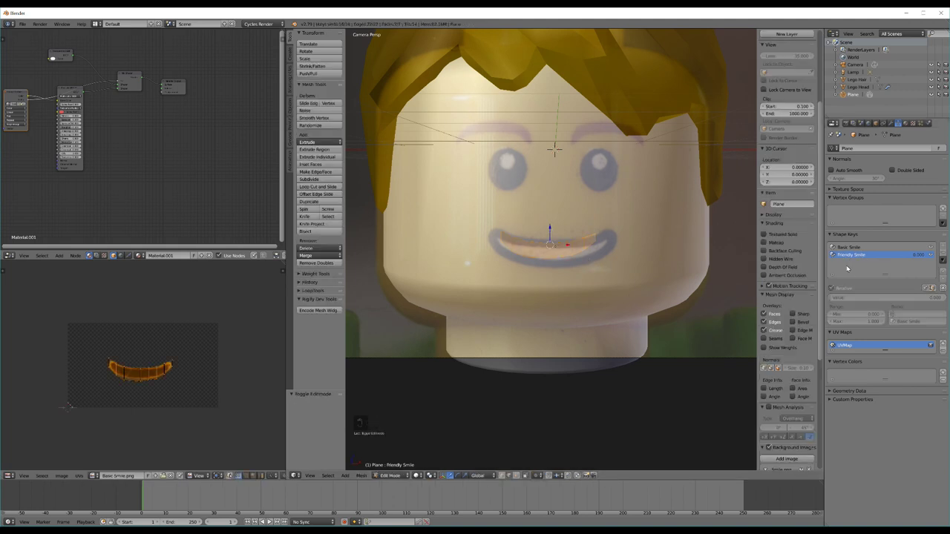
{"action": "scroll", "coordinate": [573, 270], "scroll_direction": "up", "scroll_amount": 3}
{"action": "right_click", "coordinate": [461, 231]}
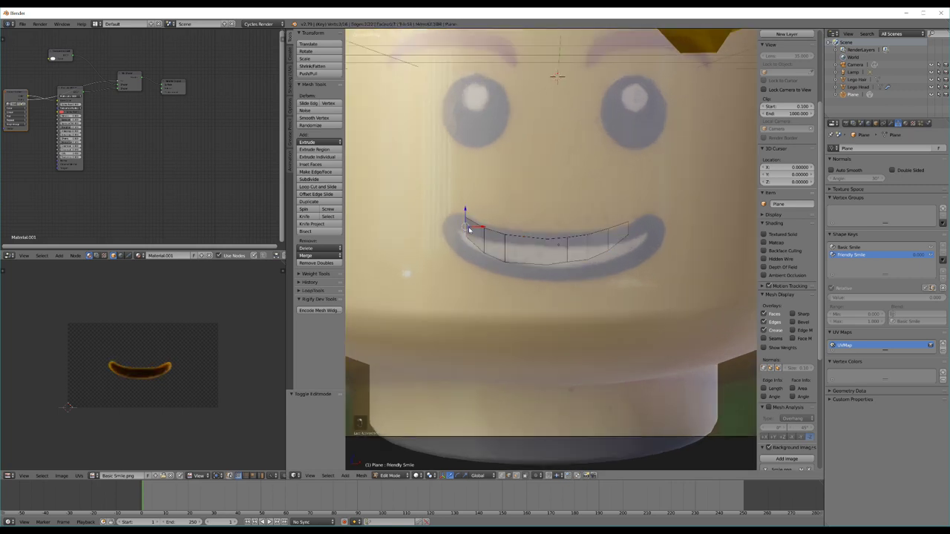
{"action": "left_click_drag", "start_coordinate": [473, 227], "coordinate": [459, 230]}
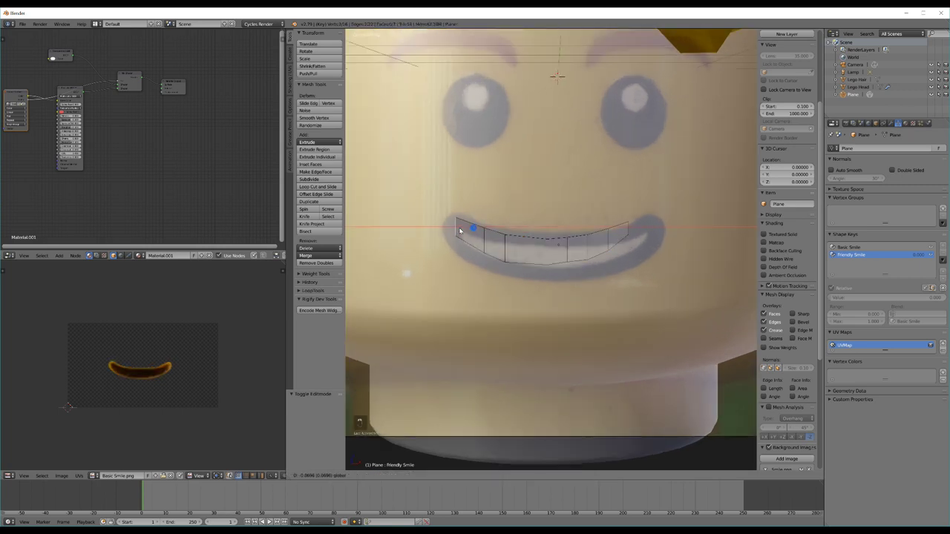
{"action": "left_click", "coordinate": [448, 229]}
Step: Shift the second edge from the left about 0.09 outward along X and stretch it vertically to the reference smile's outline
{"action": "right_click", "coordinate": [484, 241]}
{"action": "key", "text": "g"}
{"action": "key", "text": "x"}
{"action": "left_click", "coordinate": [479, 242]}
{"action": "key", "text": "s"}
{"action": "key", "text": "z"}
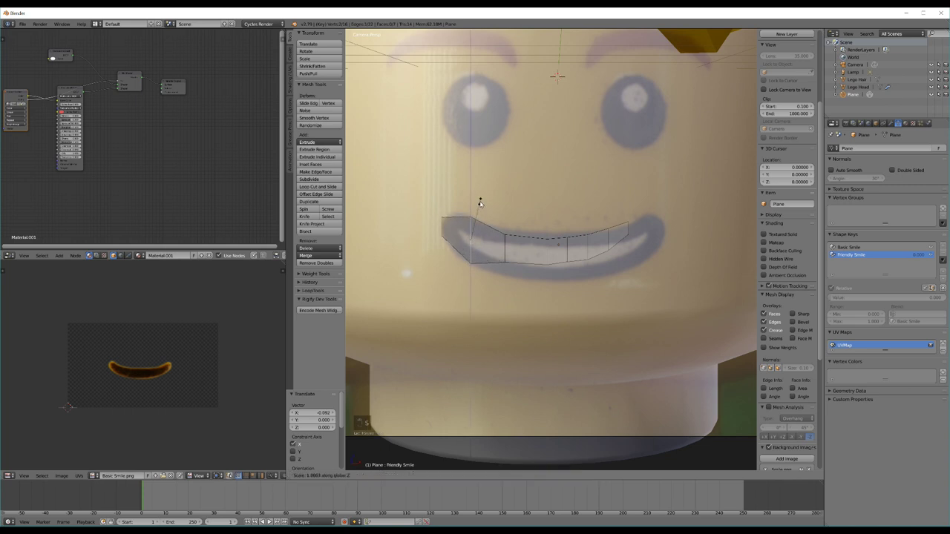
{"action": "left_click", "coordinate": [480, 204]}
Step: Stretch the mouth's left end edge vertically and raise it about 0.024 along Z to cover the reference smile's corner
{"action": "right_click", "coordinate": [443, 227]}
{"action": "key", "text": "s"}
{"action": "key", "text": "z"}
{"action": "left_click", "coordinate": [445, 204]}
{"action": "left_click_drag", "start_coordinate": [443, 216], "coordinate": [444, 213]}
{"action": "left_click", "coordinate": [442, 213]}
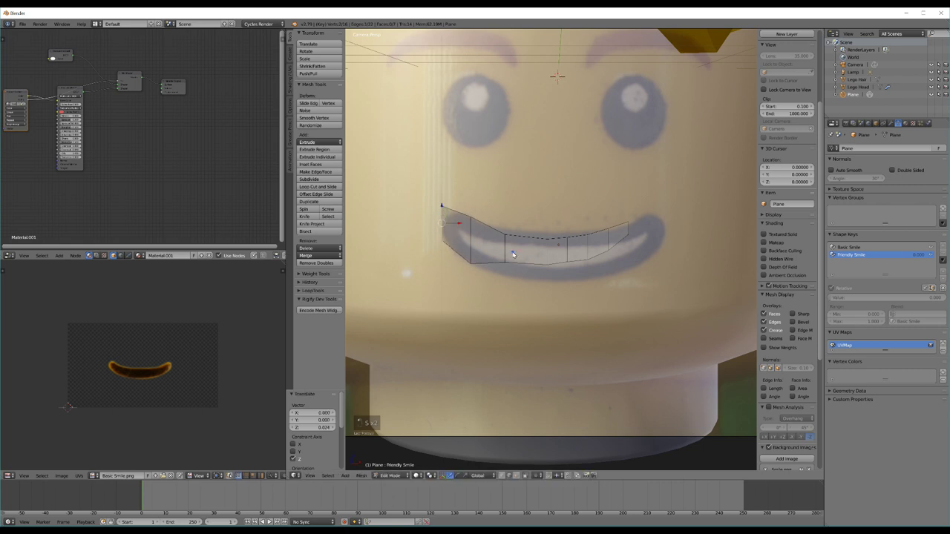
Step: Scale the third edge from the left along Z and adjust its height to span the reference smile's thickness
{"action": "right_click", "coordinate": [507, 238]}
{"action": "key", "text": "g"}
{"action": "key", "text": "z"}
{"action": "left_click", "coordinate": [509, 242]}
{"action": "key", "text": "s"}
{"action": "key", "text": "z"}
{"action": "left_click", "coordinate": [513, 229]}
{"action": "key", "text": "g"}
{"action": "key", "text": "z"}
{"action": "left_click", "coordinate": [511, 232]}
{"action": "key", "text": "s"}
{"action": "middle_click", "coordinate": [510, 229]}
{"action": "left_click", "coordinate": [511, 232]}
{"action": "left_click_drag", "start_coordinate": [505, 244], "coordinate": [506, 240]}
Step: Reposition the fourth edge from the left and scale it along Z to match the middle of the reference smile
{"action": "right_click", "coordinate": [542, 240]}
{"action": "key", "text": "g"}
{"action": "key", "text": "x"}
{"action": "left_click", "coordinate": [547, 241]}
{"action": "key", "text": "s"}
{"action": "middle_click", "coordinate": [547, 236]}
{"action": "left_click", "coordinate": [547, 230]}
{"action": "left_click_drag", "start_coordinate": [546, 242], "coordinate": [546, 246]}
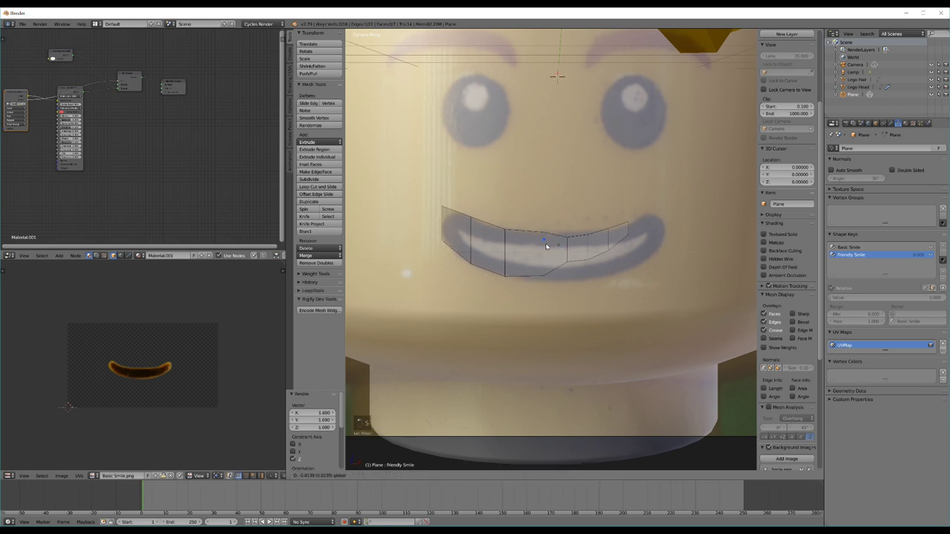
{"action": "left_click", "coordinate": [545, 244]}
{"action": "key", "text": "s"}
{"action": "key", "text": "z"}
{"action": "left_click", "coordinate": [545, 241]}
{"action": "left_click_drag", "start_coordinate": [545, 244], "coordinate": [545, 241]}
Step: Move the mouth's right end edge about 0.254 outward along X and stretch it vertically to the reference smile's right corner
{"action": "right_click", "coordinate": [570, 246]}
{"action": "right_click", "coordinate": [629, 228]}
{"action": "left_click_drag", "start_coordinate": [636, 228], "coordinate": [667, 230]}
{"action": "mouse_move", "coordinate": [666, 230]}
{"action": "right_mouse_down"}
{"action": "mouse_move", "coordinate": [676, 232]}
{"action": "mouse_move", "coordinate": [670, 214]}
{"action": "right_mouse_up"}
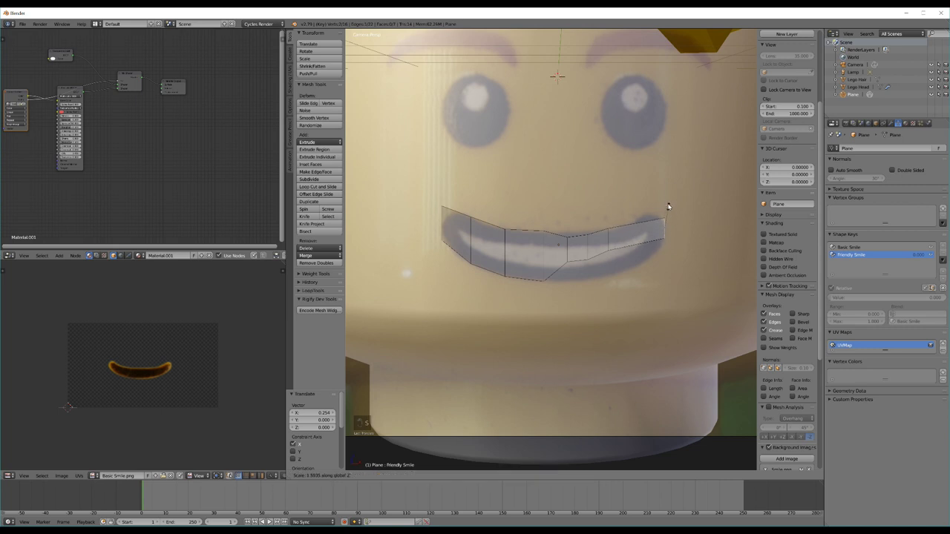
{"action": "key", "text": "s"}
{"action": "left_click", "coordinate": [610, 241]}
Step: Move the second edge from the right about 0.197 along X, stretch it vertically and align it with the reference smile
{"action": "right_click", "coordinate": [610, 238]}
{"action": "left_click_drag", "start_coordinate": [622, 241], "coordinate": [649, 243]}
{"action": "key", "text": "s"}
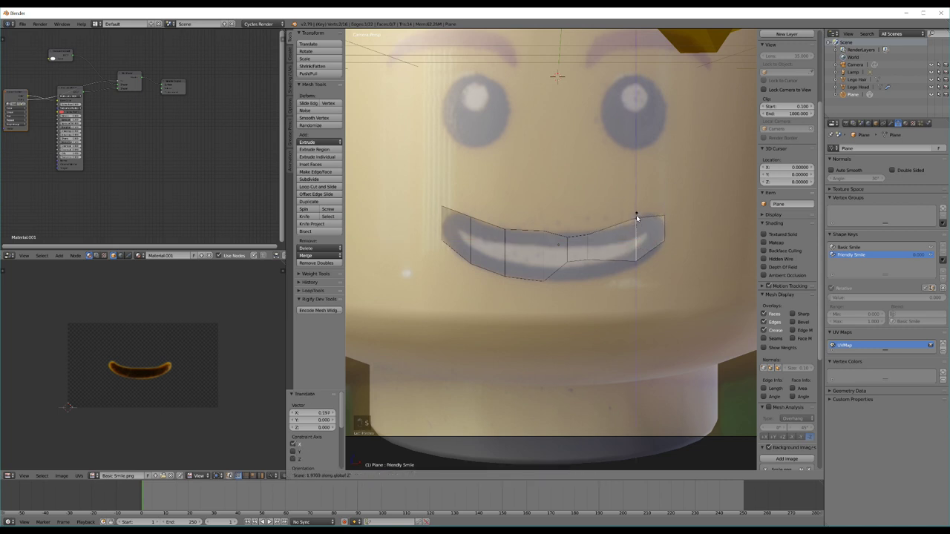
{"action": "left_click", "coordinate": [636, 217]}
{"action": "left_click_drag", "start_coordinate": [636, 218], "coordinate": [665, 211]}
Step: Scale the mouth's right end edge by about 1.32 along Z and rotate it about -19.6° around Y
{"action": "right_click", "coordinate": [664, 226]}
{"action": "key", "text": "s"}
{"action": "key", "text": "z"}
{"action": "left_click", "coordinate": [664, 207]}
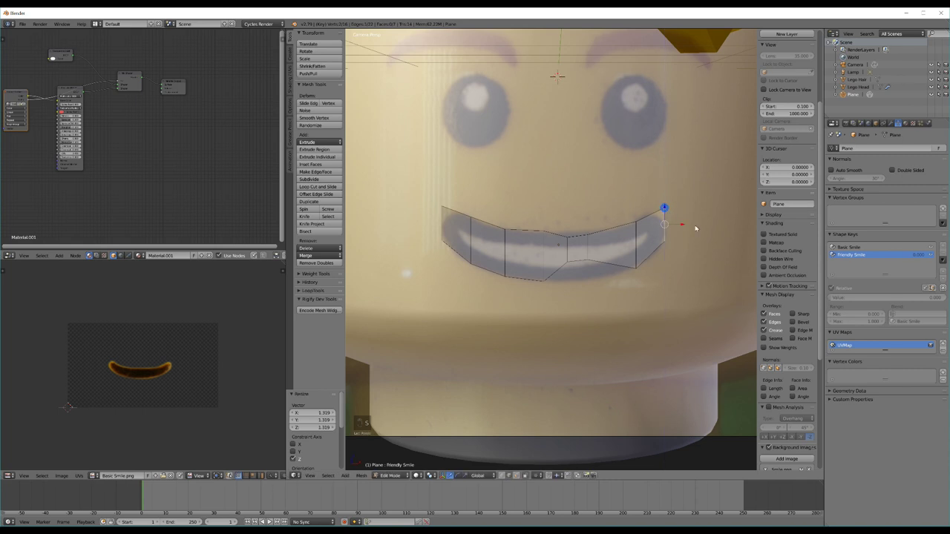
{"action": "key", "text": "r"}
{"action": "key", "text": "y"}
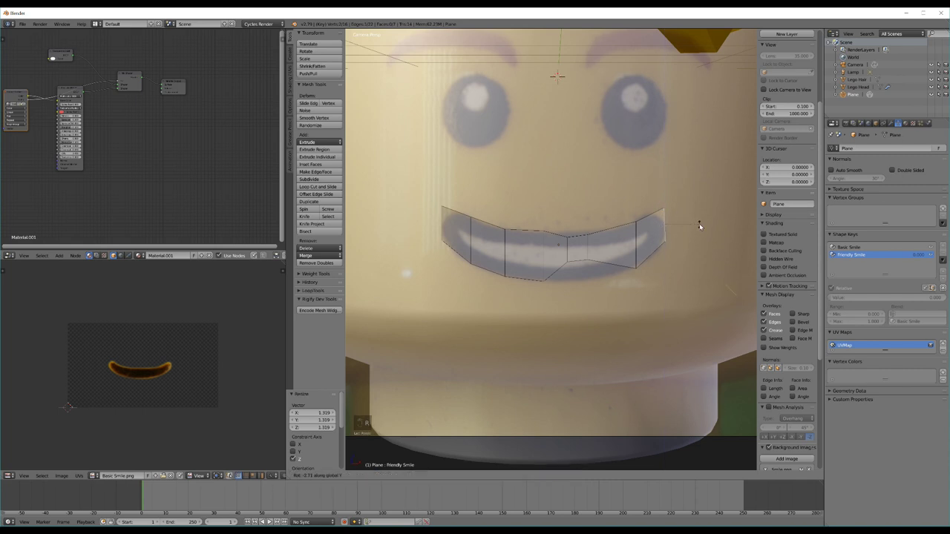
{"action": "left_click", "coordinate": [694, 217]}
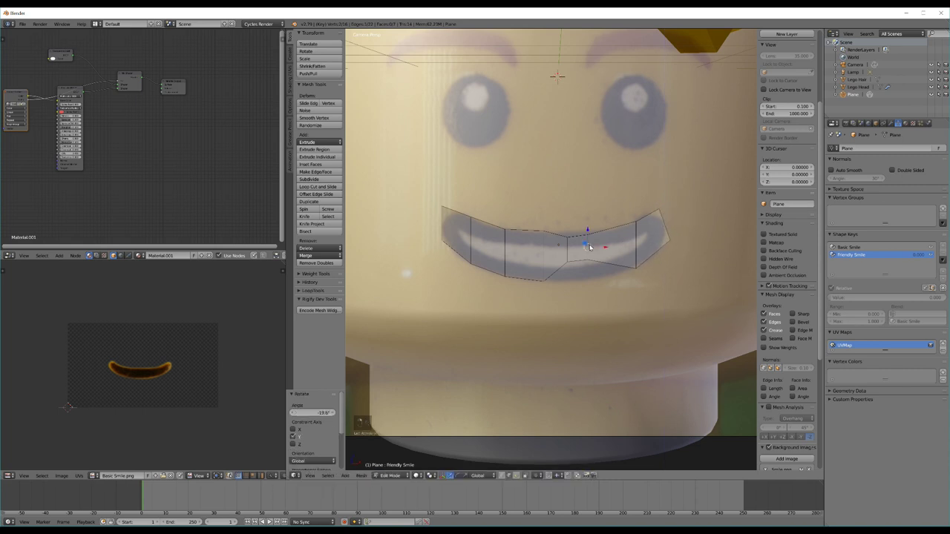
Step: Move the third edge from the right outward, lower it about 0.047 and stretch it vertically to the reference smile's outline
{"action": "left_click", "coordinate": [587, 246]}
{"action": "key", "text": "g"}
{"action": "key", "text": "s"}
{"action": "left_click_drag", "start_coordinate": [614, 250], "coordinate": [605, 243]}
{"action": "key", "text": "z"}
{"action": "left_click", "coordinate": [613, 227]}
Step: Position the fourth edge from the right and scale it along Z to even out the mouth's lower curve
{"action": "right_click", "coordinate": [566, 248]}
{"action": "key", "text": "g"}
{"action": "key", "text": "x"}
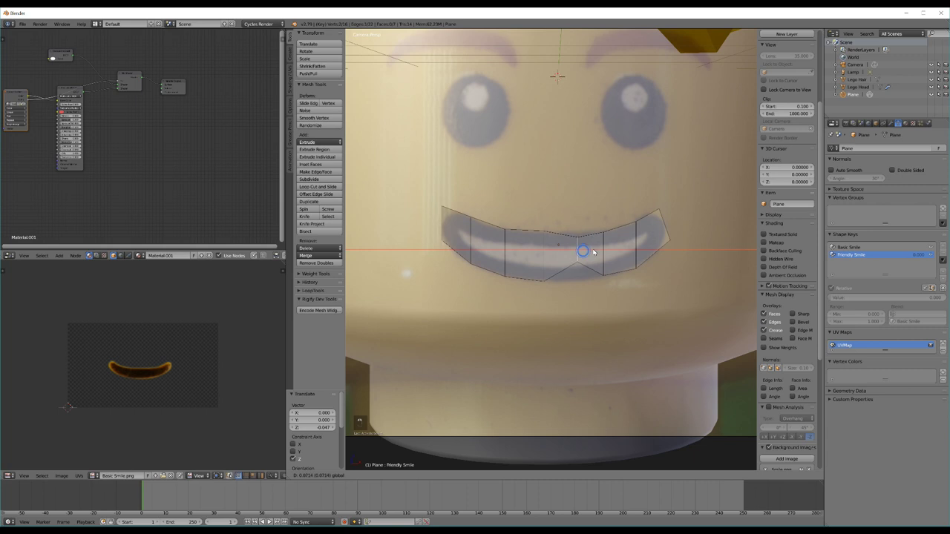
{"action": "left_click", "coordinate": [591, 256]}
{"action": "key", "text": "s"}
{"action": "key", "text": "z"}
{"action": "left_click", "coordinate": [593, 213]}
{"action": "key", "text": "g"}
{"action": "key", "text": "z"}
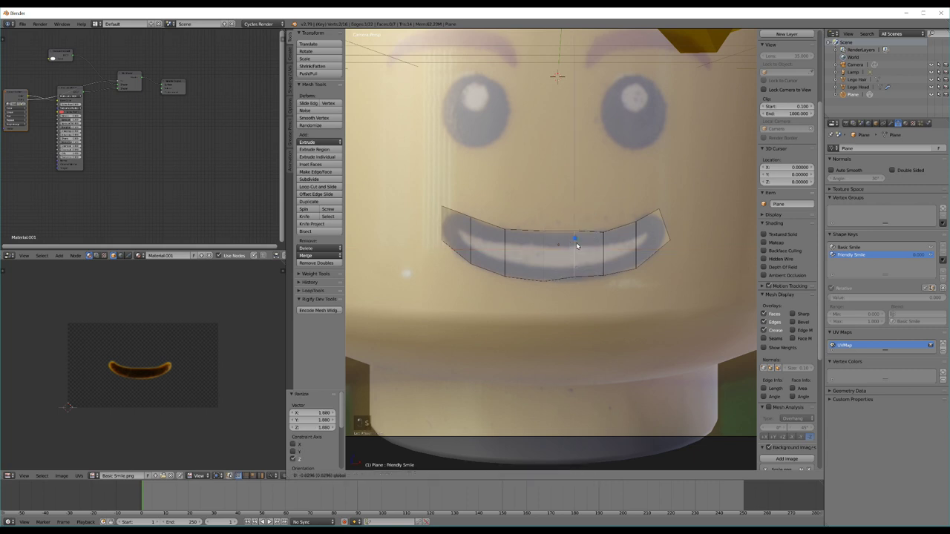
{"action": "left_click", "coordinate": [579, 250]}
{"action": "key", "text": "s"}
{"action": "key", "text": "z"}
{"action": "left_click", "coordinate": [581, 240]}
Step: Fine-tune the third edge from the right by shifting it along Z and scaling it vertically by about 1.13
{"action": "right_click", "coordinate": [604, 240]}
{"action": "key", "text": "g"}
{"action": "key", "text": "z"}
{"action": "left_click", "coordinate": [605, 241]}
{"action": "key", "text": "s"}
{"action": "key", "text": "z"}
{"action": "left_click", "coordinate": [605, 239]}
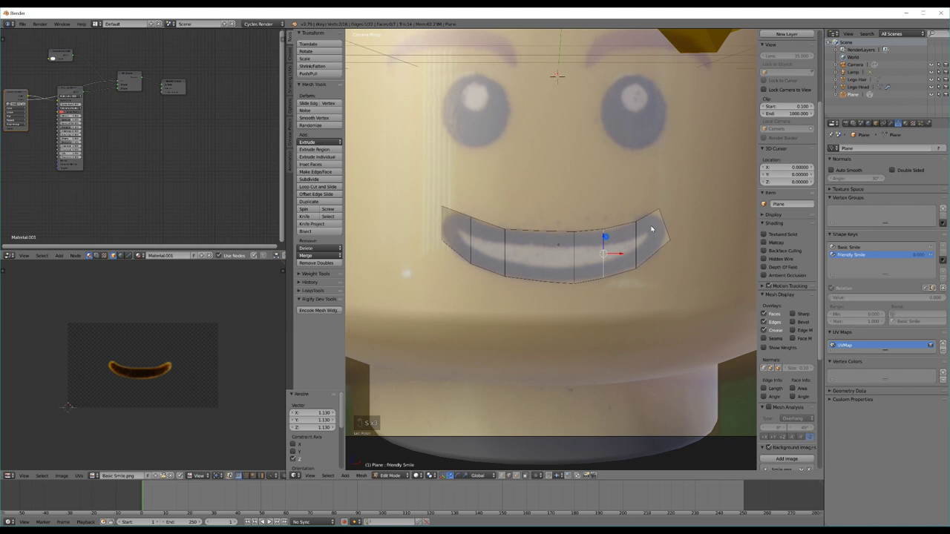
Step: Refine the two rightmost edges in height, raising the inner one about 0.005 and scaling it by about 1.09 along Z
{"action": "right_click", "coordinate": [636, 232]}
{"action": "key", "text": "g"}
{"action": "key", "text": "z"}
{"action": "left_click", "coordinate": [637, 233]}
{"action": "right_click", "coordinate": [666, 210]}
{"action": "key", "text": "s"}
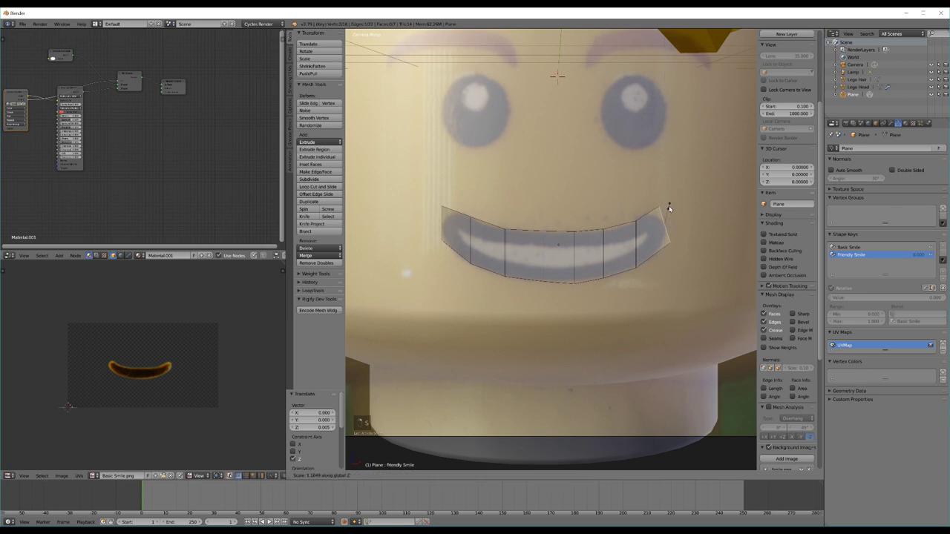
{"action": "left_click", "coordinate": [668, 207]}
{"action": "right_click", "coordinate": [636, 232]}
{"action": "key", "text": "s"}
{"action": "left_click", "coordinate": [648, 229]}
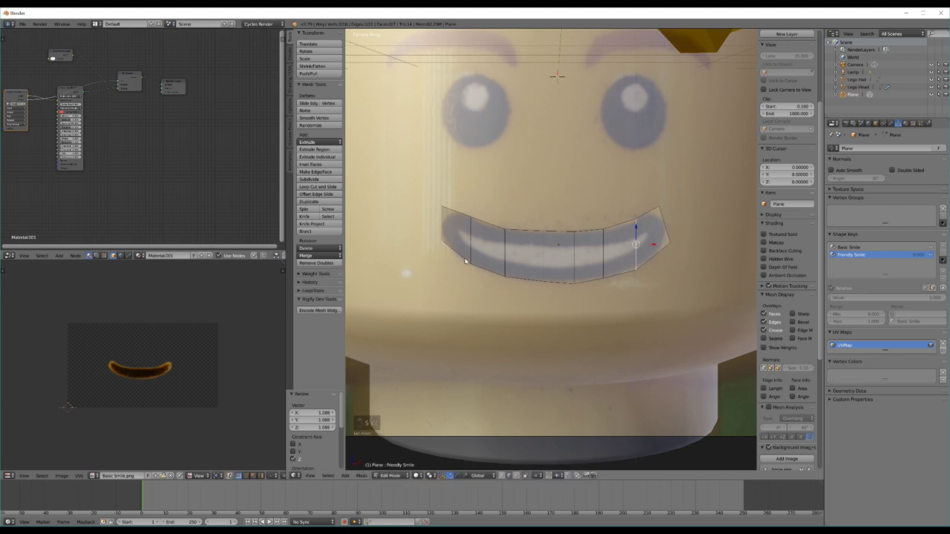
Step: Stretch the second edge from the left slightly along Z to smooth the mouth's left side
{"action": "right_click", "coordinate": [475, 239]}
{"action": "key", "text": "s"}
{"action": "key", "text": "z"}
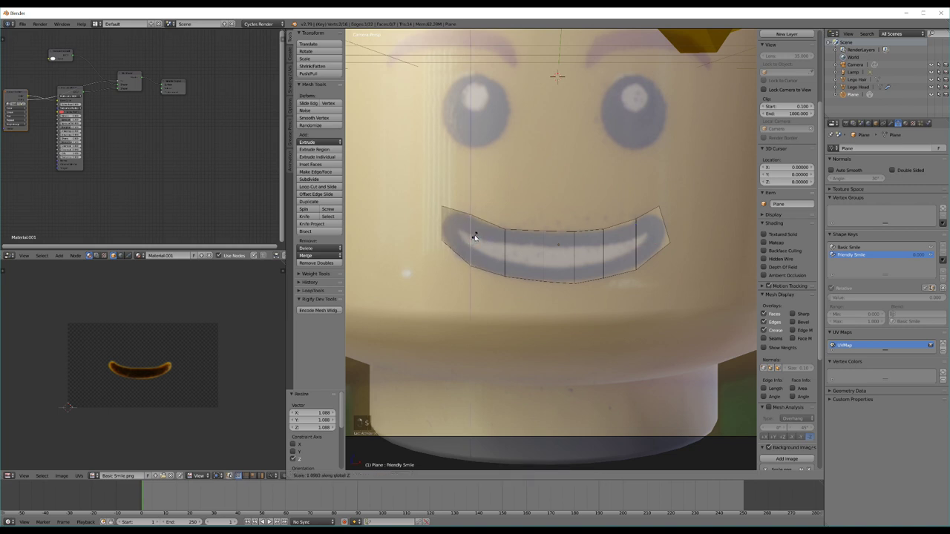
{"action": "left_click", "coordinate": [475, 237]}
Step: Return to Object Mode and raise the Friendly Smile shape key's value to 1.000
{"action": "key", "text": "Tab"}
{"action": "key", "text": "Tab"}
{"action": "key", "text": "Tab"}
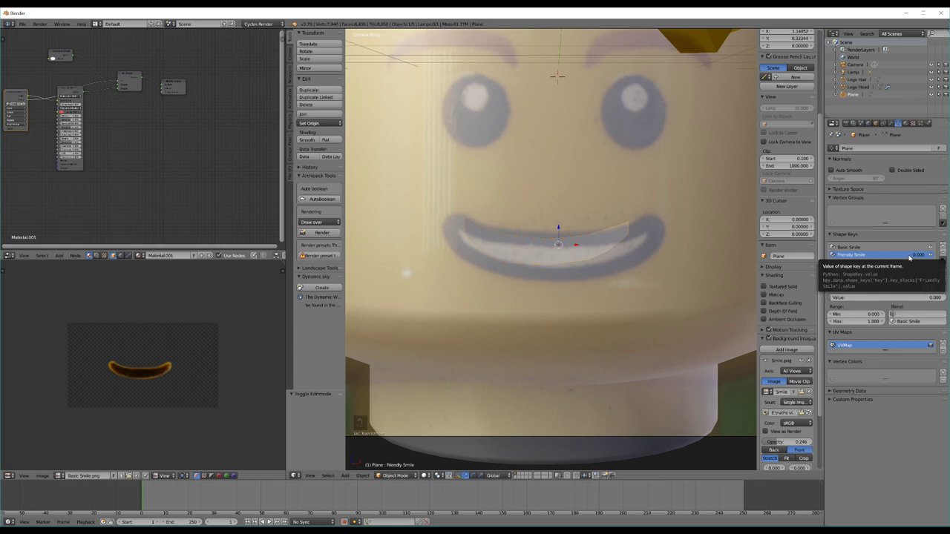
{"action": "mouse_move", "coordinate": [837, 299]}
{"action": "left_mouse_down"}
{"action": "mouse_move", "coordinate": [924, 296]}
{"action": "mouse_move", "coordinate": [30, 291]}
{"action": "mouse_move", "coordinate": [933, 294]}
{"action": "mouse_move", "coordinate": [21, 295]}
{"action": "mouse_move", "coordinate": [946, 296]}
{"action": "mouse_move", "coordinate": [831, 299]}
{"action": "left_mouse_up"}
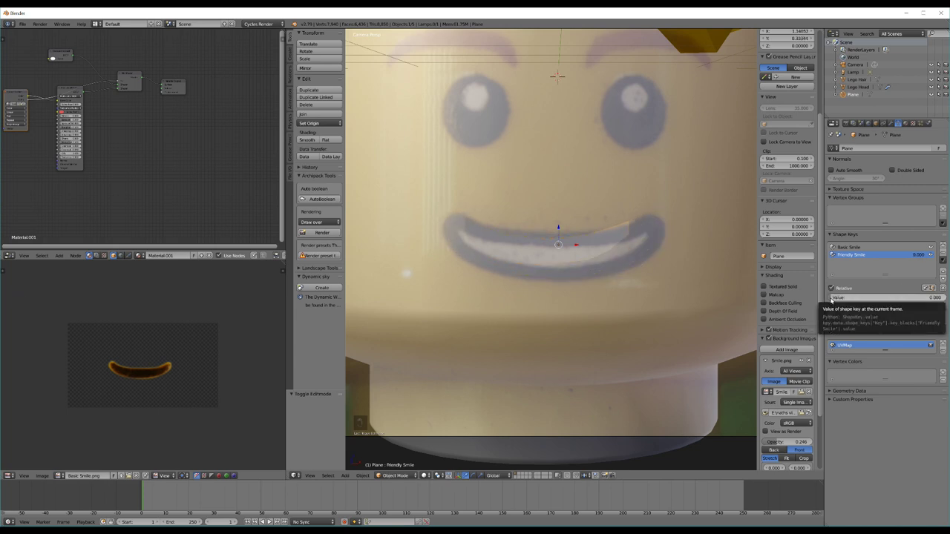
{"action": "left_click_drag", "start_coordinate": [830, 299], "coordinate": [11, 295]}
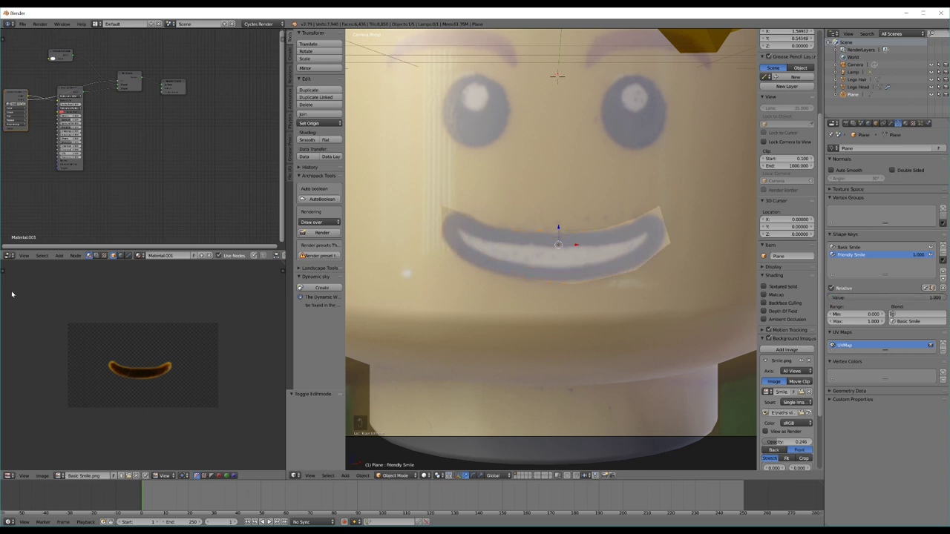
Step: Set the background image's opacity to 0 and test the Friendly Smile shape key in a rendered preview
{"action": "key", "text": "shift+z"}
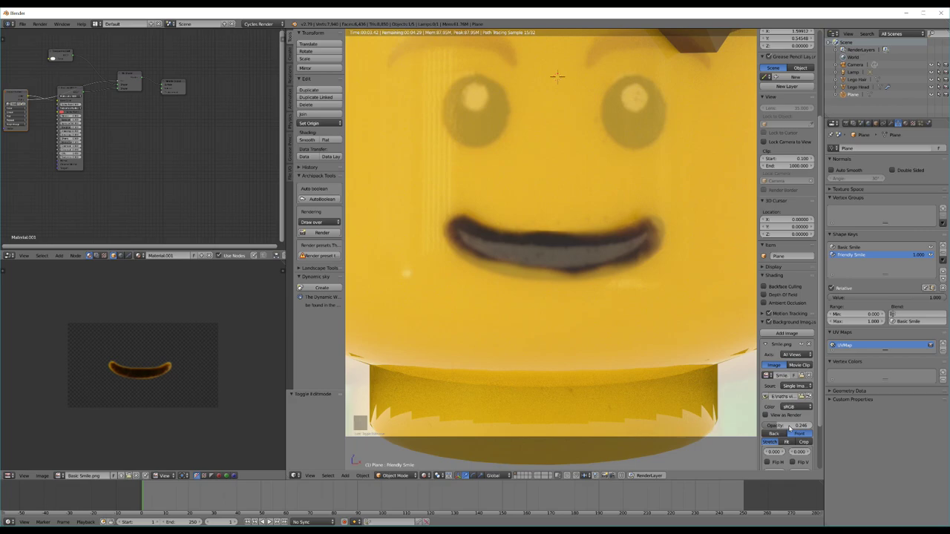
{"action": "left_click_drag", "start_coordinate": [788, 425], "coordinate": [754, 426]}
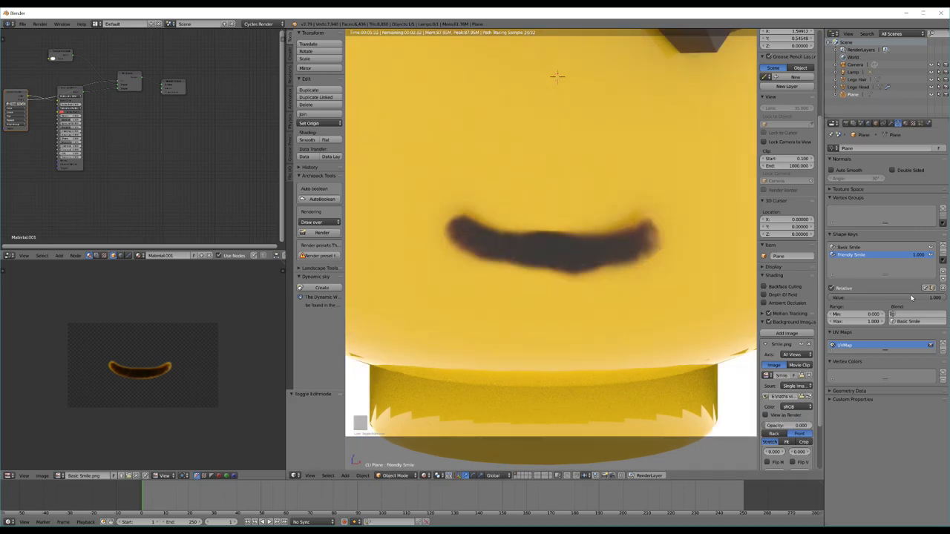
{"action": "left_click_drag", "start_coordinate": [913, 298], "coordinate": [936, 299]}
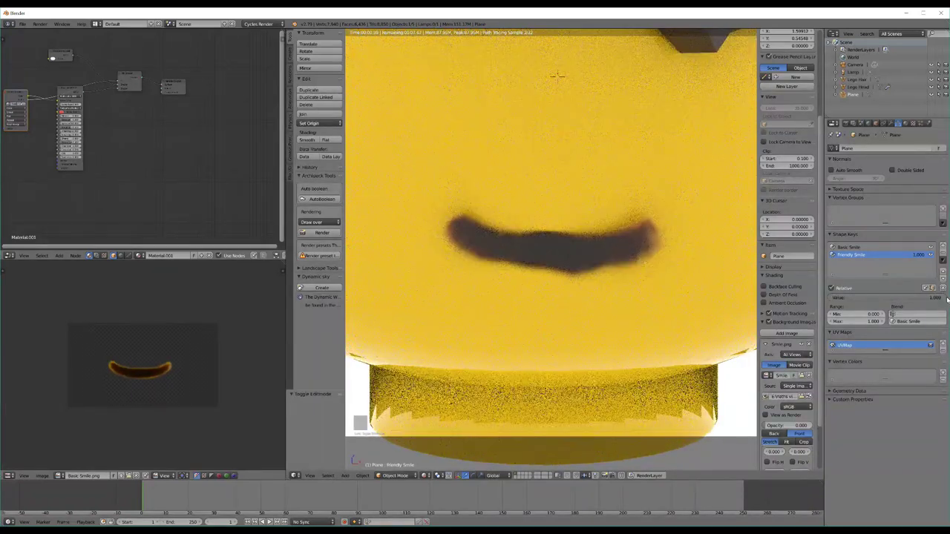
{"action": "key", "text": "shift+z"}
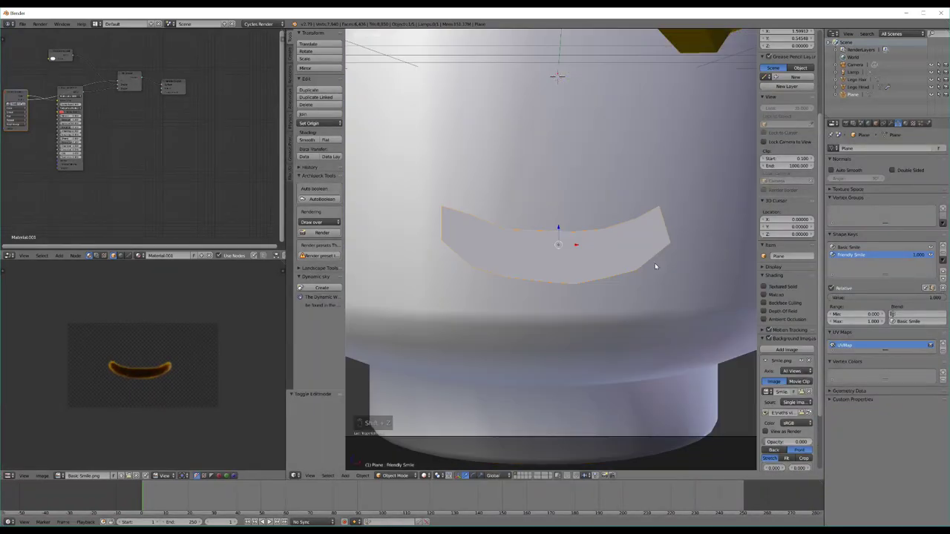
Step: Rename the mouth plane's existing UV map as Basic Smile
{"action": "double_click", "coordinate": [859, 347]}
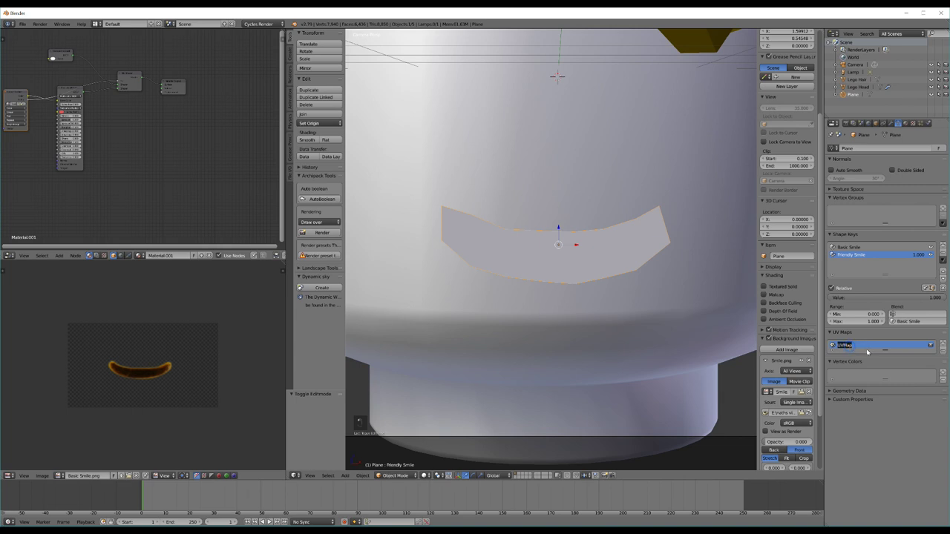
{"action": "type", "text": "l"}
{"action": "double_click", "coordinate": [861, 346]}
{"action": "type", "text": "Ba"}
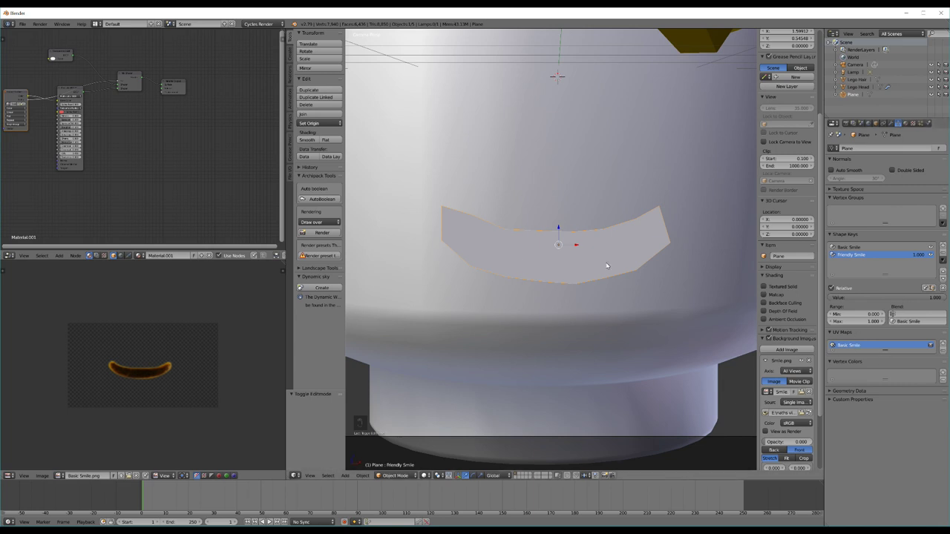
Step: Add a second UV map to the mouth plane and name it Friendly Smile
{"action": "left_click", "coordinate": [943, 344]}
{"action": "double_click", "coordinate": [851, 354]}
{"action": "key", "text": "BackSpace"}
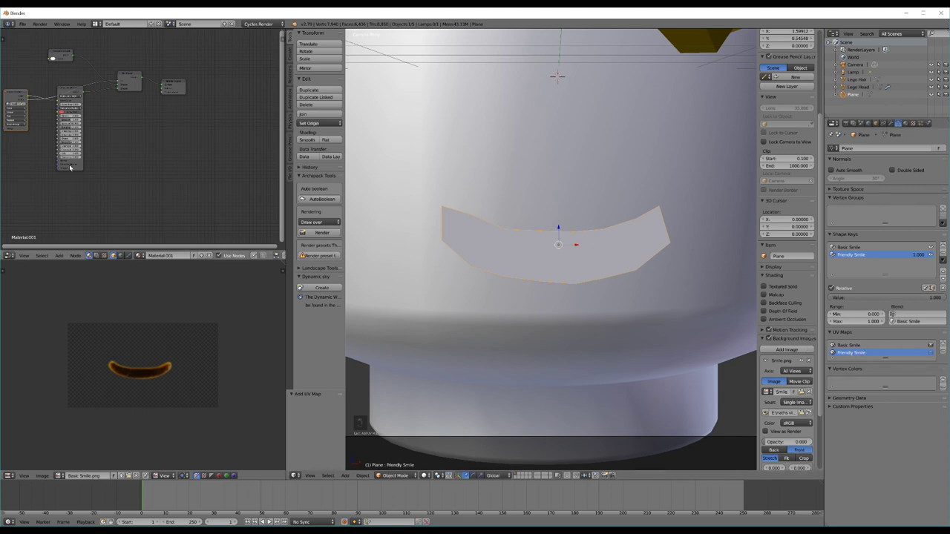
Step: Select the whole mouth mesh in Edit Mode and load Friendly Smile.png from the Face Templates folder as the UV editor's image
{"action": "scroll", "coordinate": [117, 165], "scroll_direction": "down", "scroll_amount": 2}
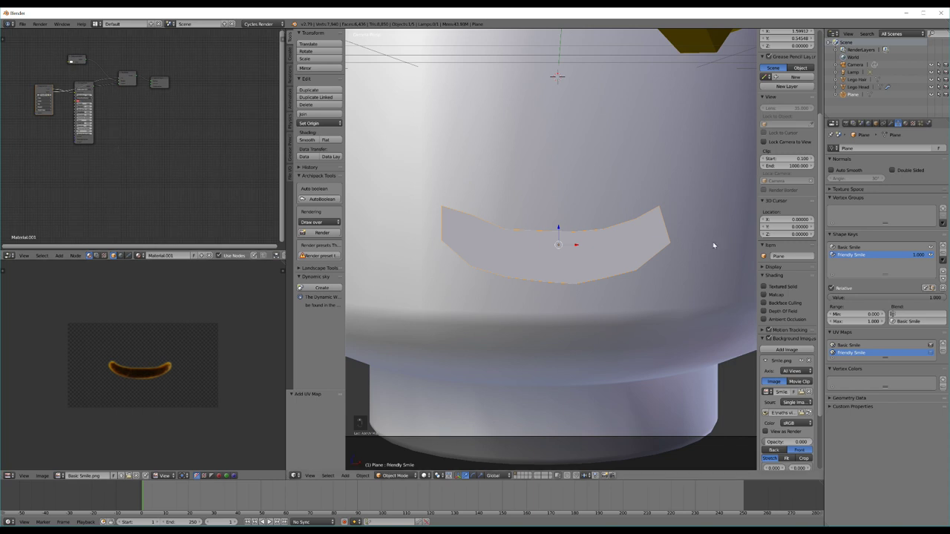
{"action": "key", "text": "Tab"}
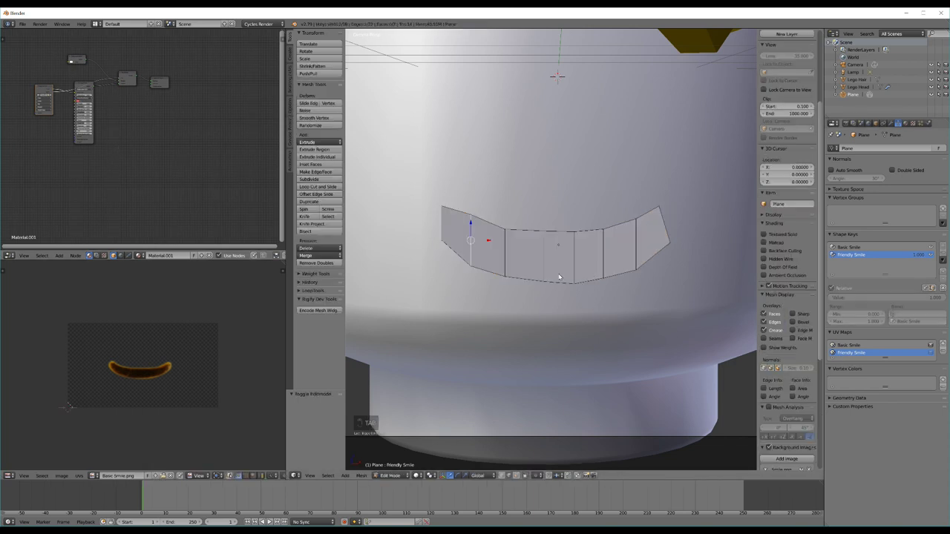
{"action": "key", "text": "a"}
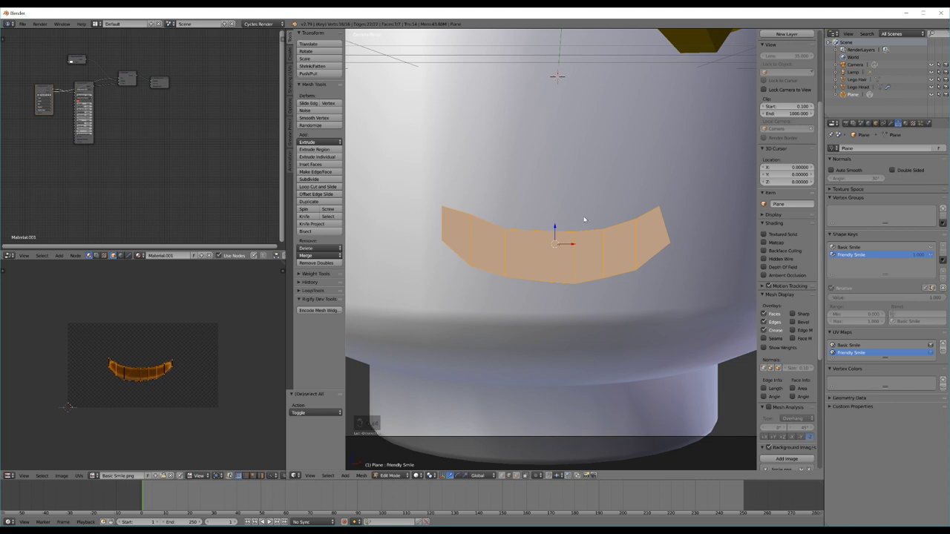
{"action": "left_click", "coordinate": [94, 475]}
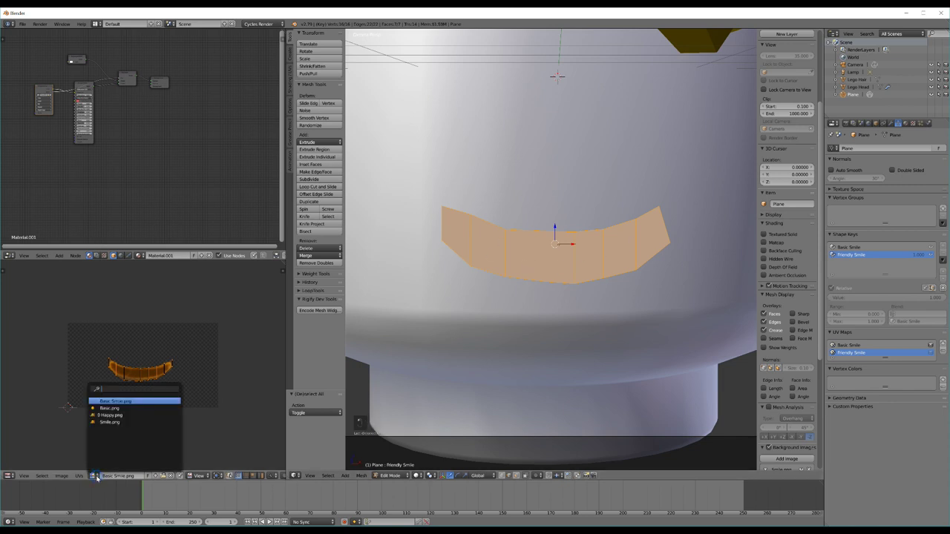
{"action": "left_click", "coordinate": [170, 476]}
{"action": "left_click", "coordinate": [134, 476]}
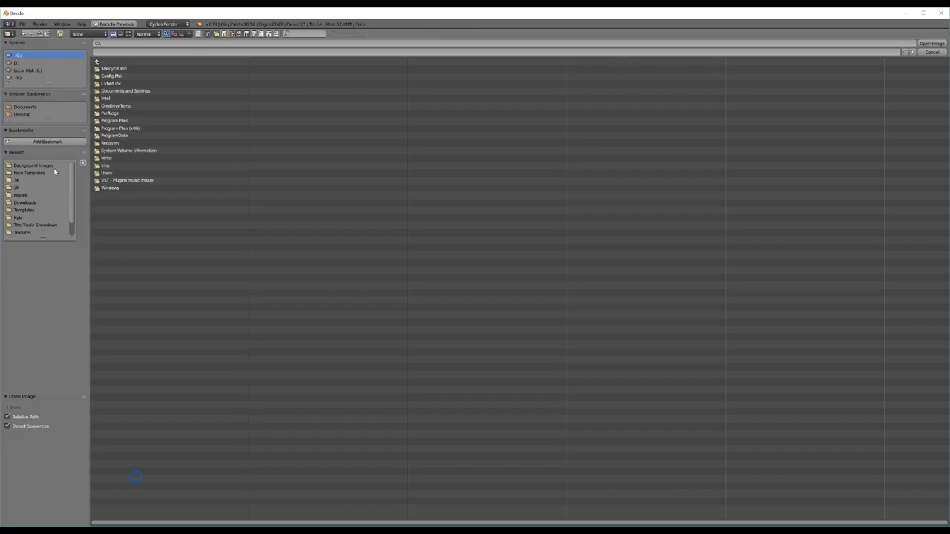
{"action": "left_click", "coordinate": [30, 173]}
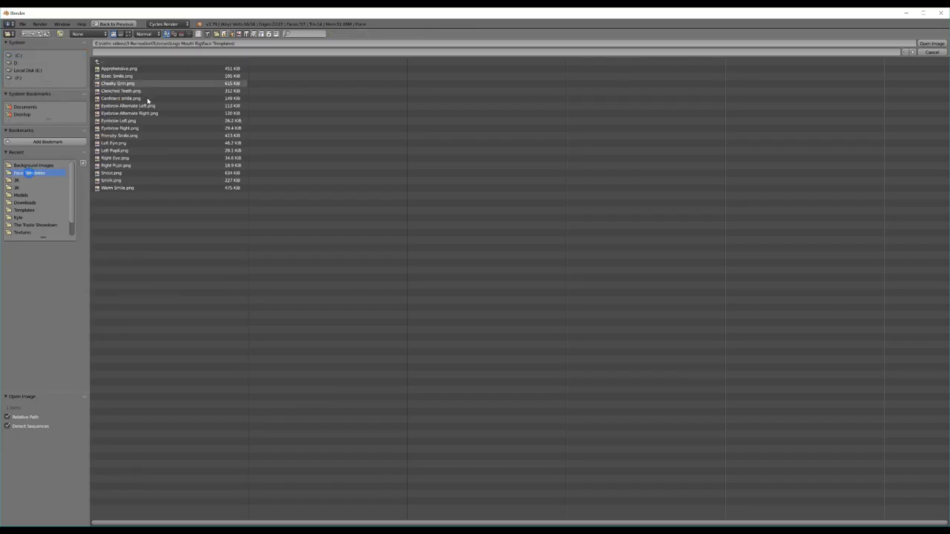
{"action": "left_click", "coordinate": [128, 33]}
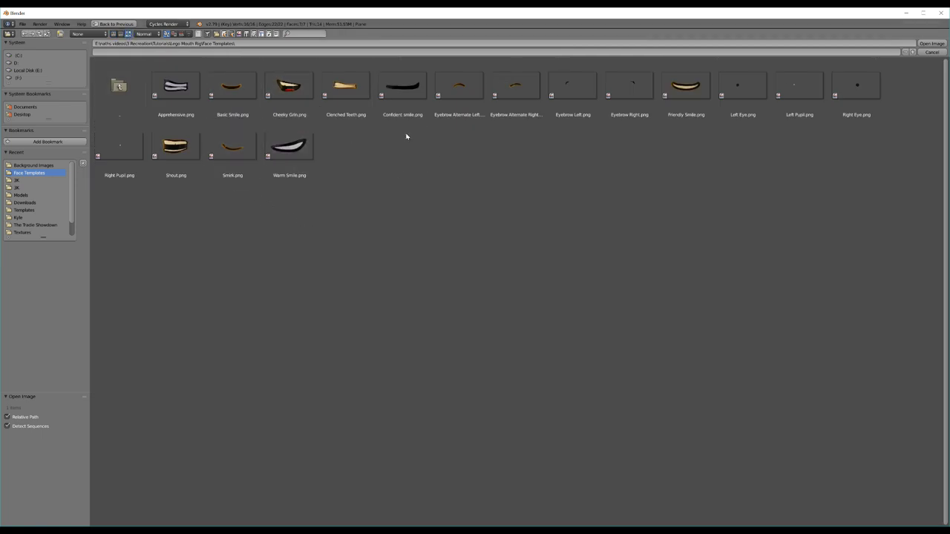
{"action": "double_click", "coordinate": [686, 85]}
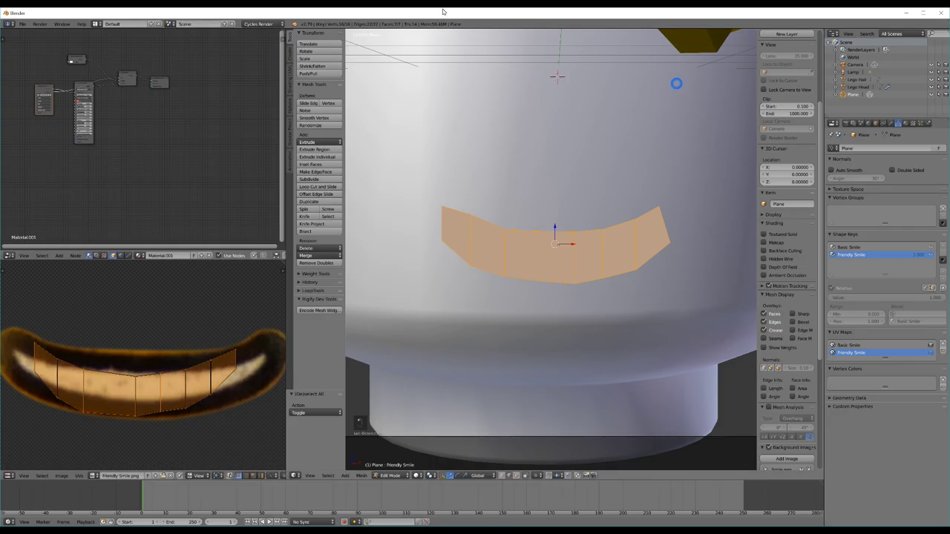
Step: Unwrap the mouth mesh from the camera view with Project from View (Bounds) into the Friendly Smile UV map
{"action": "key", "text": "KP_0"}
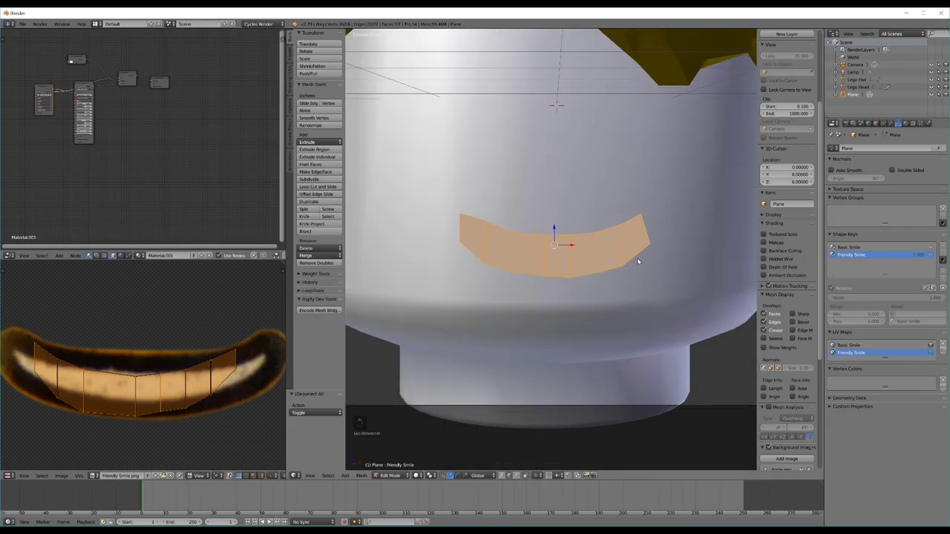
{"action": "key", "text": "u"}
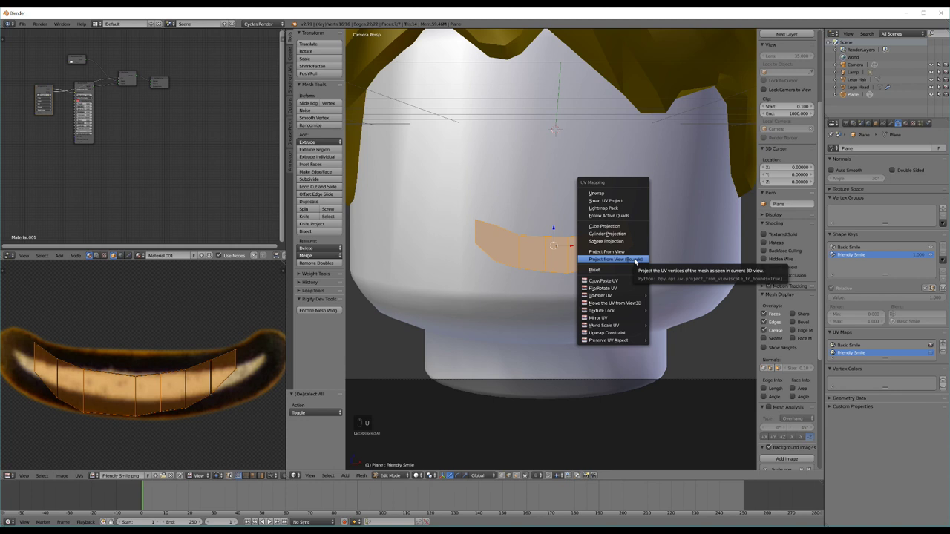
{"action": "left_click", "coordinate": [634, 261]}
Step: Scale the projected UVs down to about 0.635, then adjust their height and position to fit tightly around the smile in the image
{"action": "scroll", "coordinate": [235, 317], "scroll_direction": "down", "scroll_amount": 3}
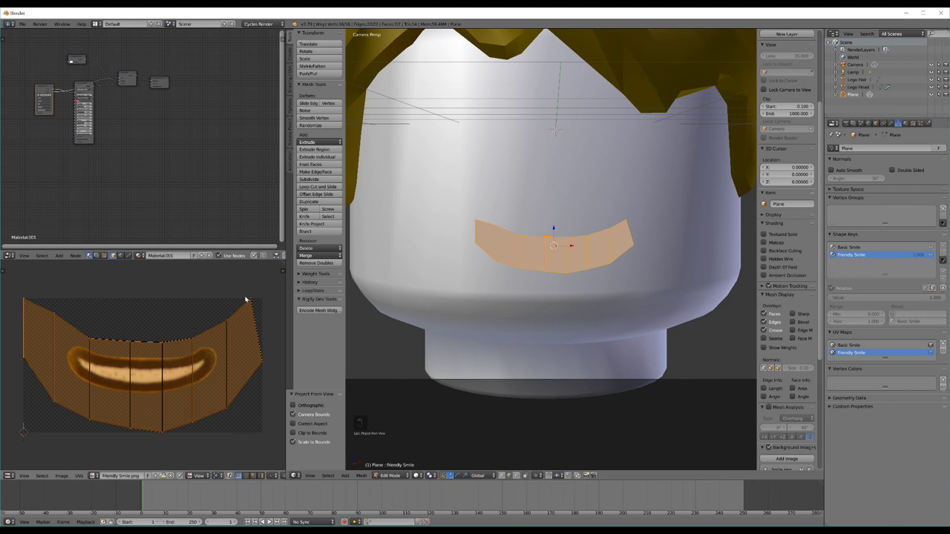
{"action": "key", "text": "s"}
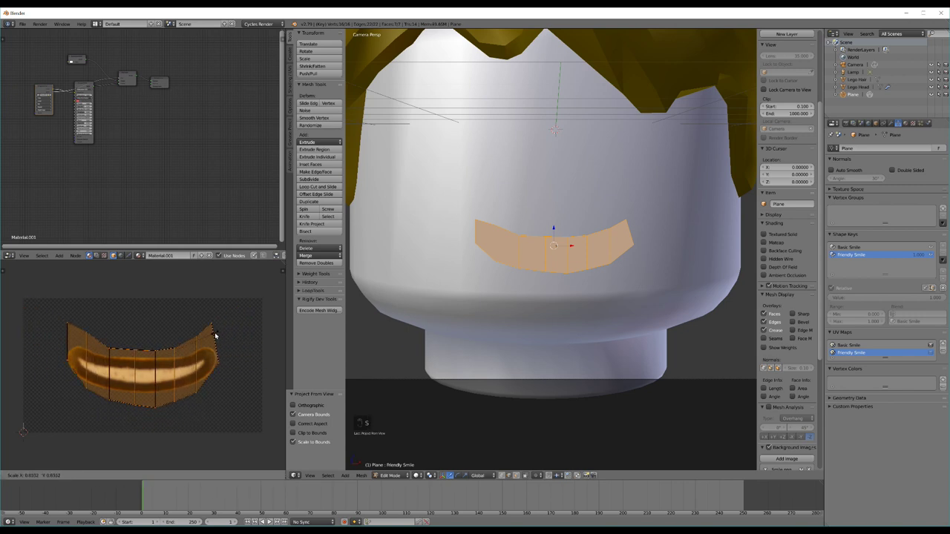
{"action": "left_click", "coordinate": [186, 319]}
{"action": "key", "text": "s"}
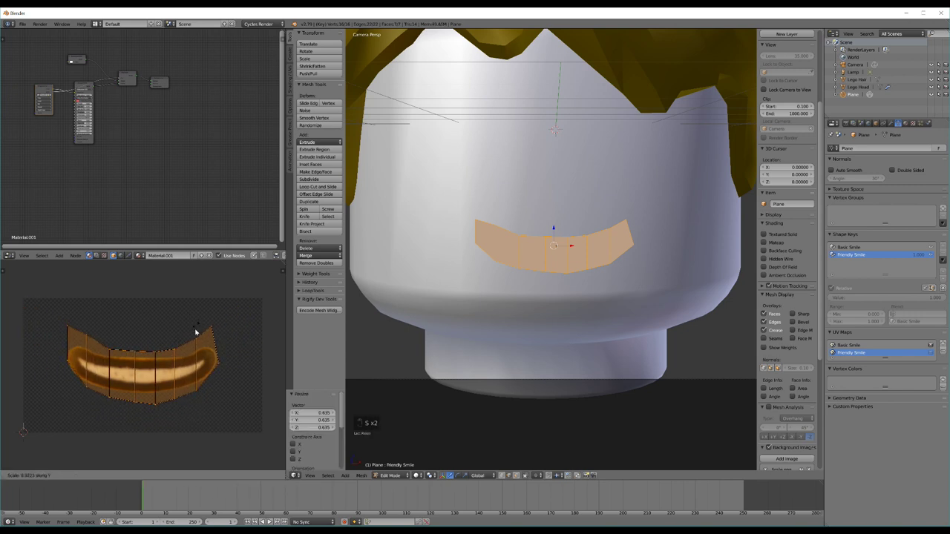
{"action": "left_click", "coordinate": [183, 346]}
{"action": "key", "text": "g"}
{"action": "left_click", "coordinate": [185, 346]}
{"action": "key", "text": "s"}
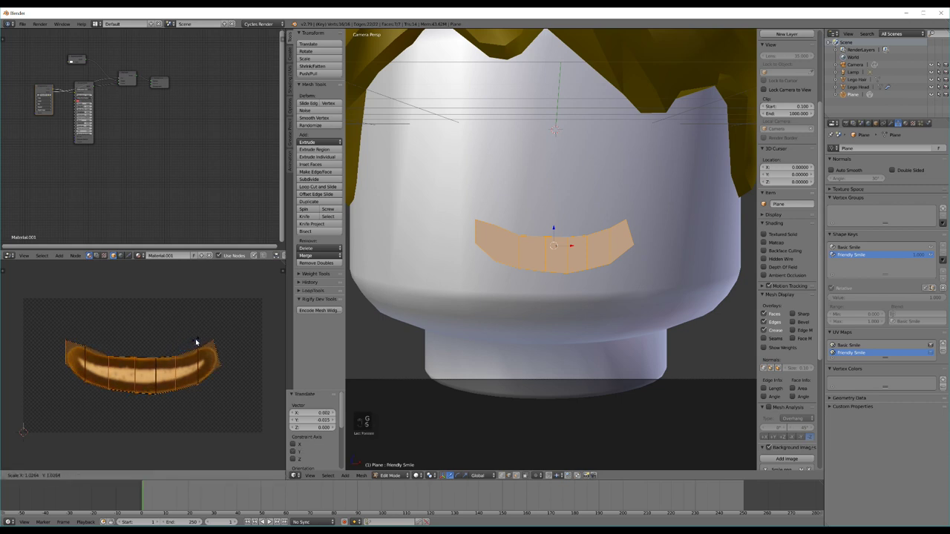
{"action": "left_click", "coordinate": [197, 343]}
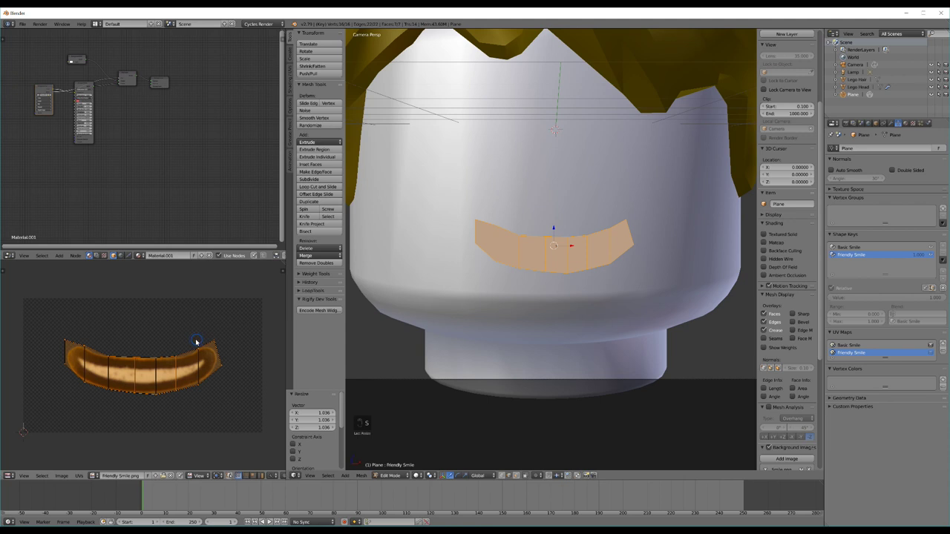
{"action": "key", "text": "s"}
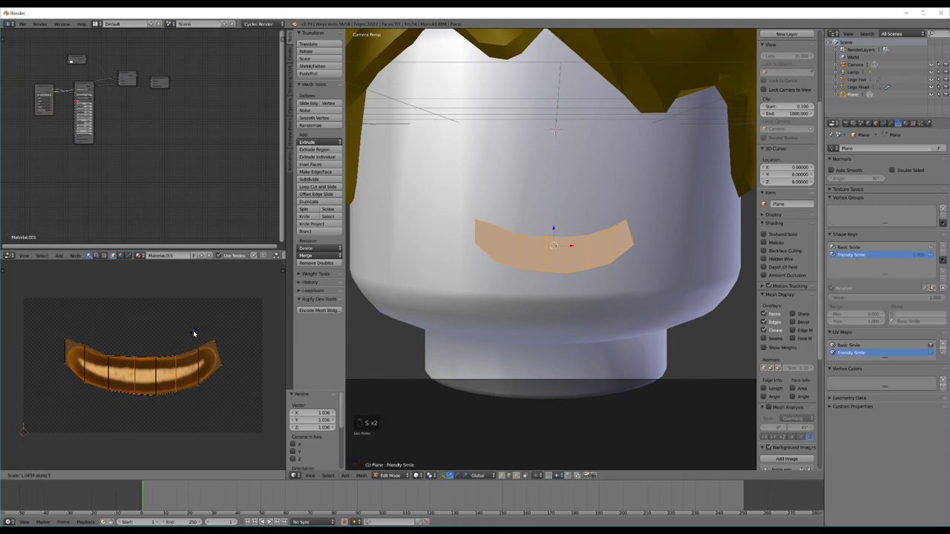
{"action": "left_click", "coordinate": [194, 333]}
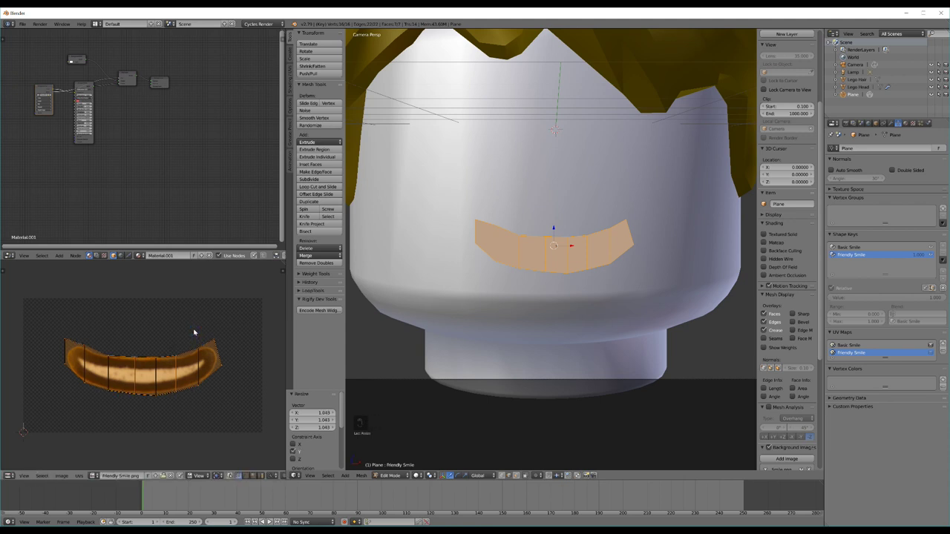
Step: Check the mouth material in a rendered preview and return to the solid view
{"action": "scroll", "coordinate": [136, 134], "scroll_direction": "up", "scroll_amount": 1}
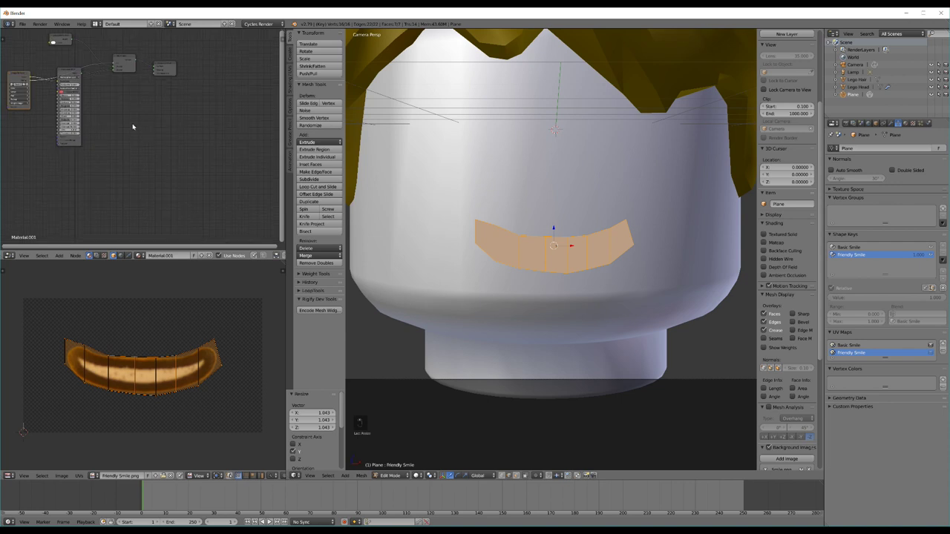
{"action": "middle_click_drag", "start_coordinate": [133, 127], "coordinate": [132, 162]}
{"action": "key", "text": "shift+z"}
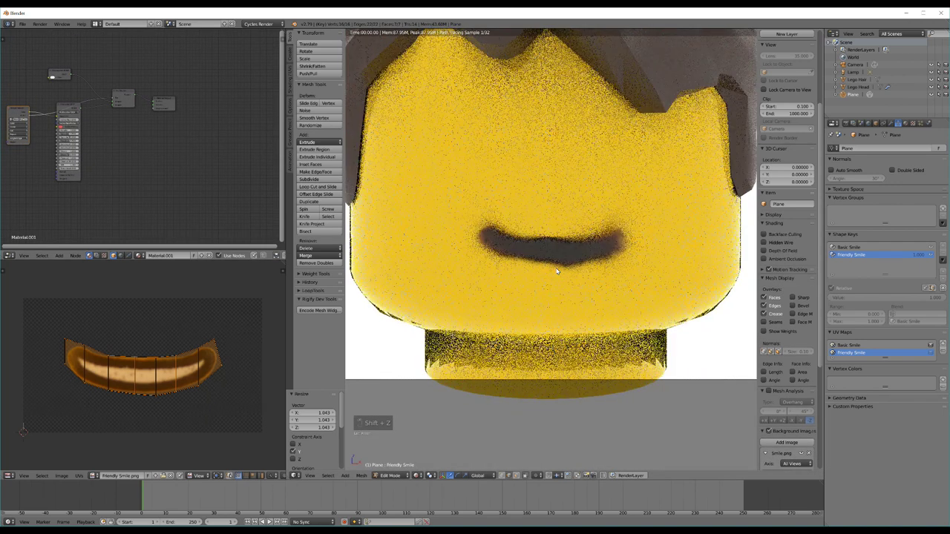
{"action": "key", "text": "shift+z"}
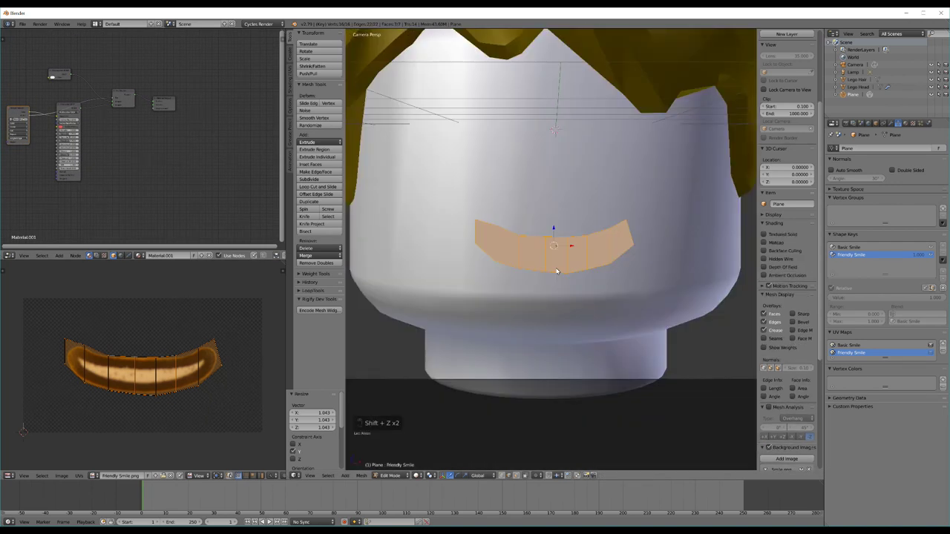
Step: Duplicate all the mouth material's nodes except the Material Output and place the copy below the original group
{"action": "middle_click_drag", "start_coordinate": [111, 155], "coordinate": [178, 155]}
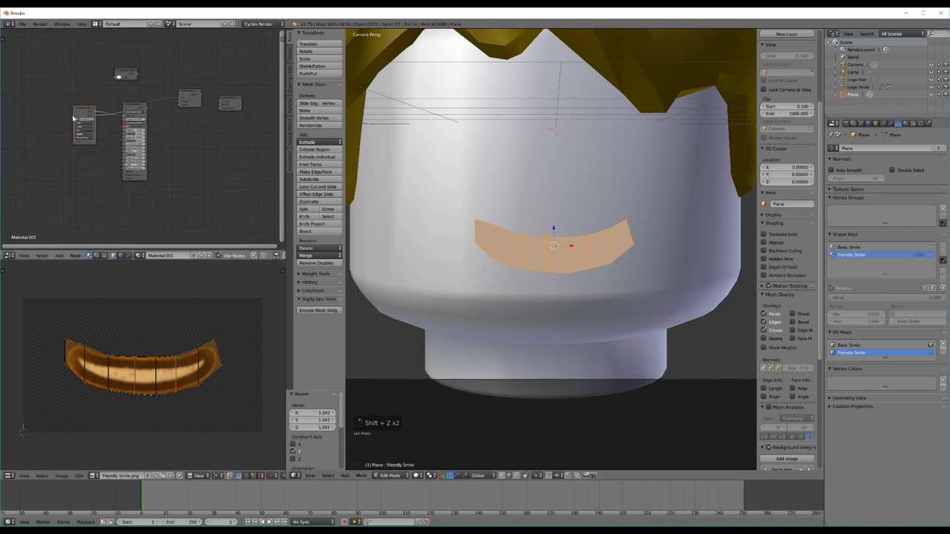
{"action": "scroll", "coordinate": [140, 118], "scroll_direction": "down", "scroll_amount": 1}
{"action": "key", "text": "a"}
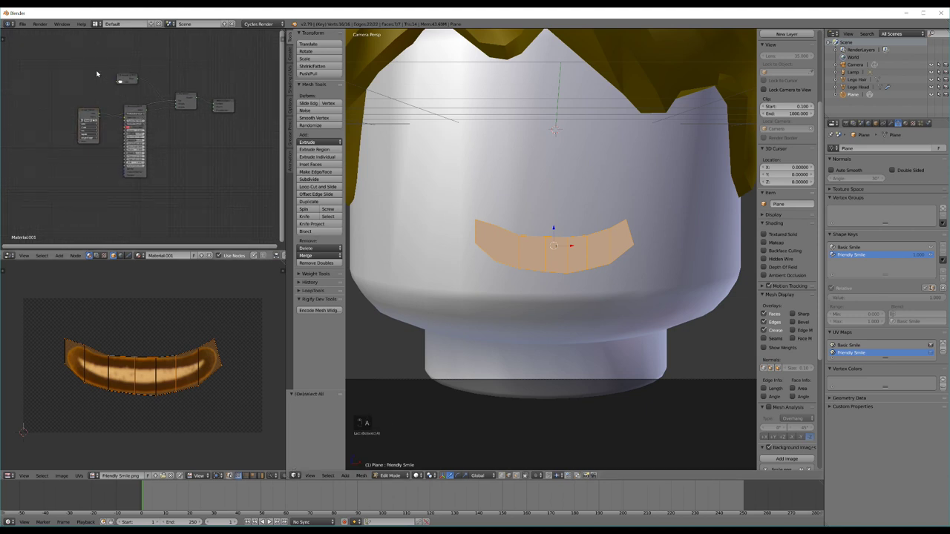
{"action": "key", "text": "b"}
{"action": "left_click_drag", "start_coordinate": [62, 61], "coordinate": [198, 187]}
{"action": "scroll", "coordinate": [162, 182], "scroll_direction": "down", "scroll_amount": 4}
{"action": "middle_click_drag", "start_coordinate": [161, 181], "coordinate": [156, 167]}
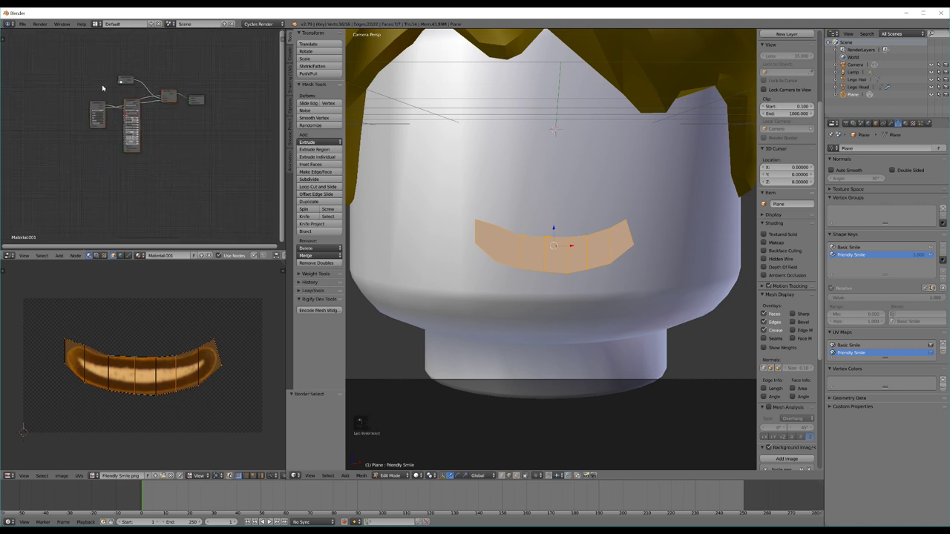
{"action": "scroll", "coordinate": [83, 61], "scroll_direction": "up", "scroll_amount": 4}
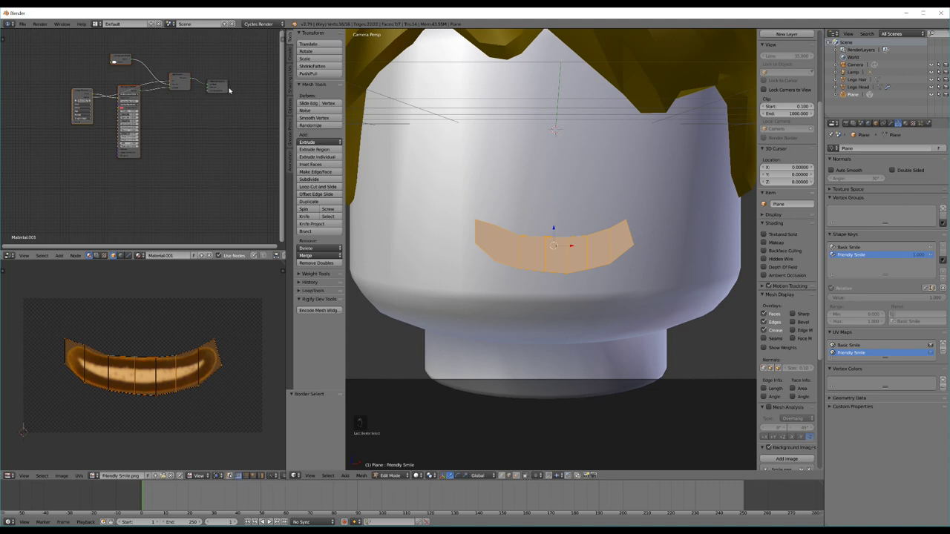
{"action": "key", "text": "shift+d"}
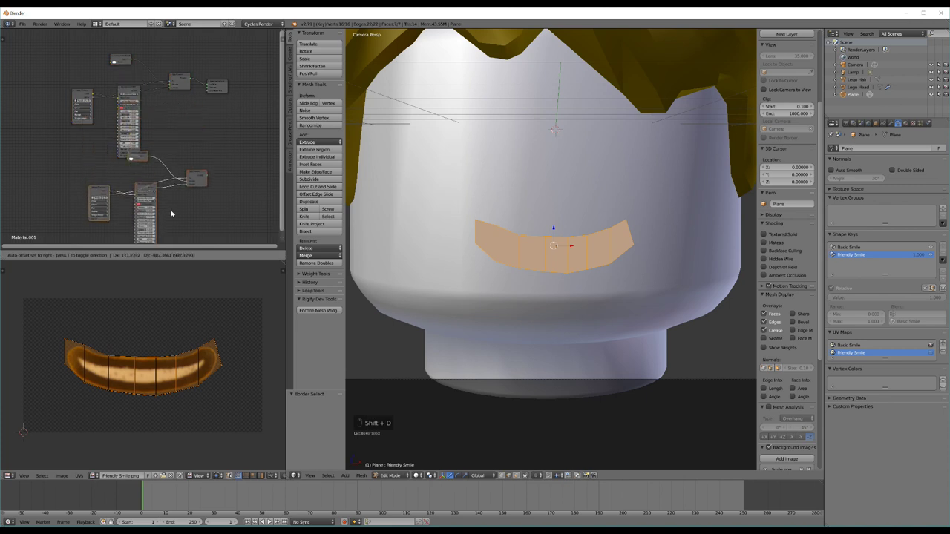
{"action": "left_click", "coordinate": [156, 222]}
Step: Move the Material Output farther along and insert a duplicate Mix Shader into the link between the original Mix Shader and the output
{"action": "middle_click_drag", "start_coordinate": [202, 148], "coordinate": [135, 138]}
{"action": "left_click_drag", "start_coordinate": [158, 81], "coordinate": [210, 95]}
{"action": "left_click", "coordinate": [275, 99]}
{"action": "left_click", "coordinate": [116, 69]}
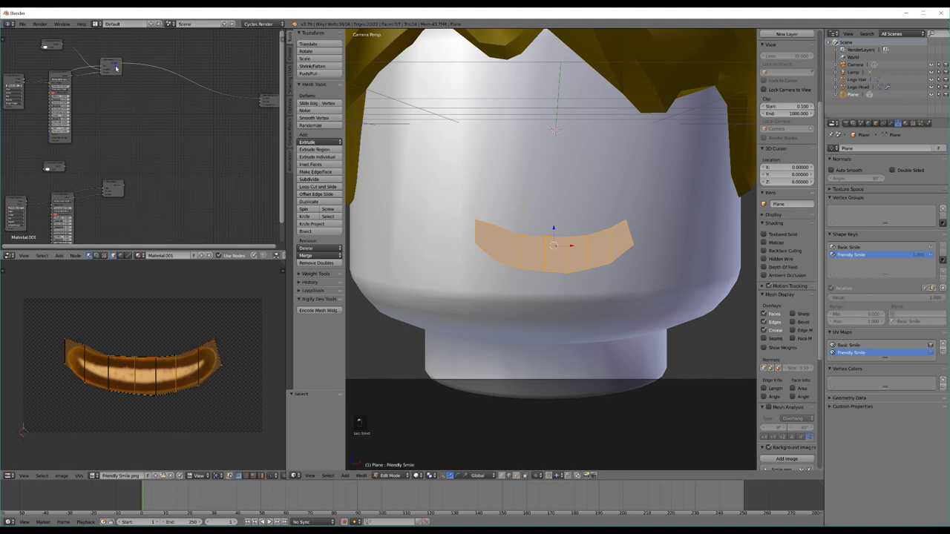
{"action": "key", "text": "shift+d"}
{"action": "left_click", "coordinate": [182, 92]}
Step: Set the duplicated node group's Image Texture to Friendly Smile.png
{"action": "scroll", "coordinate": [104, 196], "scroll_direction": "up", "scroll_amount": 5}
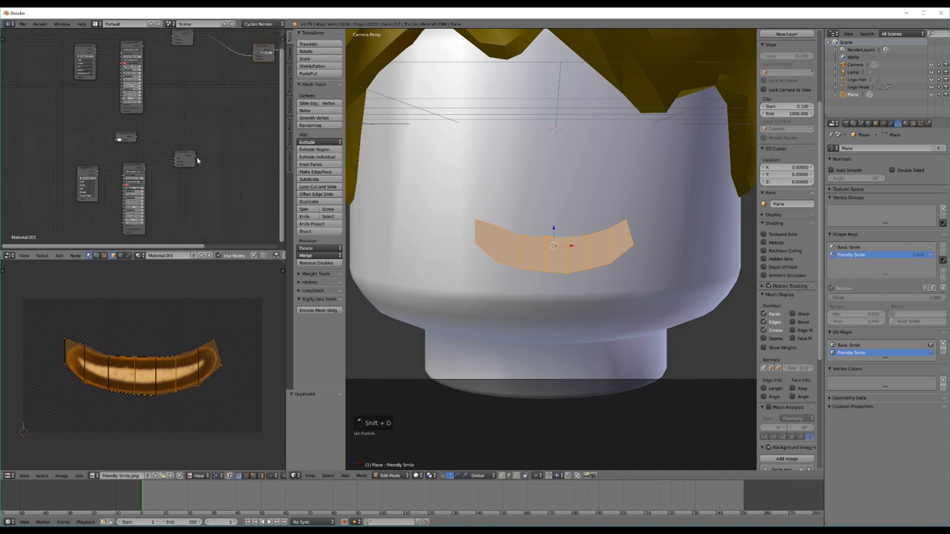
{"action": "middle_click_drag", "start_coordinate": [179, 202], "coordinate": [196, 156]}
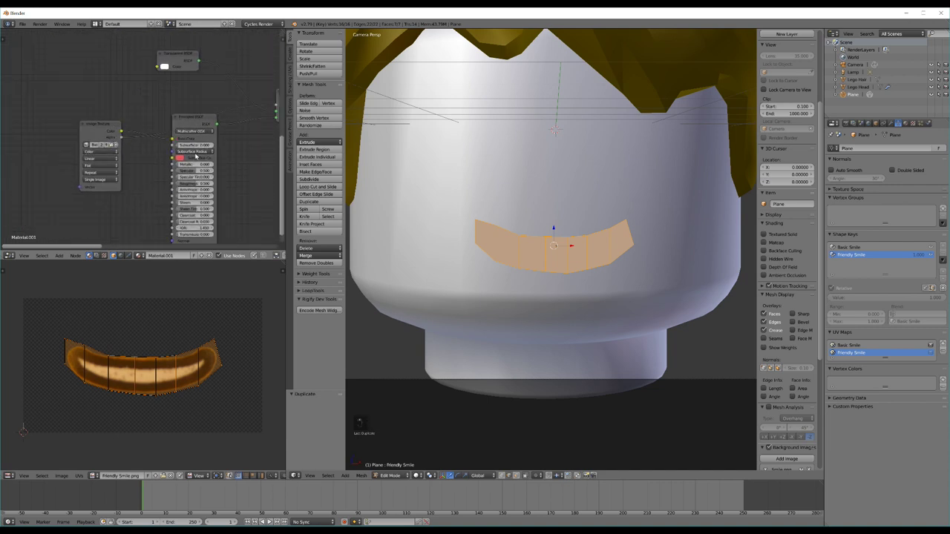
{"action": "left_click", "coordinate": [86, 146]}
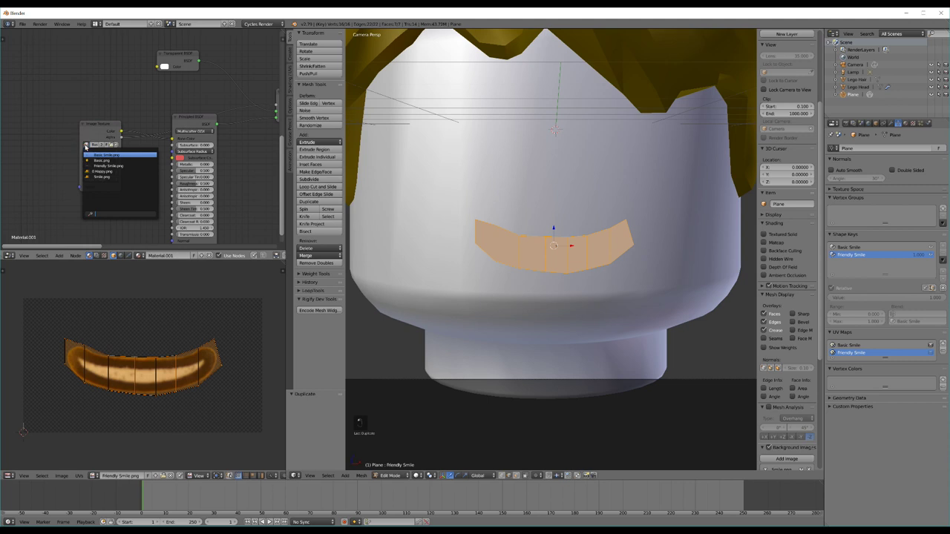
{"action": "left_click", "coordinate": [108, 166]}
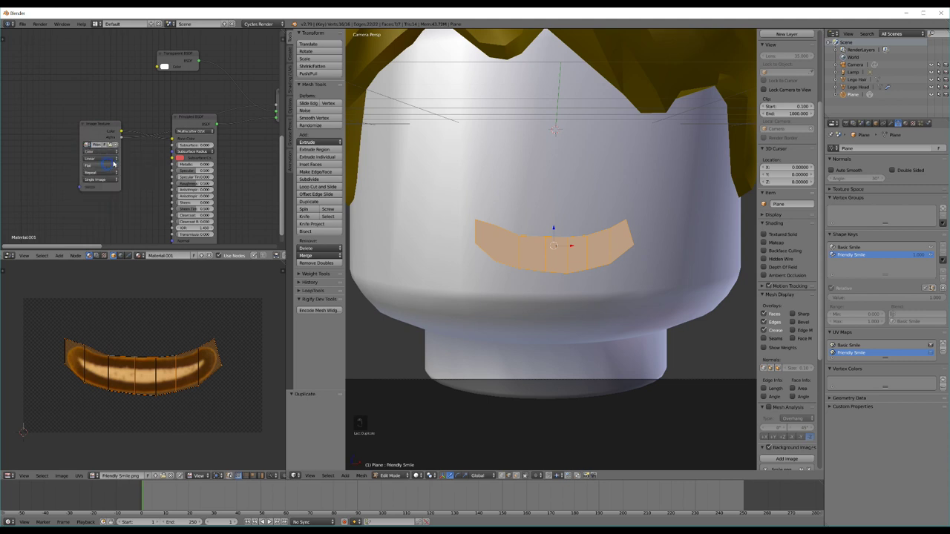
Step: Connect the duplicated group's Mix Shader output to the free shader input of the new combining Mix Shader
{"action": "scroll", "coordinate": [144, 148], "scroll_direction": "down", "scroll_amount": 4}
{"action": "middle_click_drag", "start_coordinate": [232, 79], "coordinate": [82, 152]}
{"action": "scroll", "coordinate": [84, 152], "scroll_direction": "down", "scroll_amount": 2}
{"action": "left_click_drag", "start_coordinate": [109, 177], "coordinate": [198, 52]}
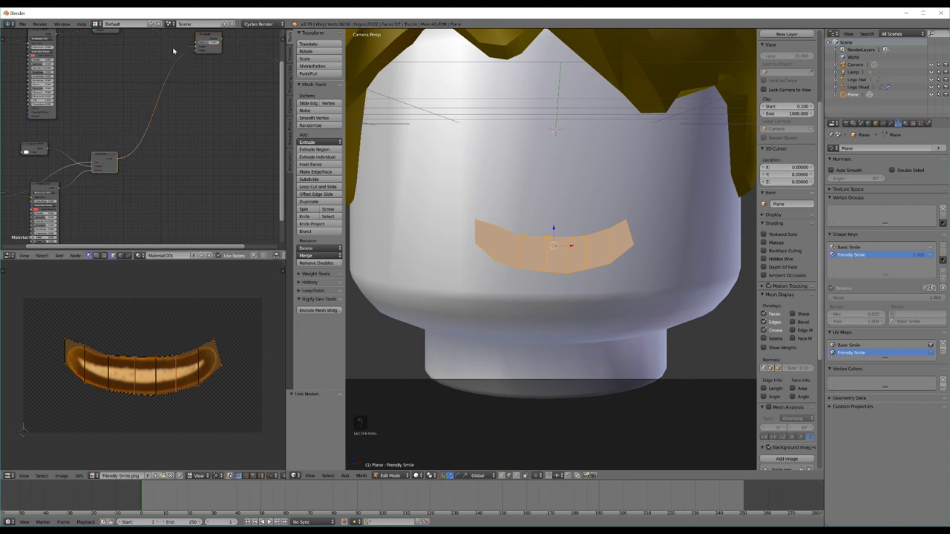
{"action": "middle_click_drag", "start_coordinate": [152, 88], "coordinate": [173, 126]}
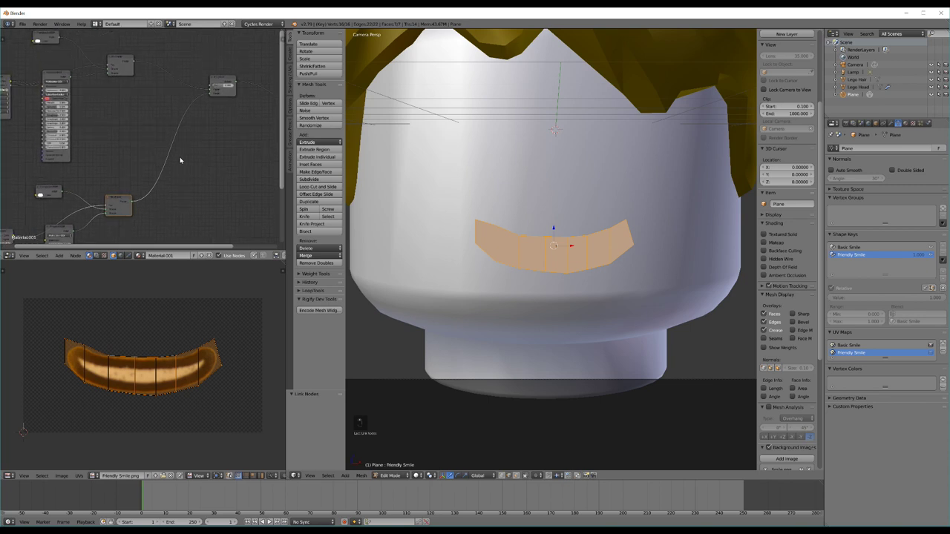
Step: Show the mouth in a rendered preview and examine the image texture nodes and the combining Mix Shader's factor
{"action": "key", "text": "shift+z"}
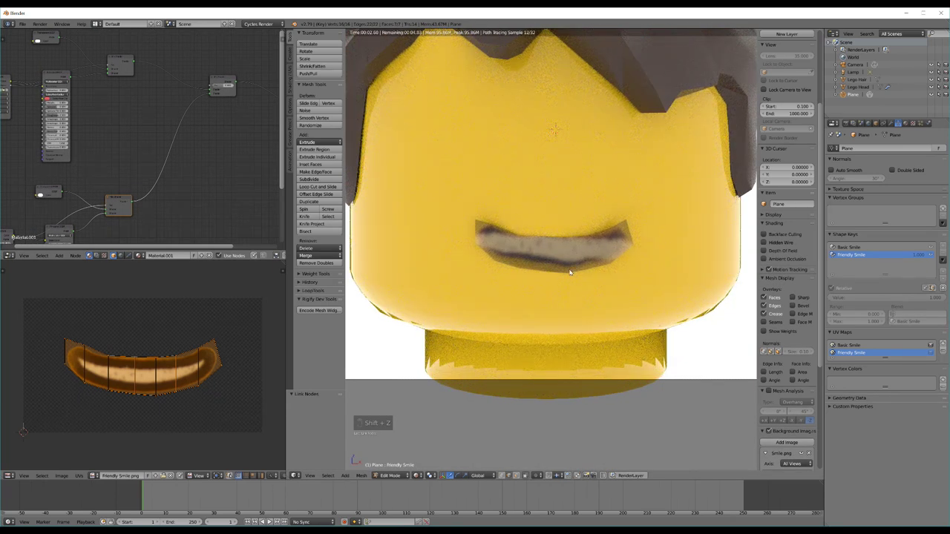
{"action": "middle_click_drag", "start_coordinate": [146, 156], "coordinate": [278, 203]}
{"action": "scroll", "coordinate": [115, 136], "scroll_direction": "up", "scroll_amount": 4}
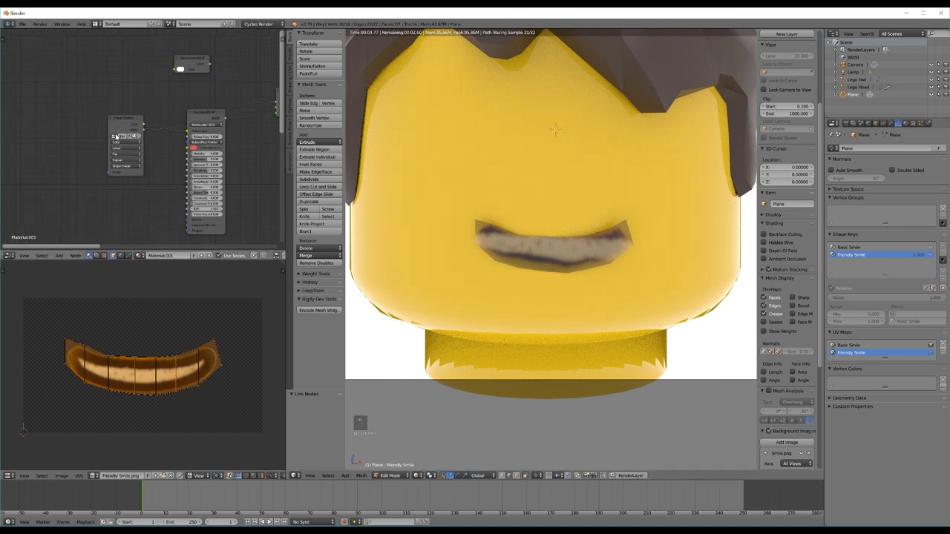
{"action": "middle_click_drag", "start_coordinate": [124, 167], "coordinate": [163, 174]}
{"action": "scroll", "coordinate": [211, 132], "scroll_direction": "down", "scroll_amount": 2}
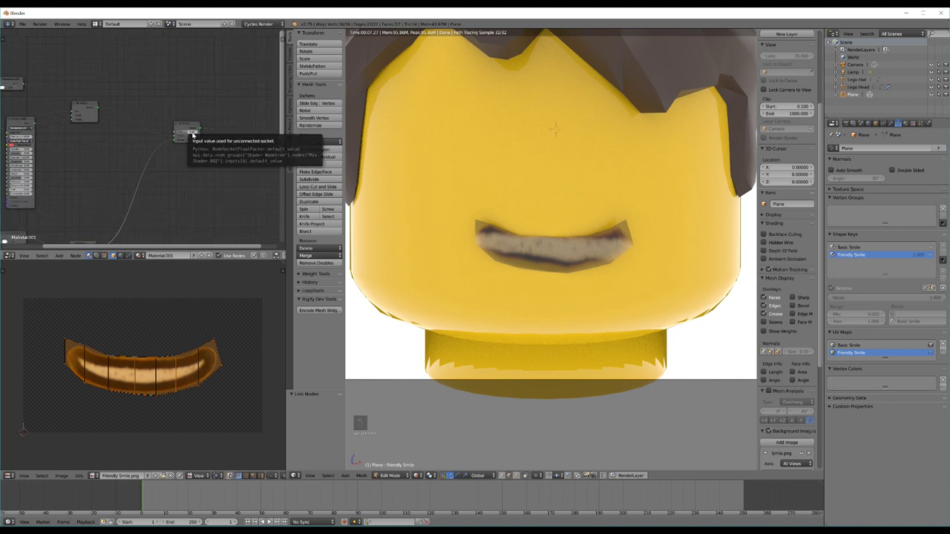
Step: Compare the two mouth textures in the render with the combining Mix Shader's factor at 0 and at 1
{"action": "left_click_drag", "start_coordinate": [192, 134], "coordinate": [121, 133]}
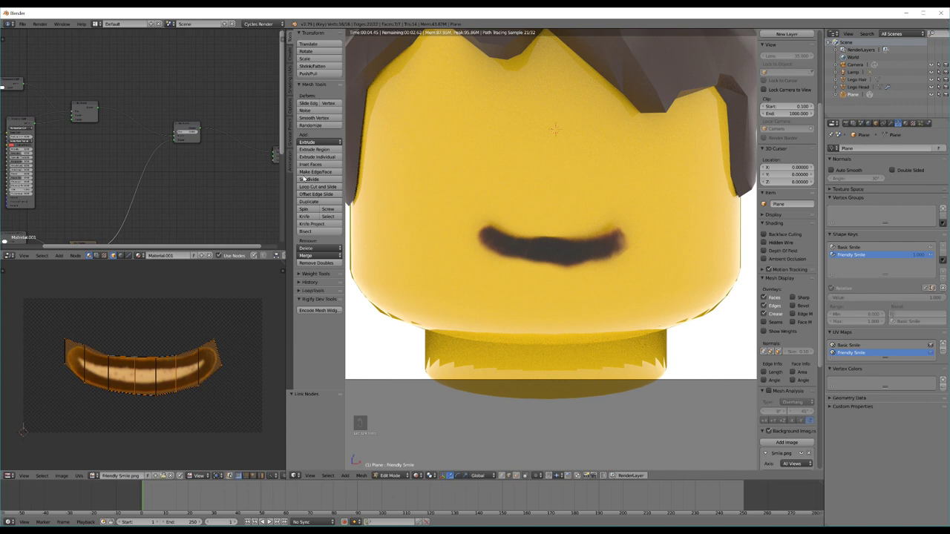
{"action": "left_click_drag", "start_coordinate": [184, 133], "coordinate": [251, 131]}
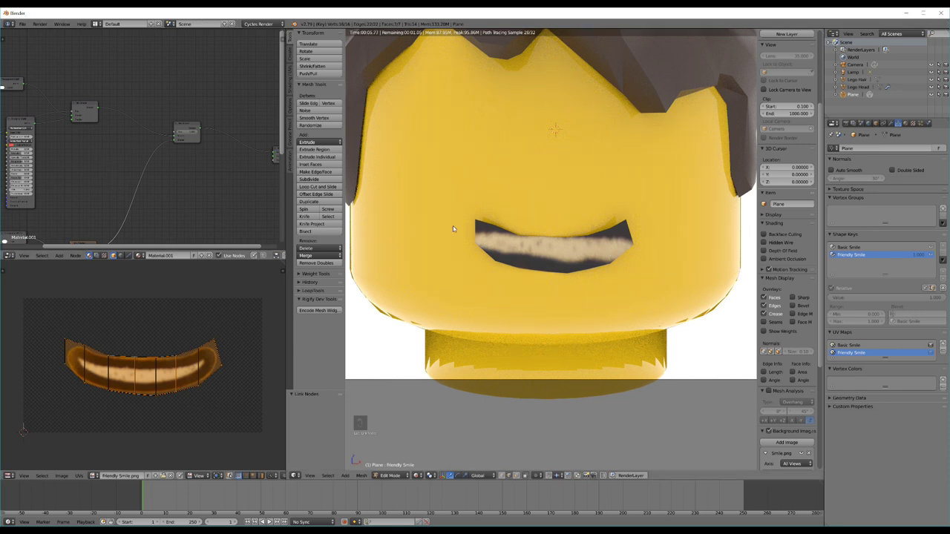
{"action": "key", "text": "Tab"}
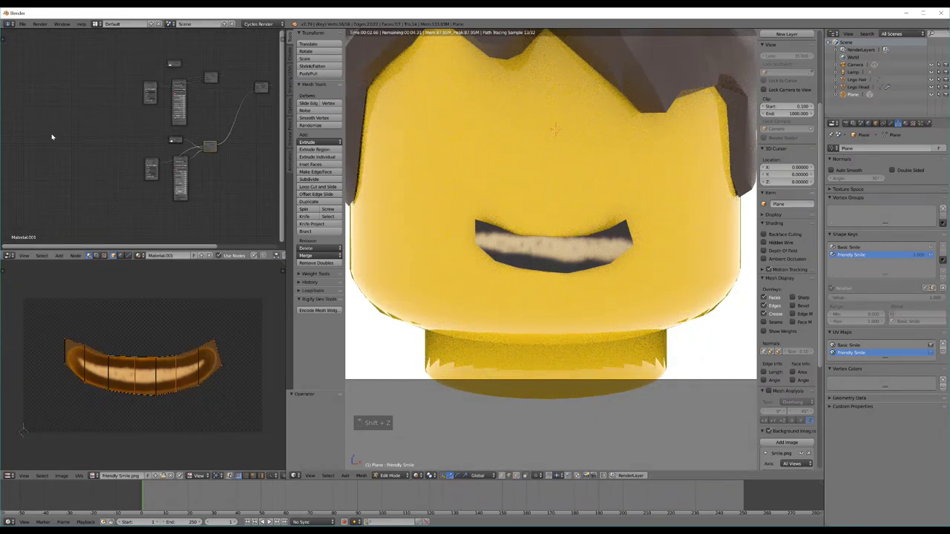
Step: Add a UV Map node beside the Image Texture node of the lower shader group
{"action": "scroll", "coordinate": [59, 136], "scroll_direction": "up", "scroll_amount": 4}
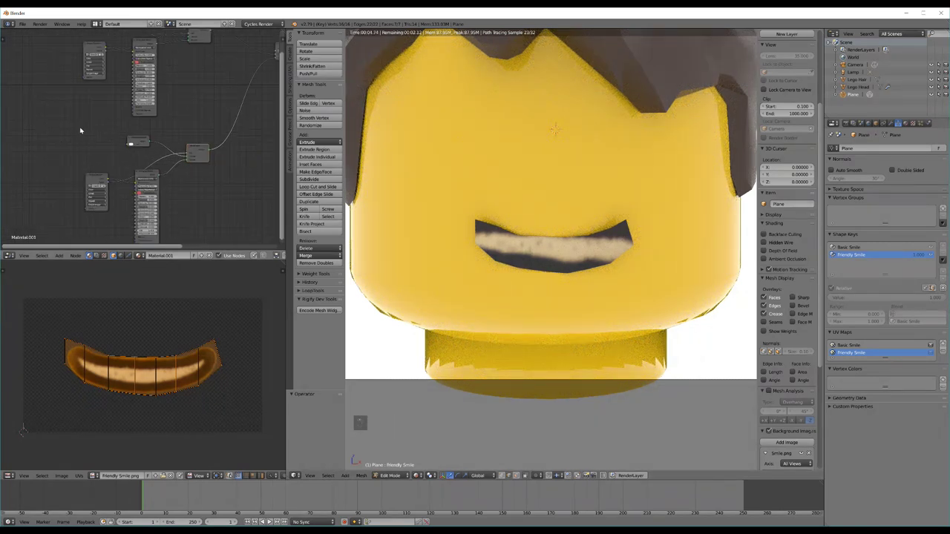
{"action": "middle_click_drag", "start_coordinate": [81, 130], "coordinate": [173, 99]}
{"action": "key", "text": "shift+a"}
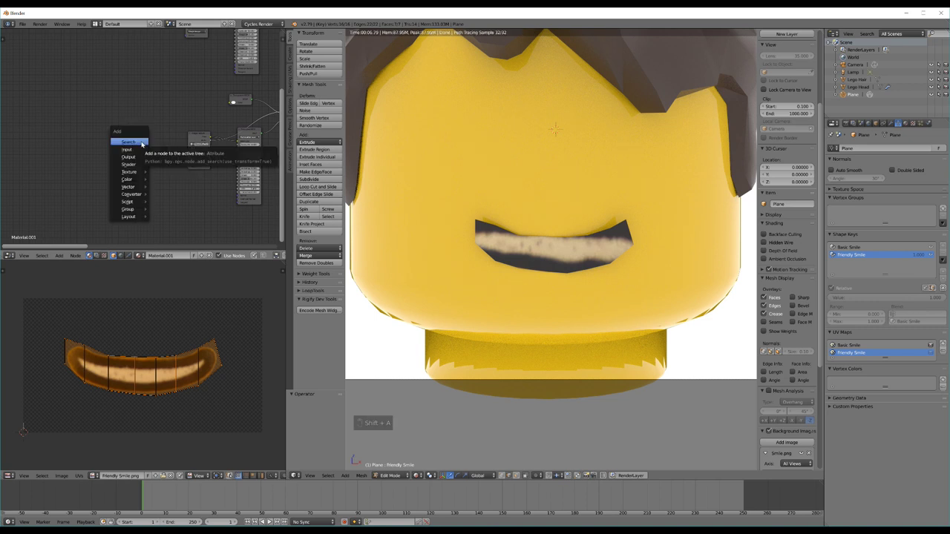
{"action": "type", "text": "uv"}
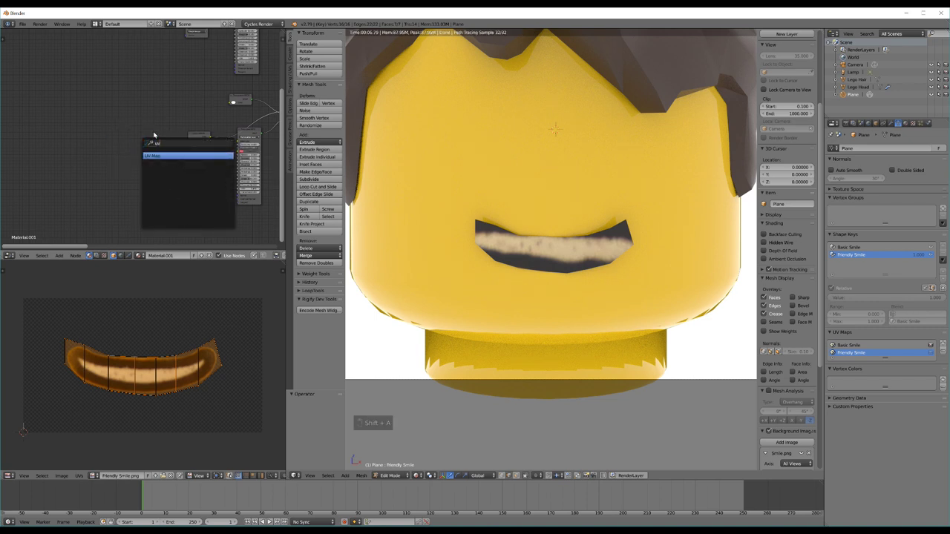
{"action": "key", "text": "Return"}
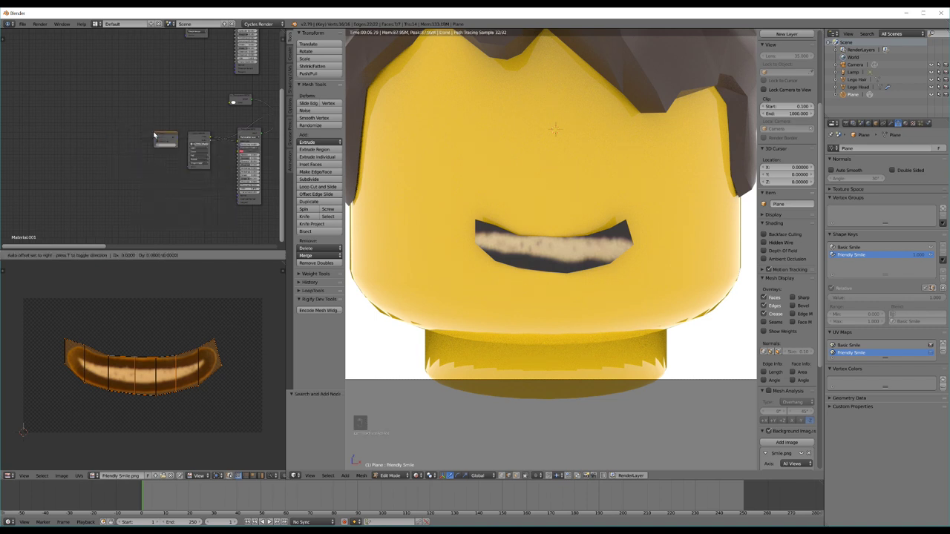
{"action": "left_click", "coordinate": [144, 137]}
Step: Duplicate the UV Map node and place the copy beside the upper group's Image Texture node
{"action": "scroll", "coordinate": [161, 132], "scroll_direction": "up", "scroll_amount": 12}
{"action": "middle_click_drag", "start_coordinate": [180, 135], "coordinate": [92, 106]}
{"action": "scroll", "coordinate": [109, 110], "scroll_direction": "down", "scroll_amount": 7}
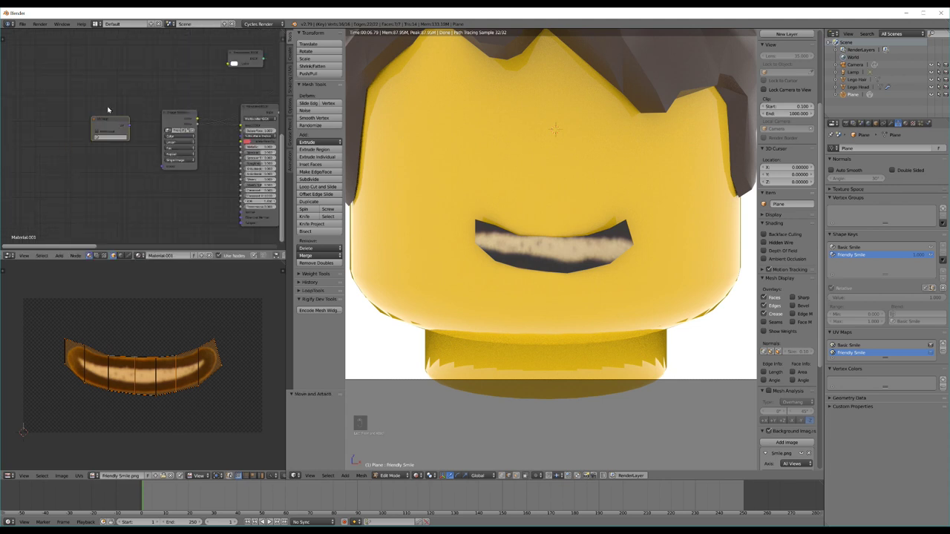
{"action": "key", "text": "shift+d"}
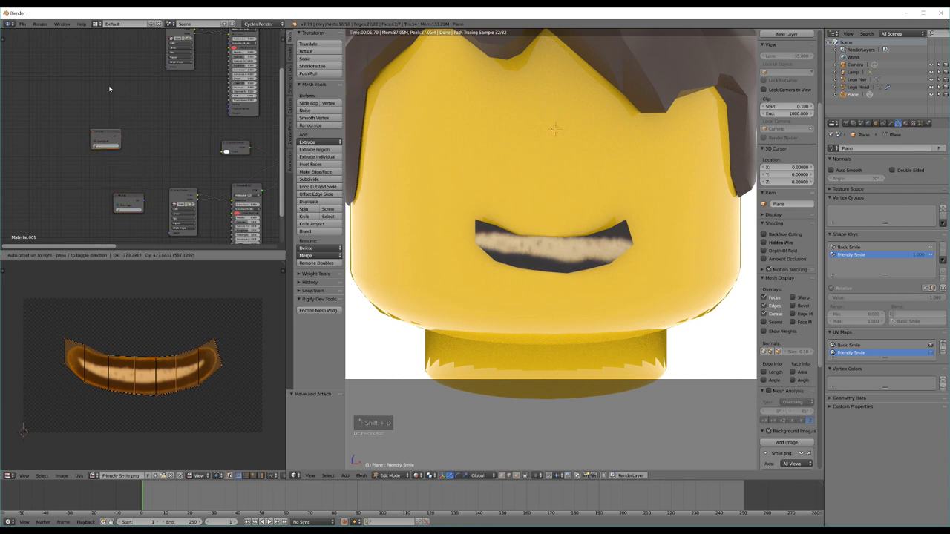
{"action": "left_click", "coordinate": [121, 64]}
Step: Set the upper UV Map node to Basic Smile and link its UV output to the Image Texture's Vector input
{"action": "scroll", "coordinate": [121, 66], "scroll_direction": "up", "scroll_amount": 3}
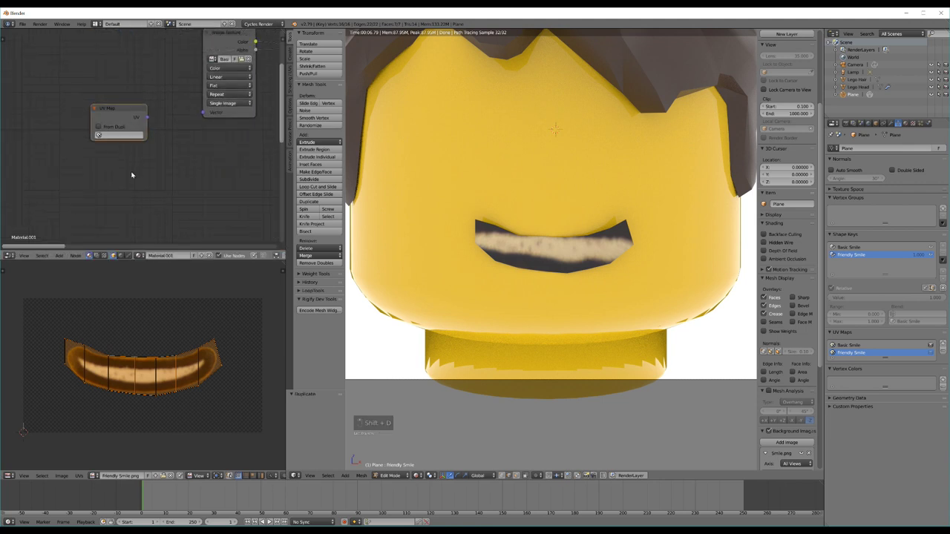
{"action": "middle_click_drag", "start_coordinate": [131, 175], "coordinate": [105, 180]}
{"action": "left_click", "coordinate": [74, 141]}
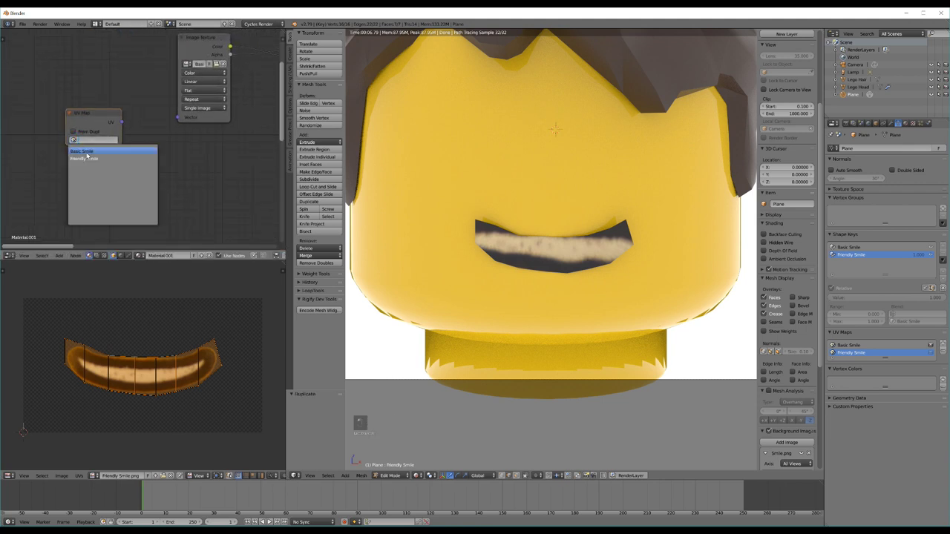
{"action": "left_click", "coordinate": [86, 153]}
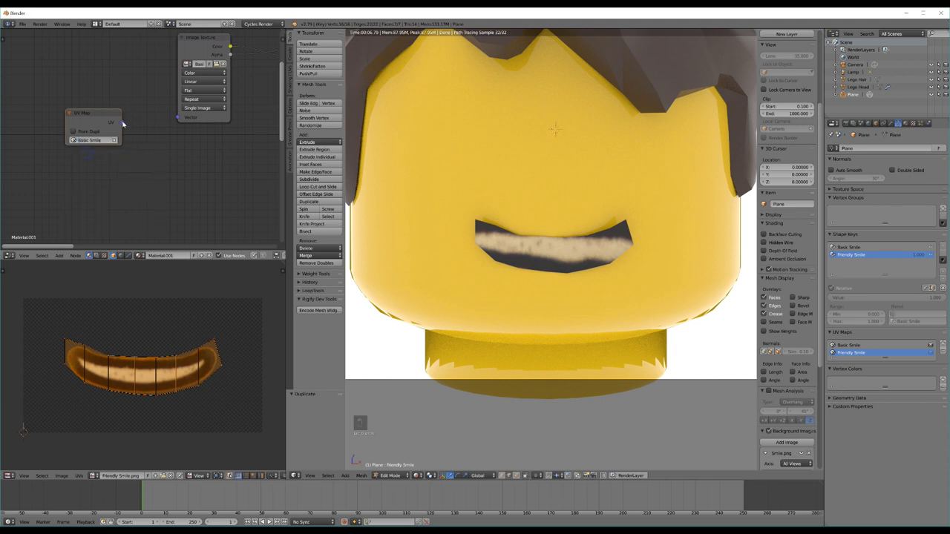
{"action": "left_click_drag", "start_coordinate": [123, 124], "coordinate": [179, 117]}
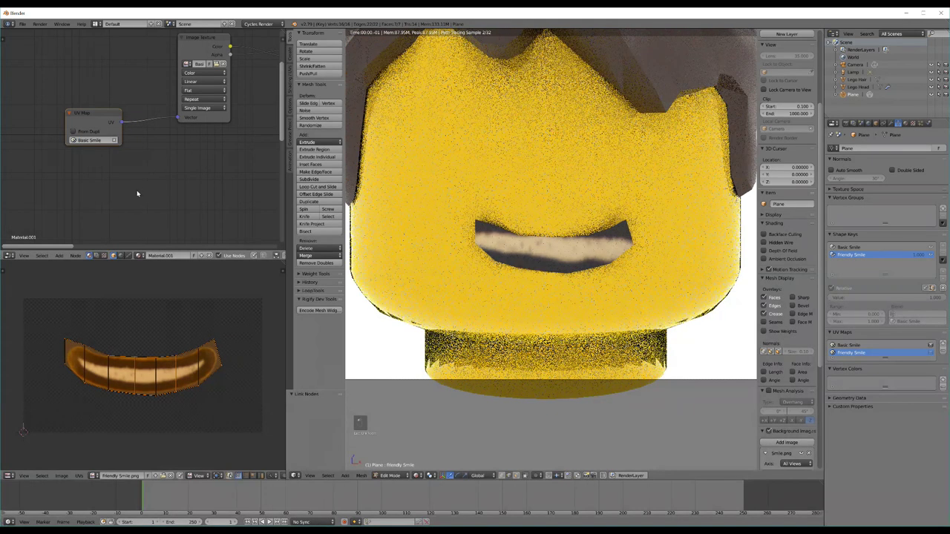
Step: Set the remaining UV Map node to Friendly Smile and link it to the Vector input of the Friendly Smile Image Texture
{"action": "middle_click_drag", "start_coordinate": [175, 42], "coordinate": [227, 123]}
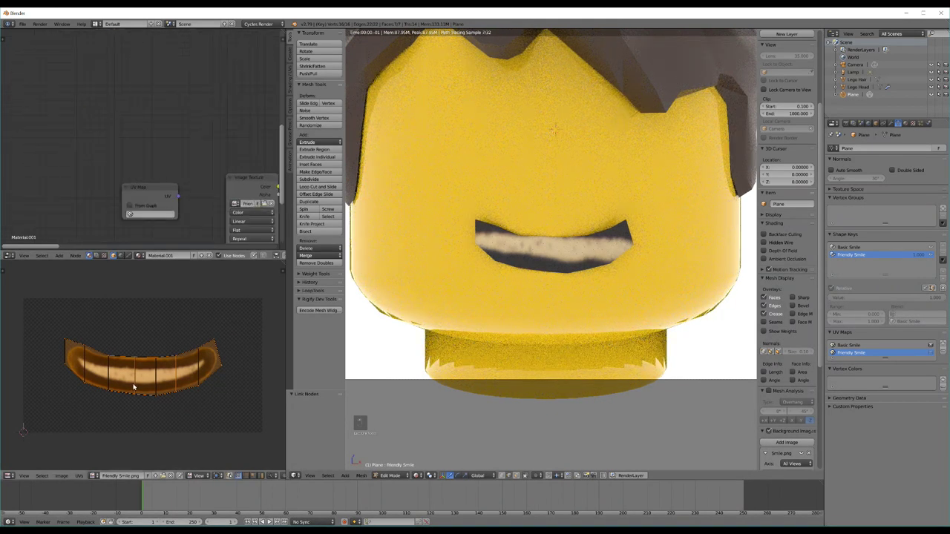
{"action": "left_click", "coordinate": [130, 214]}
{"action": "left_click", "coordinate": [148, 231]}
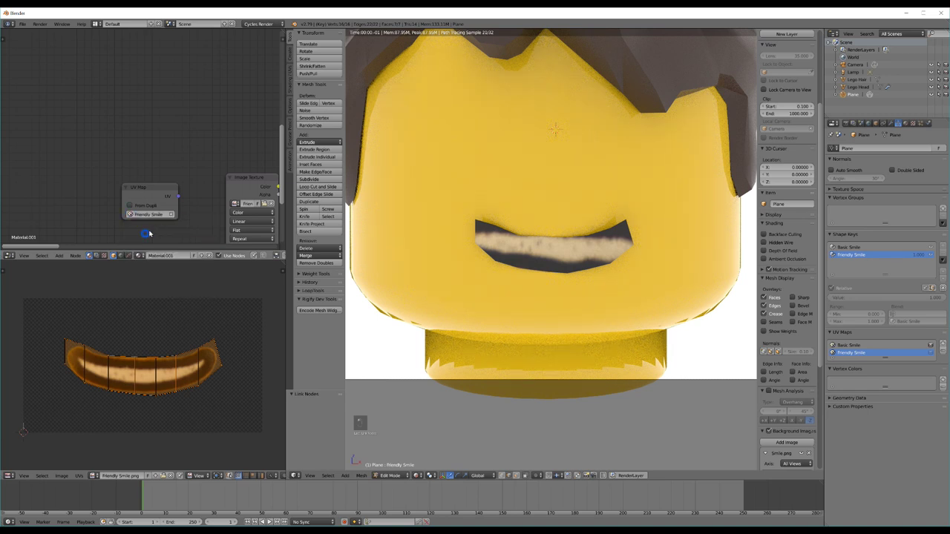
{"action": "middle_click_drag", "start_coordinate": [168, 187], "coordinate": [120, 125]}
{"action": "left_click_drag", "start_coordinate": [111, 136], "coordinate": [179, 195]}
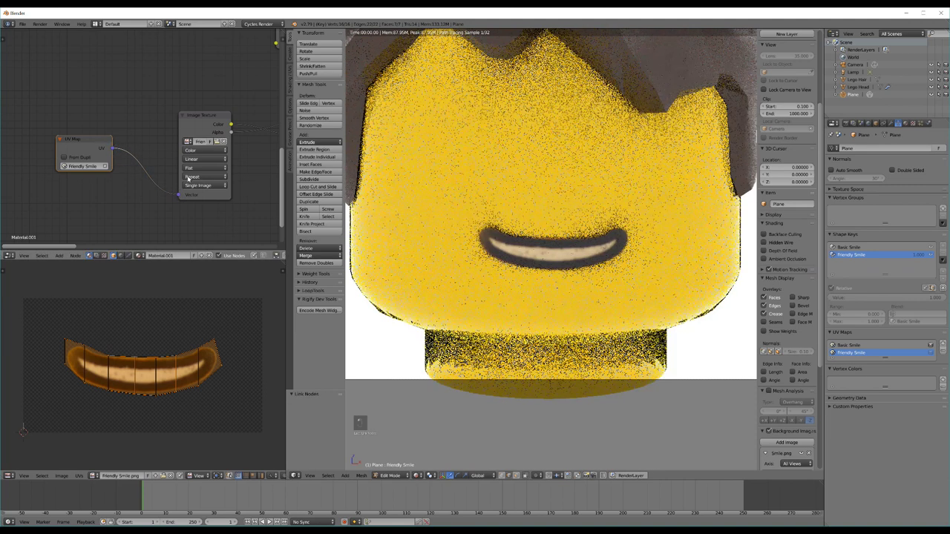
{"action": "scroll", "coordinate": [240, 147], "scroll_direction": "down", "scroll_amount": 2}
{"action": "middle_click_drag", "start_coordinate": [221, 148], "coordinate": [56, 161]}
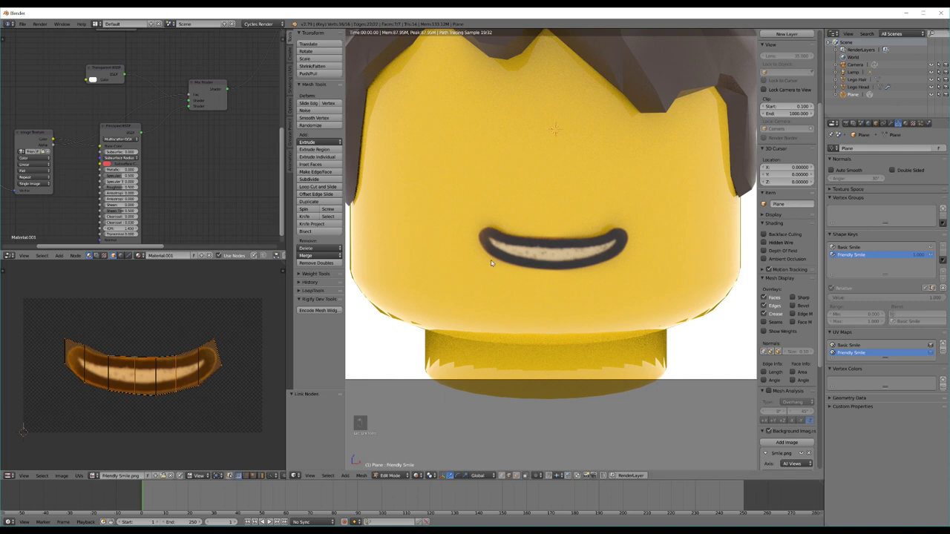
Step: Return the mouth plane to object mode and compare both smiles with the combining Mix Shader's factor at 0 and 1
{"action": "key", "text": "Tab"}
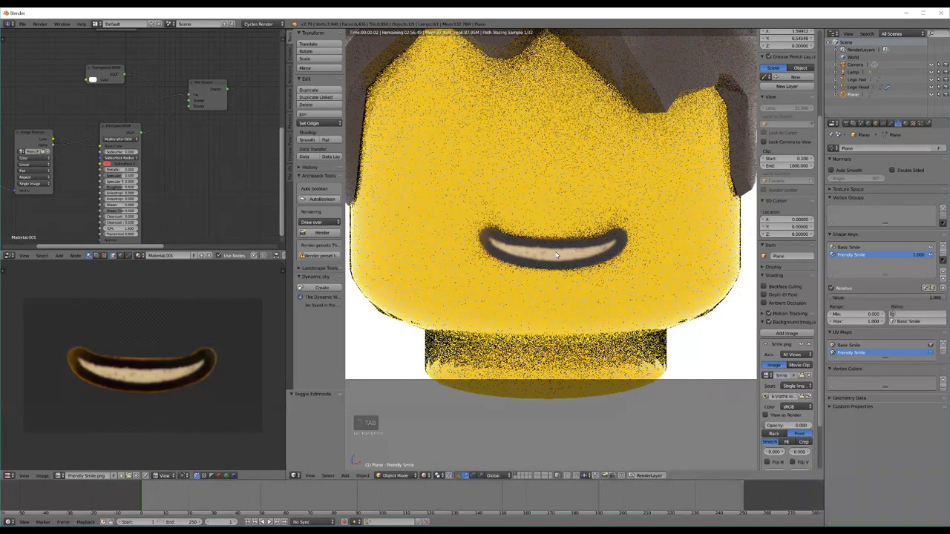
{"action": "middle_click_drag", "start_coordinate": [127, 195], "coordinate": [10, 163]}
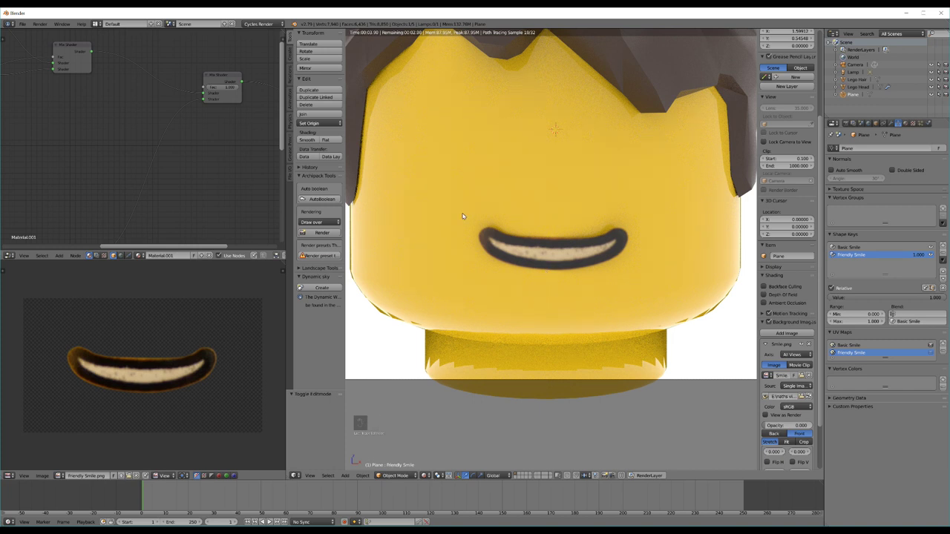
{"action": "scroll", "coordinate": [215, 126], "scroll_direction": "down", "scroll_amount": 2}
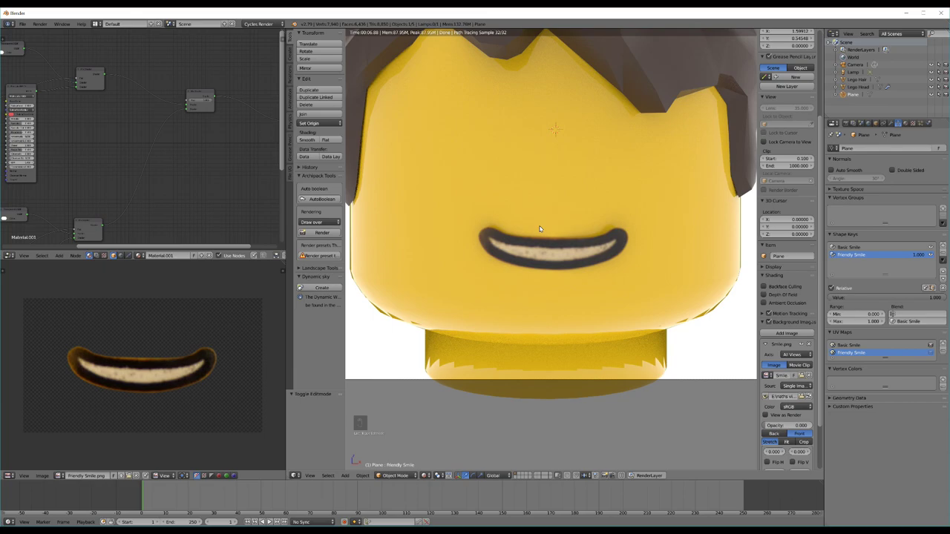
{"action": "left_click_drag", "start_coordinate": [205, 102], "coordinate": [142, 101]}
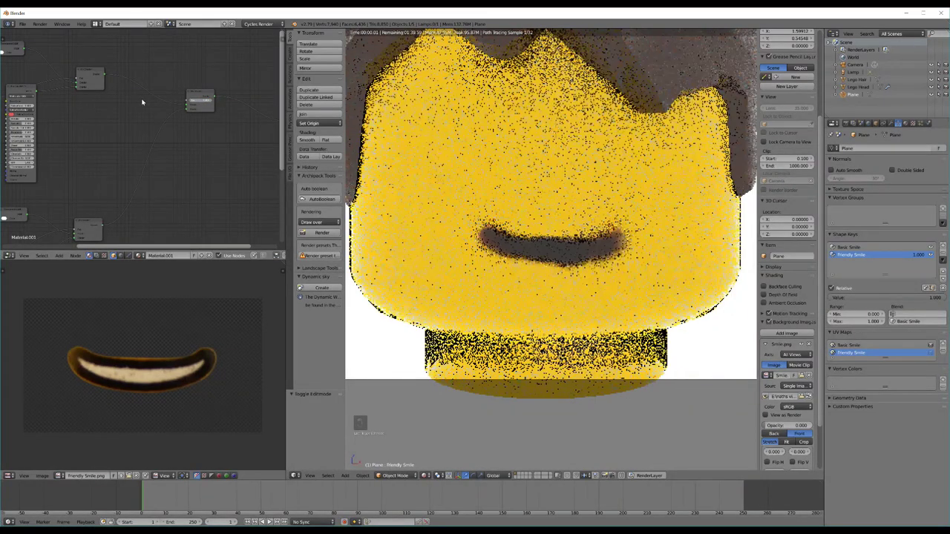
{"action": "left_click", "coordinate": [200, 100]}
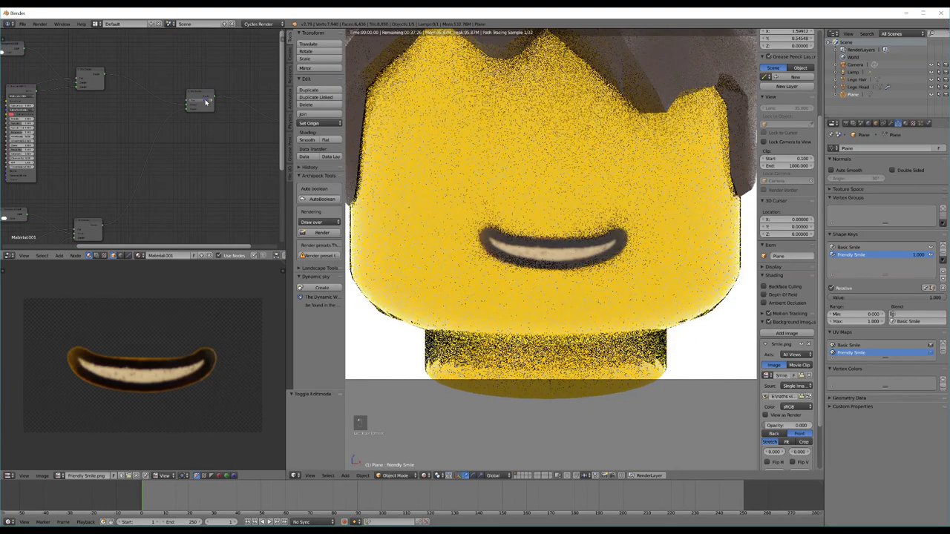
Step: Set the combining Mix Shader's factor to 0 and insert a keyframe for it on frame 1
{"action": "left_click", "coordinate": [200, 101]}
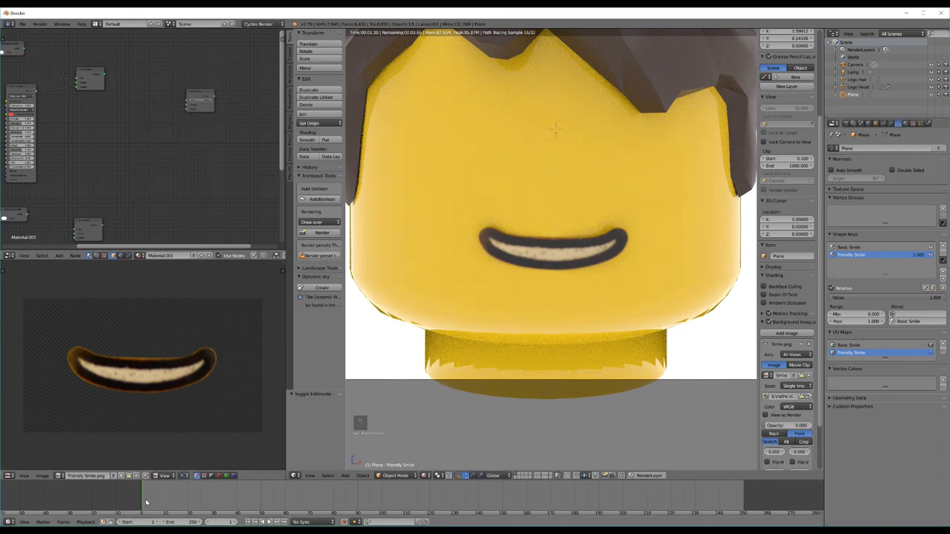
{"action": "right_click", "coordinate": [198, 101]}
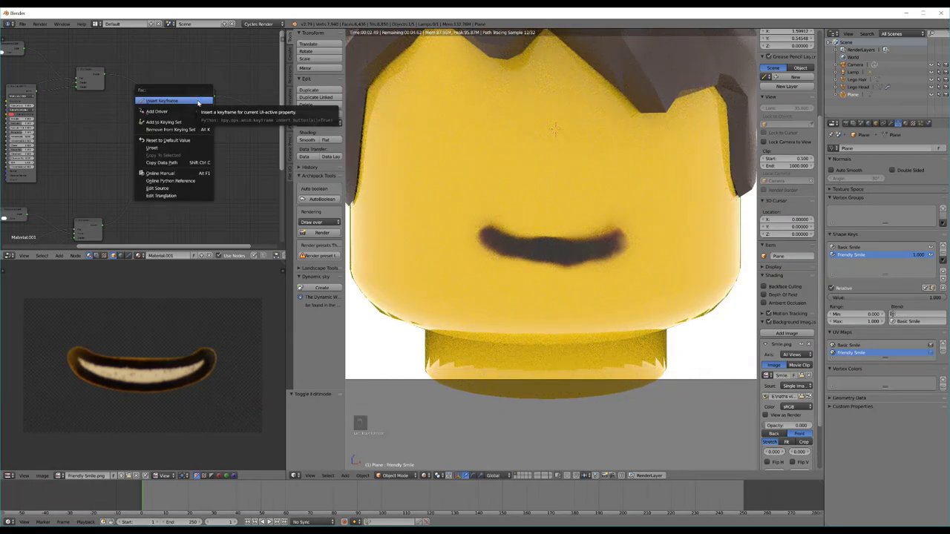
{"action": "left_click", "coordinate": [198, 101]}
Step: Go to frame 20, set the combining Mix Shader's factor to 1 and keyframe it there
{"action": "left_click", "coordinate": [190, 502]}
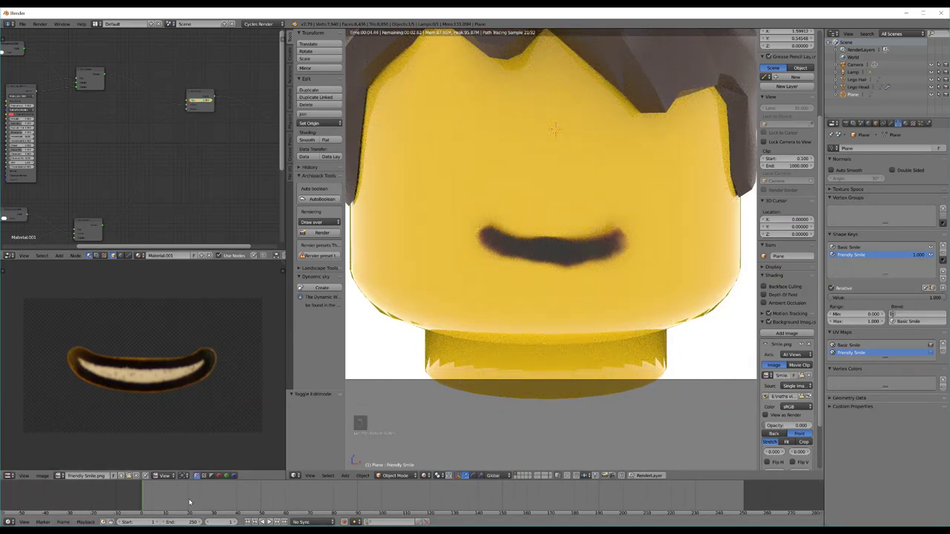
{"action": "left_click_drag", "start_coordinate": [193, 102], "coordinate": [221, 102]}
{"action": "right_click", "coordinate": [205, 101]}
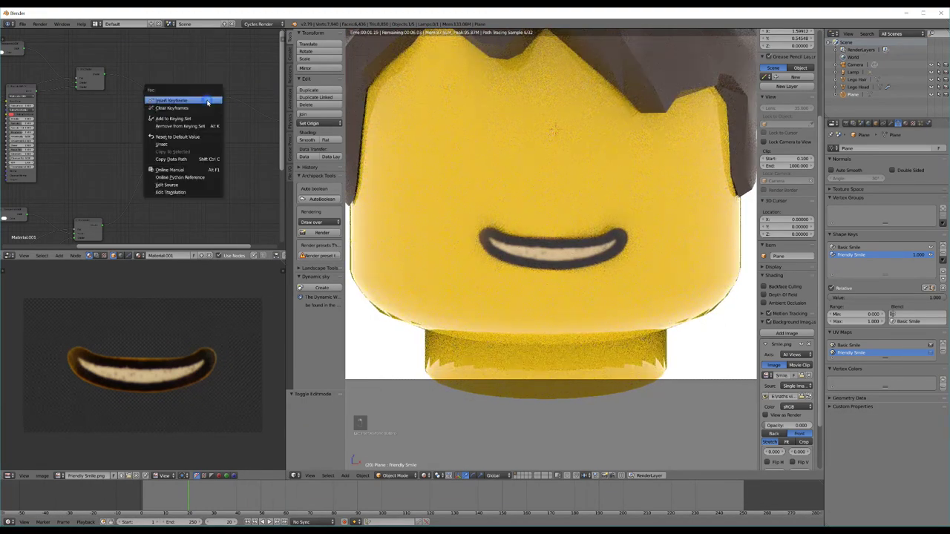
{"action": "left_click", "coordinate": [207, 101]}
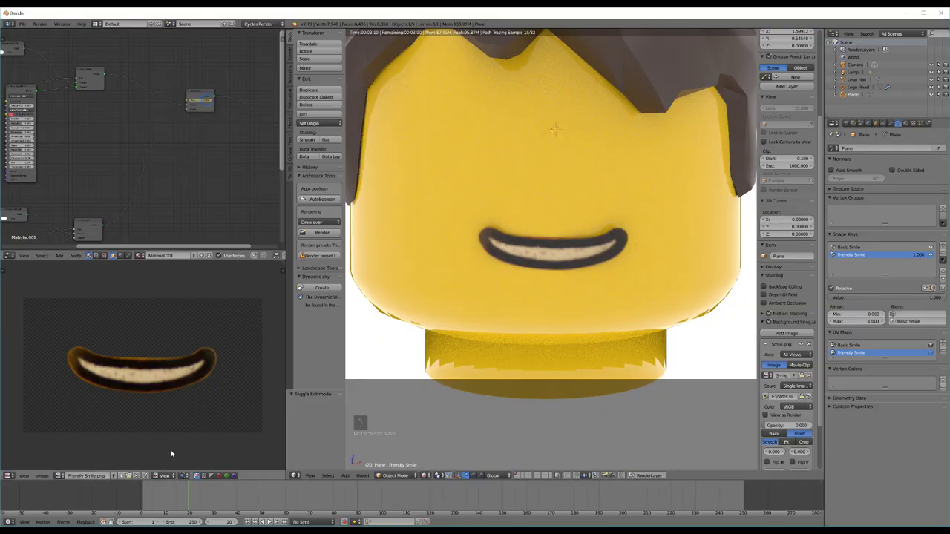
Step: Play the mouth animation from frame 1 to check the texture blend, and return to the start of the timeline
{"action": "left_click_drag", "start_coordinate": [189, 495], "coordinate": [144, 500]}
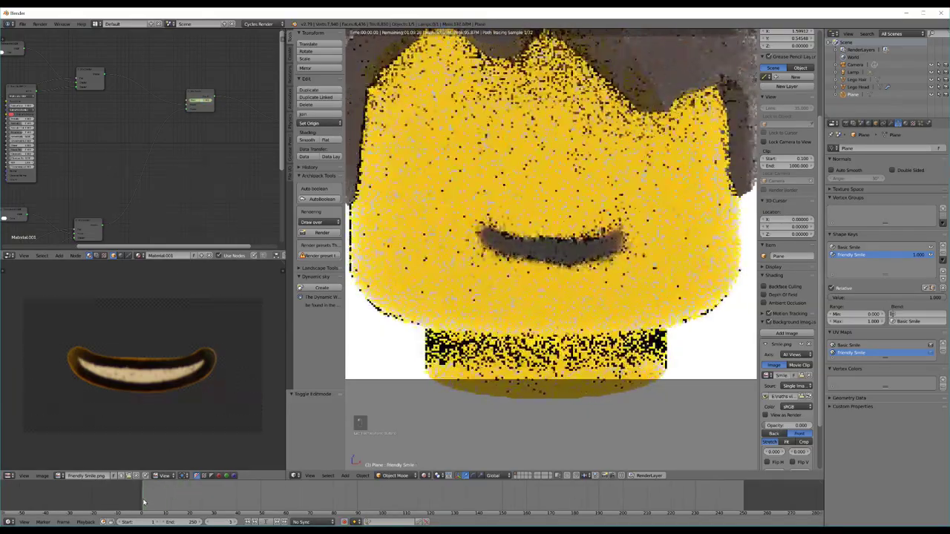
{"action": "key", "text": "alt+a"}
{"action": "key", "text": "alt+a"}
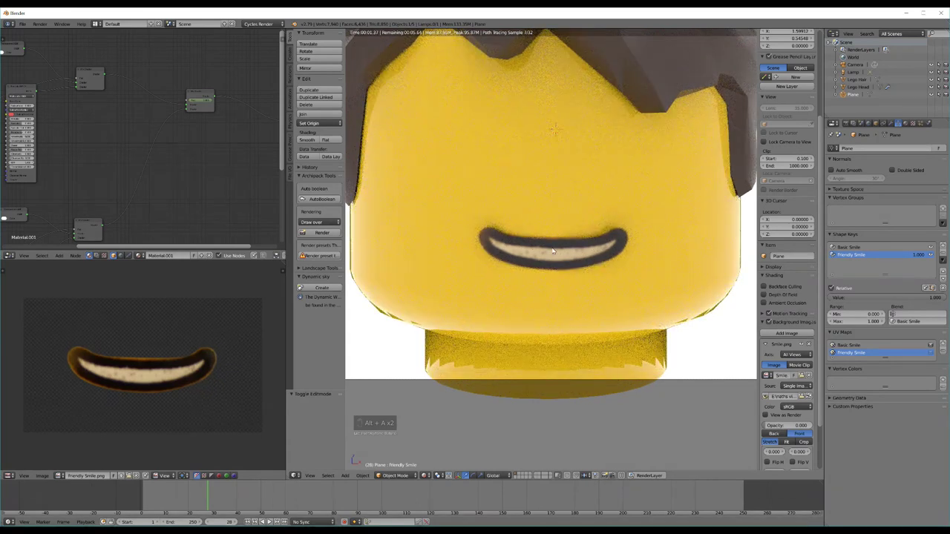
{"action": "left_click", "coordinate": [138, 505]}
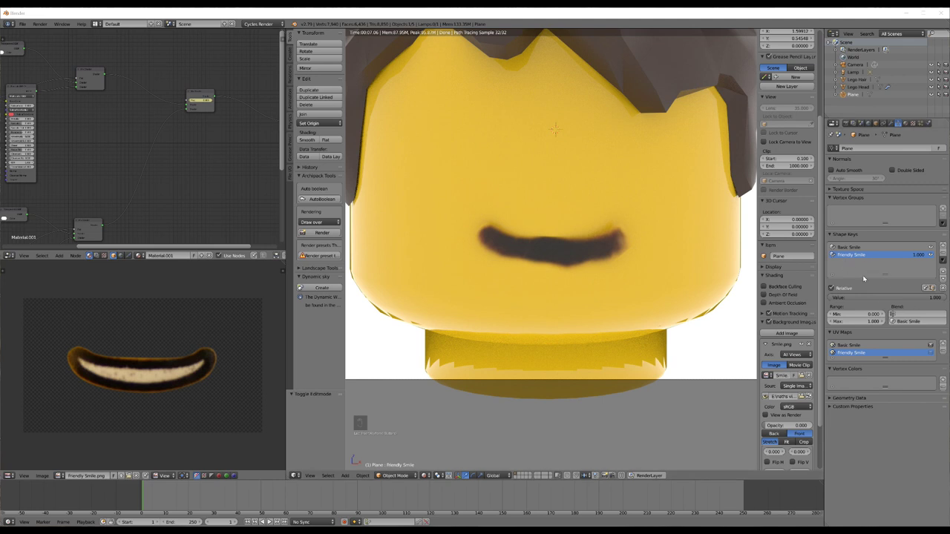
Step: Set the Friendly Smile shape key's value to 0 and insert a keyframe for it on frame 1
{"action": "left_click_drag", "start_coordinate": [917, 301], "coordinate": [831, 300]}
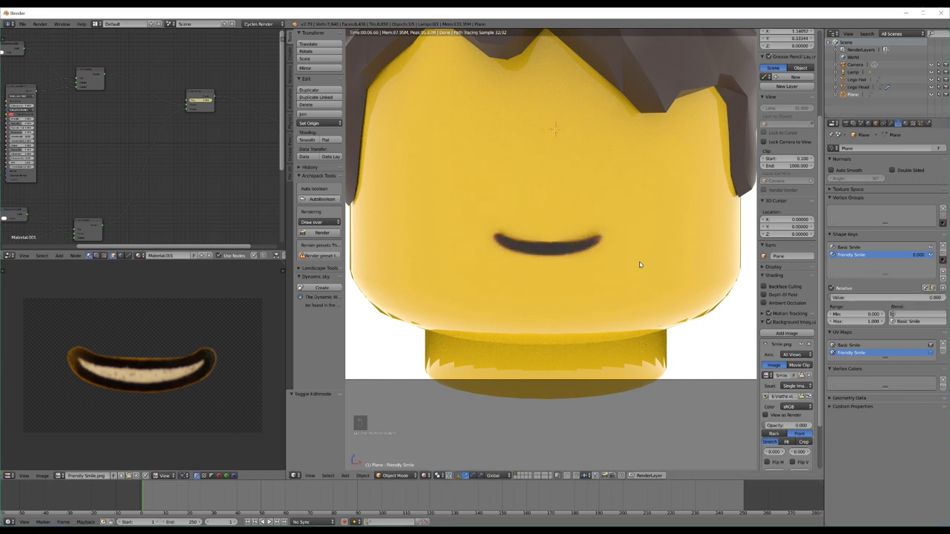
{"action": "right_click", "coordinate": [858, 297]}
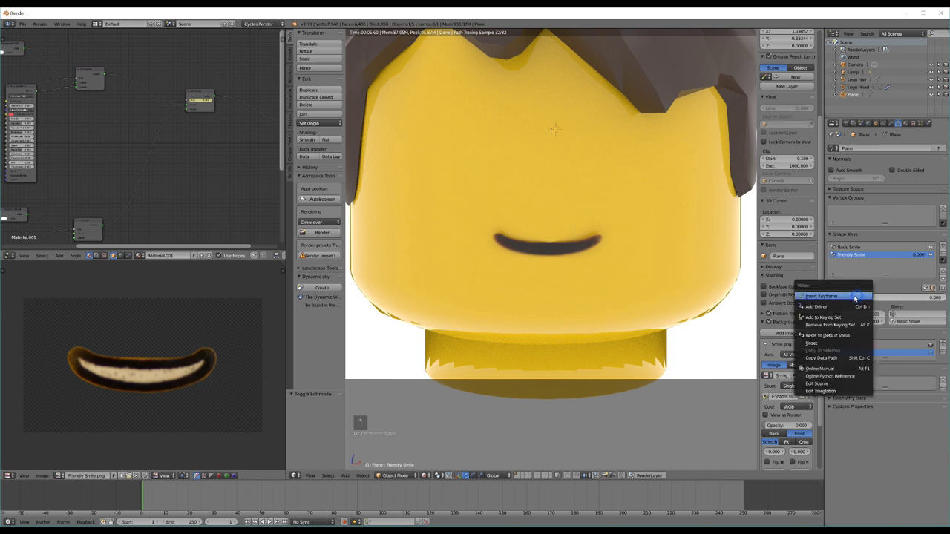
{"action": "left_click", "coordinate": [851, 297]}
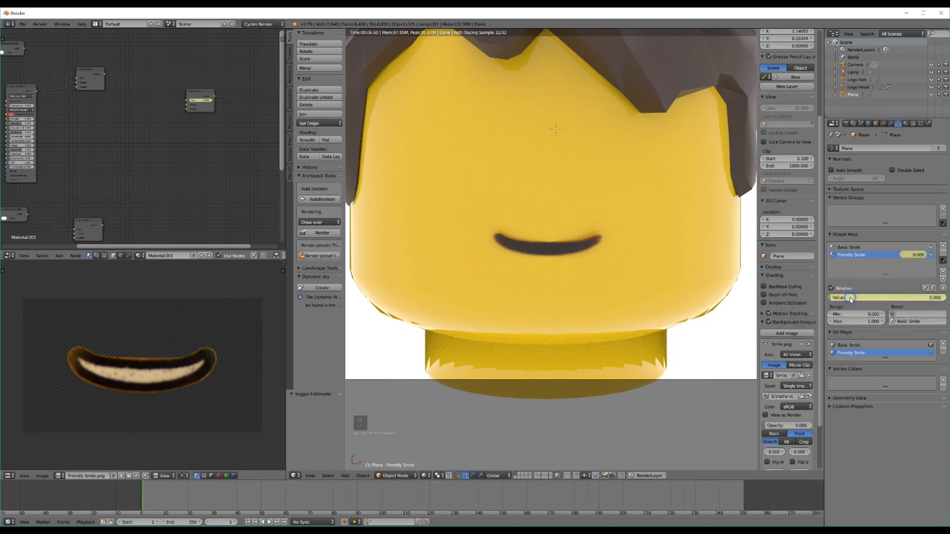
Step: Go to frame 20, set the Friendly Smile shape key's value to 1 and insert a keyframe for it
{"action": "left_click", "coordinate": [188, 501]}
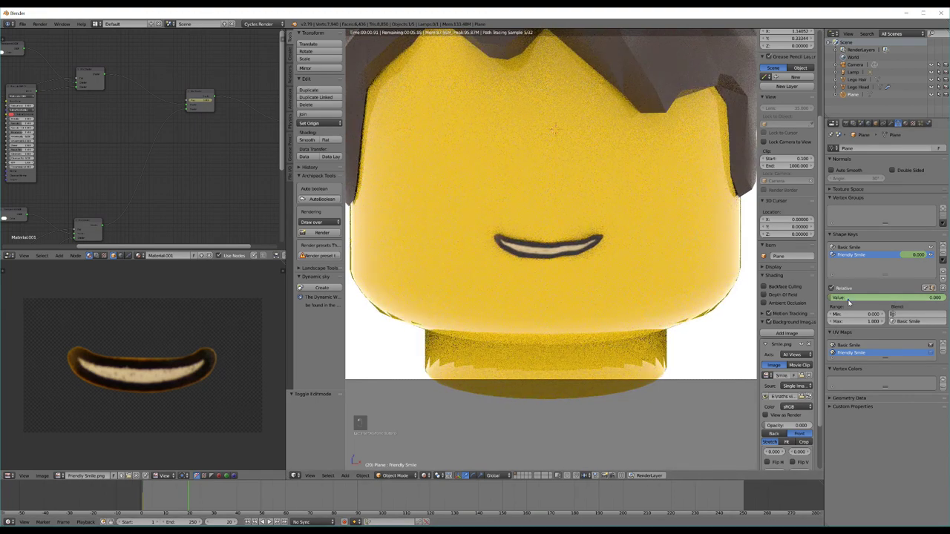
{"action": "left_click_drag", "start_coordinate": [848, 299], "coordinate": [943, 299]}
{"action": "right_click", "coordinate": [907, 299]}
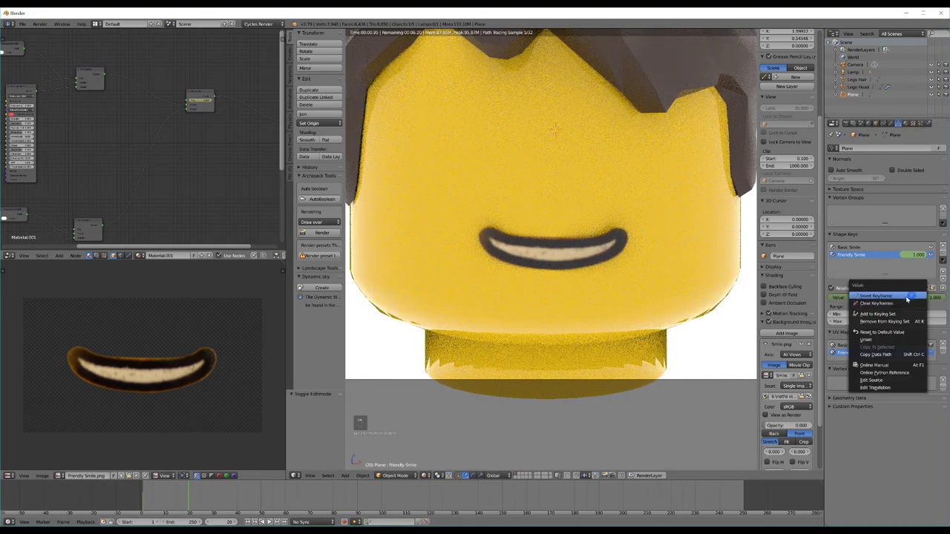
{"action": "left_click", "coordinate": [889, 297]}
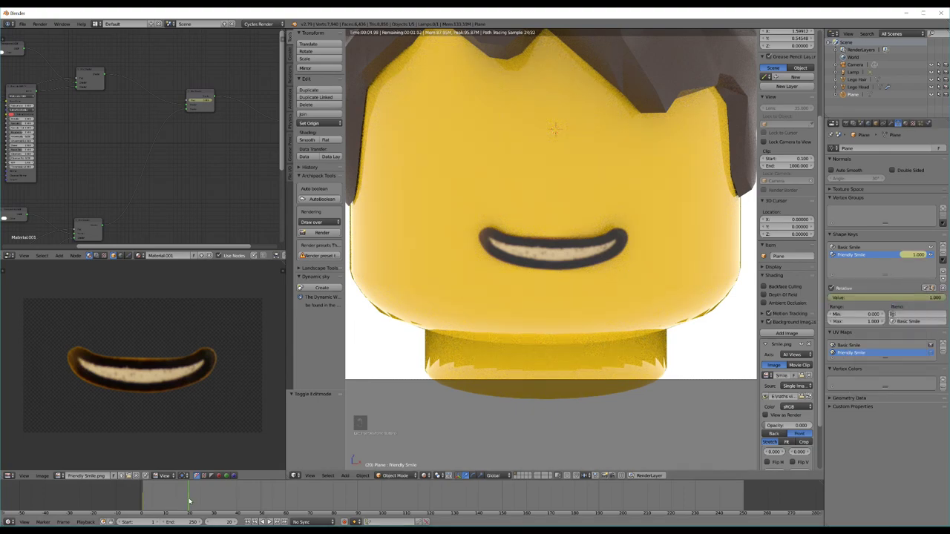
Step: Play the mouth animation from the start to check the combined shape and texture change, and return to frame 1
{"action": "left_click_drag", "start_coordinate": [189, 502], "coordinate": [141, 502]}
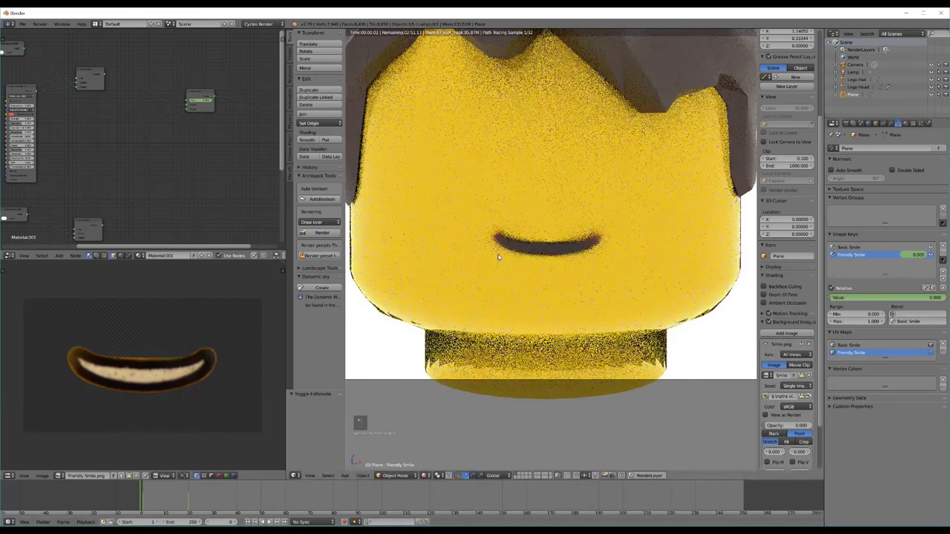
{"action": "key", "text": "alt+a"}
{"action": "key", "text": "alt+a"}
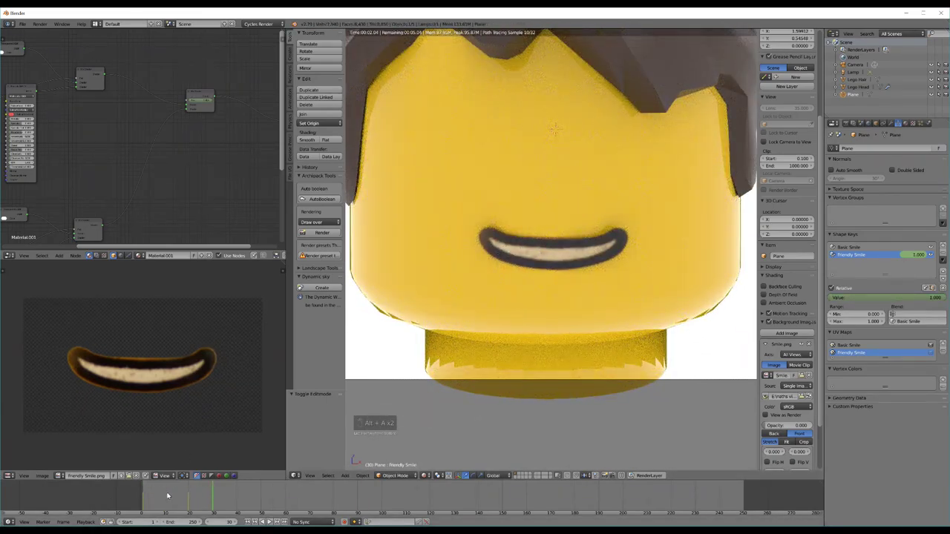
{"action": "key", "text": "shift+Left"}
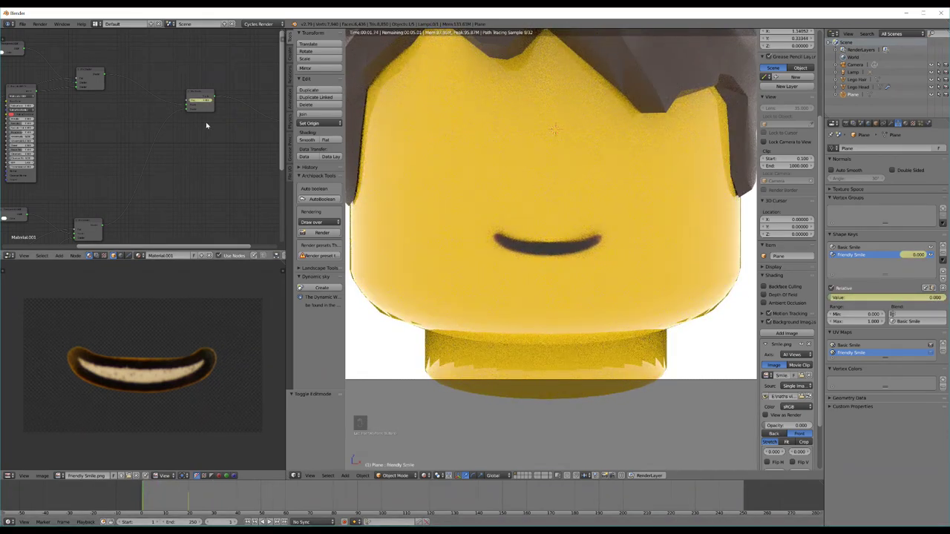
Step: Go to frame 17, set the combining Mix Shader's factor to show only the Basic Smile texture, and keyframe it there
{"action": "left_click", "coordinate": [183, 498]}
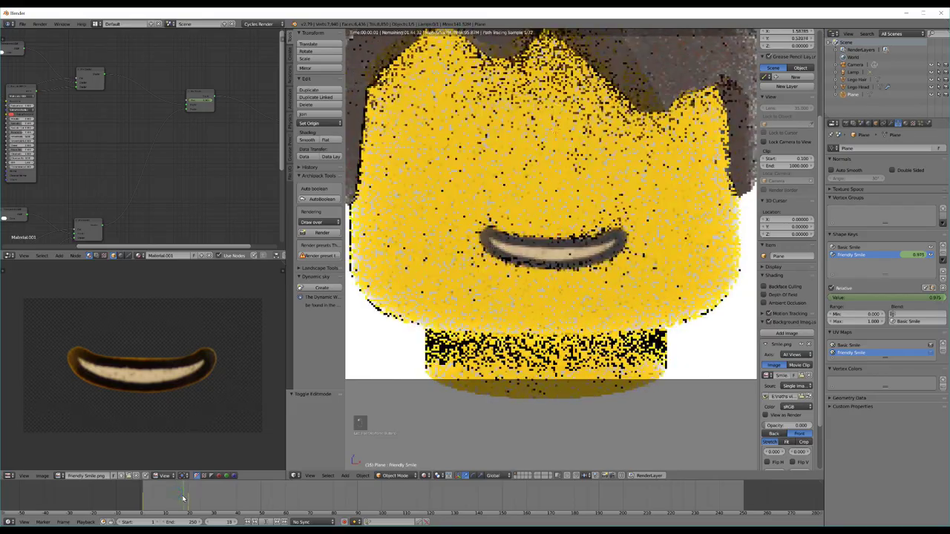
{"action": "left_click_drag", "start_coordinate": [183, 499], "coordinate": [180, 503]}
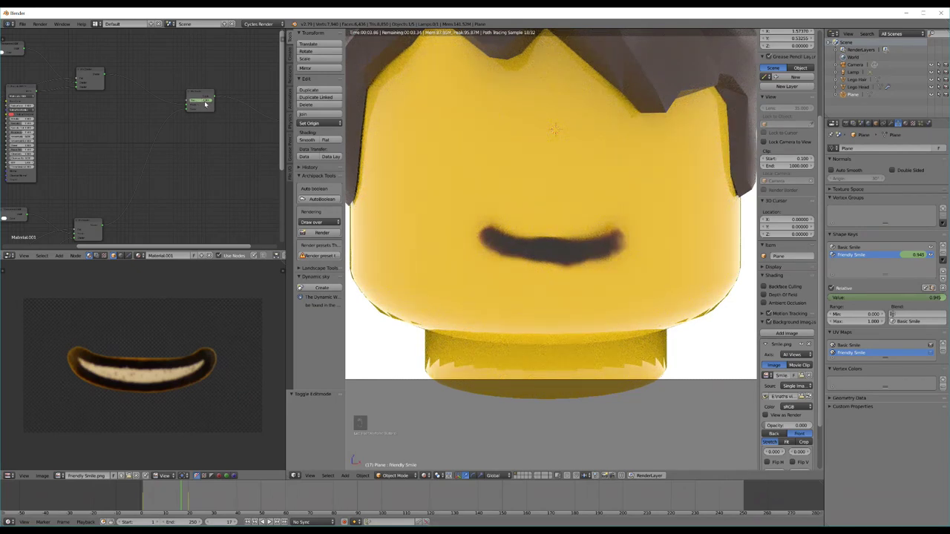
{"action": "right_click", "coordinate": [204, 104]}
{"action": "left_click", "coordinate": [191, 101]}
Step: Scrub through the frames up to 20 and replay the animation from frame 1 to check the delayed texture change
{"action": "left_click", "coordinate": [187, 503]}
{"action": "left_click_drag", "start_coordinate": [187, 501], "coordinate": [189, 507]}
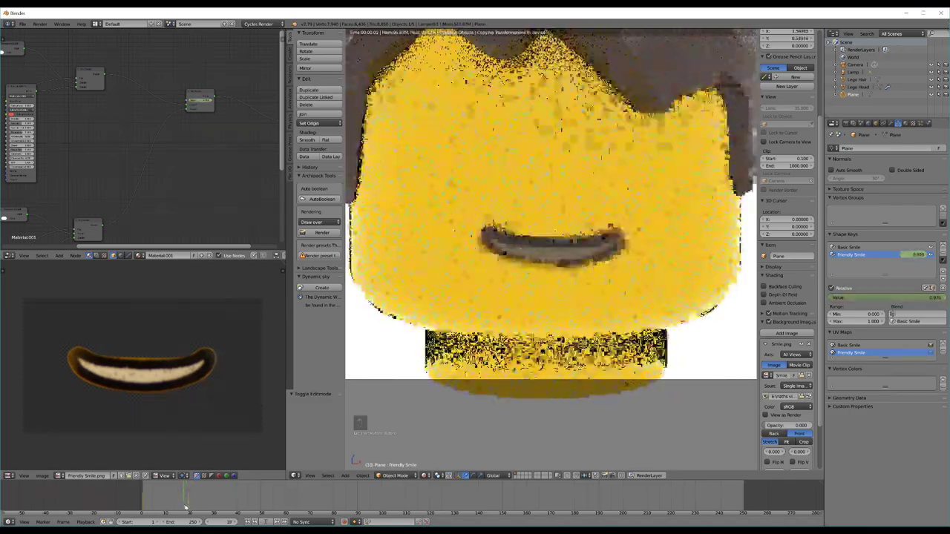
{"action": "left_click", "coordinate": [144, 509]}
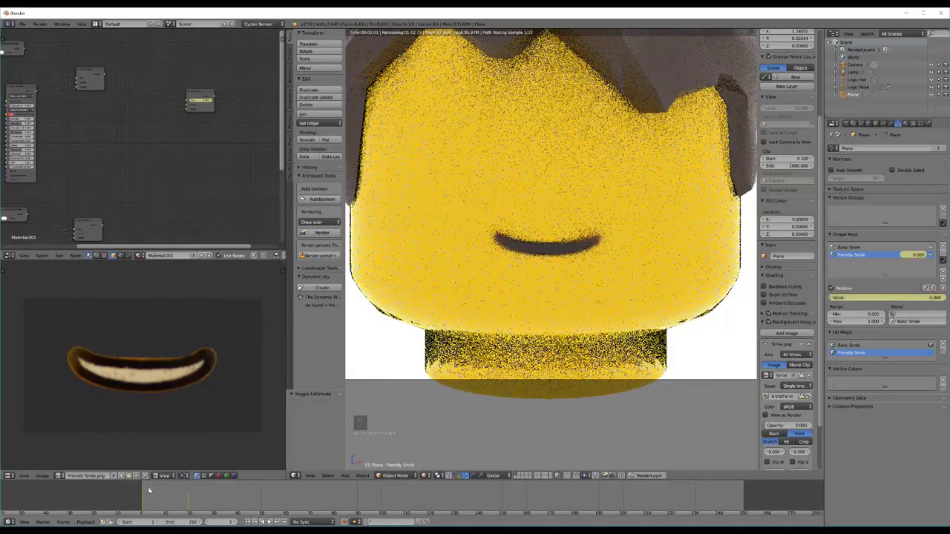
{"action": "key", "text": "alt+a"}
{"action": "key", "text": "alt+a"}
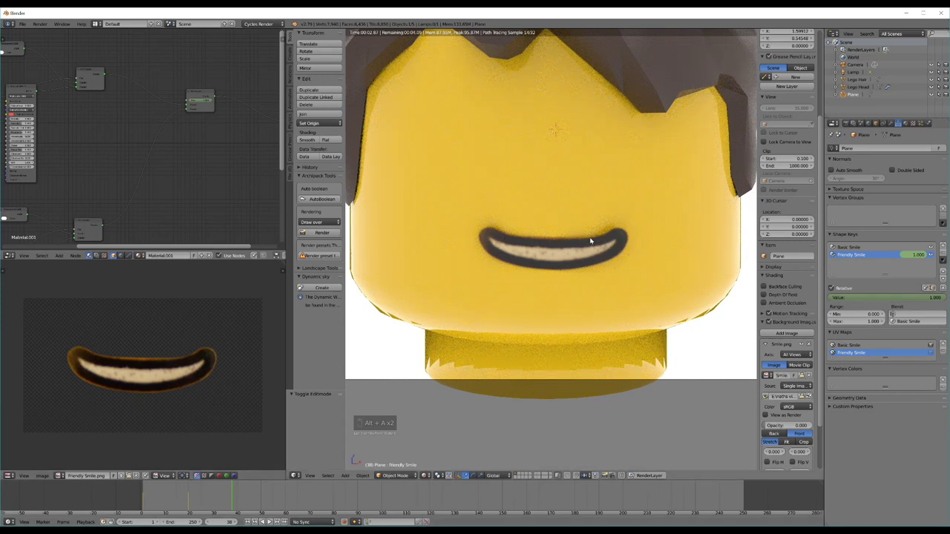
Step: Leave the rendered view and add a shape key named Apprehensive to the mouth plane
{"action": "scroll", "coordinate": [180, 127], "scroll_direction": "down", "scroll_amount": 5}
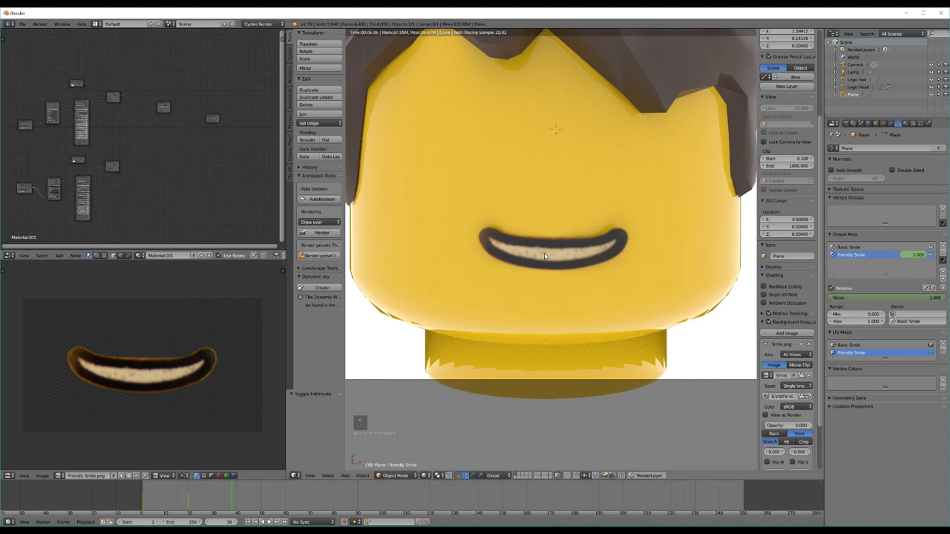
{"action": "key", "text": "shift+z"}
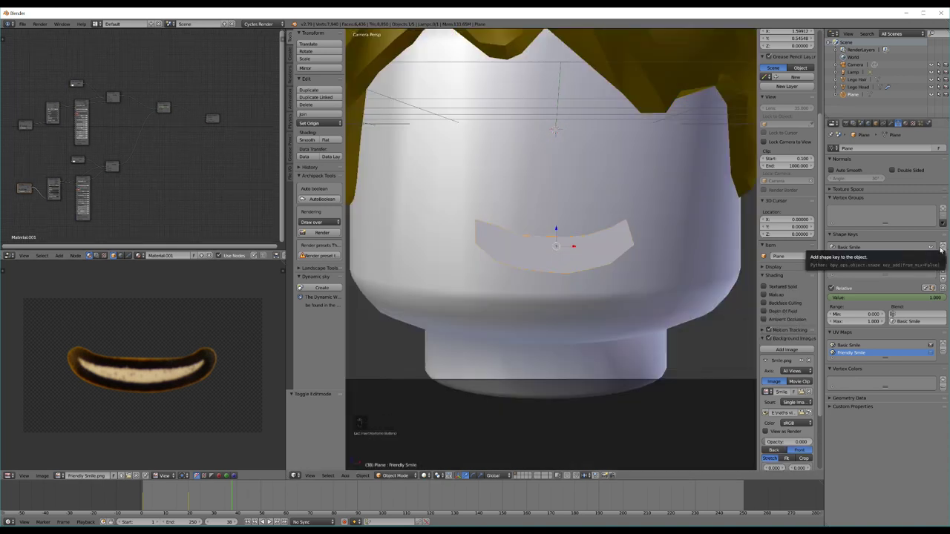
{"action": "left_click", "coordinate": [944, 247]}
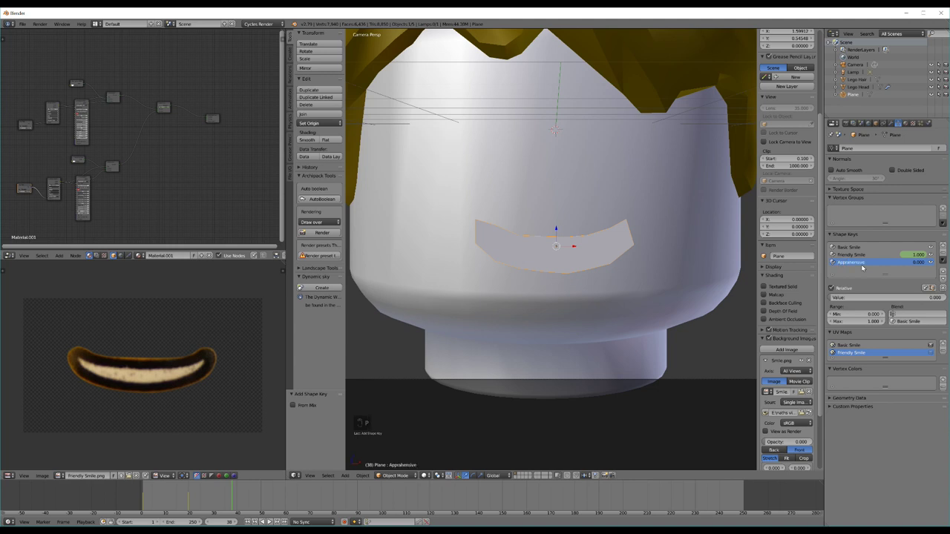
Step: Replace the background image with Frightened.png from the Background Images folder and raise its opacity to about 0.384
{"action": "left_click", "coordinate": [808, 393]}
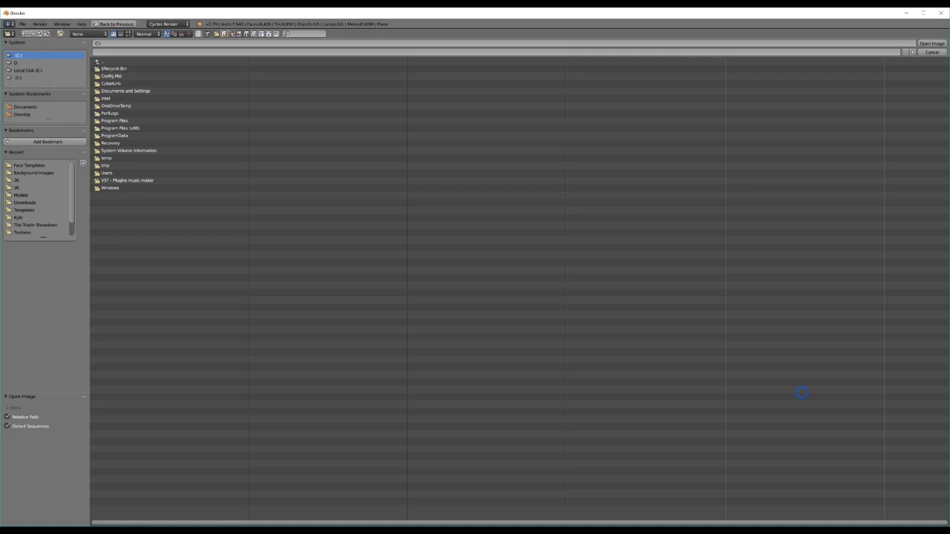
{"action": "left_click", "coordinate": [26, 173]}
{"action": "left_click", "coordinate": [128, 34]}
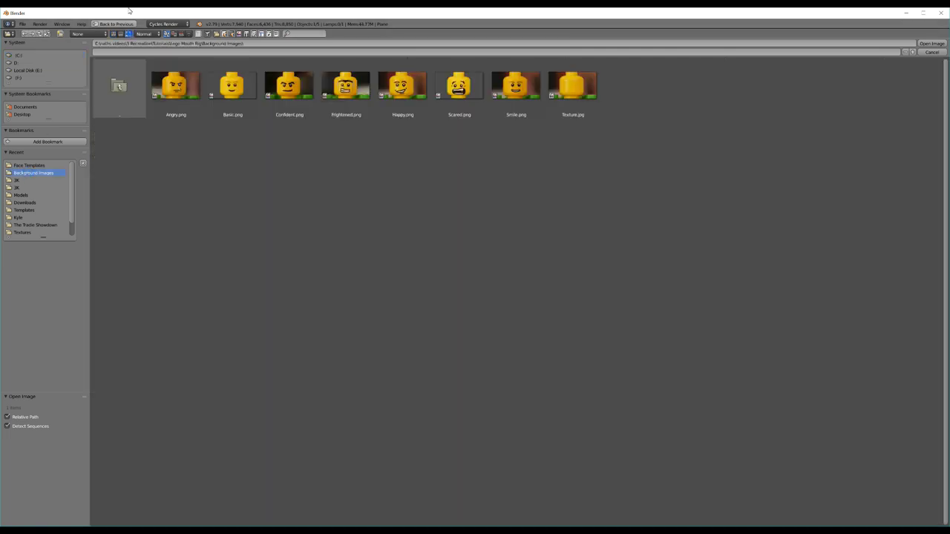
{"action": "double_click", "coordinate": [346, 90]}
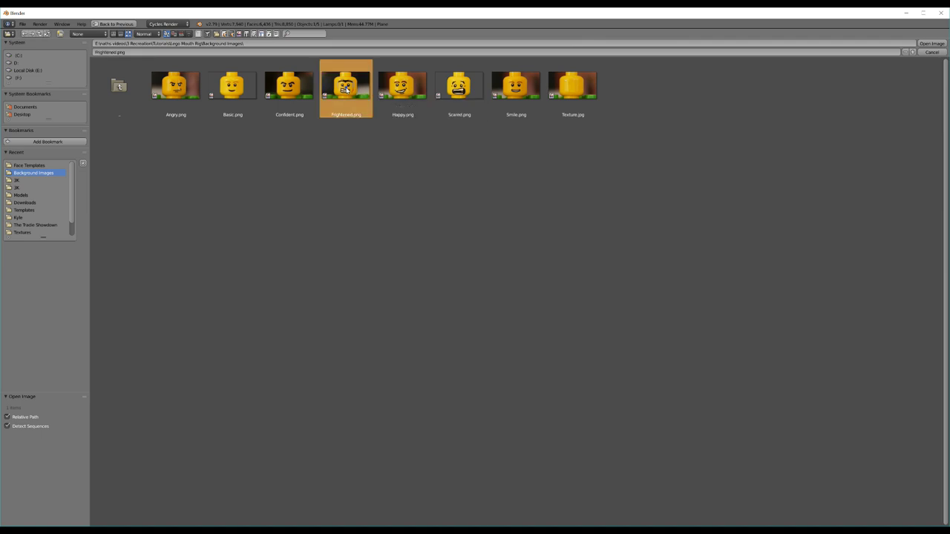
{"action": "scroll", "coordinate": [784, 438], "scroll_direction": "down", "scroll_amount": 4}
{"action": "left_click_drag", "start_coordinate": [774, 409], "coordinate": [800, 413]}
{"action": "scroll", "coordinate": [635, 265], "scroll_direction": "up", "scroll_amount": 3}
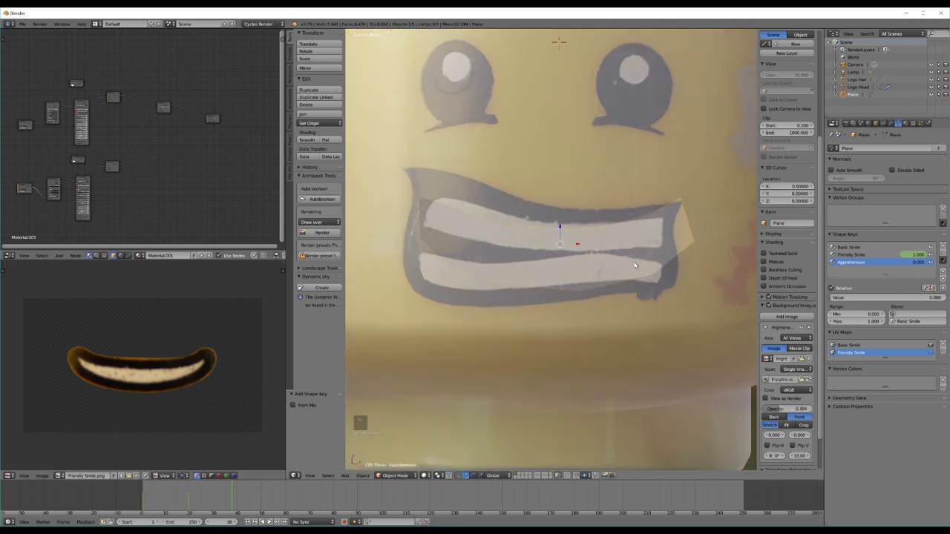
Step: In edit mode on the Apprehensive key, move the mouth's right end edge outward along X and stretch it along Z
{"action": "key", "text": "Tab"}
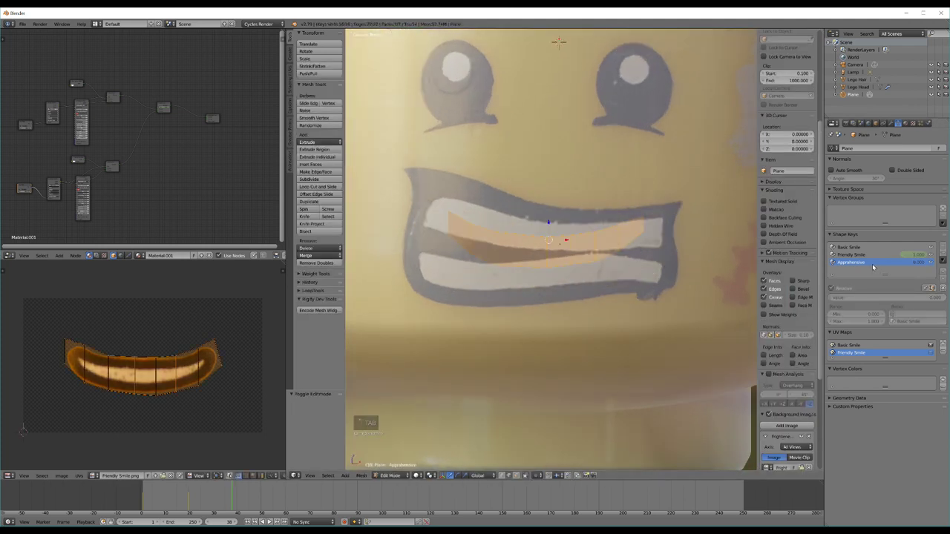
{"action": "right_click", "coordinate": [644, 224]}
{"action": "key", "text": "g"}
{"action": "key", "text": "x"}
{"action": "left_click", "coordinate": [691, 229]}
{"action": "key", "text": "s"}
{"action": "key", "text": "z"}
{"action": "left_click", "coordinate": [676, 185]}
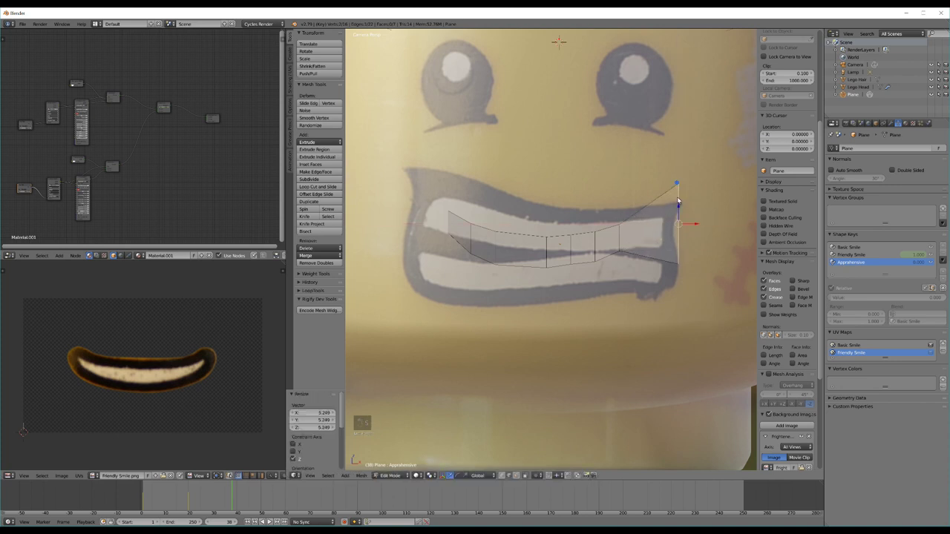
Step: Lower the right end edge along Z and stretch it vertically to span the reference mouth's right corner
{"action": "key", "text": "g"}
{"action": "key", "text": "z"}
{"action": "left_click", "coordinate": [691, 255]}
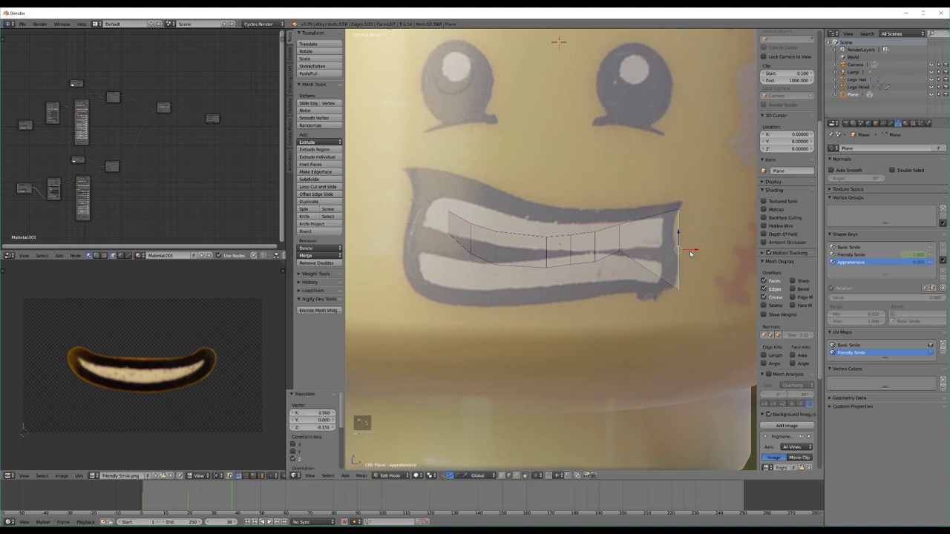
{"action": "key", "text": "s"}
{"action": "key", "text": "z"}
{"action": "left_click", "coordinate": [687, 223]}
Step: Stretch the second edge from the mouth's right end vertically and shift it down to fit the reference mouth
{"action": "right_click", "coordinate": [620, 232]}
{"action": "key", "text": "s"}
{"action": "key", "text": "z"}
{"action": "left_click", "coordinate": [621, 220]}
{"action": "left_click_drag", "start_coordinate": [620, 225], "coordinate": [621, 239]}
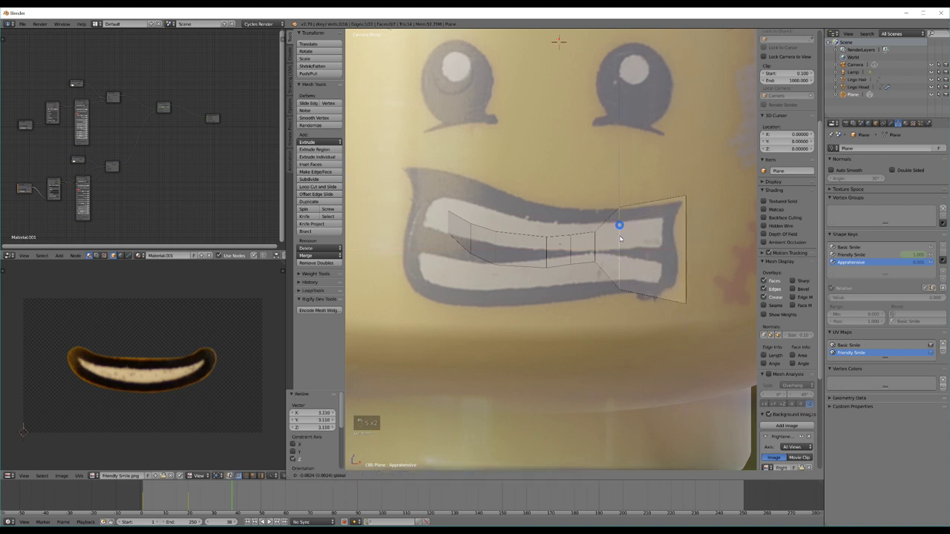
{"action": "key", "text": "s"}
{"action": "left_click", "coordinate": [619, 233]}
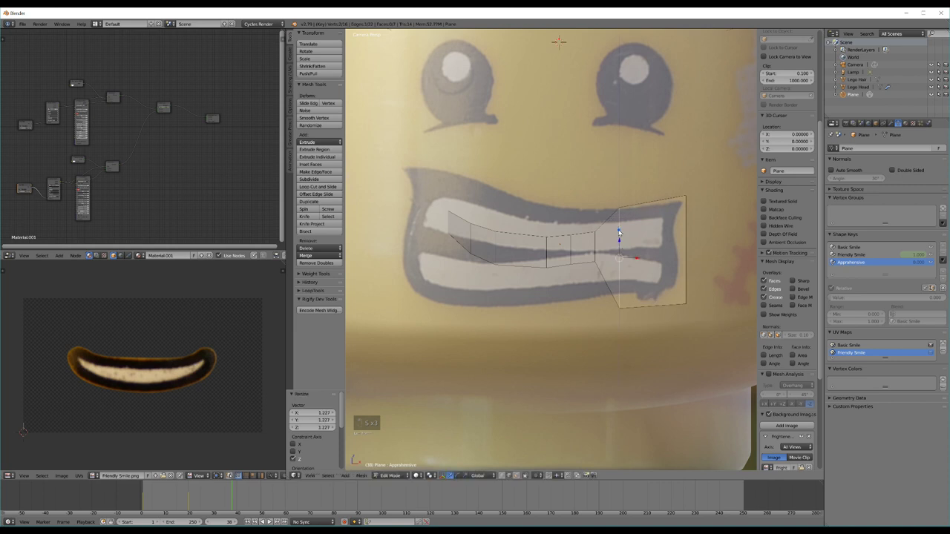
Step: Move the second edge from the right end outward, rescale it, and stretch the third edge to the reference mouth's height
{"action": "left_click_drag", "start_coordinate": [634, 259], "coordinate": [592, 235]}
{"action": "key", "text": "s"}
{"action": "key", "text": "z"}
{"action": "left_click", "coordinate": [635, 233]}
{"action": "right_click", "coordinate": [590, 244]}
{"action": "key", "text": "s"}
{"action": "left_click", "coordinate": [596, 185]}
Step: Move the mouth's left end edge outward along X and stretch it vertically to cover the reference mouth's left corner
{"action": "right_click", "coordinate": [451, 227]}
{"action": "left_click_drag", "start_coordinate": [457, 218], "coordinate": [409, 213]}
{"action": "key", "text": "s"}
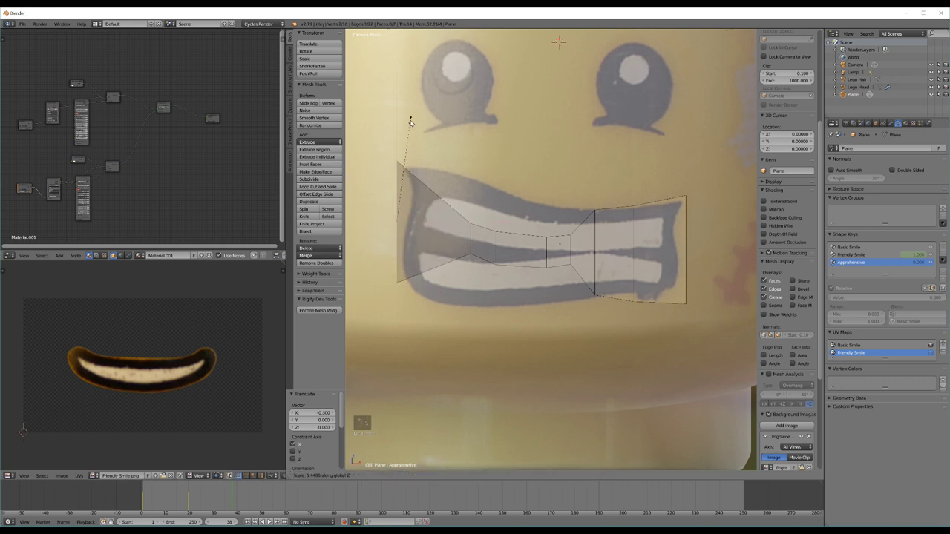
{"action": "left_click", "coordinate": [411, 116]}
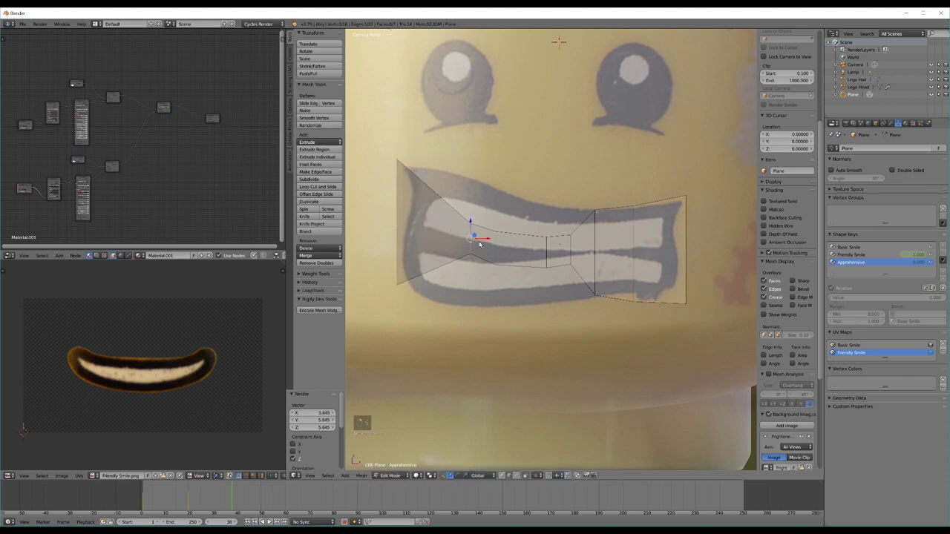
Step: Move the second edge from the mouth's left end outward and scale it along Z to the reference mouth's height
{"action": "left_click_drag", "start_coordinate": [487, 242], "coordinate": [460, 223]}
{"action": "key", "text": "s"}
{"action": "key", "text": "z"}
{"action": "left_click", "coordinate": [474, 155]}
Step: Scale the third and fourth edges from the mouth's left end along Z and adjust their height to the reference
{"action": "right_click", "coordinate": [494, 241]}
{"action": "key", "text": "s"}
{"action": "key", "text": "z"}
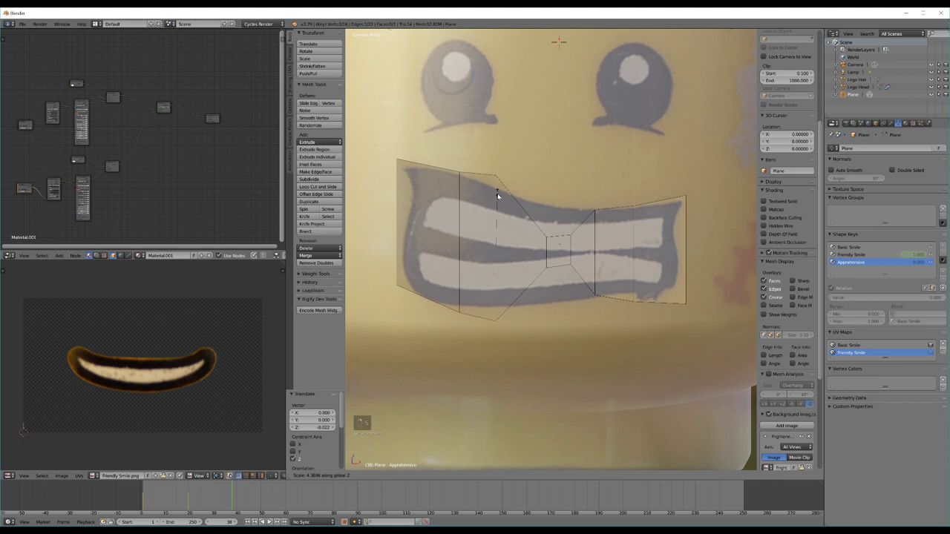
{"action": "left_click", "coordinate": [498, 198]}
{"action": "right_click", "coordinate": [548, 247]}
{"action": "key", "text": "s"}
{"action": "key", "text": "z"}
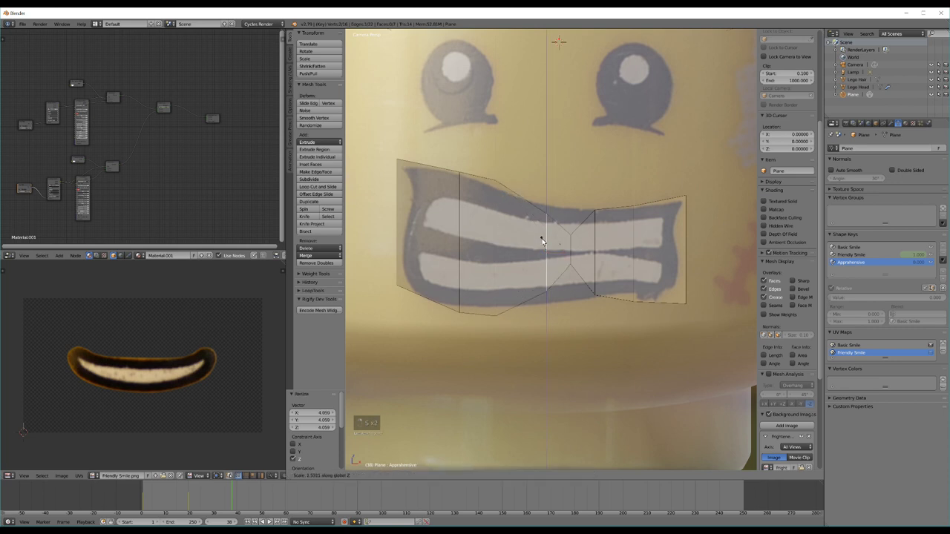
{"action": "left_click", "coordinate": [541, 238]}
{"action": "left_click_drag", "start_coordinate": [543, 236], "coordinate": [549, 242]}
Step: Scale the fifth edge from the mouth's left end along Z and lower it slightly to follow the reference mouth
{"action": "right_click", "coordinate": [573, 248]}
{"action": "key", "text": "s"}
{"action": "key", "text": "z"}
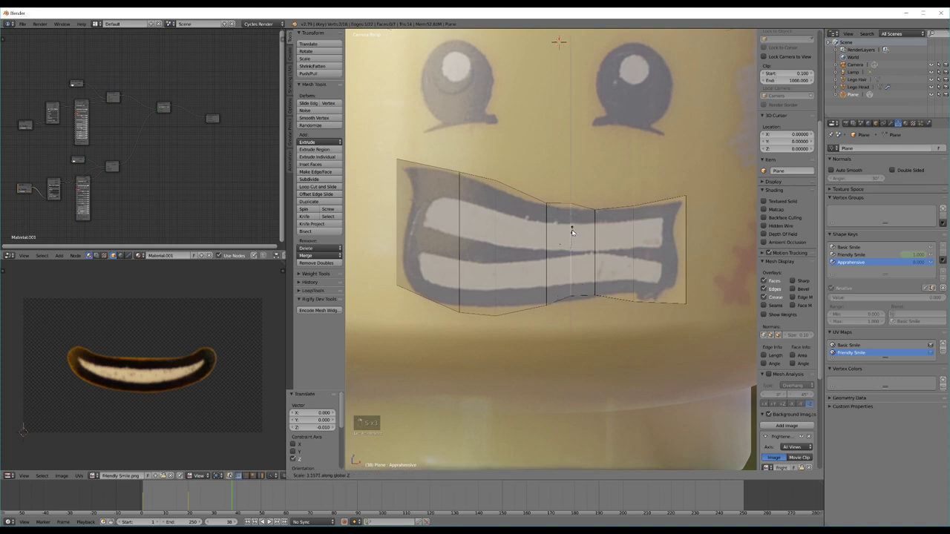
{"action": "left_click", "coordinate": [572, 231]}
{"action": "left_click_drag", "start_coordinate": [572, 231], "coordinate": [570, 238]}
{"action": "key", "text": "s"}
{"action": "key", "text": "z"}
{"action": "left_click", "coordinate": [570, 235]}
Step: Rescale the third edge from the mouth's right end along Z and shift it slightly down to smooth the outline
{"action": "right_click", "coordinate": [600, 240]}
{"action": "key", "text": "s"}
{"action": "key", "text": "z"}
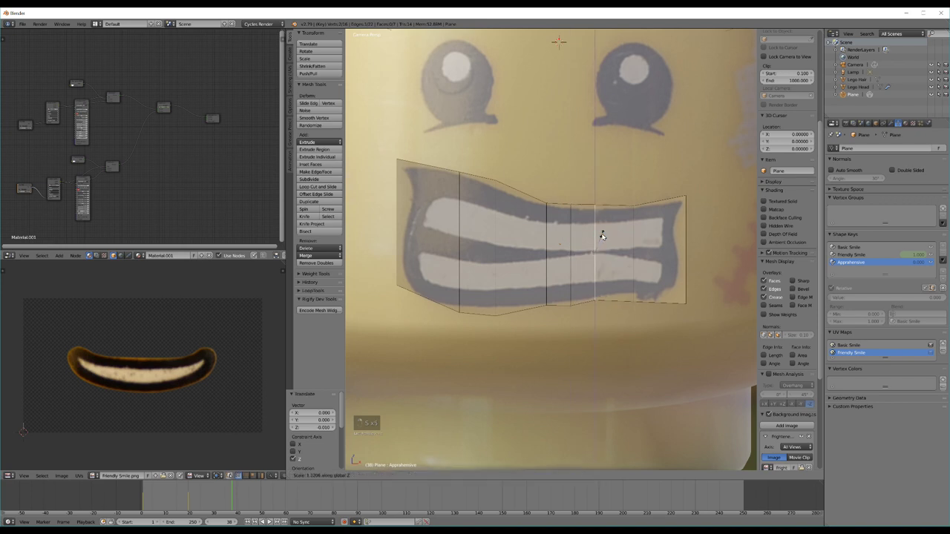
{"action": "left_click", "coordinate": [600, 235]}
{"action": "key", "text": "s"}
{"action": "key", "text": "z"}
{"action": "left_click", "coordinate": [578, 221]}
{"action": "right_click", "coordinate": [595, 247]}
{"action": "left_click_drag", "start_coordinate": [595, 239], "coordinate": [596, 242]}
Step: Fine-tune the size and position of the mouth's left and right end edges to enclose the reference mouth
{"action": "right_click", "coordinate": [405, 215]}
{"action": "key", "text": "s"}
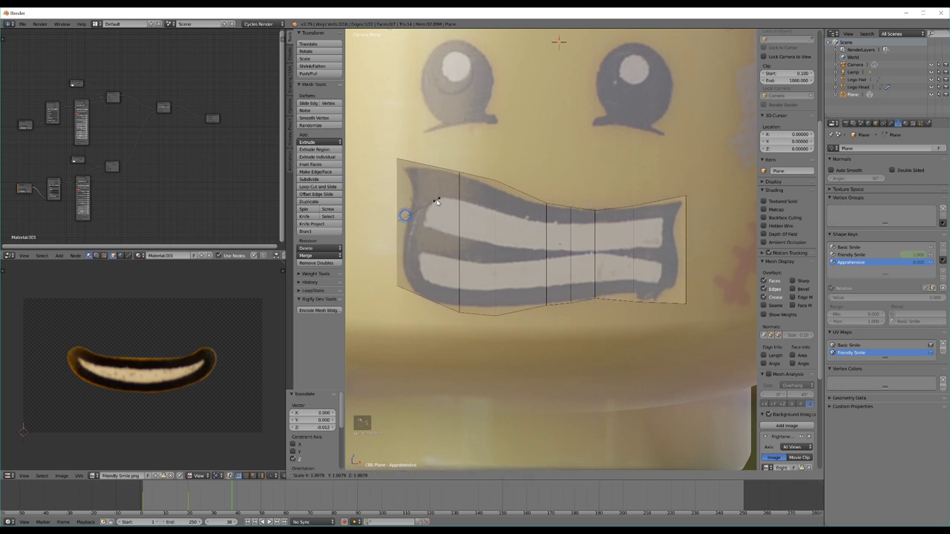
{"action": "left_click", "coordinate": [436, 201]}
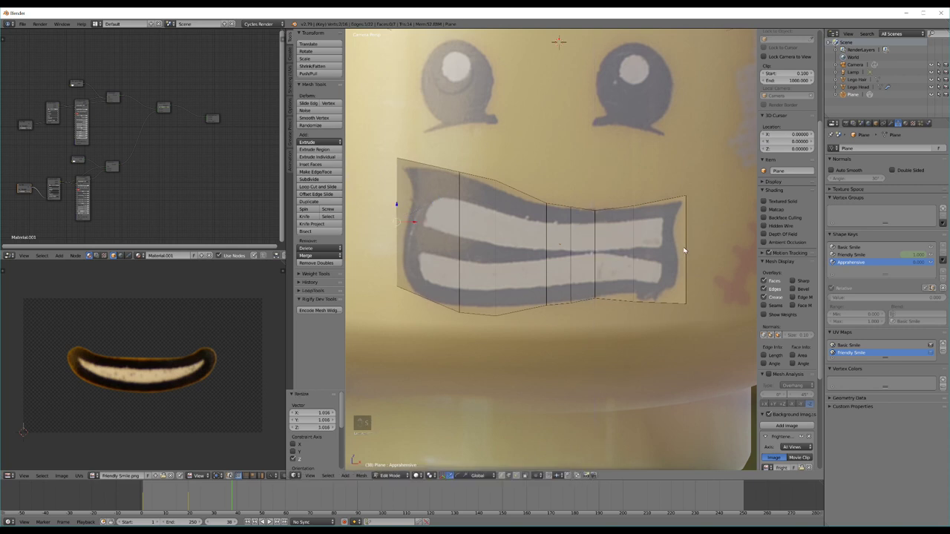
{"action": "right_click", "coordinate": [684, 245]}
{"action": "left_click_drag", "start_coordinate": [696, 251], "coordinate": [695, 250]}
{"action": "key", "text": "s"}
{"action": "left_click", "coordinate": [695, 262]}
Step: Duplicate the Friendly Smile nodes, from UV Map to Mix Shader, and place the copy beside the originals
{"action": "middle_click_drag", "start_coordinate": [97, 182], "coordinate": [175, 172]}
{"action": "scroll", "coordinate": [185, 158], "scroll_direction": "up", "scroll_amount": 3}
{"action": "key", "text": "a"}
{"action": "key", "text": "b"}
{"action": "left_click_drag", "start_coordinate": [45, 141], "coordinate": [188, 223]}
{"action": "middle_click_drag", "start_coordinate": [188, 222], "coordinate": [123, 195]}
{"action": "key", "text": "shift+d"}
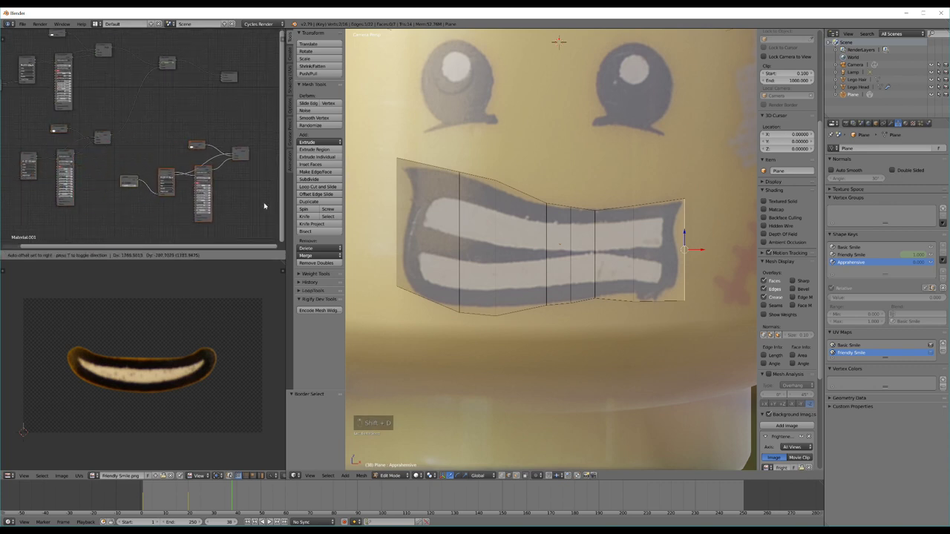
{"action": "left_click", "coordinate": [260, 201]}
Step: Move the Material Output node aside and insert a duplicate of the combining Mix Shader on the link before it
{"action": "middle_click_drag", "start_coordinate": [222, 104], "coordinate": [177, 129]}
{"action": "left_click", "coordinate": [190, 103]}
{"action": "left_click_drag", "start_coordinate": [190, 103], "coordinate": [269, 99]}
{"action": "middle_click_drag", "start_coordinate": [205, 117], "coordinate": [186, 122]}
{"action": "left_click", "coordinate": [102, 93]}
{"action": "key", "text": "shift+d"}
{"action": "left_click", "coordinate": [212, 104]}
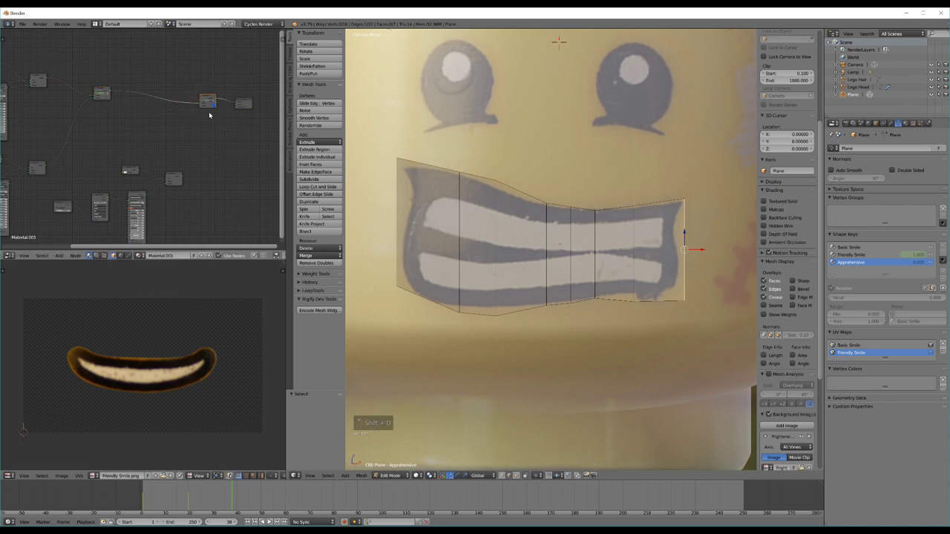
Step: Reposition the copied smile's Mix Shader and connect its output to the newly inserted combining Mix Shader
{"action": "left_click_drag", "start_coordinate": [180, 177], "coordinate": [172, 151]}
{"action": "scroll", "coordinate": [175, 154], "scroll_direction": "up", "scroll_amount": 8}
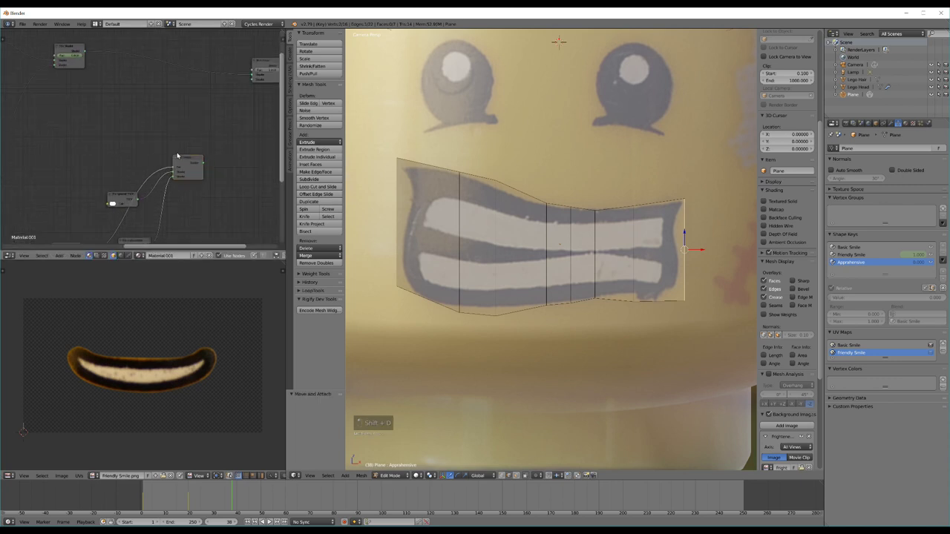
{"action": "middle_click_drag", "start_coordinate": [180, 156], "coordinate": [116, 162]}
{"action": "left_click_drag", "start_coordinate": [139, 170], "coordinate": [191, 81]}
Step: Select all of the mouth mesh and open the file browser to choose an image for the copied Image Texture node
{"action": "scroll", "coordinate": [187, 126], "scroll_direction": "down", "scroll_amount": 4}
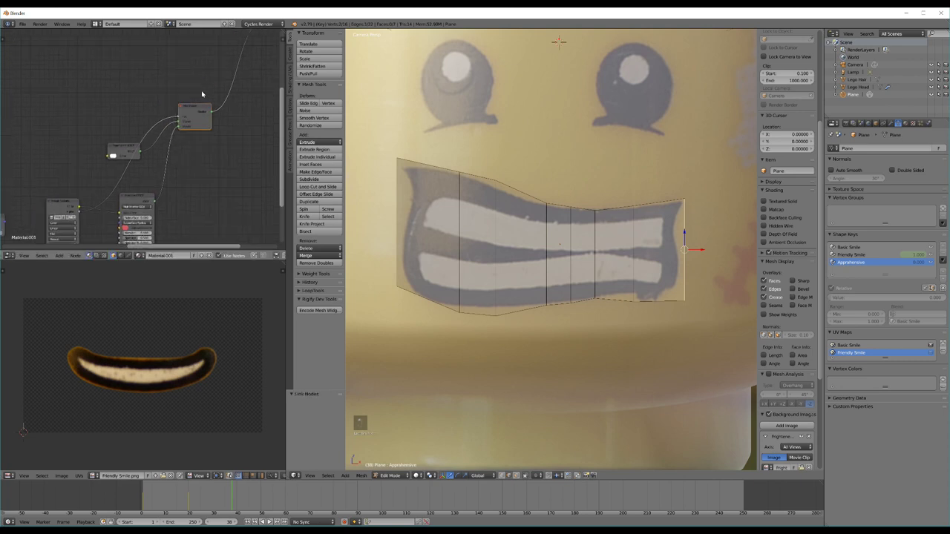
{"action": "middle_click_drag", "start_coordinate": [188, 138], "coordinate": [198, 125]}
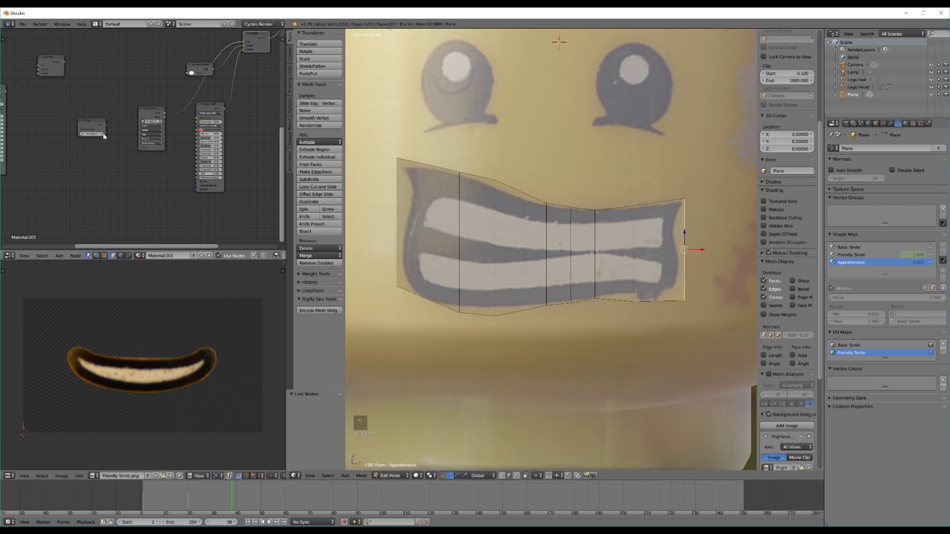
{"action": "scroll", "coordinate": [104, 135], "scroll_direction": "up", "scroll_amount": 2}
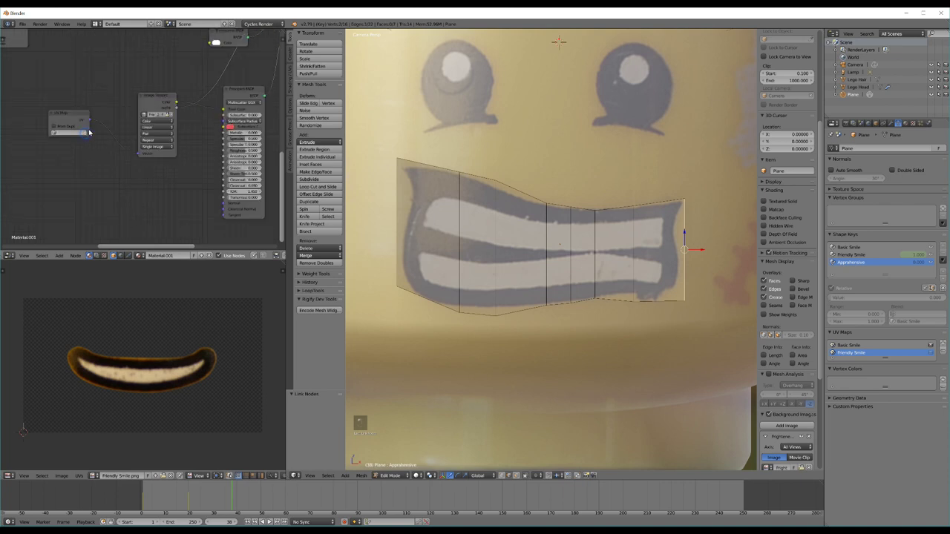
{"action": "middle_click_drag", "start_coordinate": [92, 131], "coordinate": [81, 179]}
{"action": "key", "text": "a"}
{"action": "key", "text": "a"}
{"action": "key", "text": "a"}
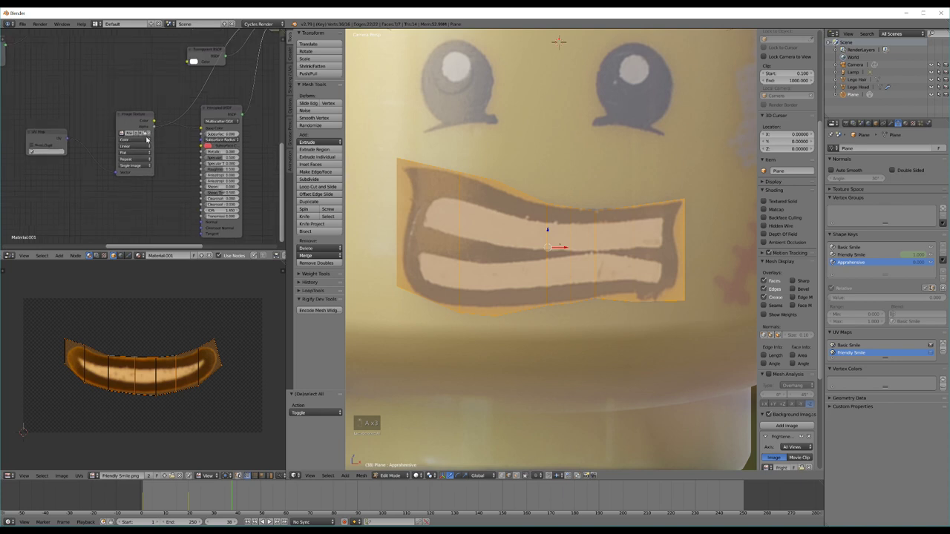
{"action": "left_click", "coordinate": [148, 135]}
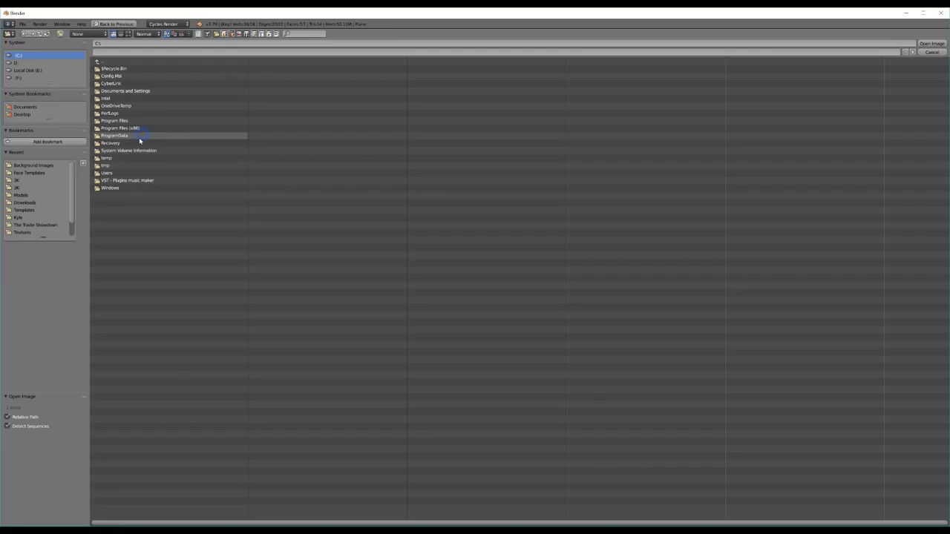
Step: Load Apprehensive.png from the Face Templates folder into the new image texture node
{"action": "left_click", "coordinate": [26, 173]}
{"action": "left_click", "coordinate": [127, 33]}
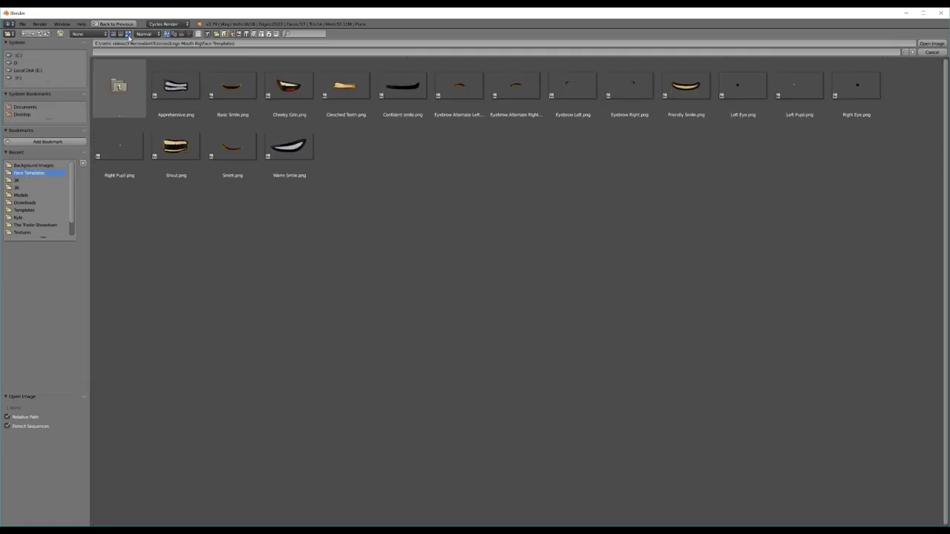
{"action": "double_click", "coordinate": [178, 88]}
{"action": "middle_click_drag", "start_coordinate": [136, 160], "coordinate": [186, 127]}
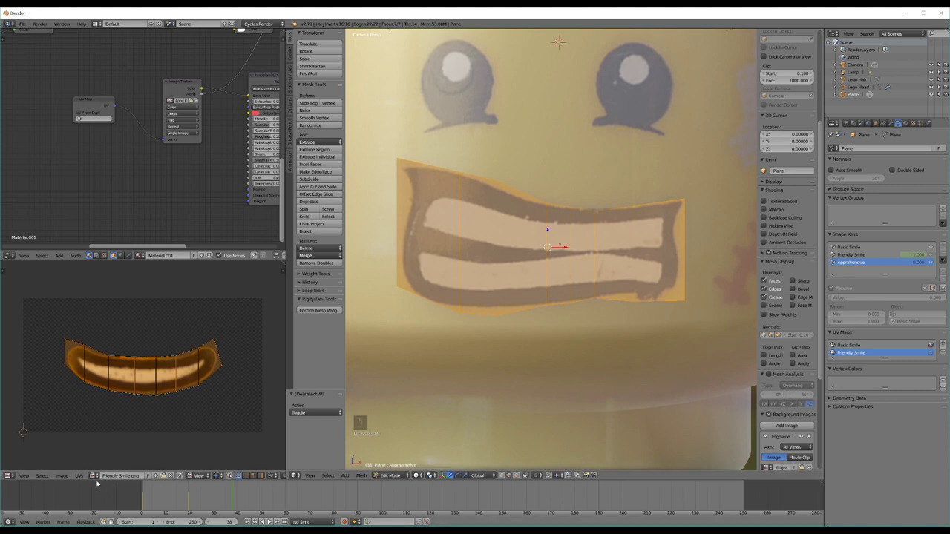
Step: Show Apprehensive.png in the UV editor and project the mouth plane's UVs with Project From View (Bounds)
{"action": "left_click", "coordinate": [95, 476]}
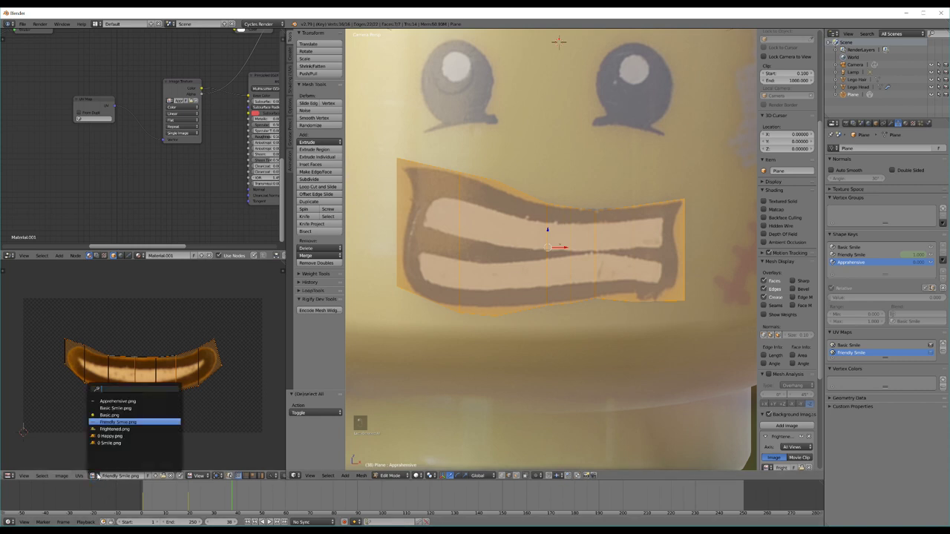
{"action": "left_click", "coordinate": [125, 401]}
{"action": "scroll", "coordinate": [209, 330], "scroll_direction": "down", "scroll_amount": 2}
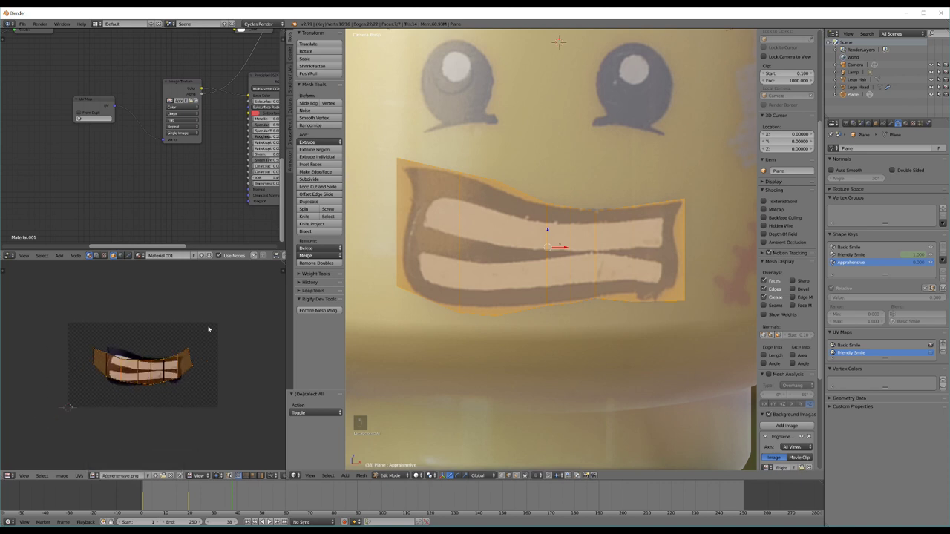
{"action": "key", "text": "u"}
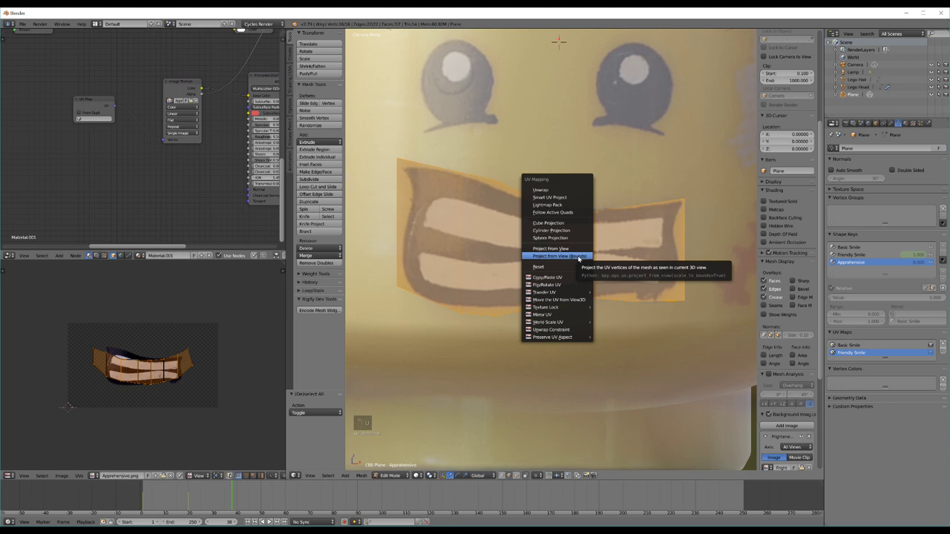
{"action": "left_click", "coordinate": [578, 258]}
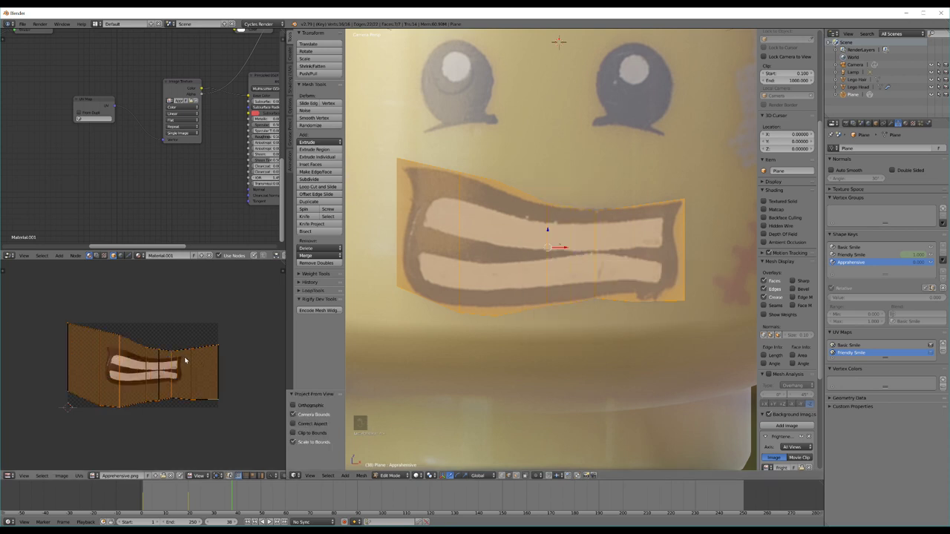
Step: Scale the projected UVs to about 0.52 and move them over the apprehensive mouth in the image
{"action": "key", "text": "s"}
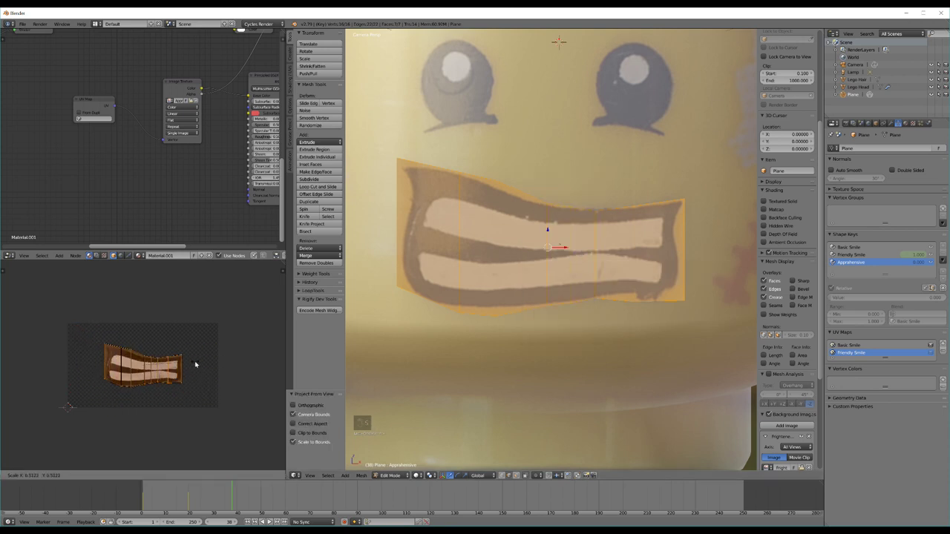
{"action": "left_click", "coordinate": [196, 363]}
{"action": "key", "text": "g"}
{"action": "left_click", "coordinate": [196, 362]}
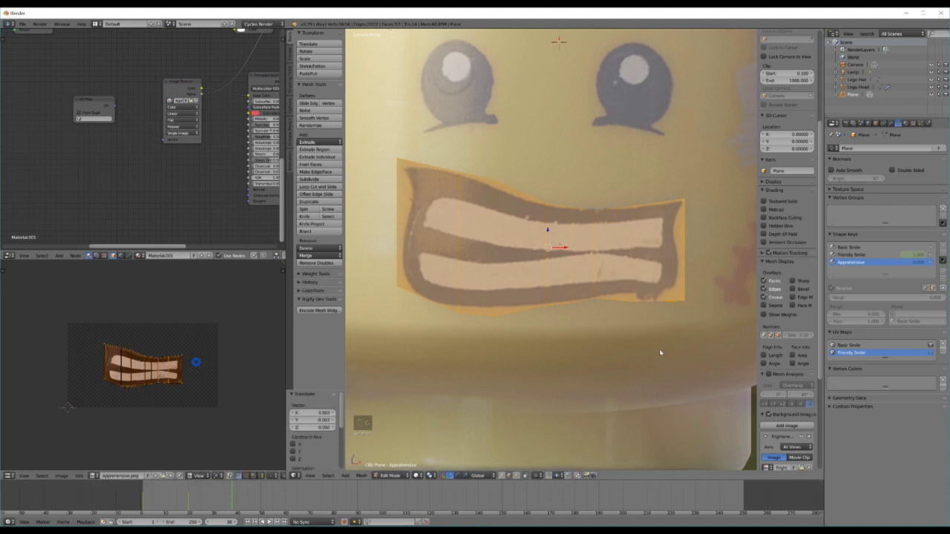
Step: Add a UV map to the mouth plane and name it Apprehensive
{"action": "left_click", "coordinate": [943, 344]}
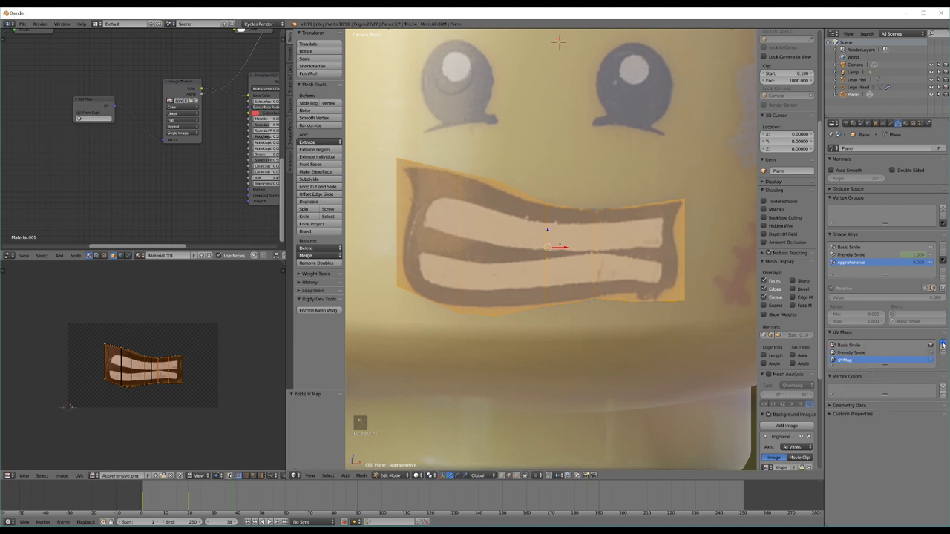
{"action": "double_click", "coordinate": [846, 360]}
{"action": "type", "text": "Apprehensive"}
Step: Activate the Friendly Smile UV map and shape key, and show Friendly Smile.png in the UV editor
{"action": "left_click", "coordinate": [848, 354]}
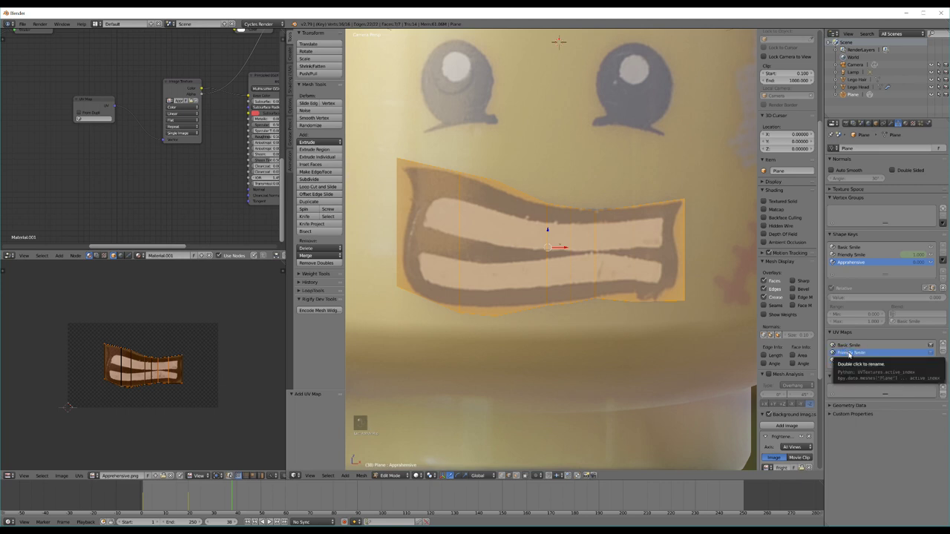
{"action": "left_click", "coordinate": [849, 347]}
{"action": "left_click", "coordinate": [851, 354]}
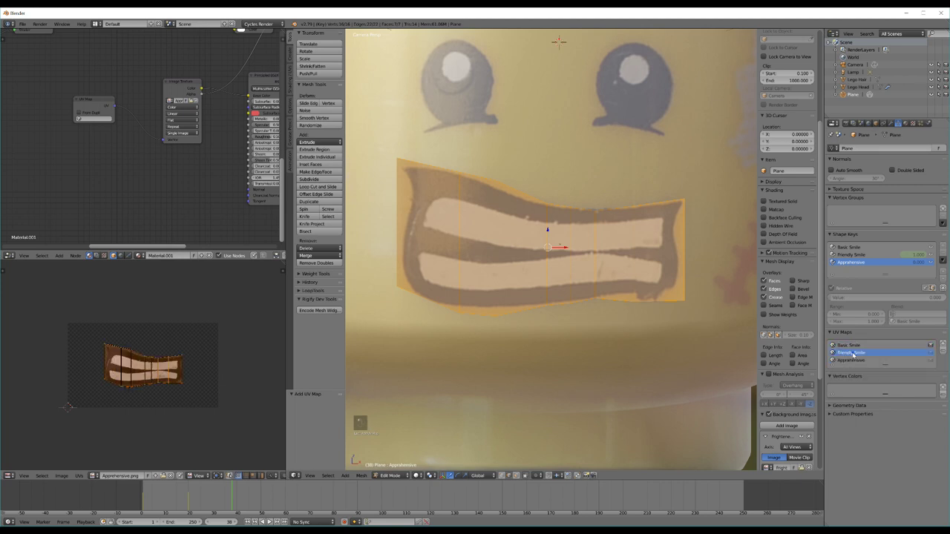
{"action": "left_click", "coordinate": [850, 255]}
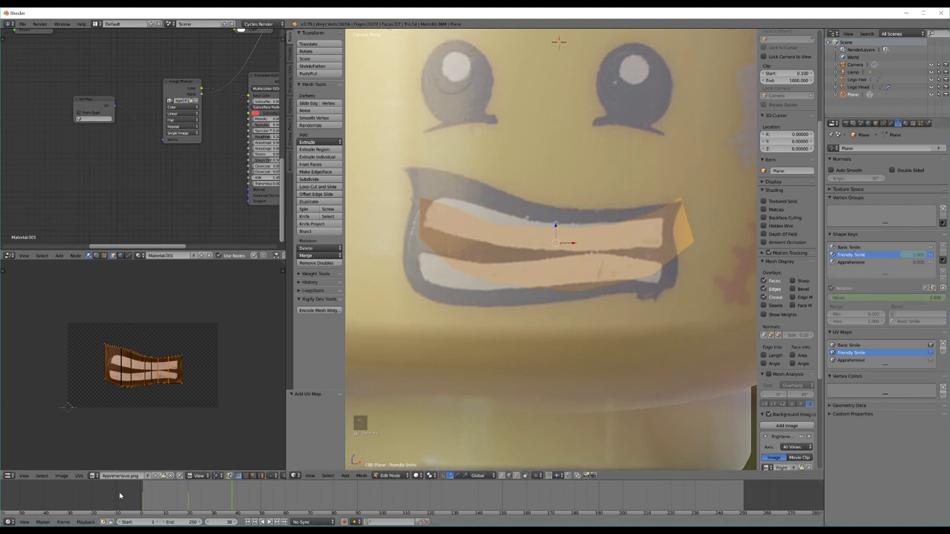
{"action": "left_click", "coordinate": [95, 475]}
{"action": "left_click", "coordinate": [115, 409]}
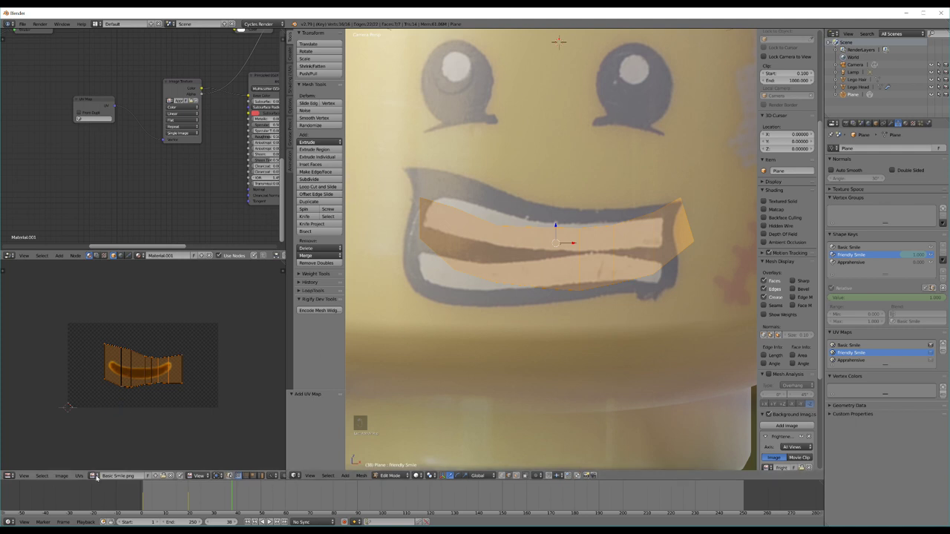
{"action": "left_click", "coordinate": [95, 476]}
{"action": "left_click", "coordinate": [111, 422]}
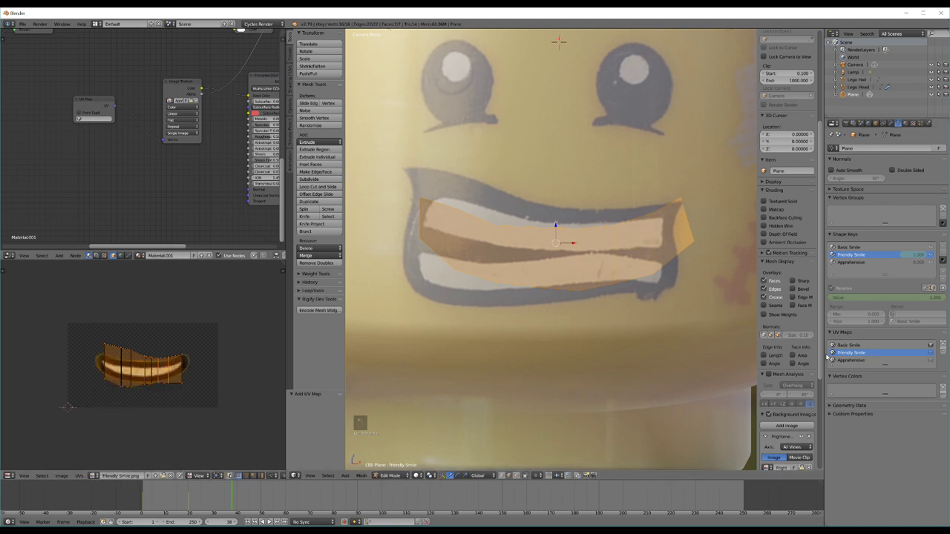
Step: Reproject the Friendly Smile UVs from view to bounds, then scale, flatten vertically to about 0.61 and move them to fit the smile image
{"action": "key", "text": "u"}
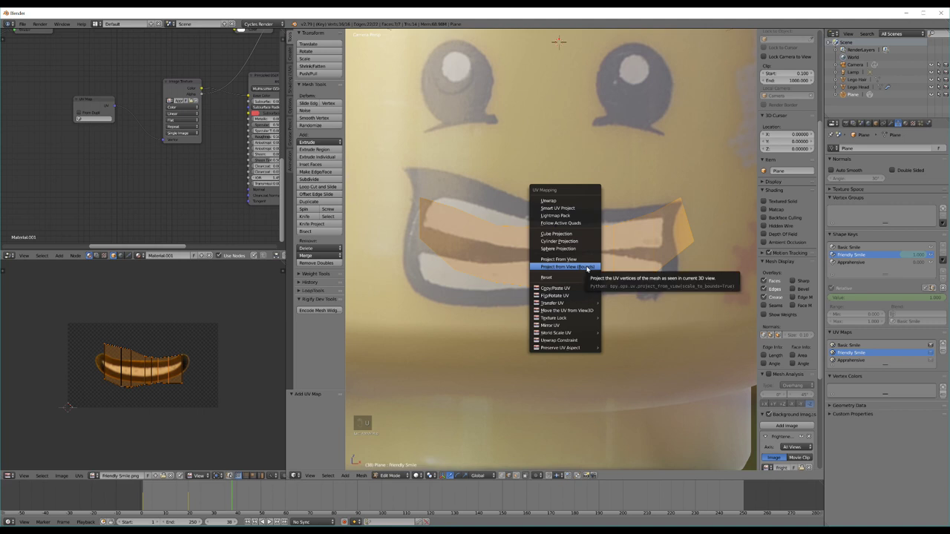
{"action": "left_click", "coordinate": [586, 269]}
{"action": "key", "text": "s"}
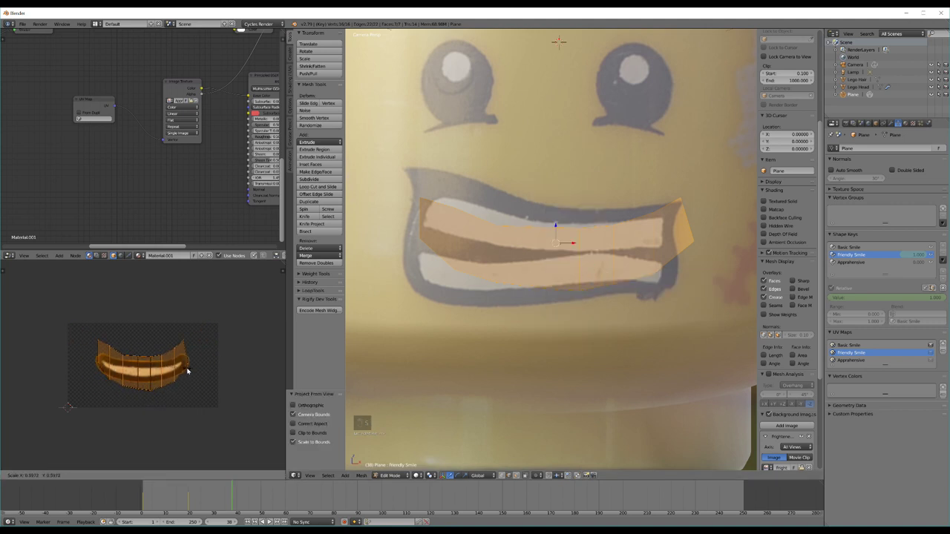
{"action": "left_click", "coordinate": [191, 377]}
{"action": "key", "text": "s"}
{"action": "key", "text": "y"}
{"action": "left_click", "coordinate": [175, 376]}
{"action": "key", "text": "g"}
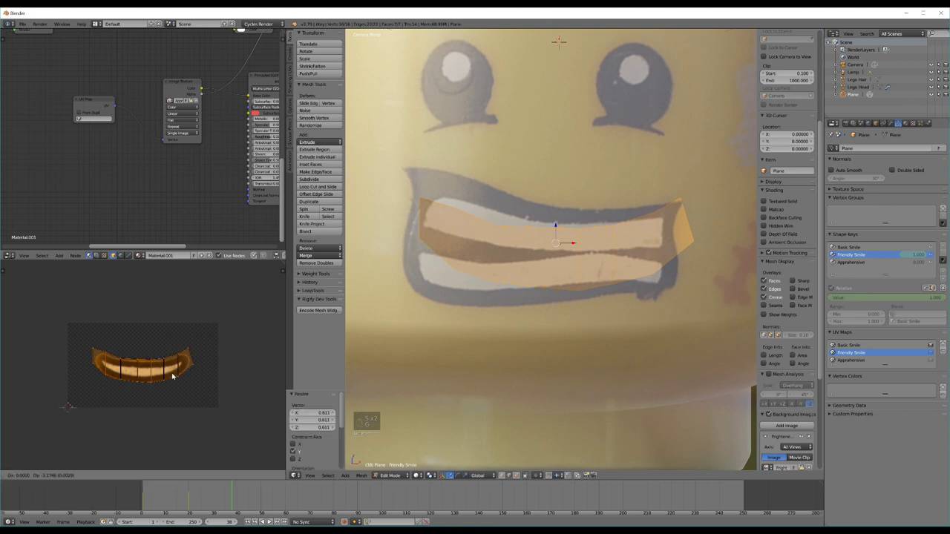
{"action": "left_click", "coordinate": [171, 379]}
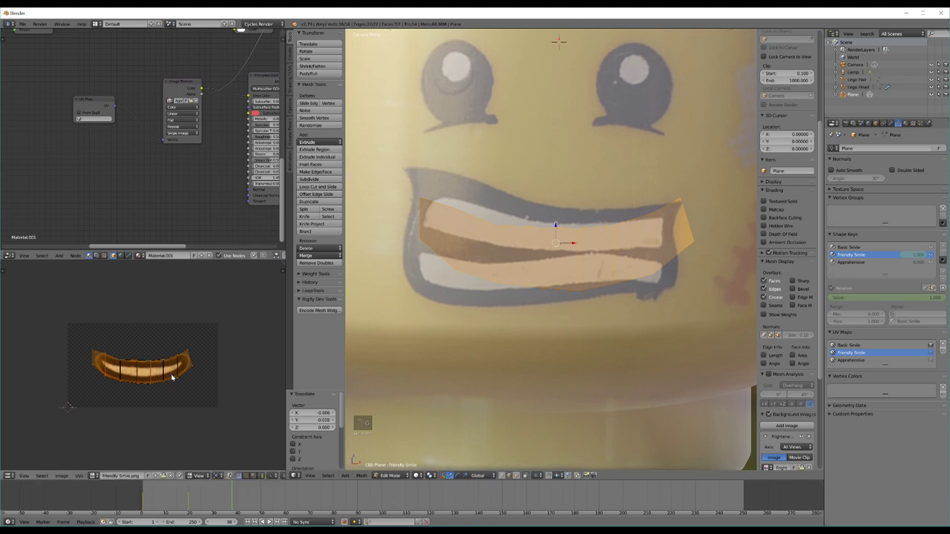
Step: Activate the Apprehensive UV map and shape key, and show Apprehensive.png in the UV editor
{"action": "left_click", "coordinate": [852, 360]}
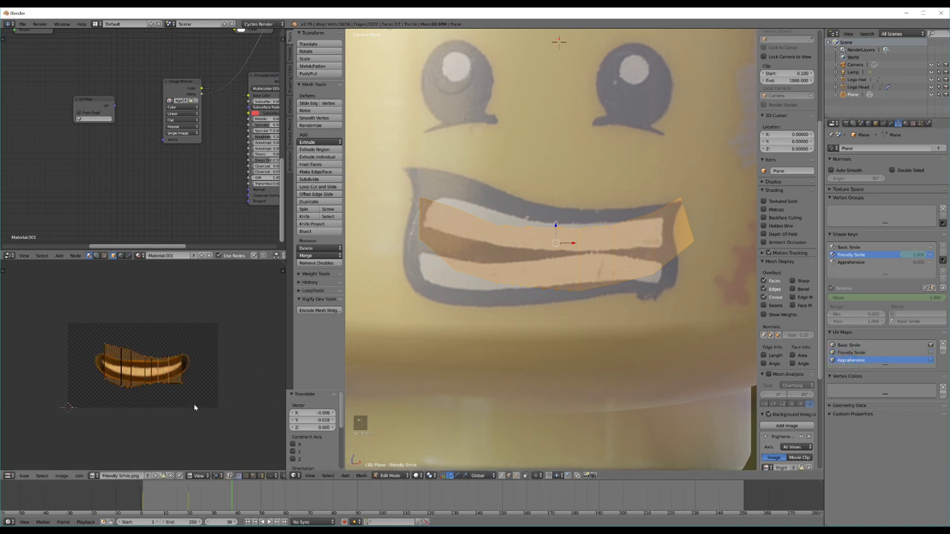
{"action": "left_click", "coordinate": [94, 476]}
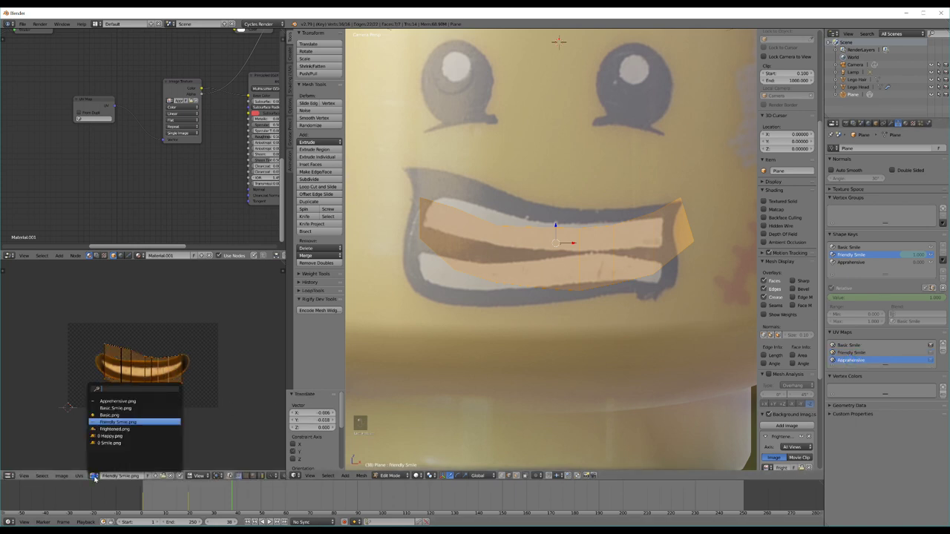
{"action": "left_click", "coordinate": [124, 402]}
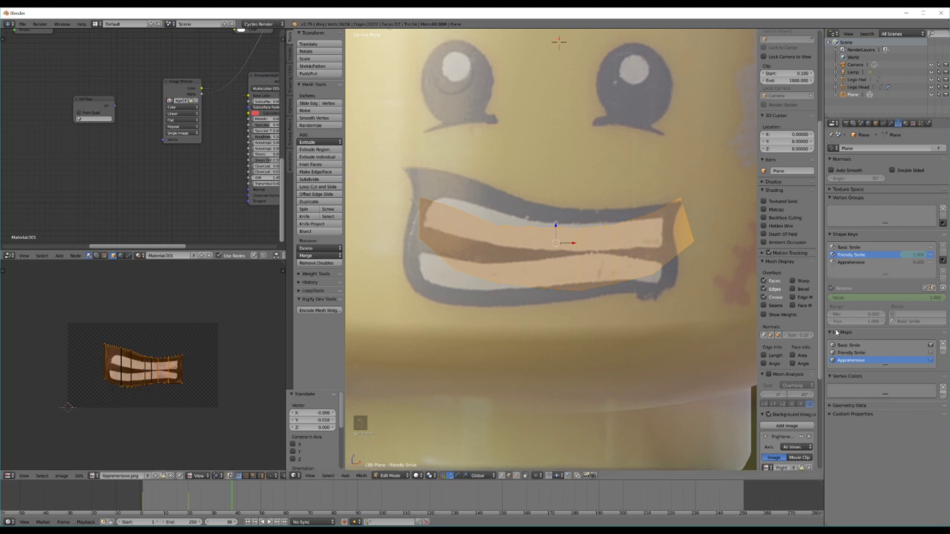
{"action": "left_click", "coordinate": [861, 263]}
{"action": "left_click", "coordinate": [871, 263]}
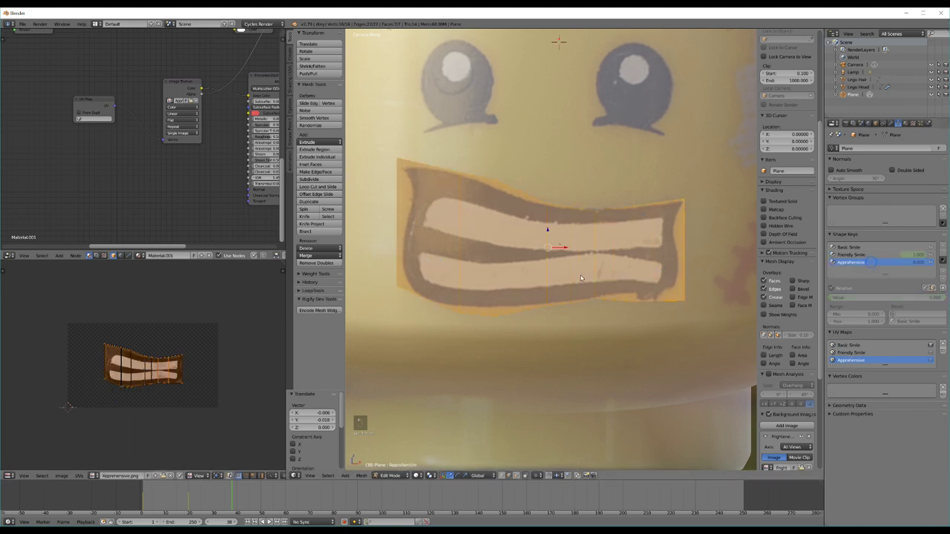
Step: Assign the Apprehensive UV map to the new UV Map node and keep that map active on the mesh
{"action": "middle_click_drag", "start_coordinate": [186, 135], "coordinate": [178, 155]}
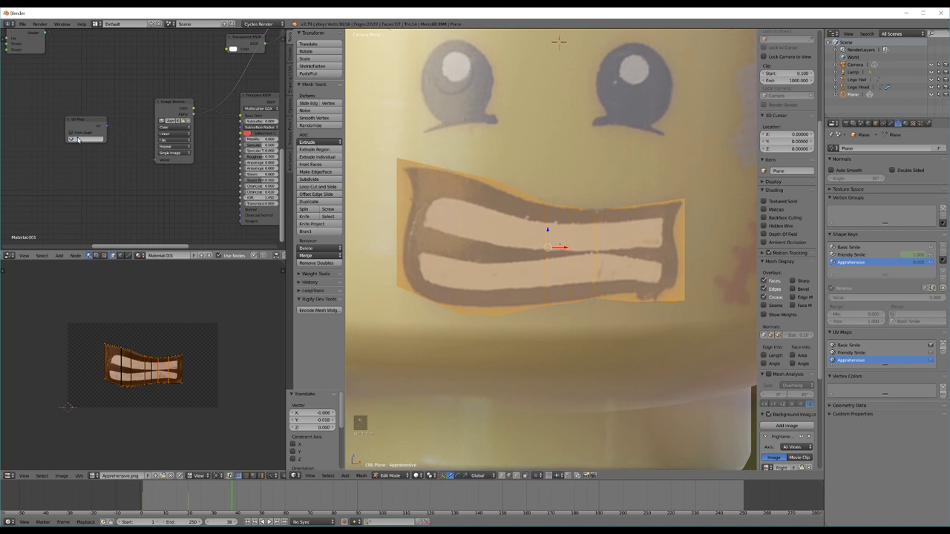
{"action": "left_click", "coordinate": [77, 139]}
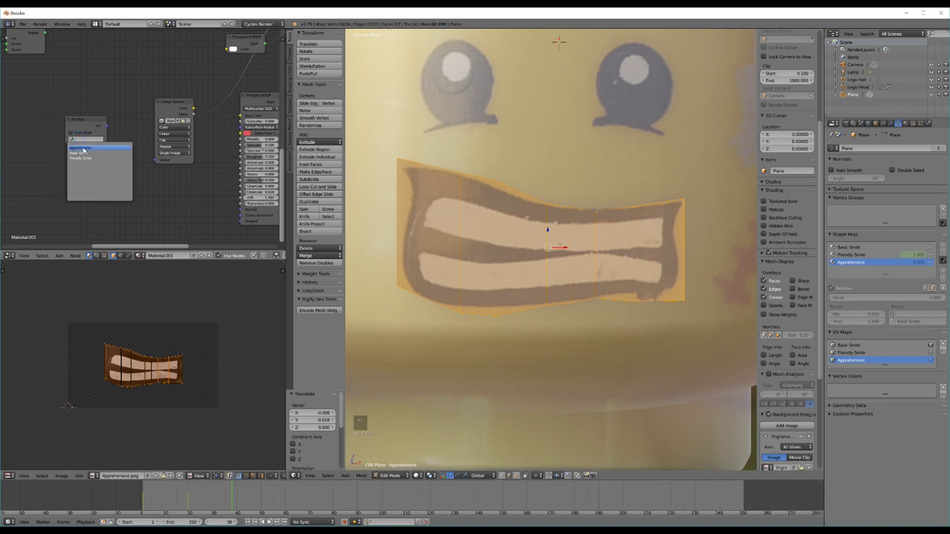
{"action": "left_click", "coordinate": [79, 148]}
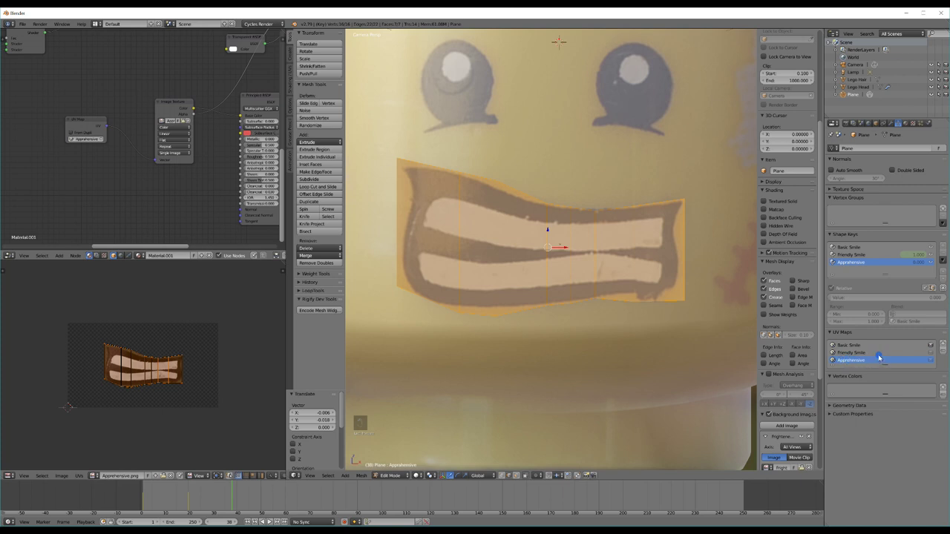
{"action": "left_click", "coordinate": [854, 353]}
{"action": "left_click", "coordinate": [853, 360]}
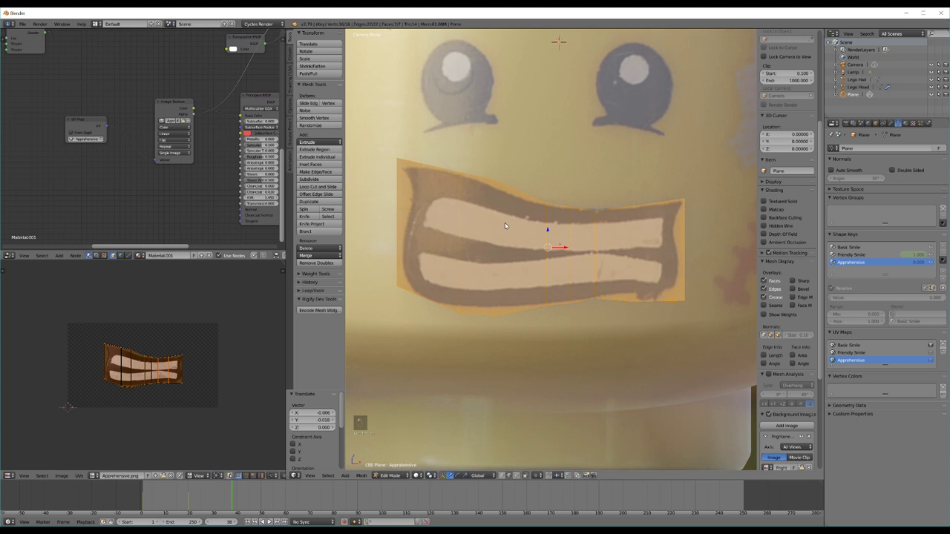
Step: Return the mouth plane to Object Mode and adjust the factor of the last mix shader
{"action": "key", "text": "Tab"}
{"action": "scroll", "coordinate": [535, 225], "scroll_direction": "down", "scroll_amount": 3}
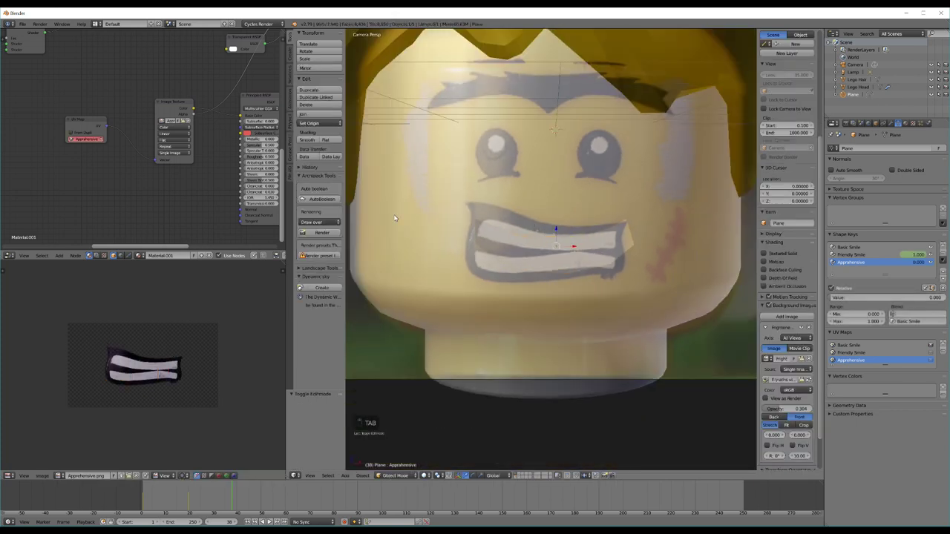
{"action": "middle_click_drag", "start_coordinate": [207, 136], "coordinate": [42, 246]}
{"action": "middle_click_drag", "start_coordinate": [123, 129], "coordinate": [40, 254]}
{"action": "scroll", "coordinate": [90, 139], "scroll_direction": "down", "scroll_amount": 1}
{"action": "mouse_move", "coordinate": [91, 144]}
{"action": "middle_mouse_down"}
{"action": "mouse_move", "coordinate": [212, 159]}
{"action": "mouse_move", "coordinate": [107, 152]}
{"action": "middle_mouse_up"}
{"action": "left_click_drag", "start_coordinate": [233, 132], "coordinate": [185, 130]}
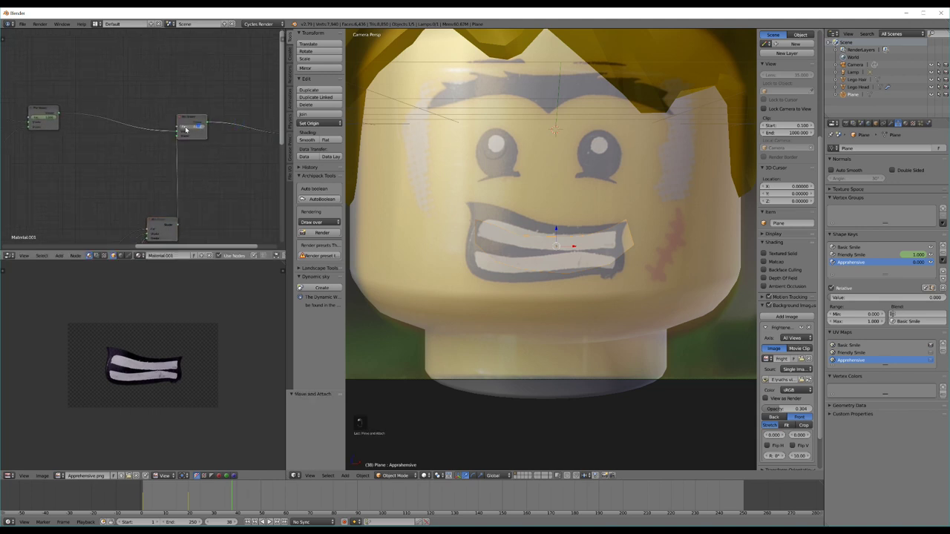
Step: Preview the head in rendered shading, set the background image opacity to 0 and lower the last mix shader's factor
{"action": "key", "text": "shift+z"}
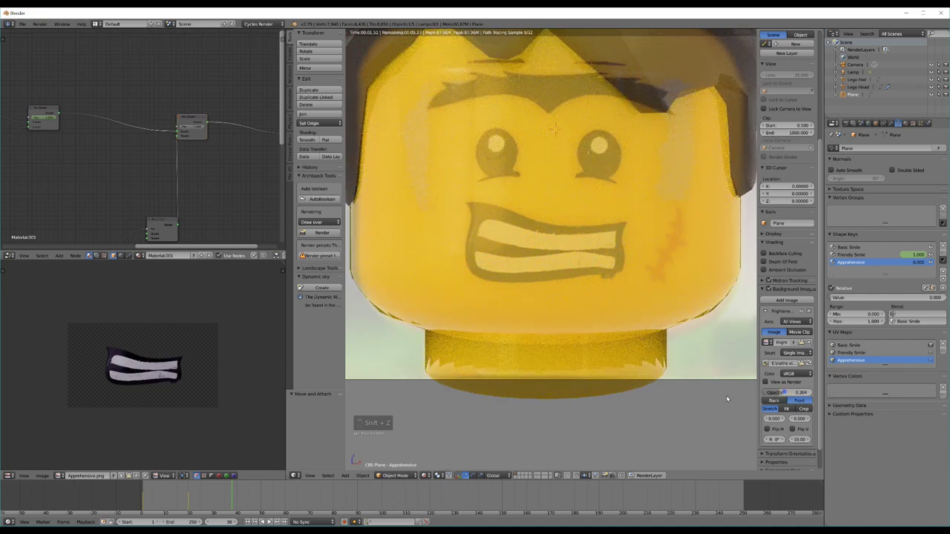
{"action": "left_click_drag", "start_coordinate": [728, 399], "coordinate": [668, 378]}
{"action": "left_click_drag", "start_coordinate": [196, 127], "coordinate": [125, 132]}
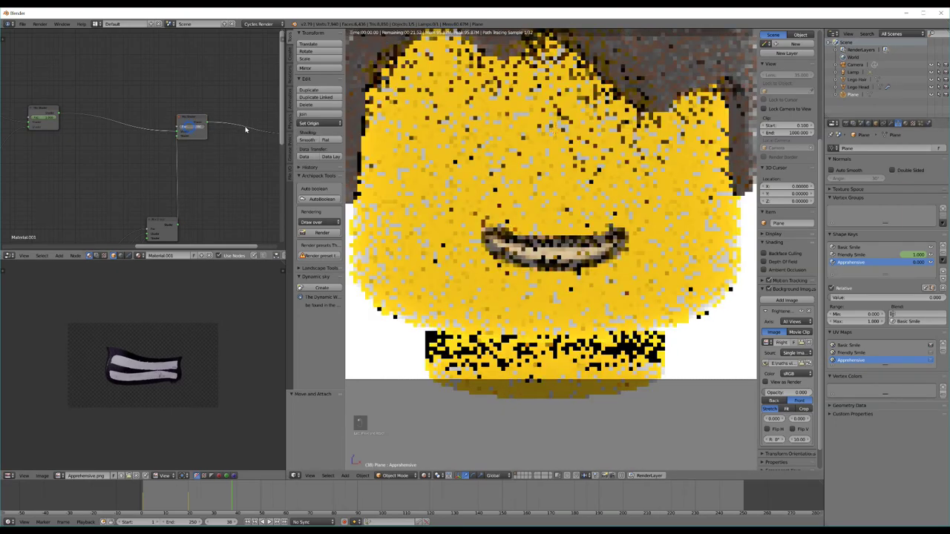
Step: Set the Apprehensive shape key's value to 1.000 and check the mouth in rendered shading
{"action": "key", "text": "shift+z"}
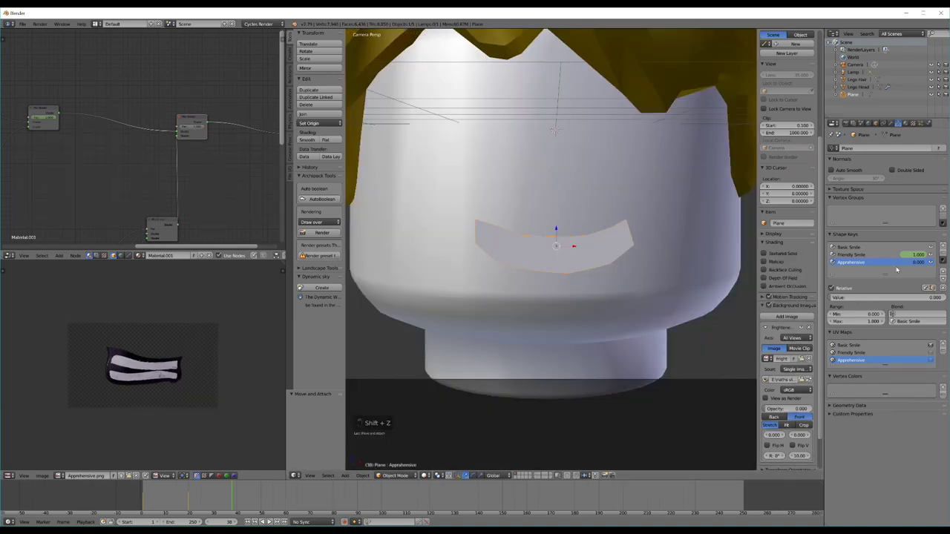
{"action": "left_click_drag", "start_coordinate": [845, 298], "coordinate": [944, 299]}
{"action": "key", "text": "shift+z"}
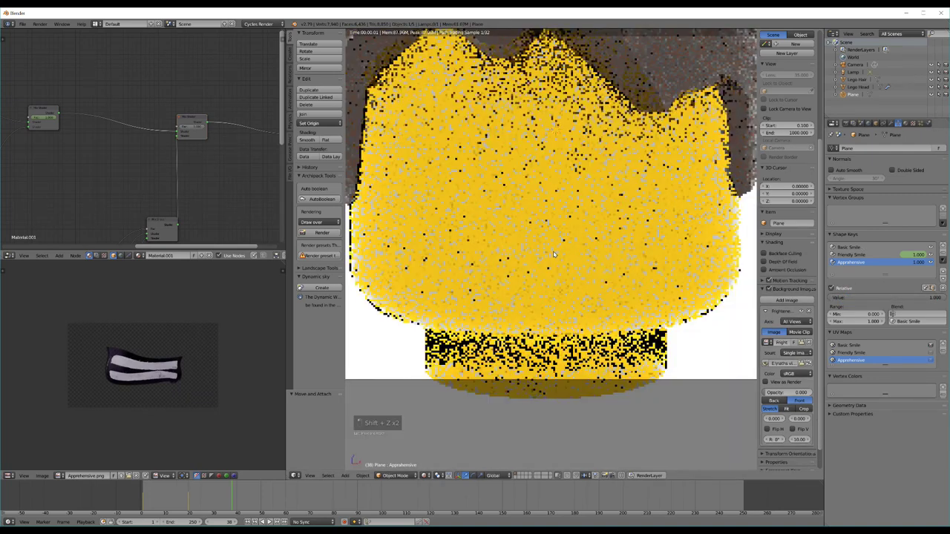
{"action": "key", "text": "shift+z"}
{"action": "key", "text": "KP_0"}
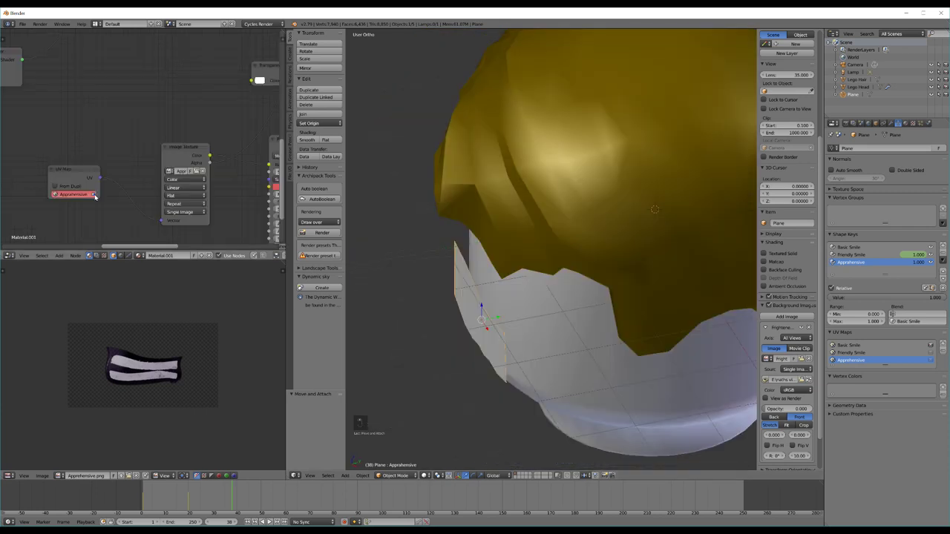
Step: Clear and reassign the Apprehensive UV map in the UV Map node, then preview the face in rendered shading
{"action": "left_click", "coordinate": [93, 195]}
{"action": "left_click", "coordinate": [59, 196]}
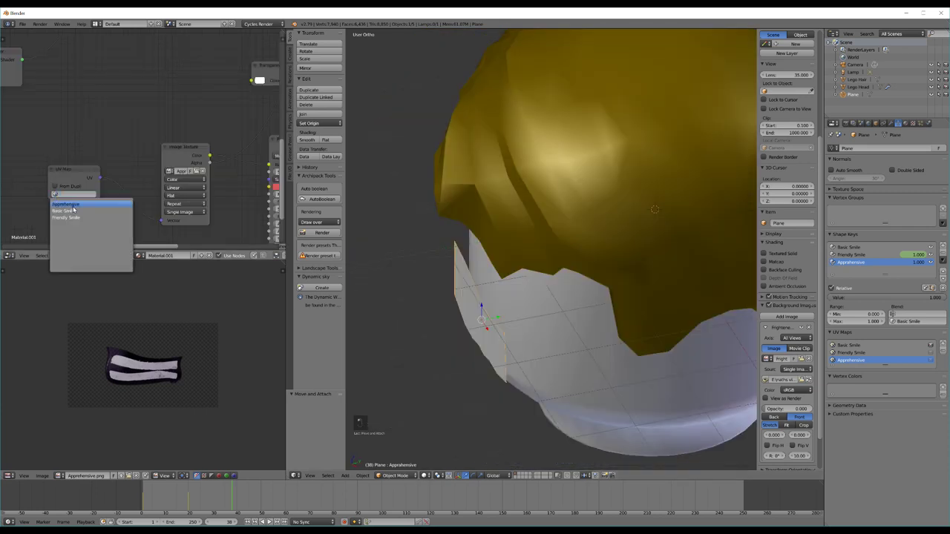
{"action": "left_click", "coordinate": [65, 204]}
{"action": "scroll", "coordinate": [67, 151], "scroll_direction": "down", "scroll_amount": 1}
{"action": "scroll", "coordinate": [99, 152], "scroll_direction": "down", "scroll_amount": 2}
{"action": "middle_click_drag", "start_coordinate": [406, 291], "coordinate": [487, 305]}
{"action": "key", "text": "shift+z"}
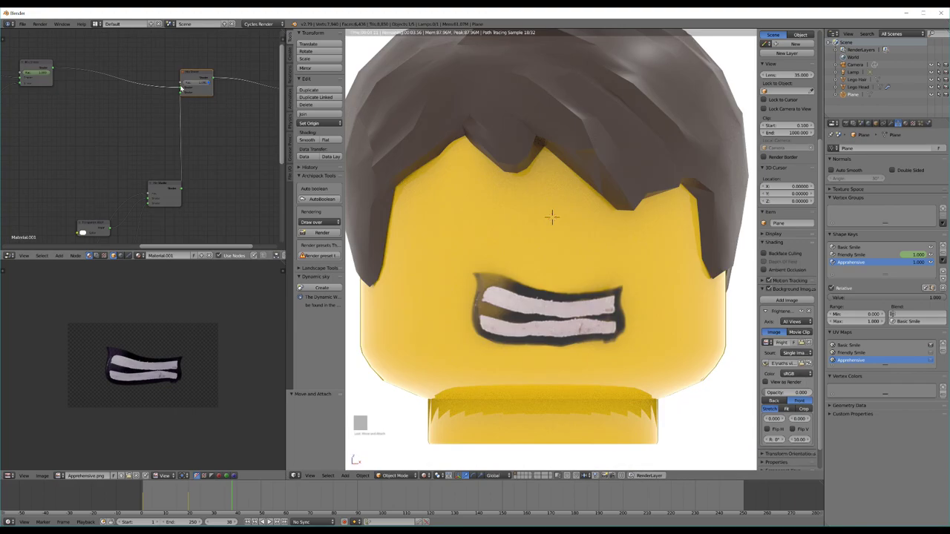
Step: Set the Apprehensive shape key's value and the last mix shader's factor to 0.000
{"action": "left_click_drag", "start_coordinate": [194, 83], "coordinate": [287, 82]}
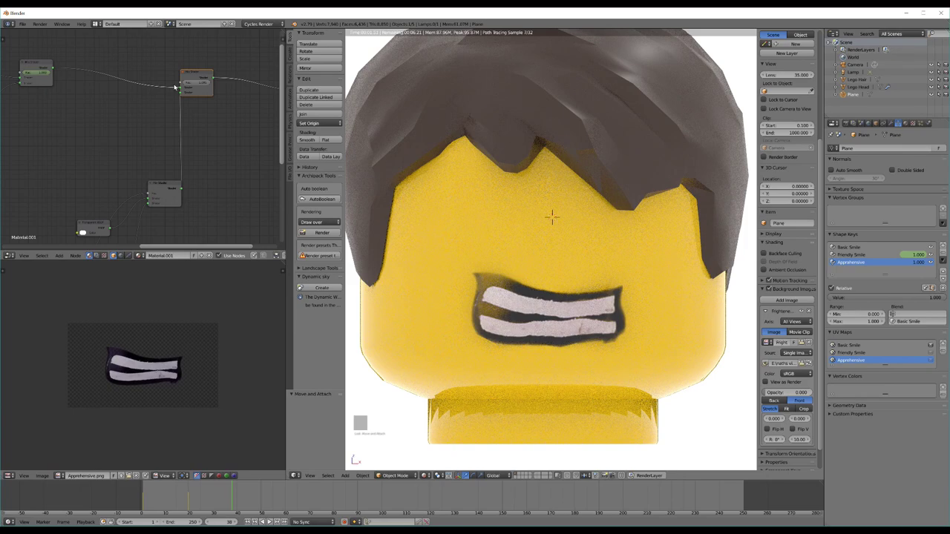
{"action": "left_click_drag", "start_coordinate": [186, 88], "coordinate": [238, 81]}
{"action": "left_click_drag", "start_coordinate": [176, 88], "coordinate": [250, 81]}
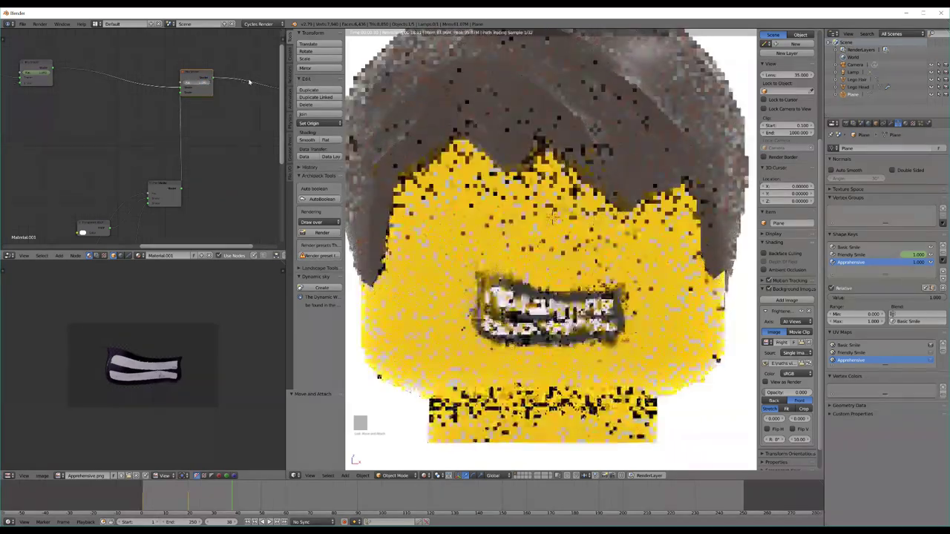
{"action": "scroll", "coordinate": [524, 282], "scroll_direction": "down", "scroll_amount": 4}
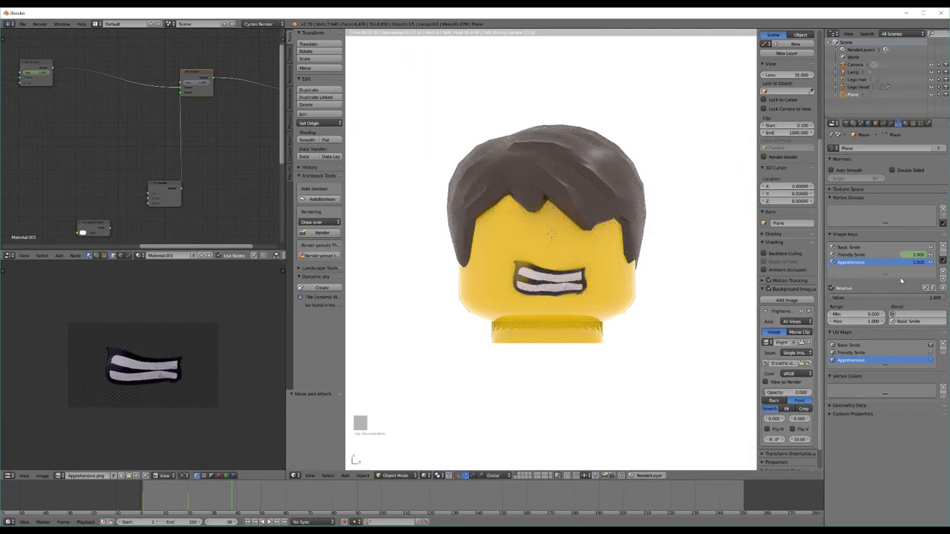
{"action": "left_click_drag", "start_coordinate": [933, 298], "coordinate": [775, 317]}
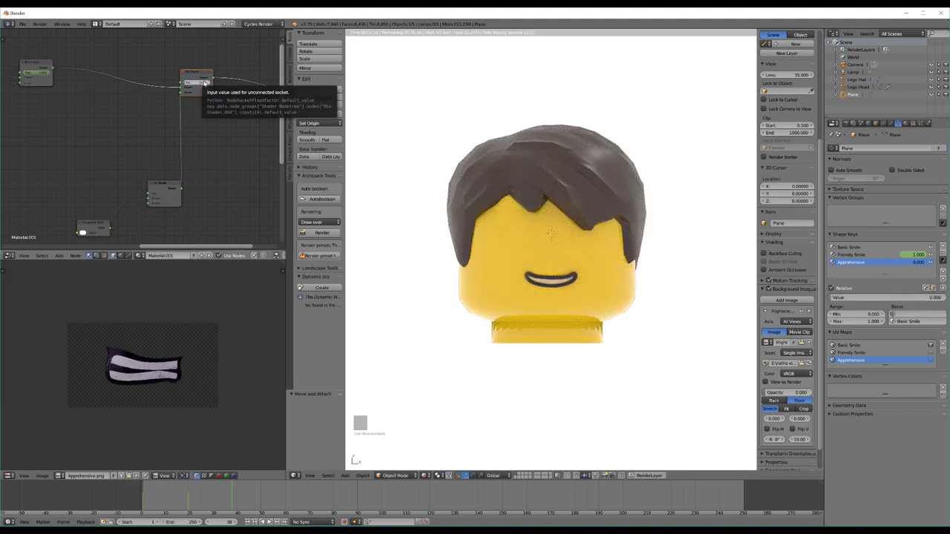
{"action": "scroll", "coordinate": [197, 89], "scroll_direction": "up", "scroll_amount": 4}
{"action": "middle_click_drag", "start_coordinate": [189, 113], "coordinate": [139, 138]}
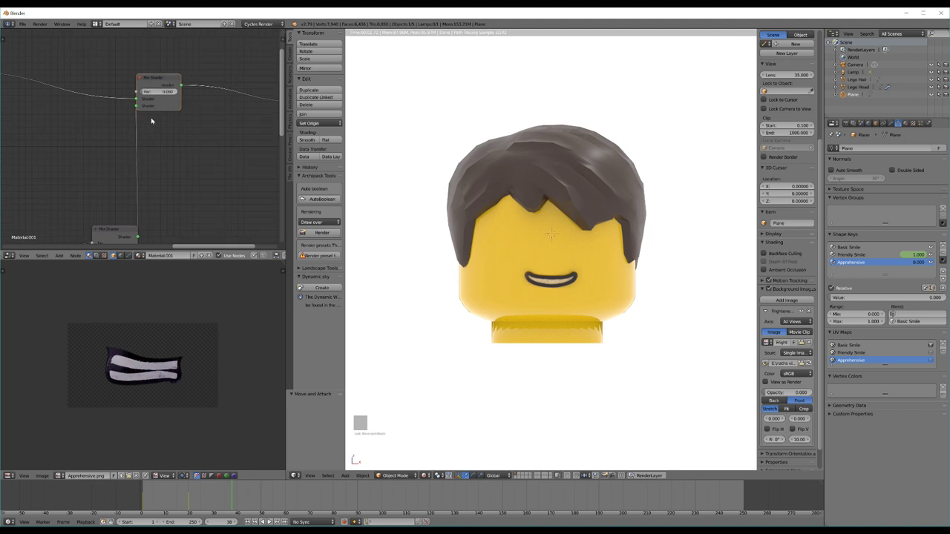
Step: Set the last mix shader's factor and the Apprehensive shape key's value to 1.000
{"action": "left_click_drag", "start_coordinate": [152, 91], "coordinate": [208, 90]}
{"action": "left_click_drag", "start_coordinate": [863, 299], "coordinate": [840, 298]}
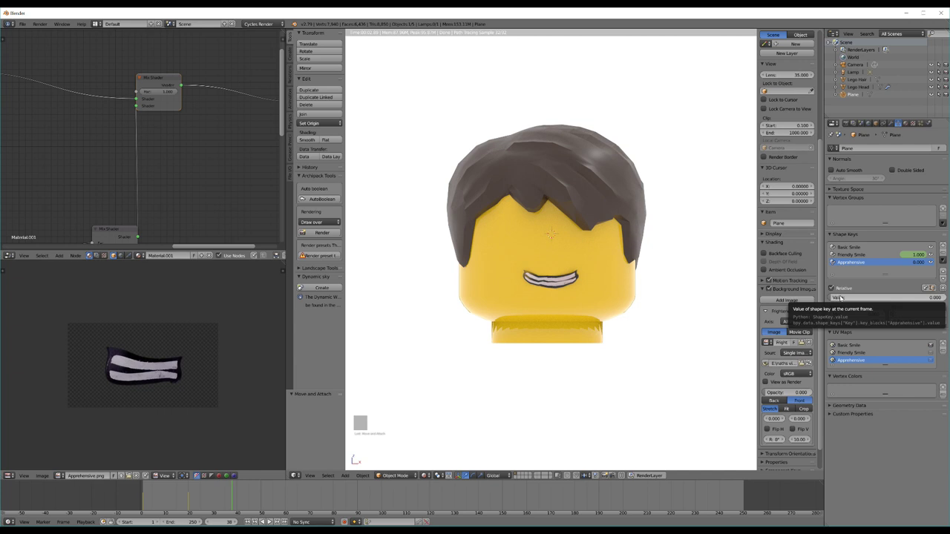
{"action": "left_click_drag", "start_coordinate": [840, 298], "coordinate": [906, 295]}
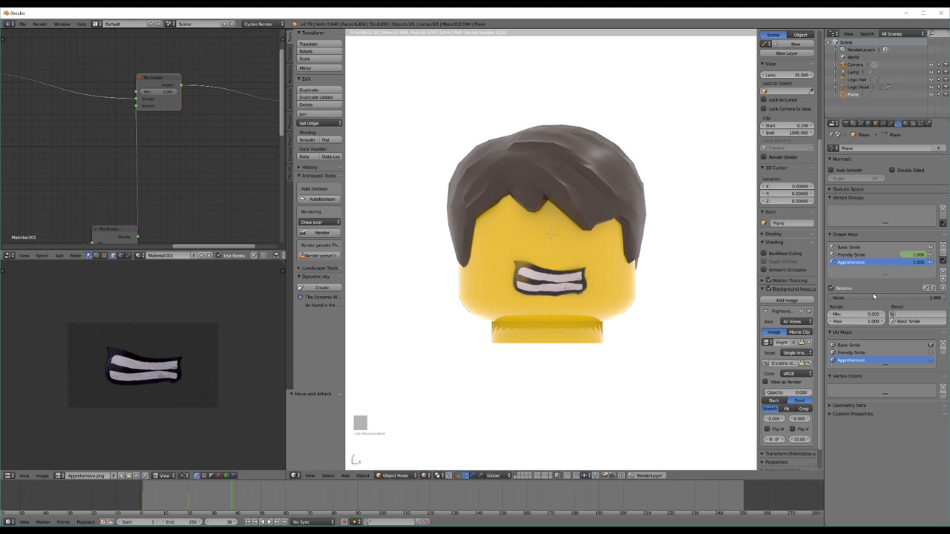
Step: Add a mesh plane in solid shading, rotate it 90 degrees about X and move it about 2.8 units along negative Y
{"action": "key", "text": "shift+z"}
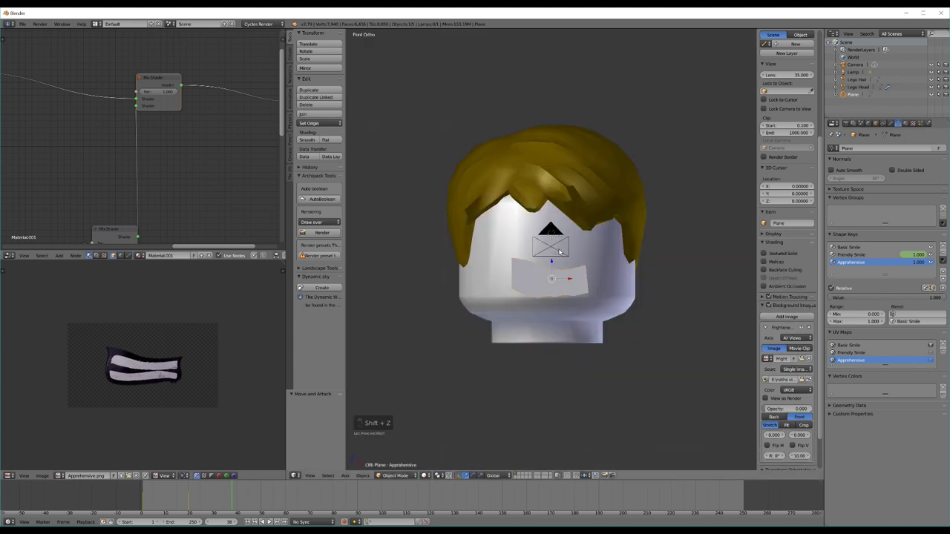
{"action": "key", "text": "shift+a"}
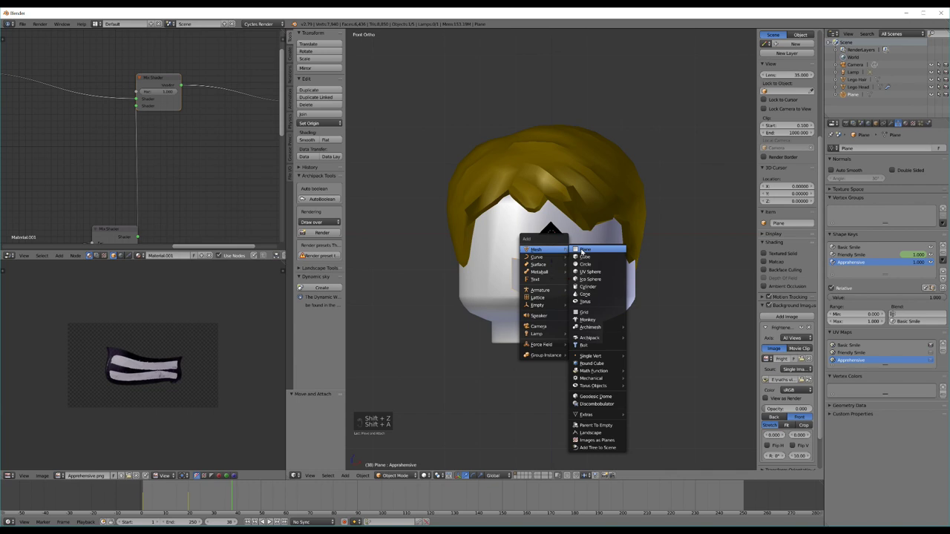
{"action": "left_click", "coordinate": [583, 252]}
{"action": "middle_click_drag", "start_coordinate": [519, 249], "coordinate": [547, 263]}
{"action": "type", "text": "x90"}
{"action": "key", "text": "Return"}
{"action": "left_click_drag", "start_coordinate": [609, 222], "coordinate": [531, 257]}
{"action": "middle_click_drag", "start_coordinate": [461, 293], "coordinate": [502, 291]}
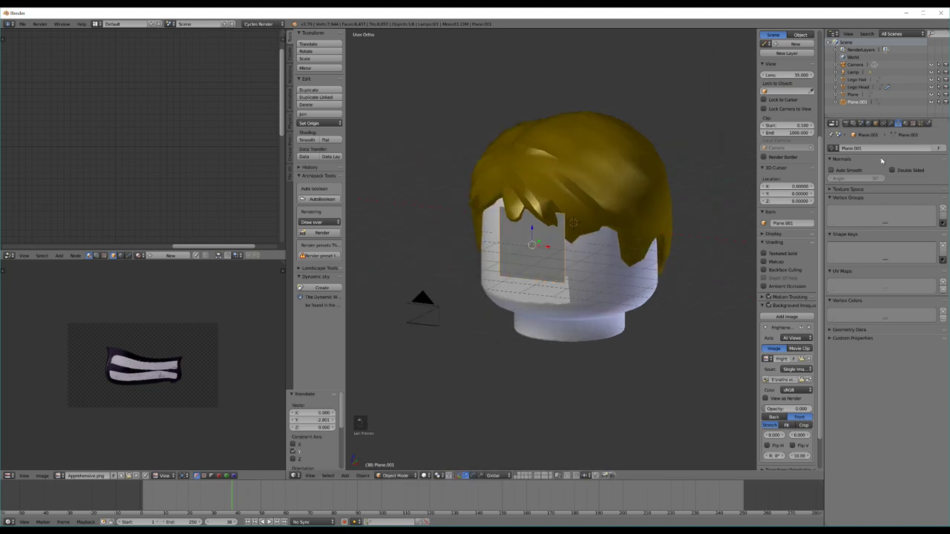
Step: Add a Subdivision Surface modifier to the new plane with 6 view and 6 render subdivisions
{"action": "left_click", "coordinate": [891, 123]}
{"action": "left_click", "coordinate": [874, 148]}
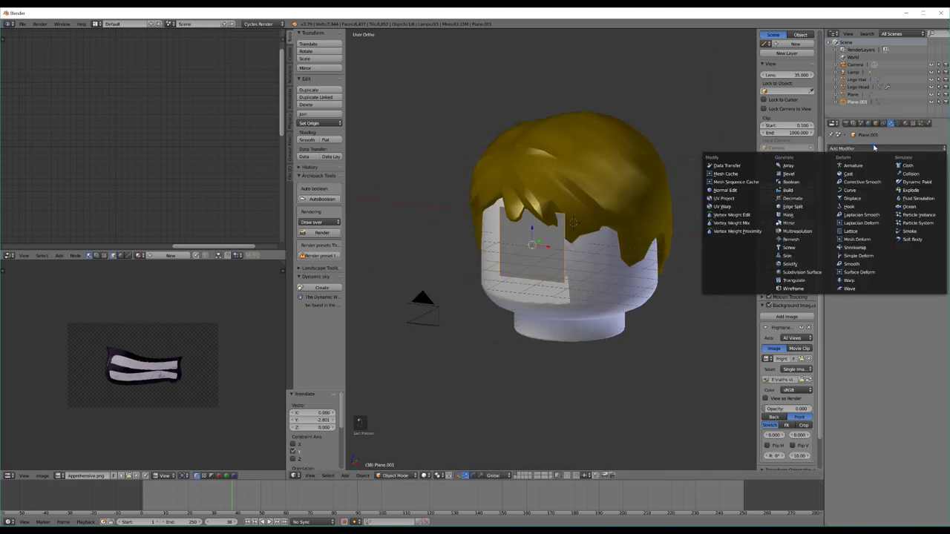
{"action": "left_click", "coordinate": [802, 272]}
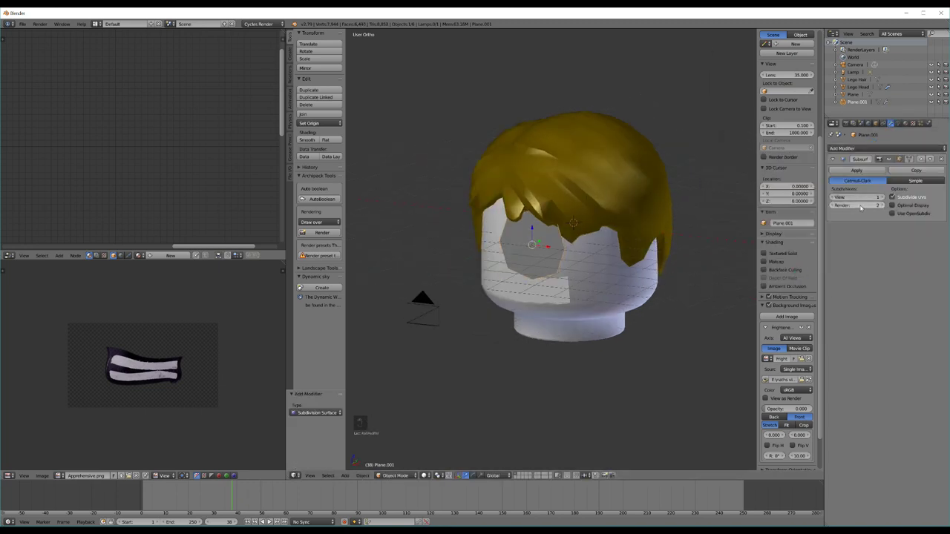
{"action": "left_click_drag", "start_coordinate": [939, 214], "coordinate": [949, 214]}
{"action": "left_click_drag", "start_coordinate": [844, 199], "coordinate": [199, 202]}
Step: Scale the round plane down by about 0.28 and move it about 0.32 units along Y towards the face
{"action": "scroll", "coordinate": [519, 279], "scroll_direction": "up", "scroll_amount": 4}
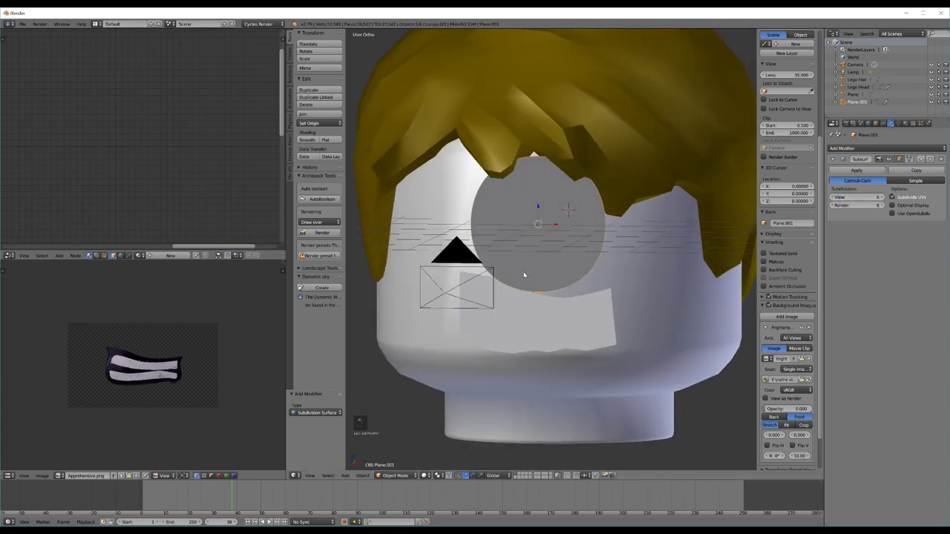
{"action": "key", "text": "s"}
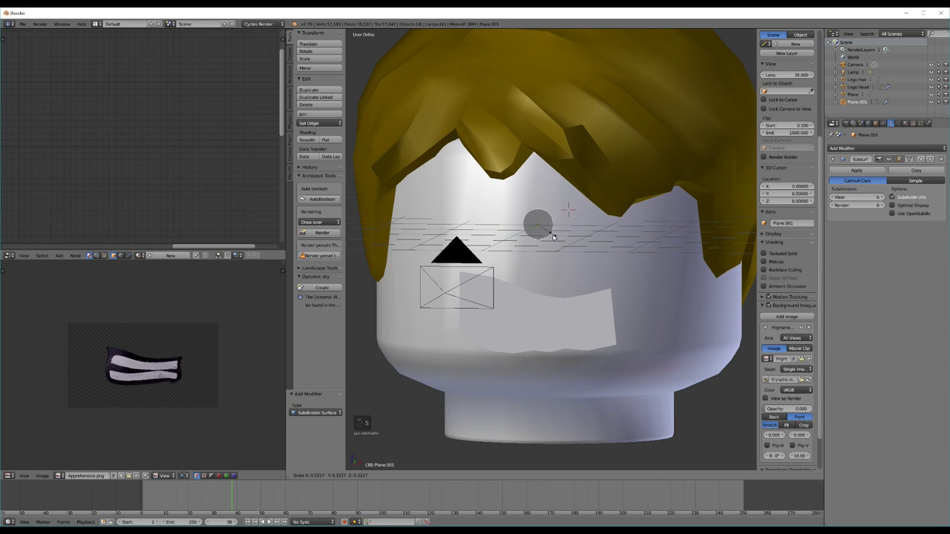
{"action": "left_click", "coordinate": [558, 236]}
{"action": "middle_click_drag", "start_coordinate": [558, 236], "coordinate": [475, 236]}
{"action": "key", "text": "g"}
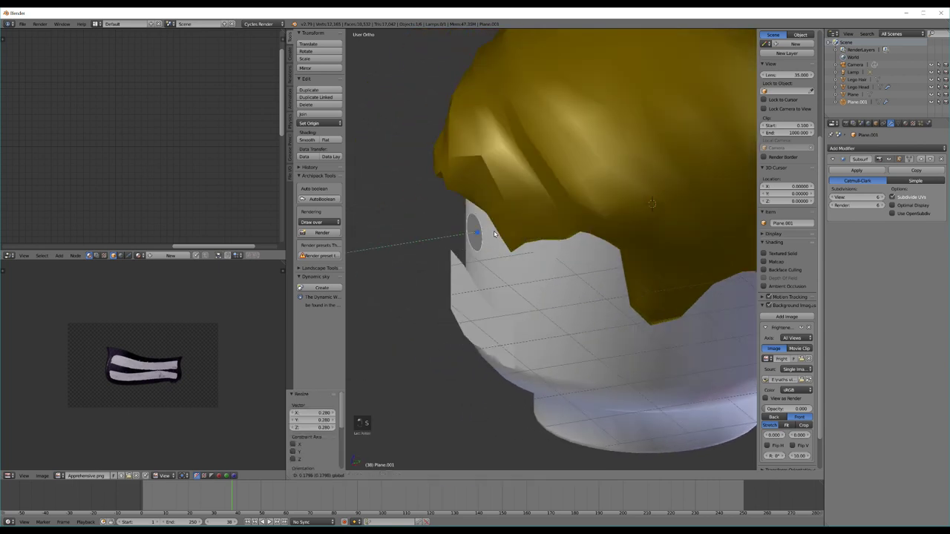
{"action": "left_click", "coordinate": [499, 236]}
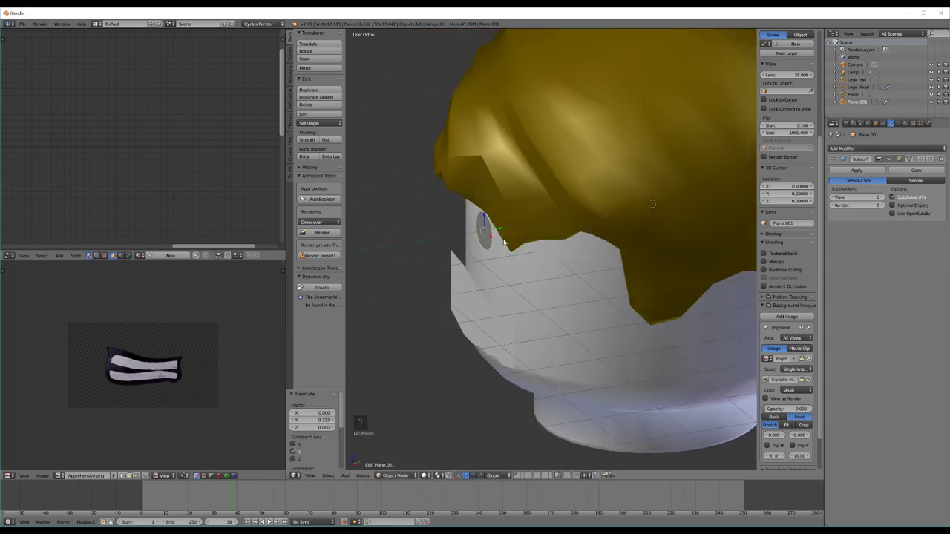
Step: Move the small disc about 0.53 units along X to the side of the face
{"action": "middle_click_drag", "start_coordinate": [499, 236], "coordinate": [531, 234]}
{"action": "key", "text": "g"}
{"action": "key", "text": "x"}
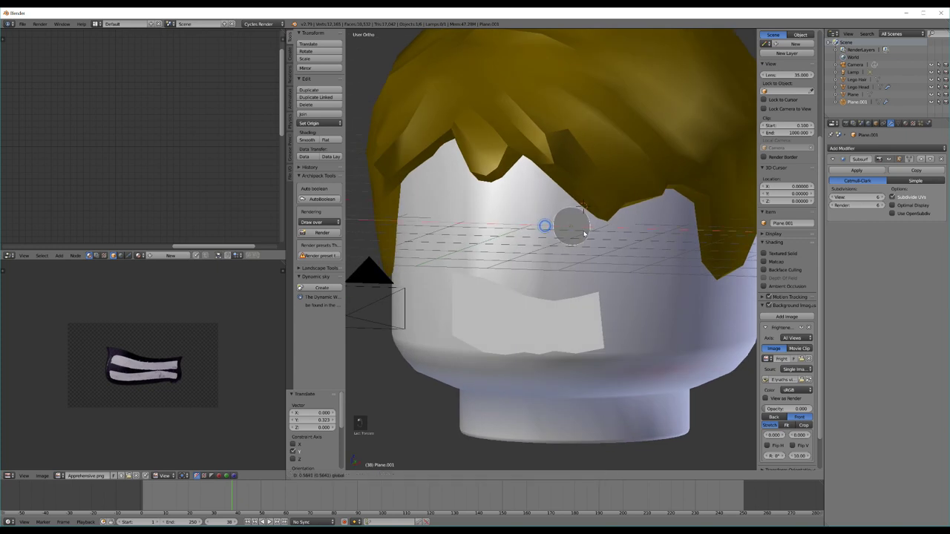
{"action": "left_click", "coordinate": [500, 245]}
{"action": "middle_click_drag", "start_coordinate": [464, 257], "coordinate": [504, 239]}
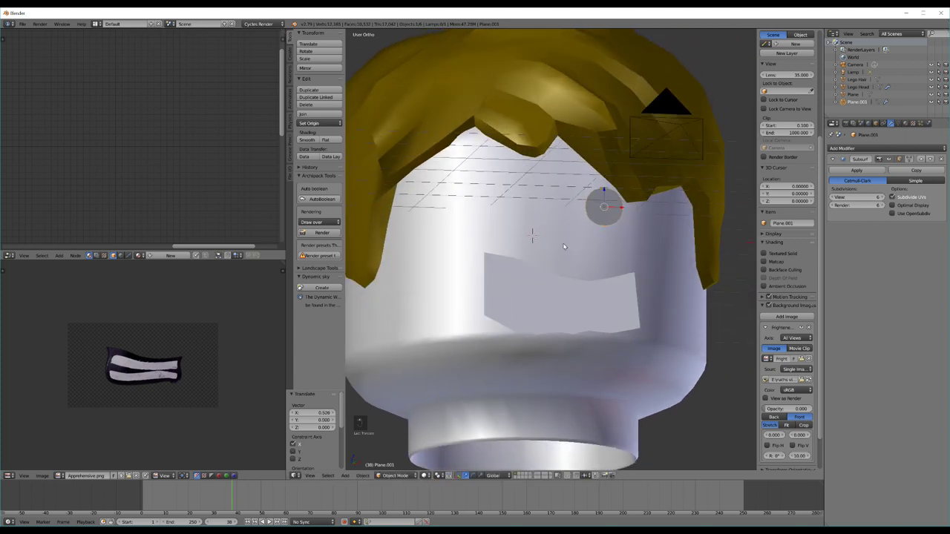
Step: In camera view, set the background image opacity to about 0.168, then move and scale the disc to fit the reference eye
{"action": "middle_click_drag", "start_coordinate": [563, 246], "coordinate": [547, 255]}
{"action": "key", "text": "KP_0"}
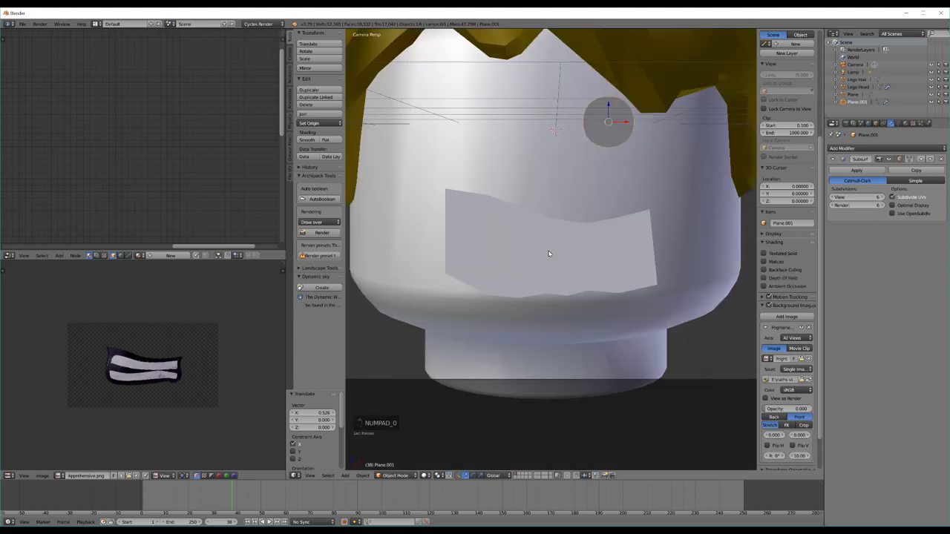
{"action": "left_click_drag", "start_coordinate": [772, 409], "coordinate": [787, 409]}
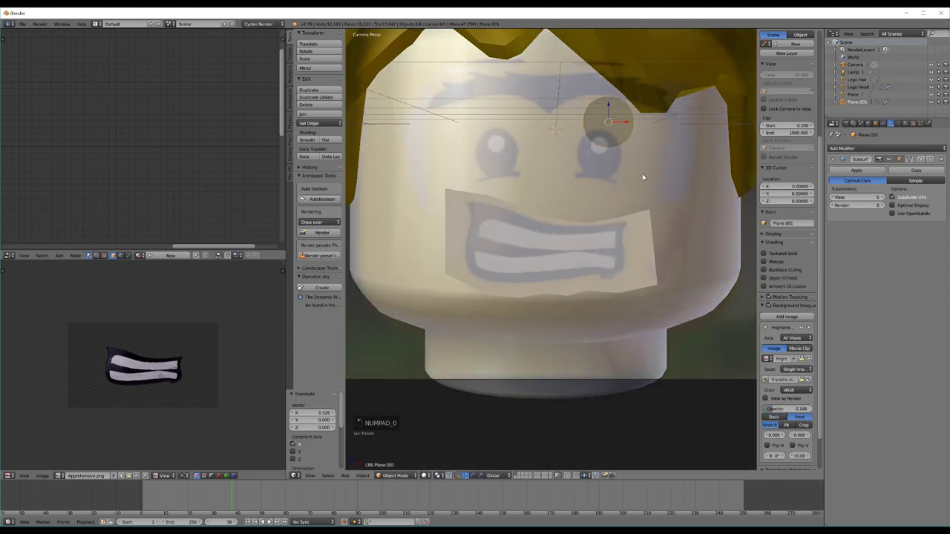
{"action": "left_click_drag", "start_coordinate": [609, 110], "coordinate": [613, 155]}
{"action": "key", "text": "s"}
{"action": "left_click", "coordinate": [621, 153]}
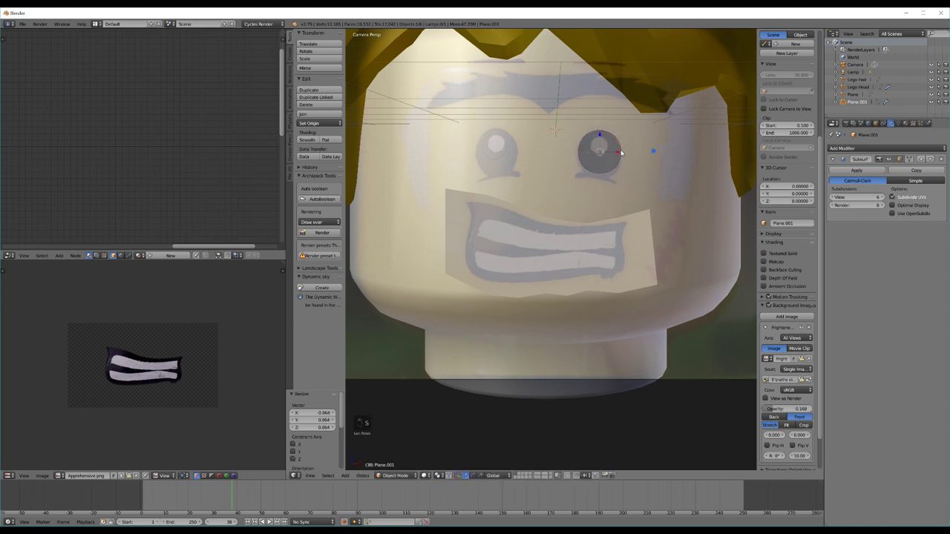
Step: Enter Edit Mode on the eye disc and unwrap it with Smart UV Project
{"action": "key", "text": "Tab"}
{"action": "key", "text": "u"}
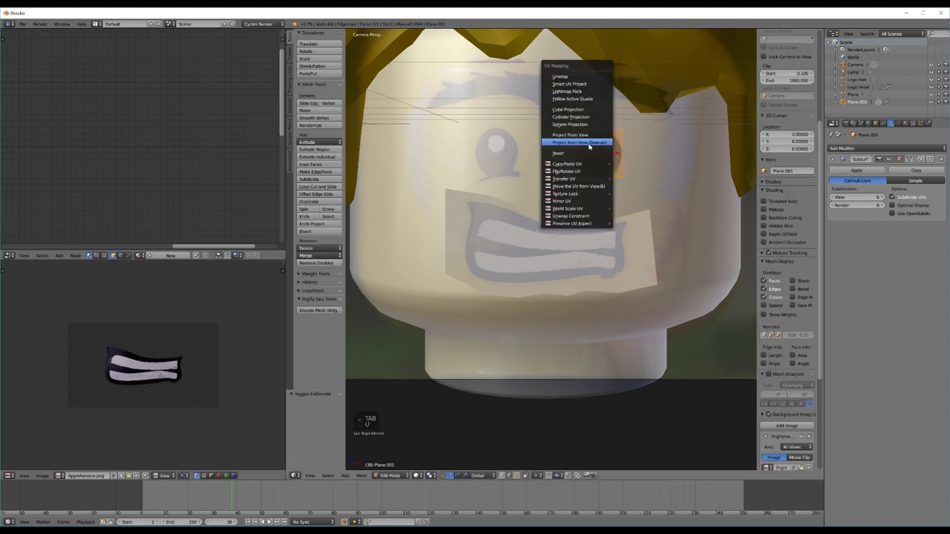
{"action": "left_click", "coordinate": [587, 86]}
{"action": "left_click", "coordinate": [561, 139]}
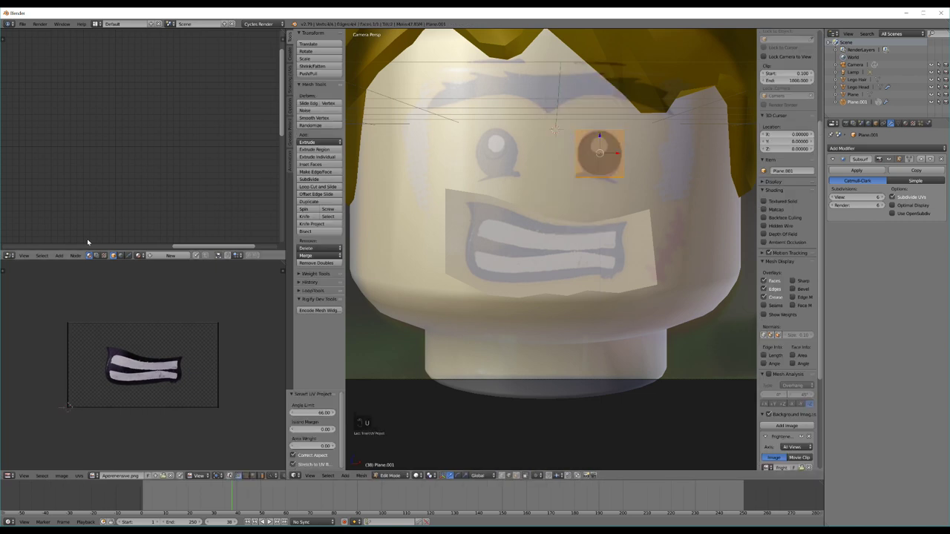
Step: Create a new material for the eye disc and delete its default Diffuse BSDF node
{"action": "left_click", "coordinate": [171, 257]}
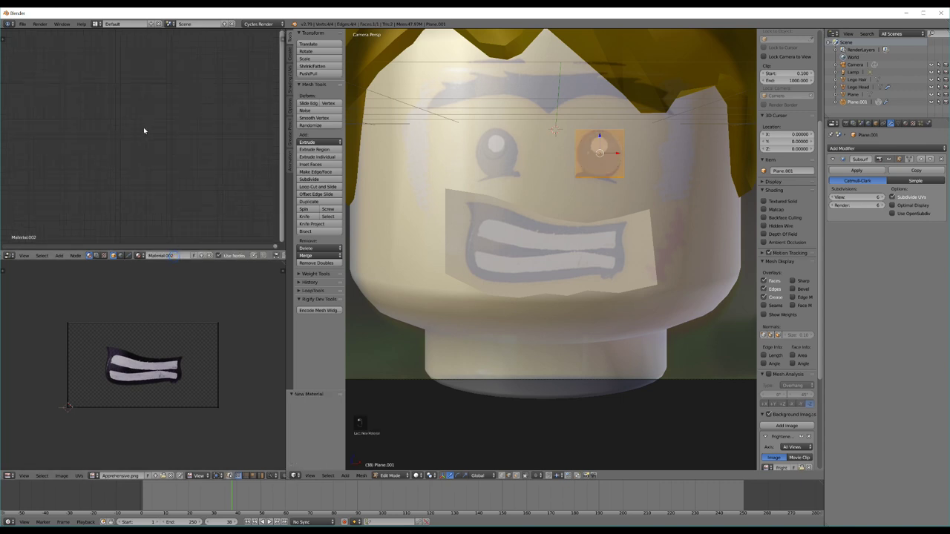
{"action": "middle_click_drag", "start_coordinate": [92, 146], "coordinate": [215, 152]}
{"action": "scroll", "coordinate": [133, 133], "scroll_direction": "up", "scroll_amount": 18}
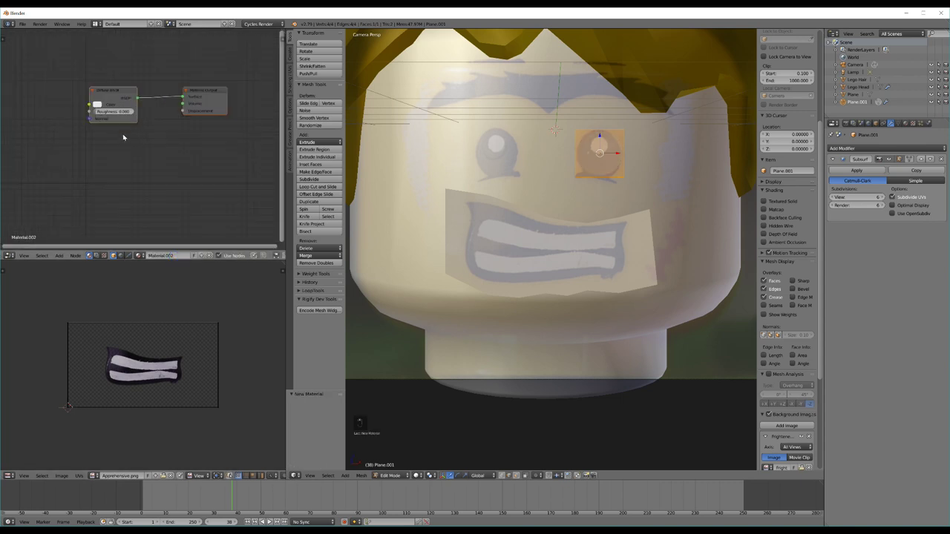
{"action": "middle_click_drag", "start_coordinate": [123, 138], "coordinate": [161, 178]}
{"action": "scroll", "coordinate": [161, 178], "scroll_direction": "down", "scroll_amount": 1}
{"action": "left_click", "coordinate": [127, 105]}
{"action": "key", "text": "x"}
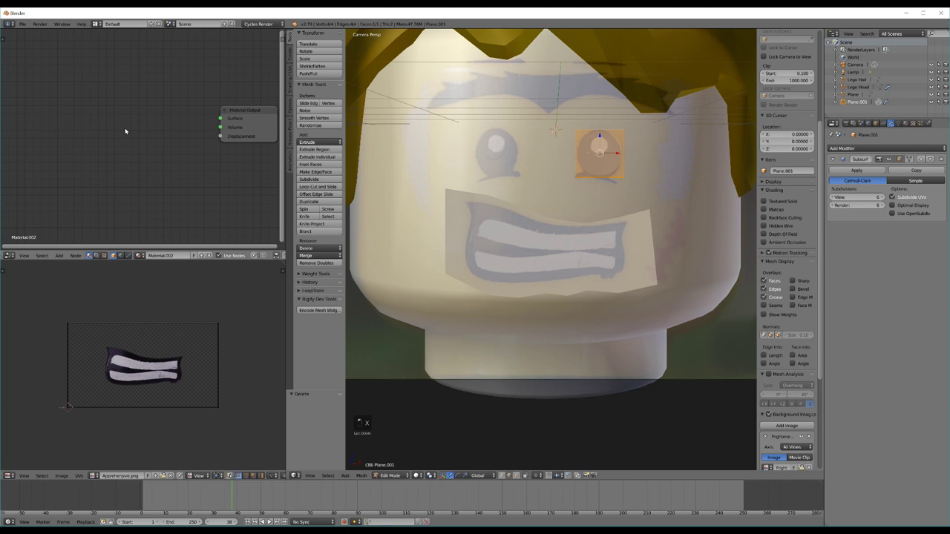
Step: Add a Principled BSDF node and connect its output to the Material Output's Surface
{"action": "key", "text": "shift+a"}
{"action": "type", "text": "prin"}
{"action": "key", "text": "Return"}
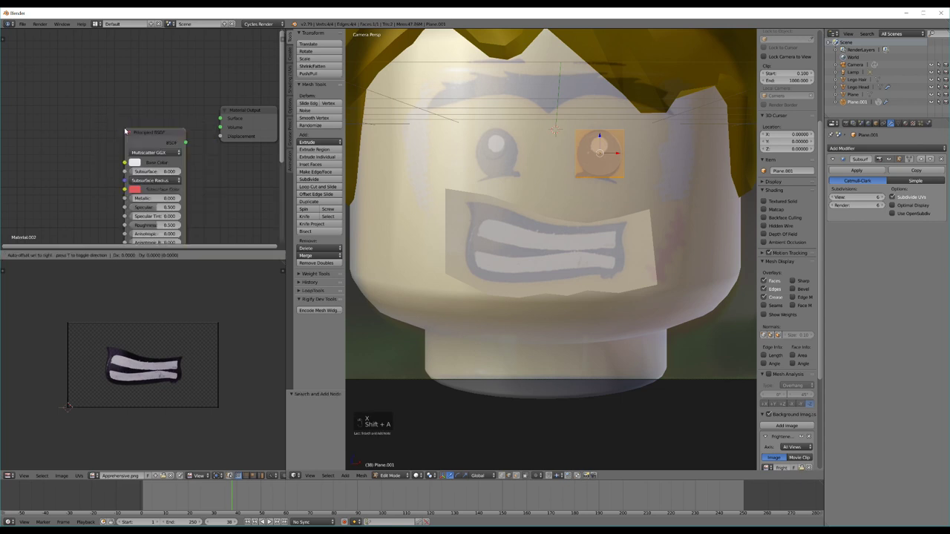
{"action": "left_click", "coordinate": [112, 110]}
{"action": "left_click_drag", "start_coordinate": [174, 122], "coordinate": [222, 119]}
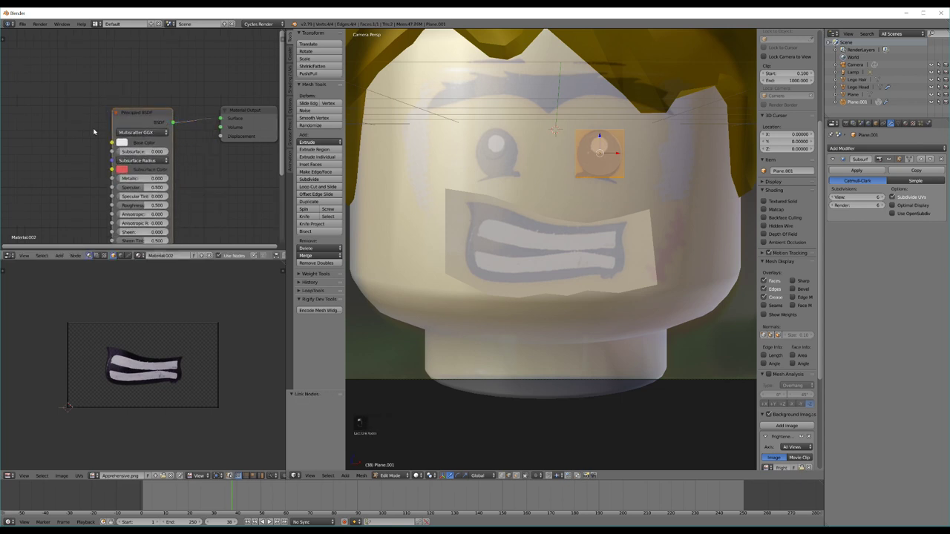
Step: Add an Image Texture node and connect its Color to the Principled BSDF's Base Color
{"action": "middle_click_drag", "start_coordinate": [93, 131], "coordinate": [192, 122]}
{"action": "key", "text": "shift+a"}
{"action": "left_click", "coordinate": [135, 130]}
{"action": "type", "text": "imag"}
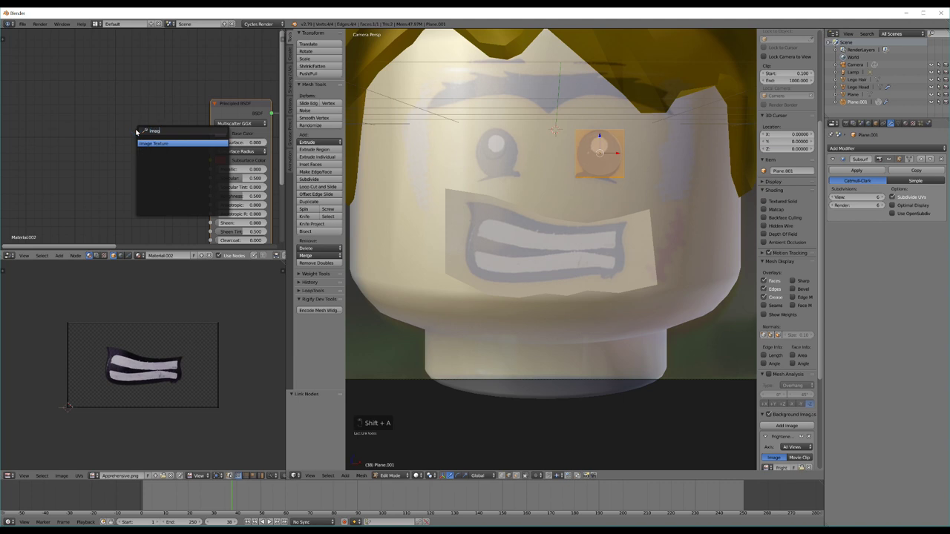
{"action": "key", "text": "Return"}
{"action": "left_click", "coordinate": [95, 109]}
{"action": "left_click_drag", "start_coordinate": [154, 123], "coordinate": [211, 134]}
Step: Load Right Eye.png from the Face Templates folder into the Image Texture node, browsing the files as thumbnails
{"action": "left_click", "coordinate": [130, 142]}
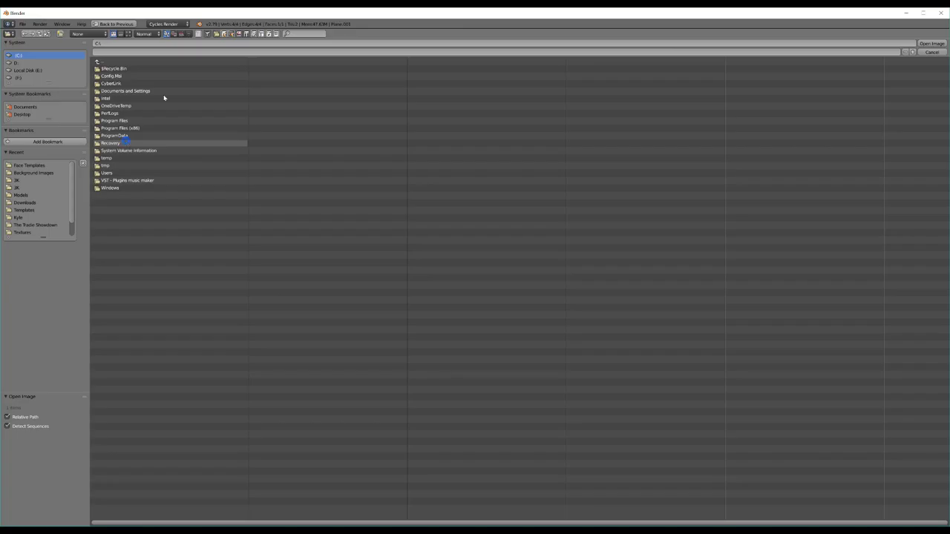
{"action": "left_click", "coordinate": [40, 167]}
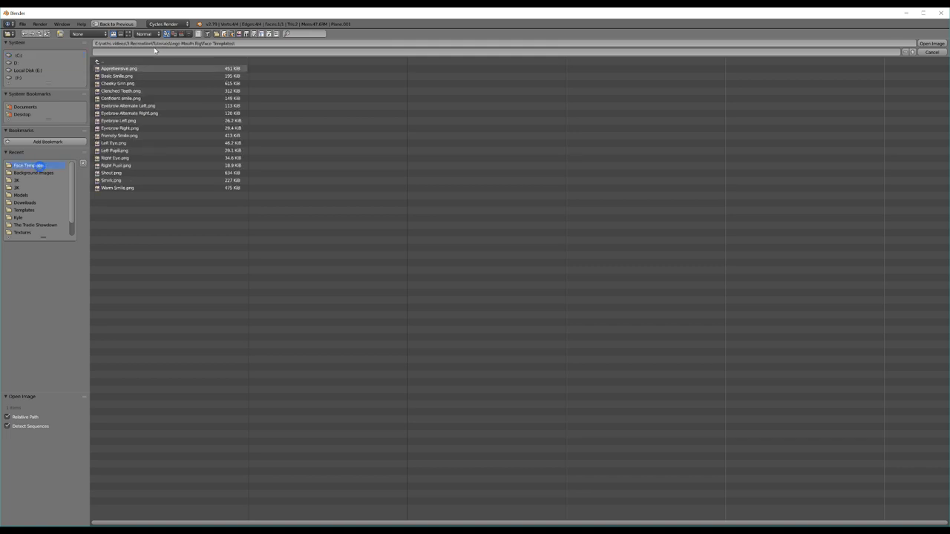
{"action": "left_click", "coordinate": [127, 33]}
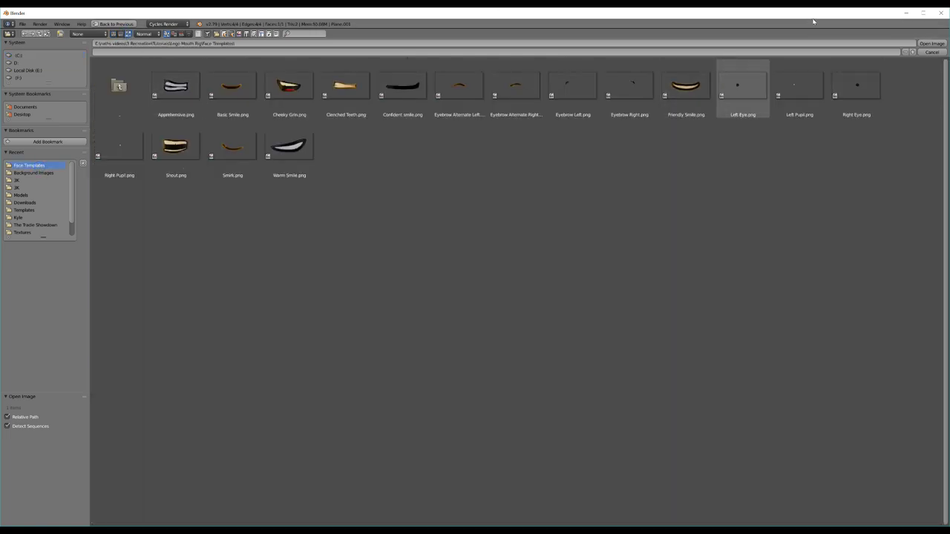
{"action": "left_click", "coordinate": [851, 87]}
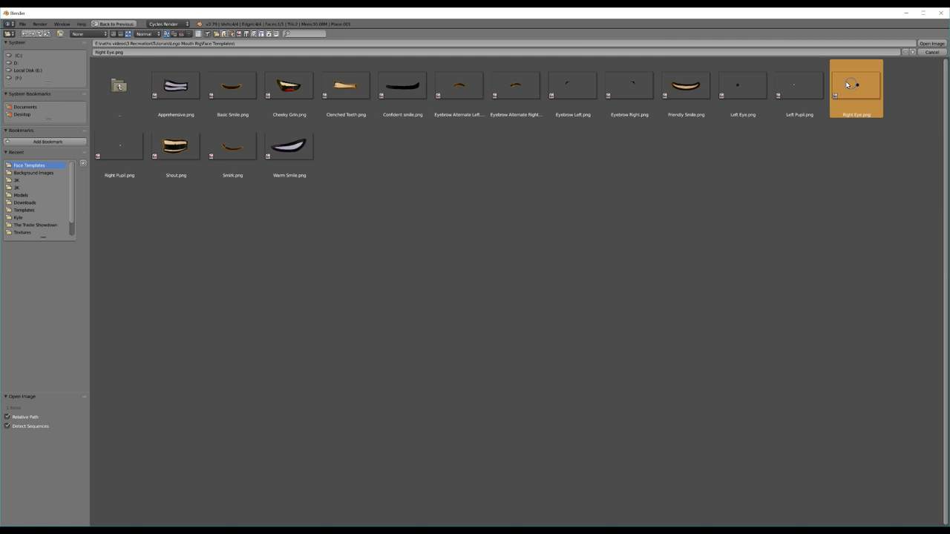
{"action": "double_click", "coordinate": [846, 84]}
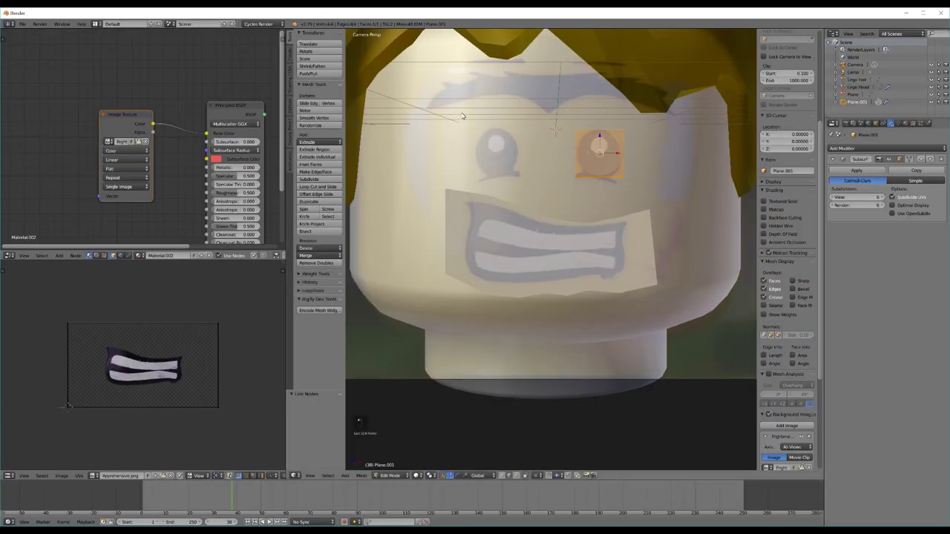
{"action": "middle_click_drag", "start_coordinate": [236, 136], "coordinate": [156, 175]}
{"action": "scroll", "coordinate": [98, 147], "scroll_direction": "down", "scroll_amount": 3}
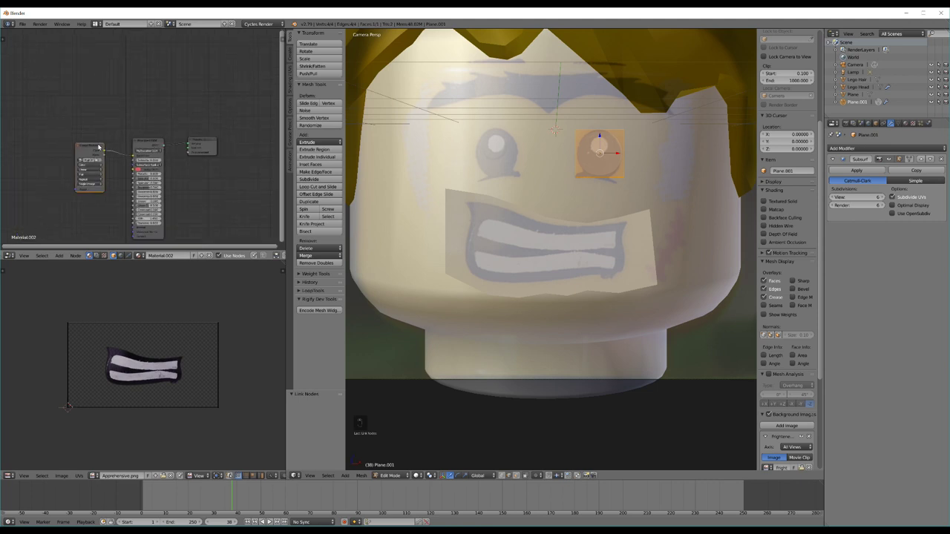
Step: Spread out the image texture node and add a Transparent BSDF node above the Principled BSDF
{"action": "left_click_drag", "start_coordinate": [78, 154], "coordinate": [43, 167]}
{"action": "middle_click_drag", "start_coordinate": [103, 115], "coordinate": [115, 146]}
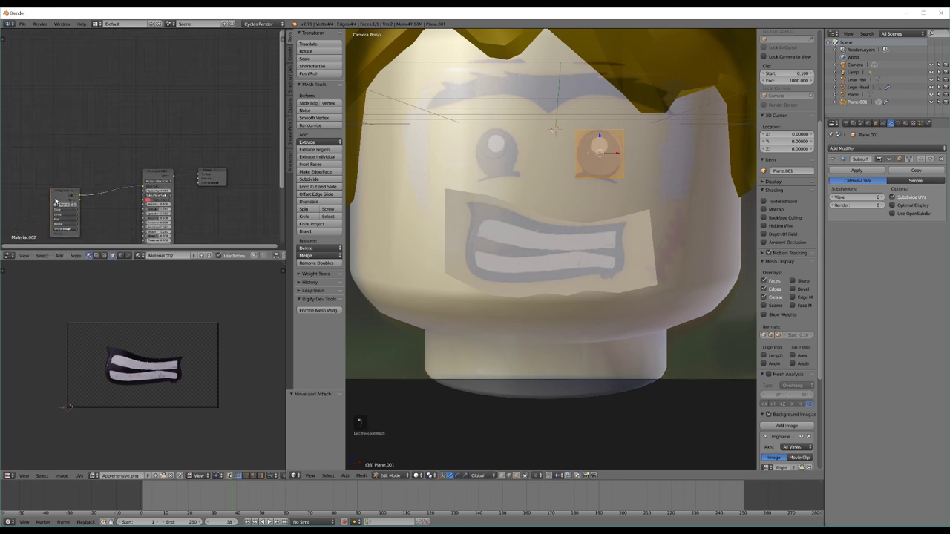
{"action": "left_click_drag", "start_coordinate": [56, 200], "coordinate": [54, 187]}
{"action": "middle_click_drag", "start_coordinate": [115, 115], "coordinate": [113, 158]}
{"action": "key", "text": "shift+a"}
{"action": "left_click", "coordinate": [122, 165]}
{"action": "type", "text": "tra"}
{"action": "left_click", "coordinate": [140, 185]}
{"action": "left_click", "coordinate": [120, 182]}
Step: Make room before the Material Output and insert a Mix Shader node on the Principled BSDF link
{"action": "left_click_drag", "start_coordinate": [221, 204], "coordinate": [260, 203]}
{"action": "key", "text": "shift+a"}
{"action": "left_click", "coordinate": [226, 175]}
{"action": "type", "text": "mix"}
{"action": "key", "text": "Return"}
{"action": "left_click", "coordinate": [213, 189]}
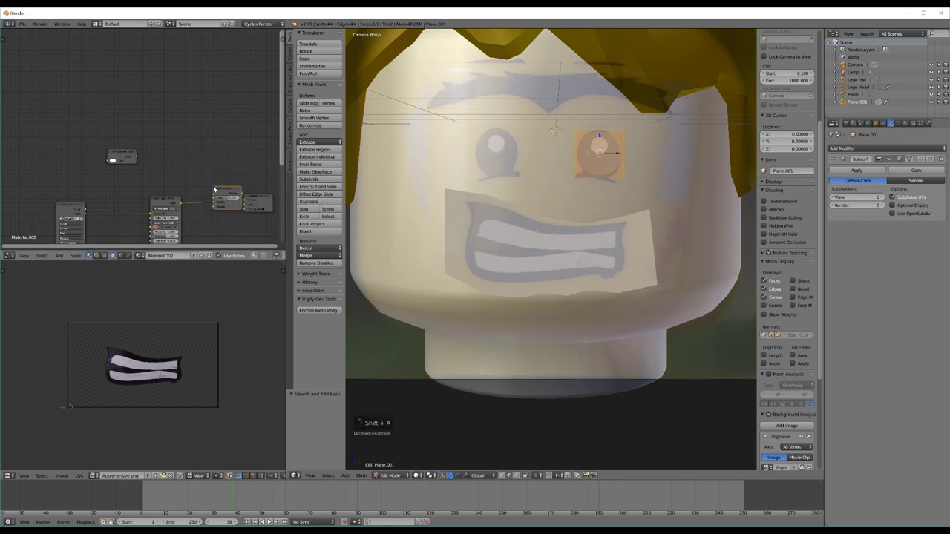
Step: Connect the Transparent BSDF to the Mix Shader's first shader input and the image's Alpha to its Fac, then tidy the nodes
{"action": "left_click_drag", "start_coordinate": [124, 157], "coordinate": [201, 204]}
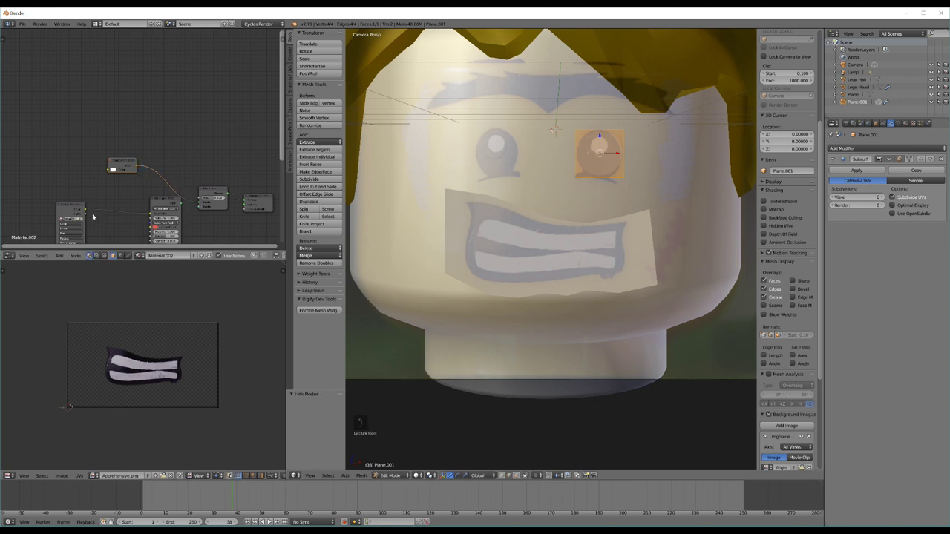
{"action": "left_click_drag", "start_coordinate": [87, 215], "coordinate": [155, 207]}
{"action": "middle_click_drag", "start_coordinate": [155, 207], "coordinate": [173, 146]}
{"action": "left_click_drag", "start_coordinate": [173, 146], "coordinate": [147, 156]}
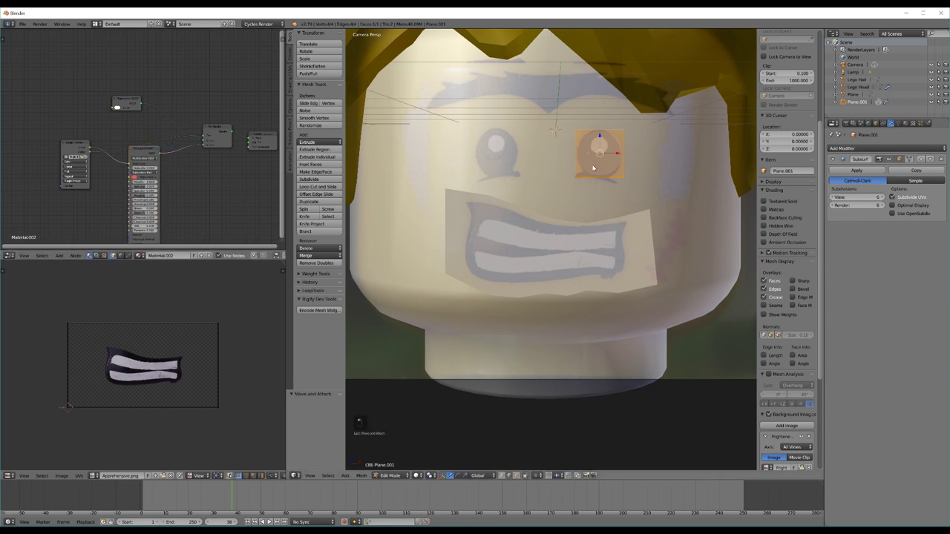
Step: Preview the eye disc rendered and display Right Eye.png in the UV/Image Editor
{"action": "key", "text": "shift+z"}
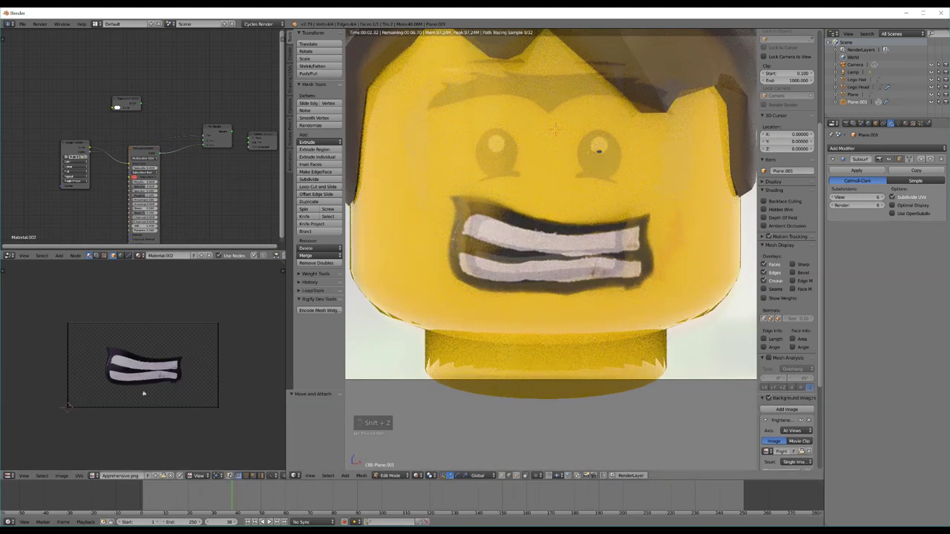
{"action": "left_click", "coordinate": [93, 475]}
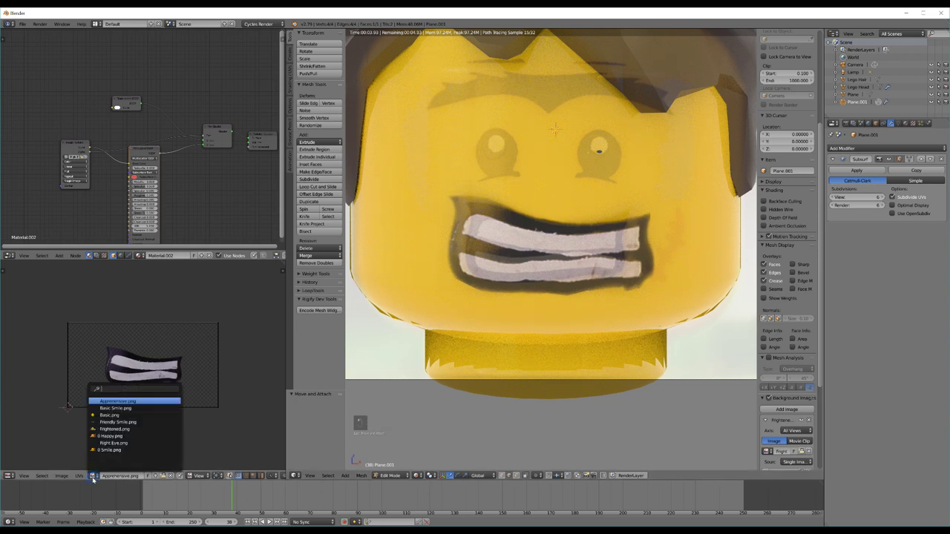
{"action": "left_click", "coordinate": [114, 444]}
{"action": "key", "text": "shift+z"}
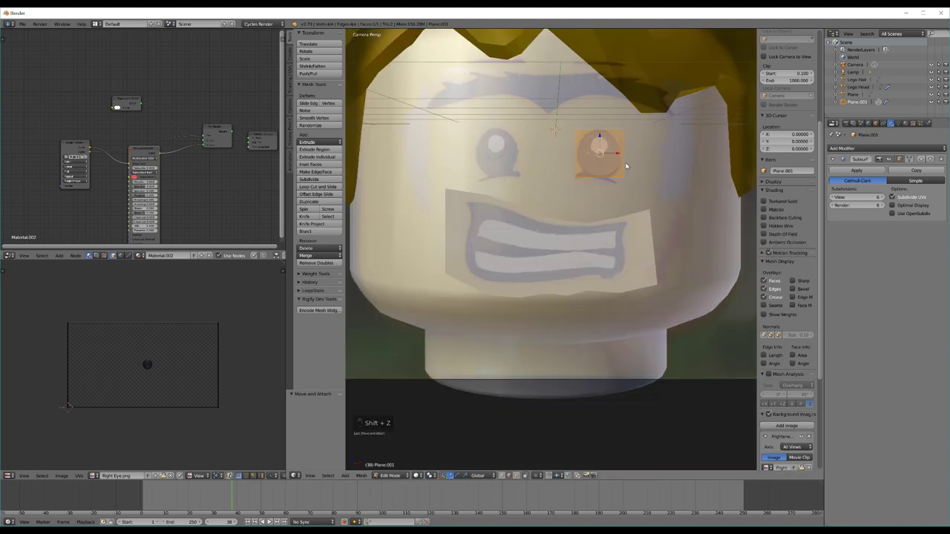
Step: Shrink the eye disc's UV face, narrow it along X and move it over the eye in the image
{"action": "key", "text": "a"}
{"action": "key", "text": "s"}
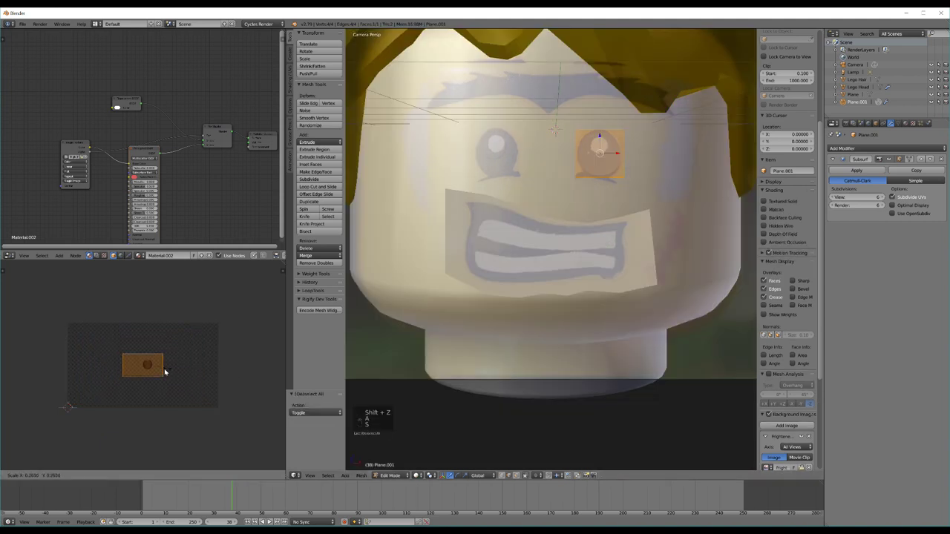
{"action": "left_click", "coordinate": [159, 371]}
{"action": "key", "text": "s"}
{"action": "key", "text": "x"}
{"action": "left_click", "coordinate": [168, 369]}
{"action": "key", "text": "g"}
{"action": "left_click", "coordinate": [174, 370]}
{"action": "key", "text": "s"}
{"action": "left_click", "coordinate": [175, 366]}
{"action": "key", "text": "g"}
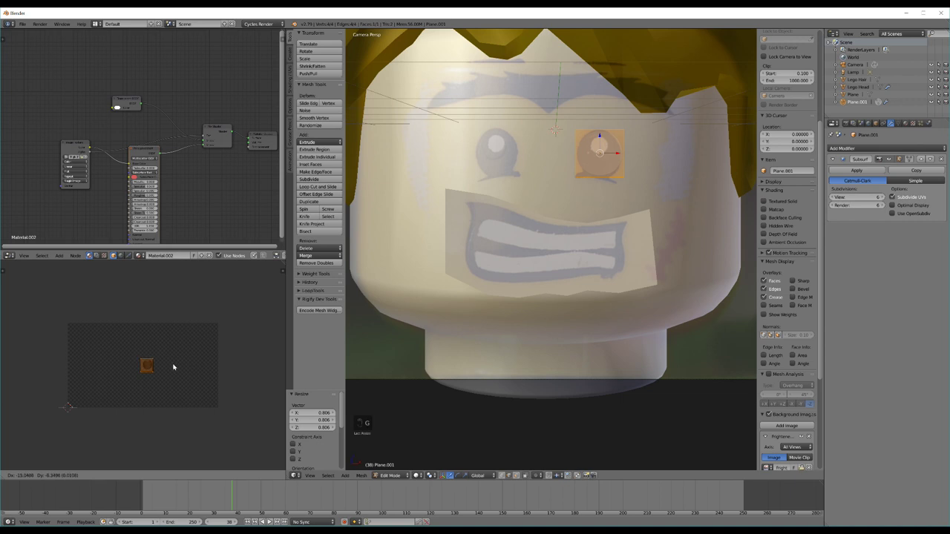
{"action": "left_click", "coordinate": [173, 367]}
Step: Refine the eye UV face's height, size and position around the eye image and preview the result rendered
{"action": "key", "text": "r"}
{"action": "left_click", "coordinate": [174, 366]}
{"action": "key", "text": "s"}
{"action": "key", "text": "y"}
{"action": "left_click", "coordinate": [164, 351]}
{"action": "key", "text": "g"}
{"action": "left_click", "coordinate": [165, 351]}
{"action": "key", "text": "s"}
{"action": "left_click", "coordinate": [165, 351]}
{"action": "key", "text": "g"}
{"action": "left_click", "coordinate": [167, 353]}
{"action": "key", "text": "shift+z"}
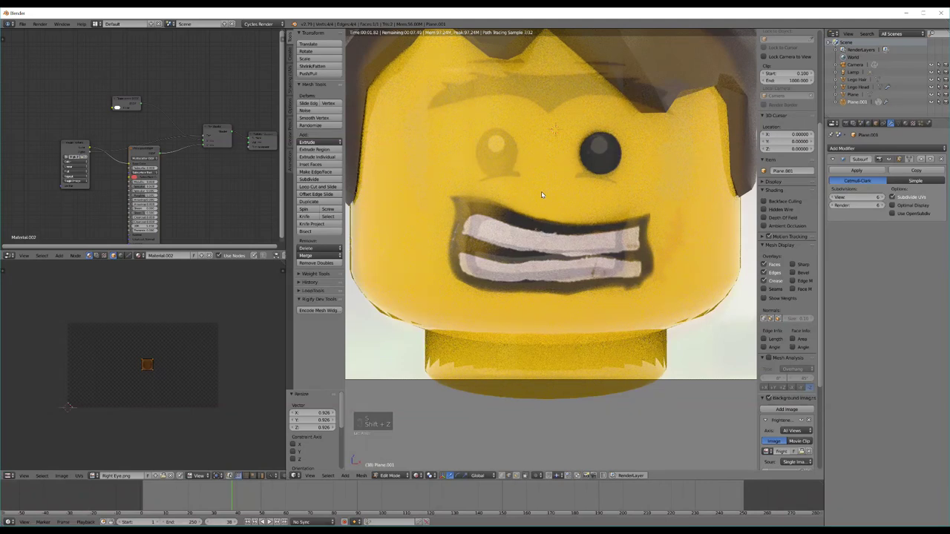
Step: Duplicate the eye disc in Object Mode and move the copy about -1.047 along X onto the other reference eye
{"action": "key", "text": "Tab"}
{"action": "key", "text": "shift+z"}
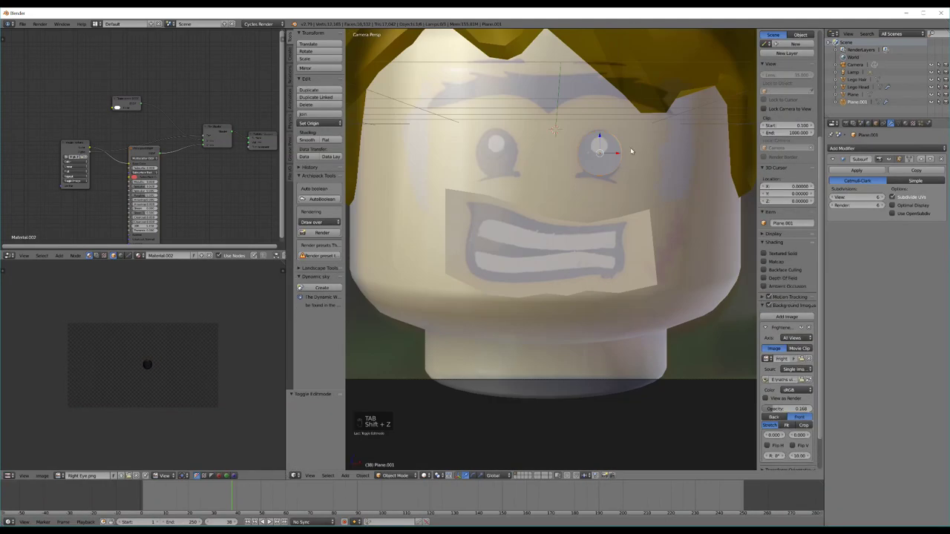
{"action": "key", "text": "shift+d"}
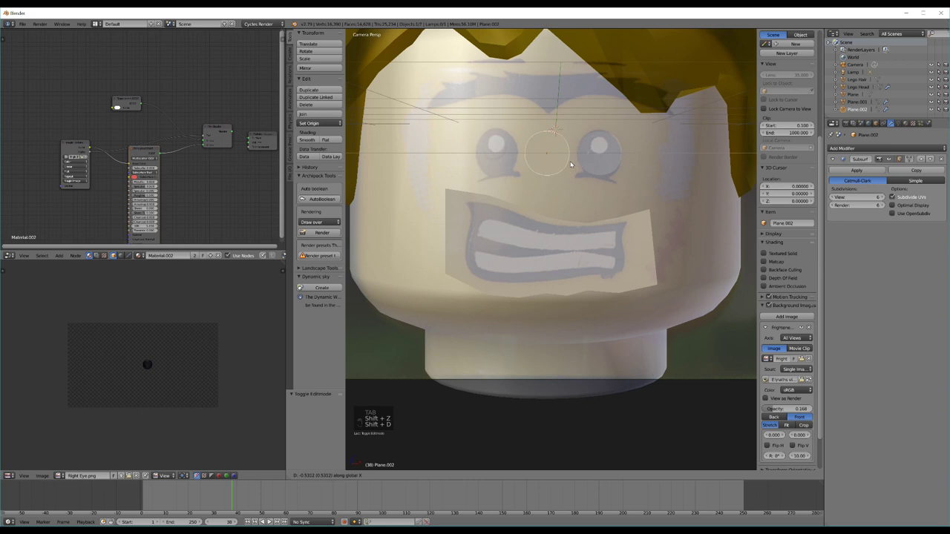
{"action": "left_click", "coordinate": [530, 165]}
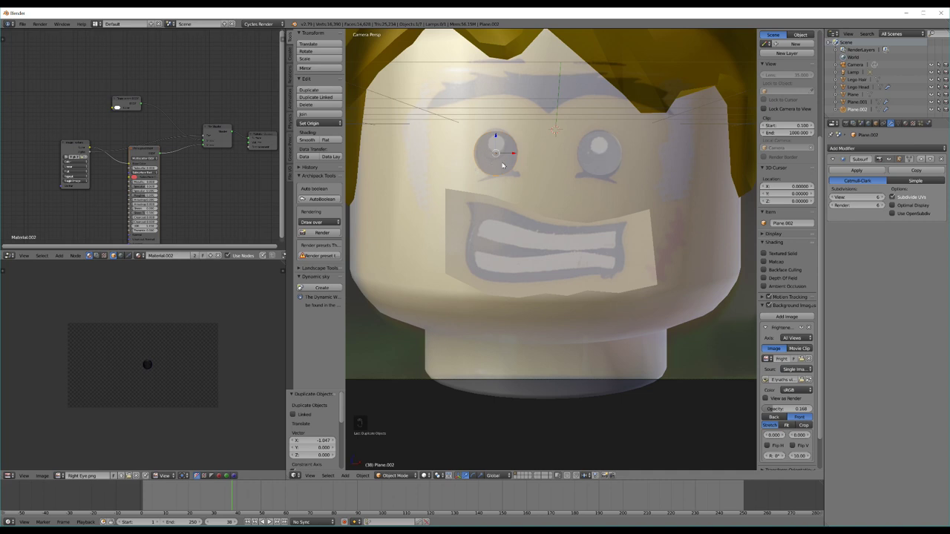
Step: Duplicate the new eye disc in place and scale the copy to about 0.34 for a pupil highlight
{"action": "key", "text": "shift+d"}
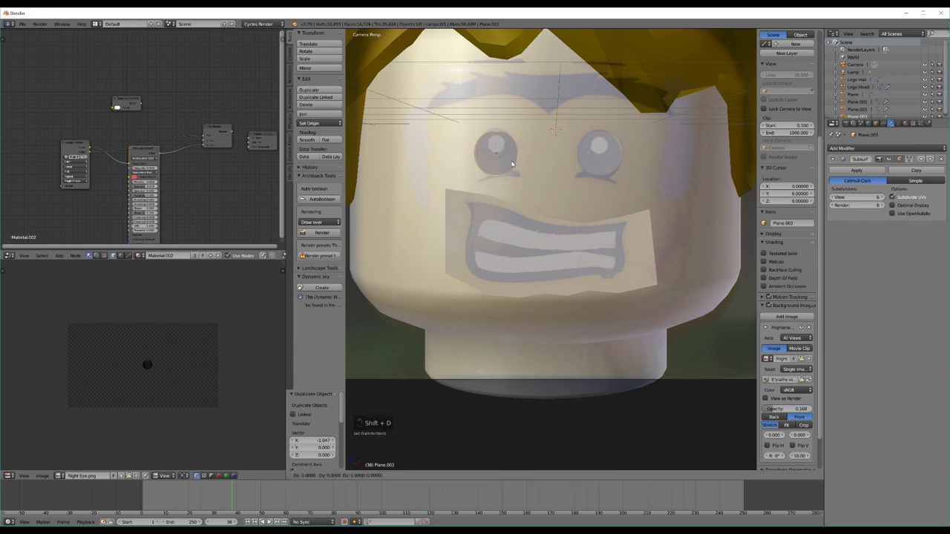
{"action": "key", "text": "s"}
{"action": "left_click", "coordinate": [497, 159]}
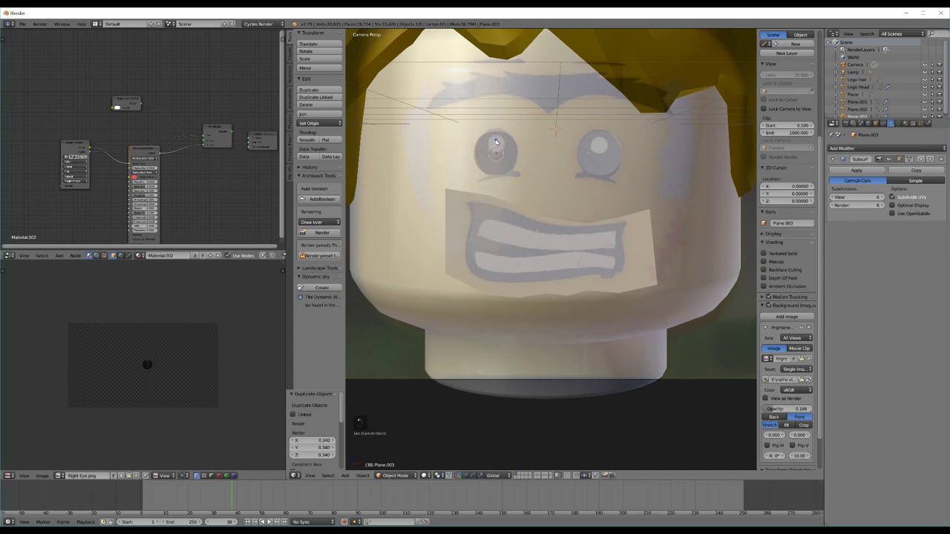
Step: Move the small highlight disc up about 0.103 along Z and about -0.002 along Y, in front of the eye
{"action": "key", "text": "g"}
{"action": "key", "text": "z"}
{"action": "left_click", "coordinate": [497, 134]}
{"action": "key", "text": "g"}
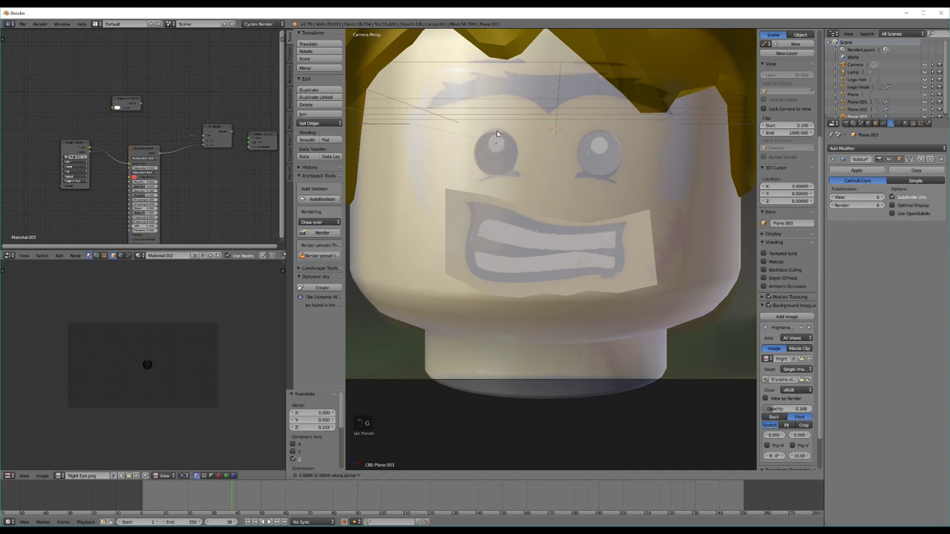
{"action": "left_click", "coordinate": [494, 132]}
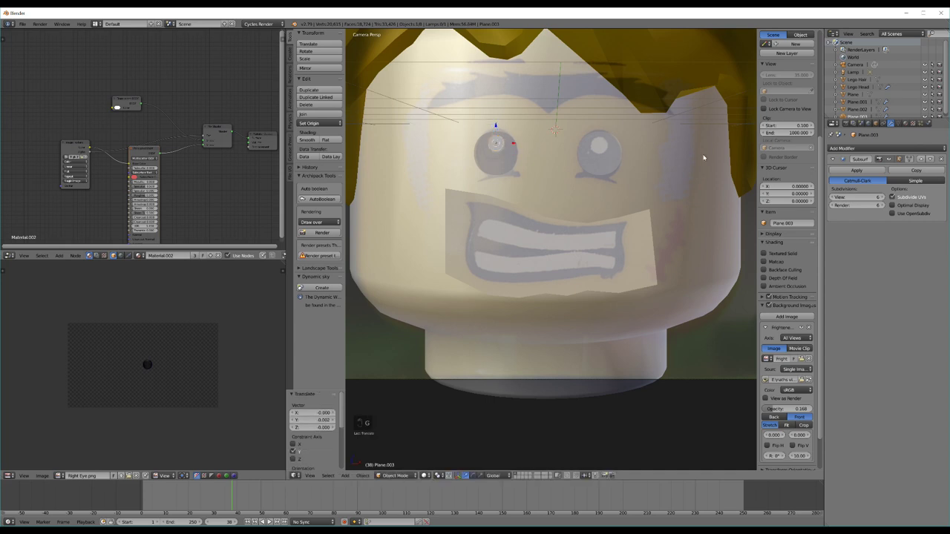
Step: Make the highlight disc's material single-user and load Right Pupil.png from the Face Templates folder into its Image Texture node
{"action": "left_click", "coordinate": [904, 124]}
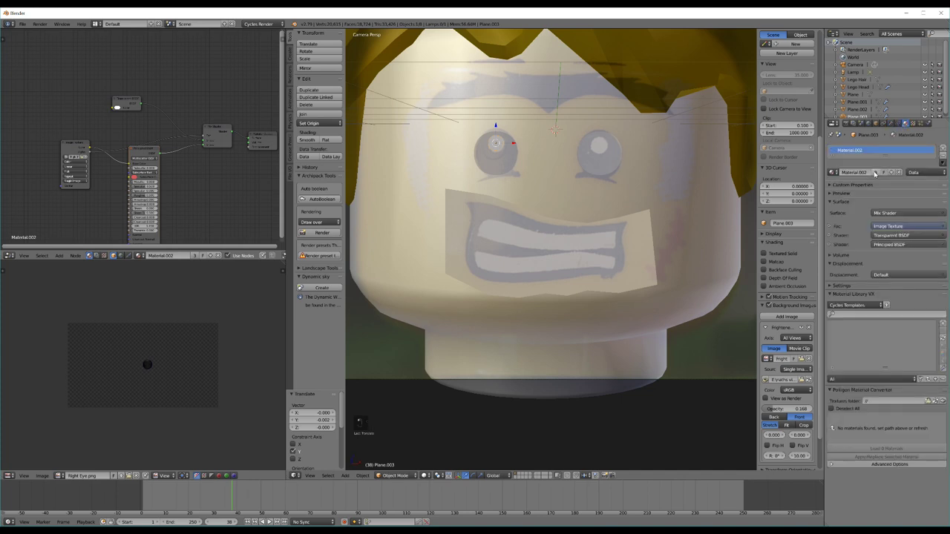
{"action": "left_click", "coordinate": [876, 173]}
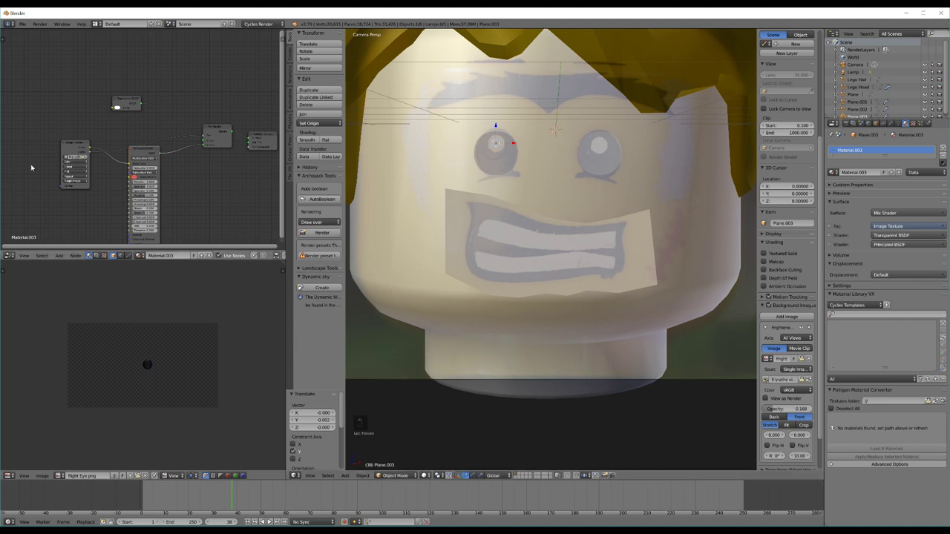
{"action": "scroll", "coordinate": [74, 165], "scroll_direction": "up", "scroll_amount": 3}
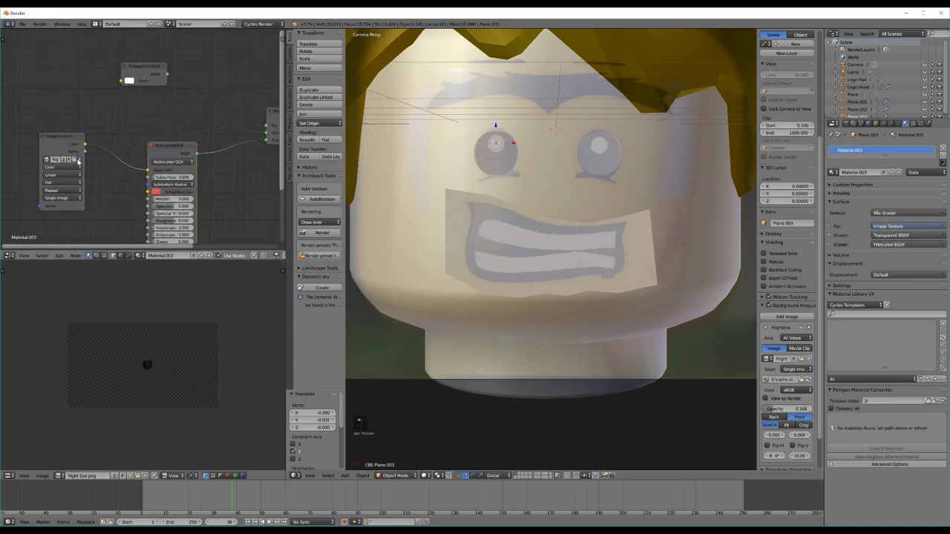
{"action": "left_click", "coordinate": [65, 161]}
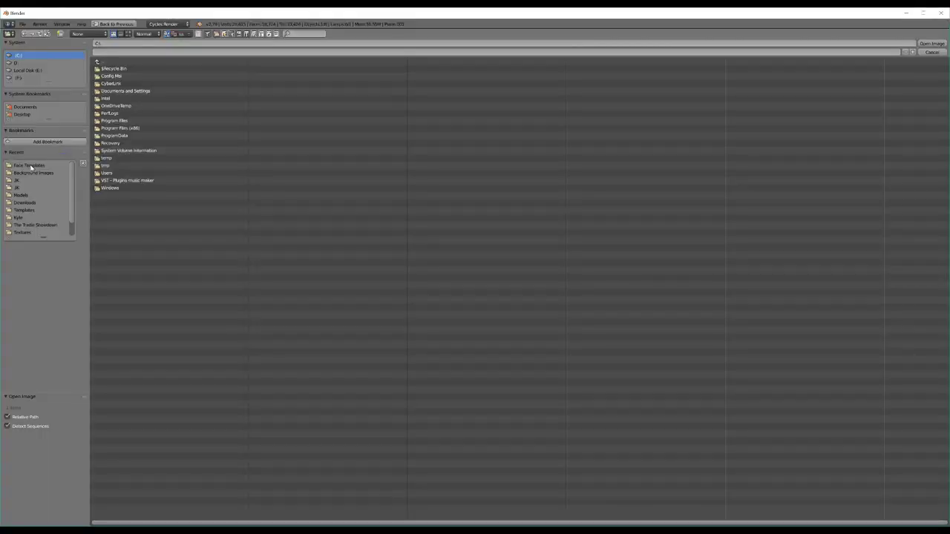
{"action": "left_click", "coordinate": [31, 166]}
{"action": "left_click", "coordinate": [128, 33]}
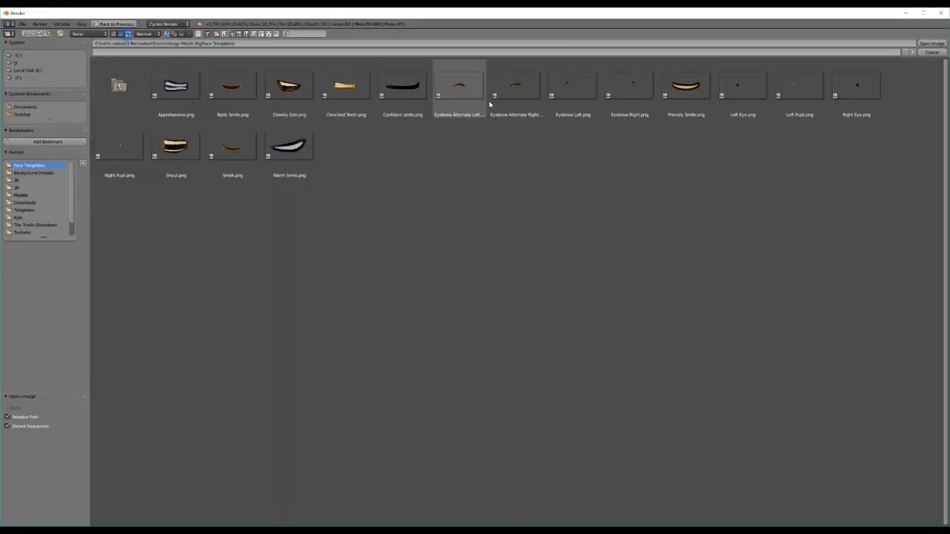
{"action": "double_click", "coordinate": [137, 148]}
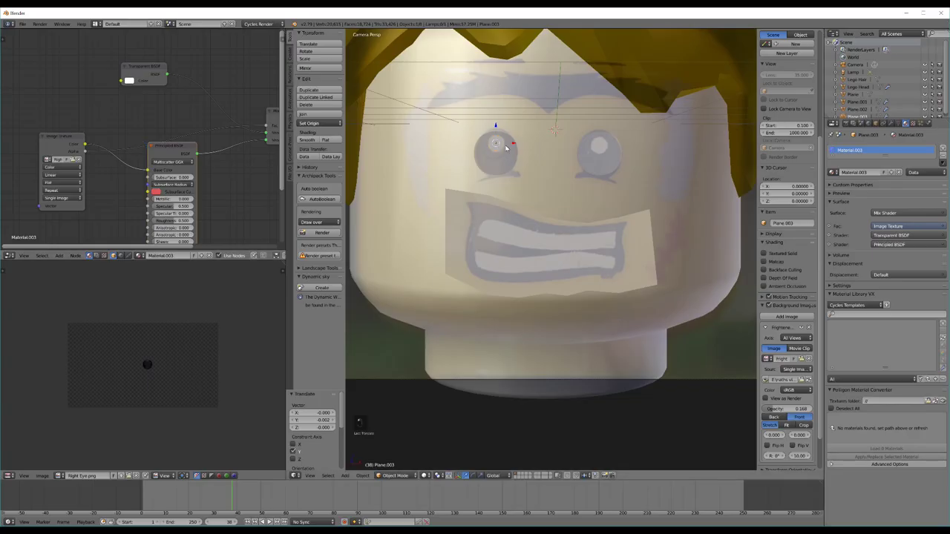
Step: Duplicate the highlight disc about 1.037 along X onto the other eye and lower it about 0.023 along Z
{"action": "key", "text": "shift+d"}
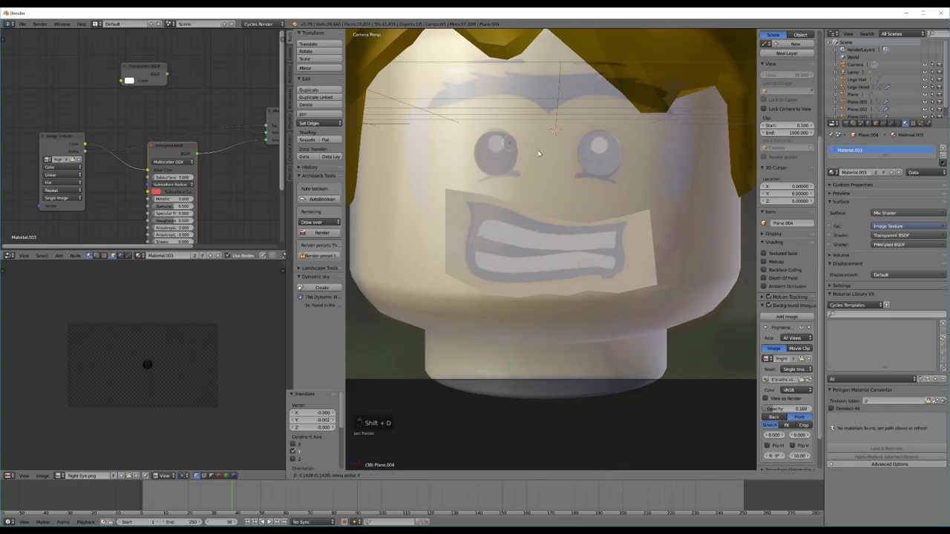
{"action": "left_click", "coordinate": [609, 158]}
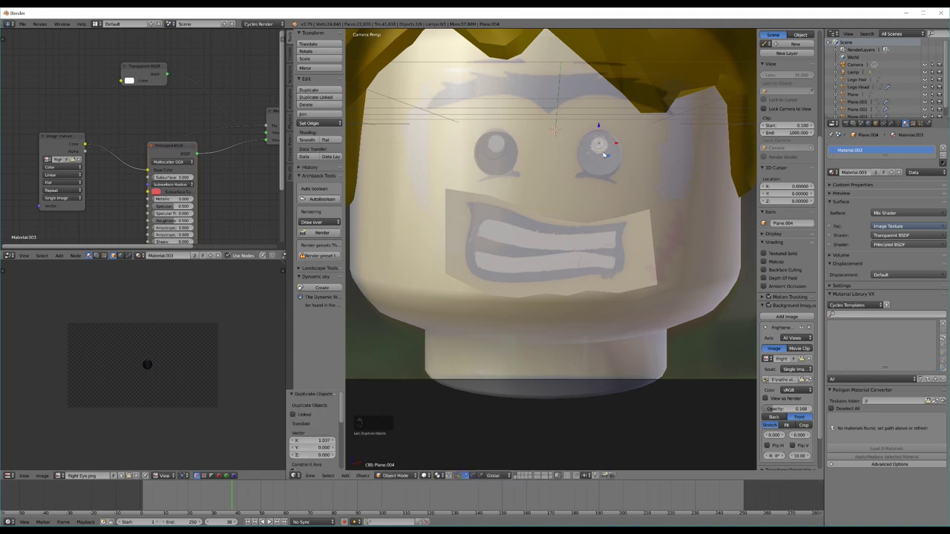
{"action": "left_click_drag", "start_coordinate": [599, 127], "coordinate": [600, 130]}
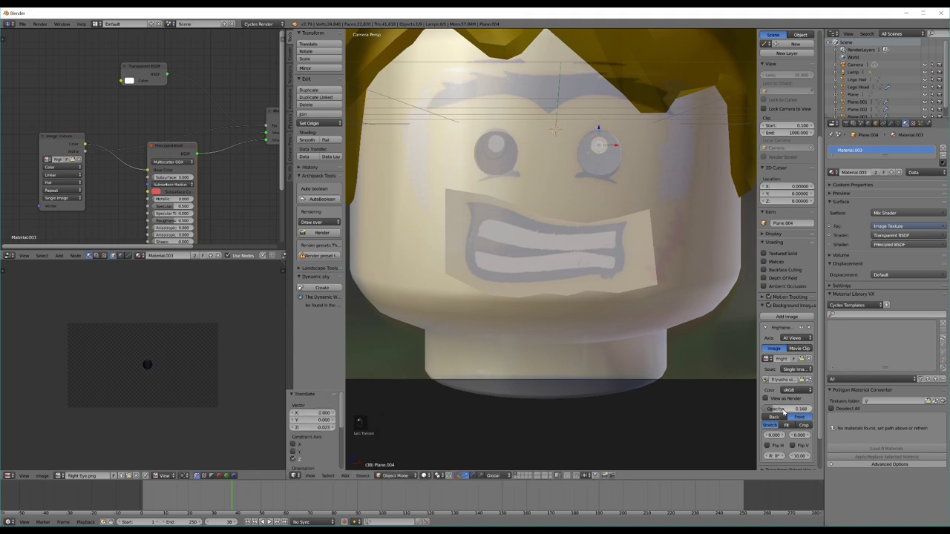
Step: Check the eyes in rendered view without the reference overlay, then set the background image's opacity to about 0.461
{"action": "key", "text": "shift+z"}
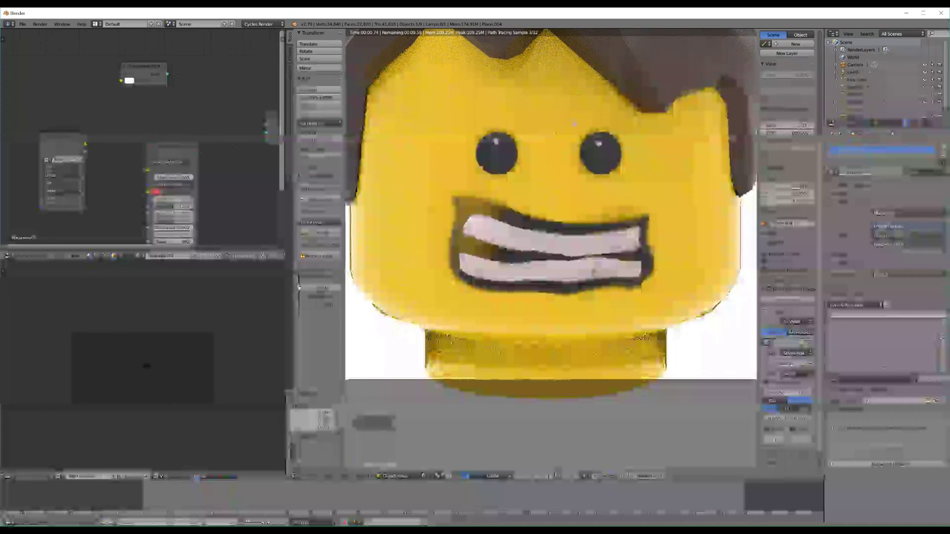
{"action": "key", "text": "shift+z"}
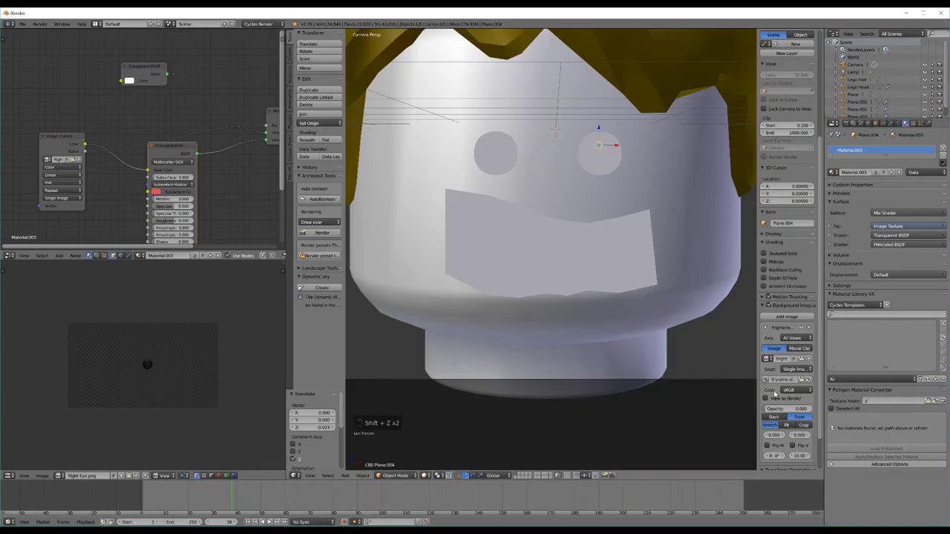
{"action": "left_click_drag", "start_coordinate": [783, 410], "coordinate": [805, 410]}
Step: Enter Edit Mode on the duplicated highlight disc and display Right Pupil.png in the UV/Image Editor
{"action": "key", "text": "Tab"}
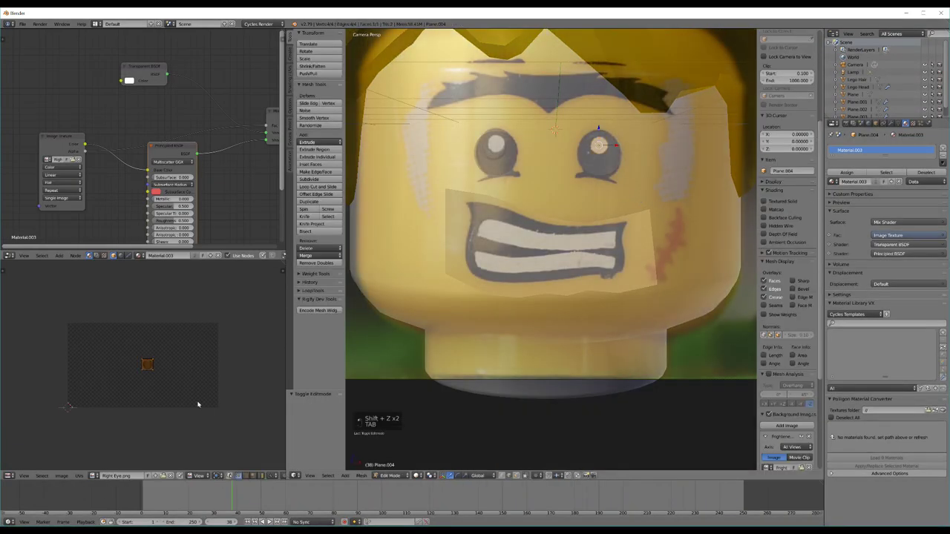
{"action": "left_click", "coordinate": [95, 475]}
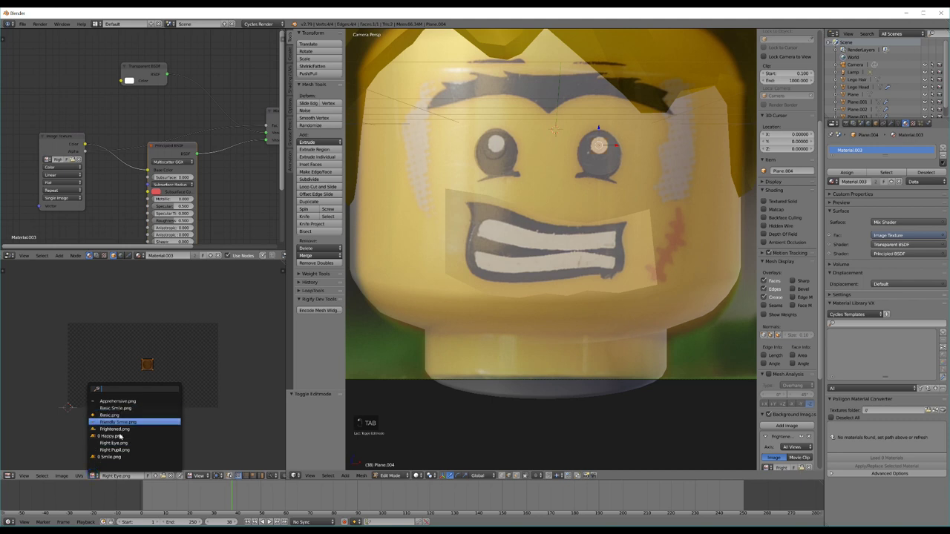
{"action": "left_click", "coordinate": [118, 450]}
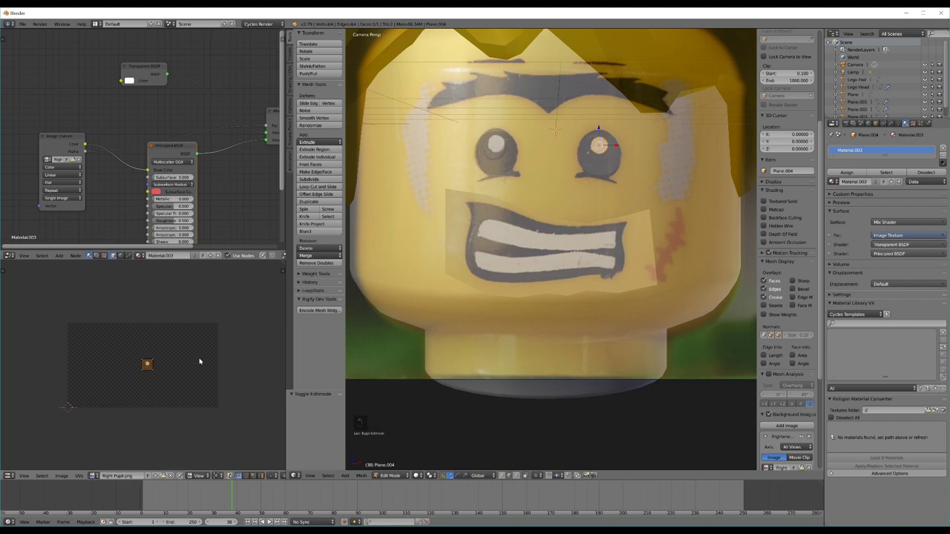
Step: Scale down and move the highlight disc's UV face to fit the white pupil in the image, then return to Object Mode
{"action": "key", "text": "s"}
{"action": "left_click", "coordinate": [179, 364]}
{"action": "key", "text": "g"}
{"action": "left_click", "coordinate": [178, 364]}
{"action": "key", "text": "s"}
{"action": "left_click", "coordinate": [193, 361]}
{"action": "key", "text": "g"}
{"action": "left_click", "coordinate": [193, 360]}
{"action": "key", "text": "Tab"}
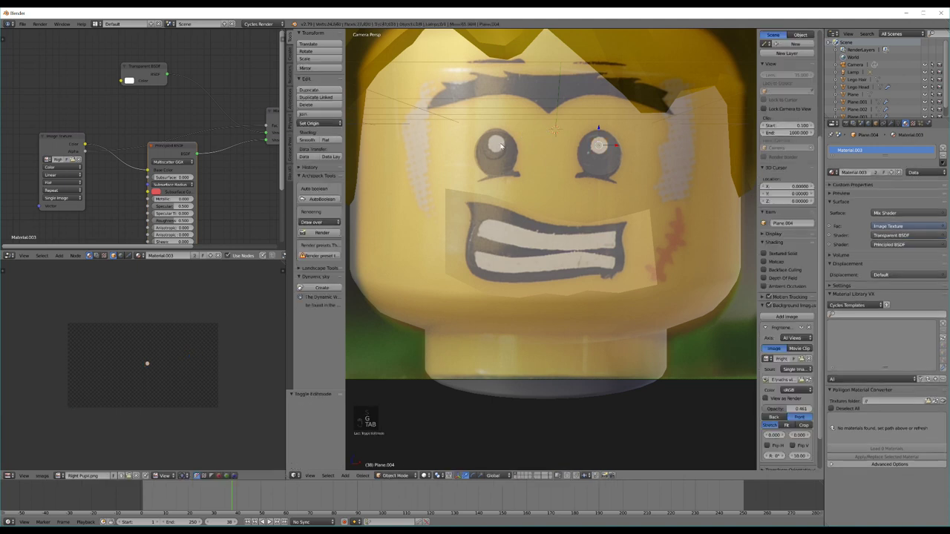
Step: Scale down and reposition the UV face of the highlight disc on the face's left-hand eye to fit the white pupil in the image
{"action": "right_click", "coordinate": [495, 143]}
{"action": "key", "text": "shift+z"}
{"action": "key", "text": "shift+z"}
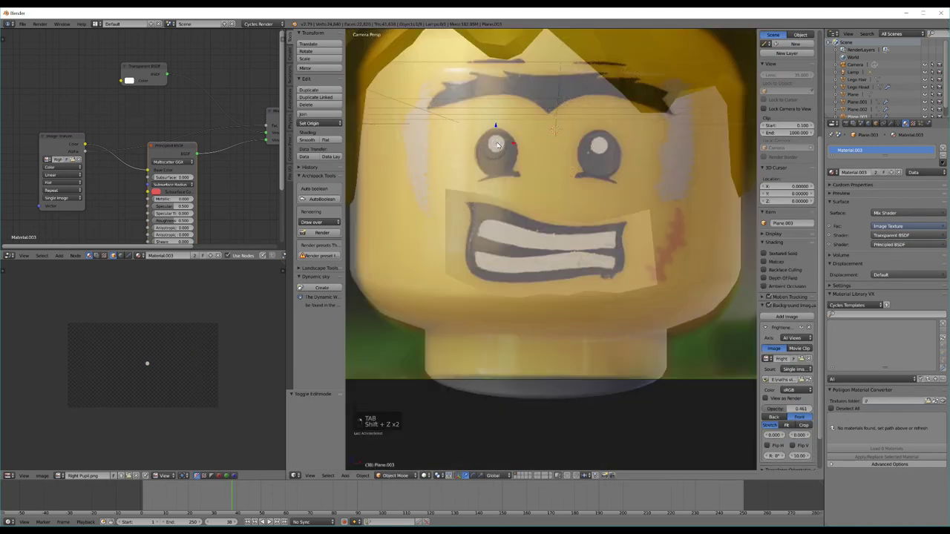
{"action": "key", "text": "Tab"}
{"action": "key", "text": "s"}
{"action": "left_click", "coordinate": [199, 335]}
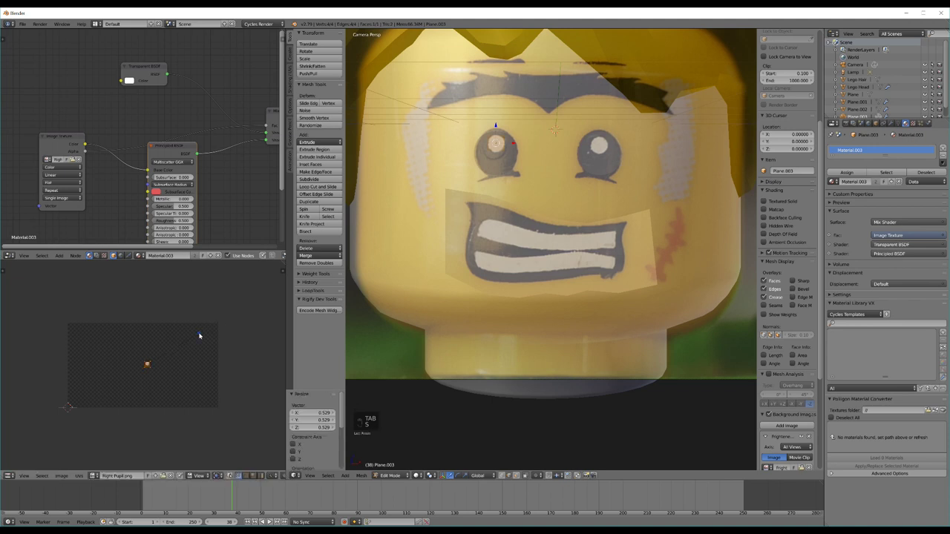
{"action": "key", "text": "g"}
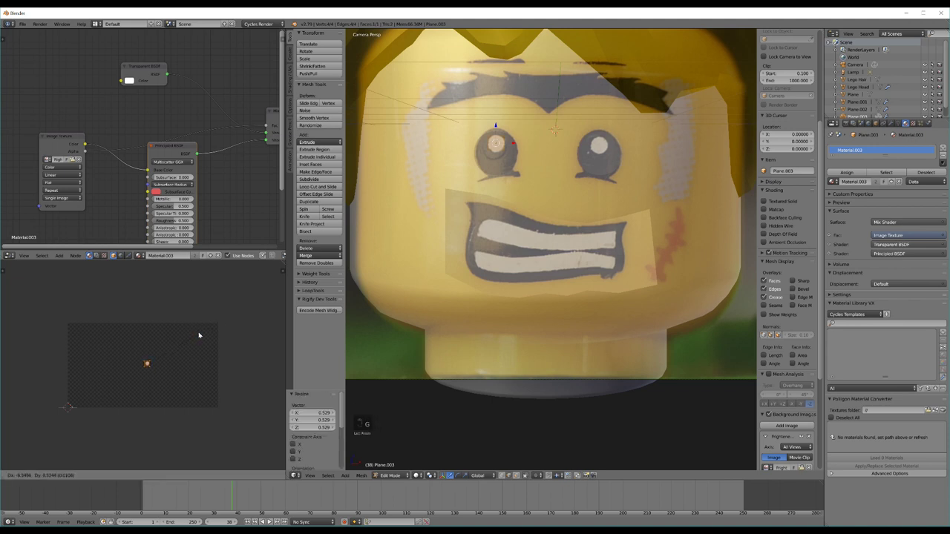
{"action": "left_click", "coordinate": [199, 336]}
{"action": "key", "text": "s"}
{"action": "left_click", "coordinate": [187, 341]}
{"action": "key", "text": "g"}
{"action": "left_click", "coordinate": [186, 340]}
{"action": "key", "text": "Tab"}
Step: Scale the right-hand eye's highlight UV face to 0.828 and move it by -0.003 in X and 0.003 in Y
{"action": "right_click", "coordinate": [600, 151]}
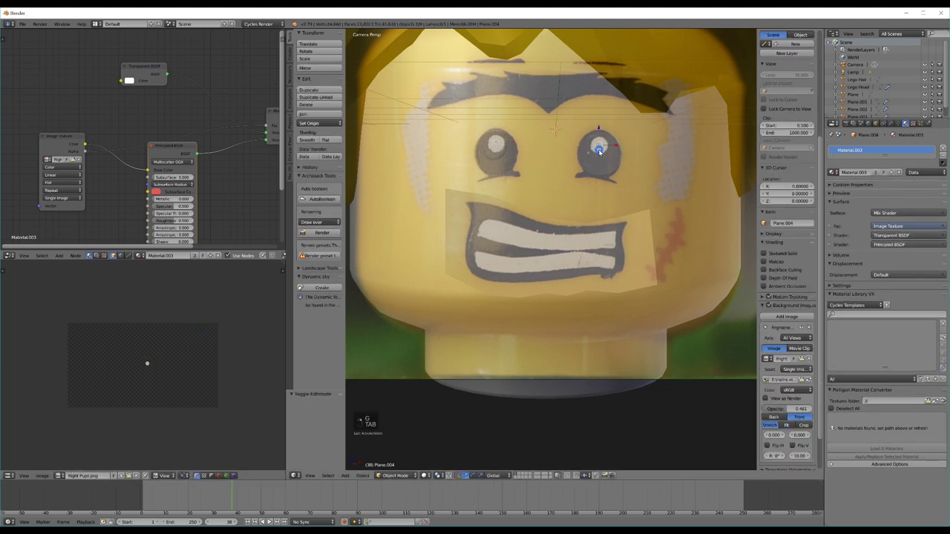
{"action": "key", "text": "Tab"}
{"action": "key", "text": "s"}
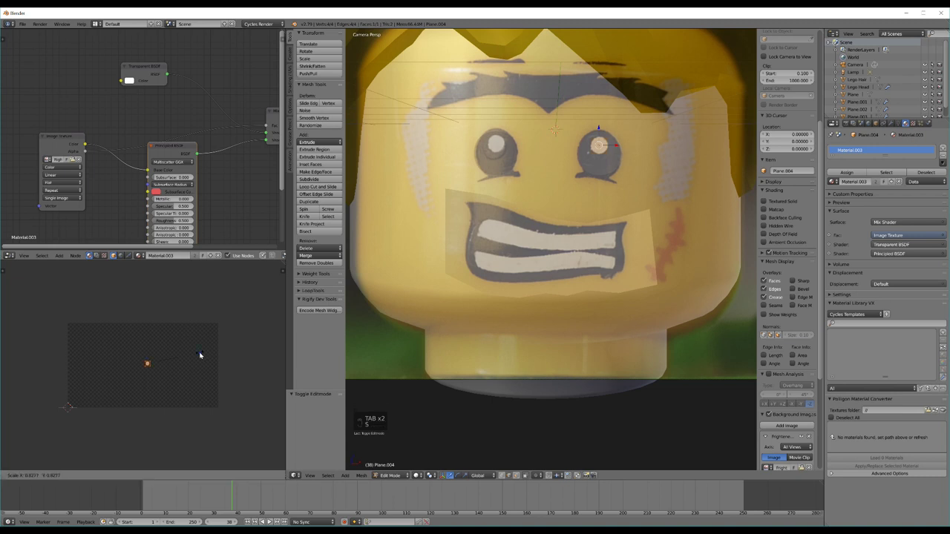
{"action": "left_click", "coordinate": [198, 355]}
{"action": "key", "text": "g"}
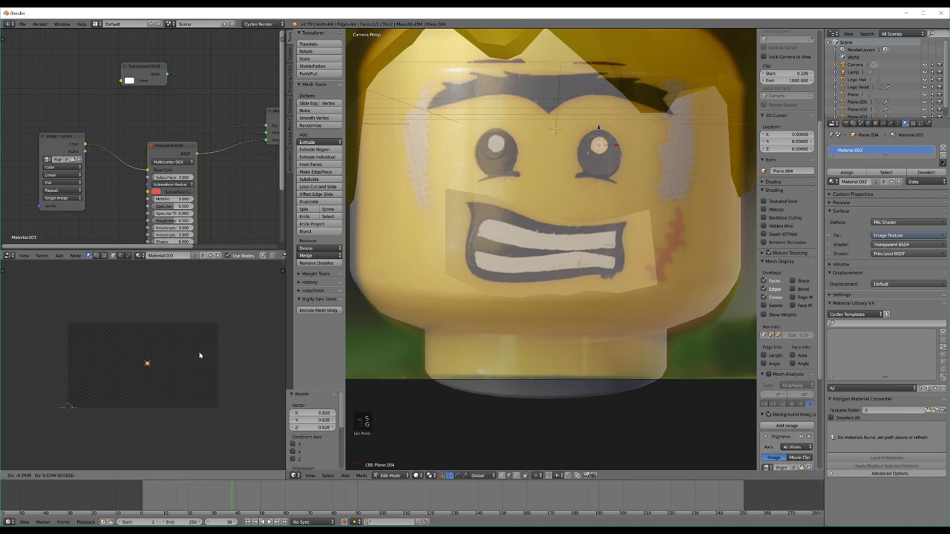
{"action": "left_click", "coordinate": [199, 355]}
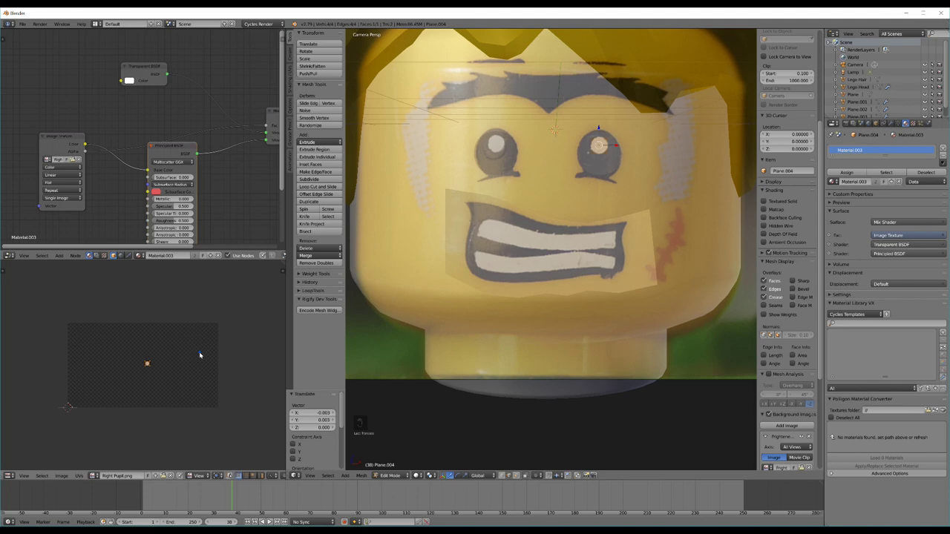
Step: Set the background image's opacity to 0 and check both eyes in rendered view from Object Mode
{"action": "scroll", "coordinate": [775, 440], "scroll_direction": "down", "scroll_amount": 4}
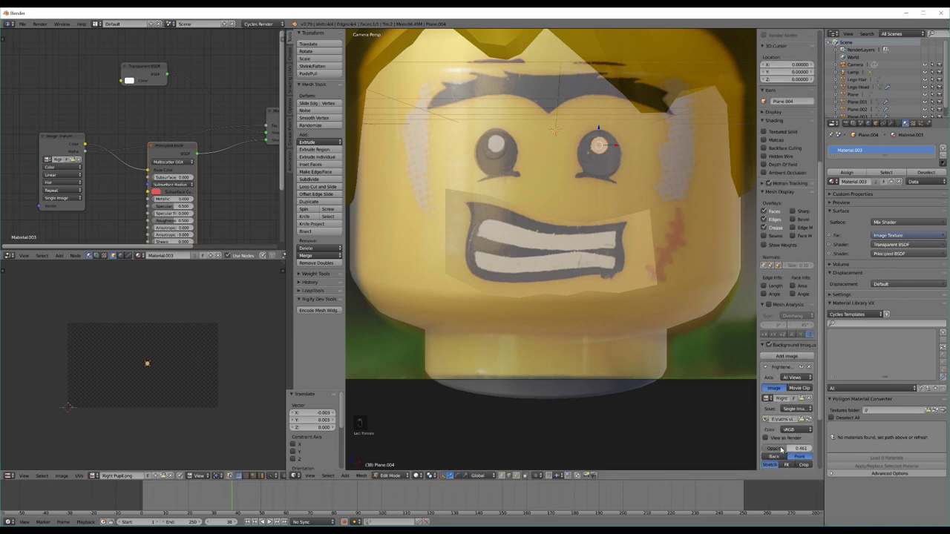
{"action": "left_click_drag", "start_coordinate": [779, 447], "coordinate": [710, 441]}
{"action": "key", "text": "shift+z"}
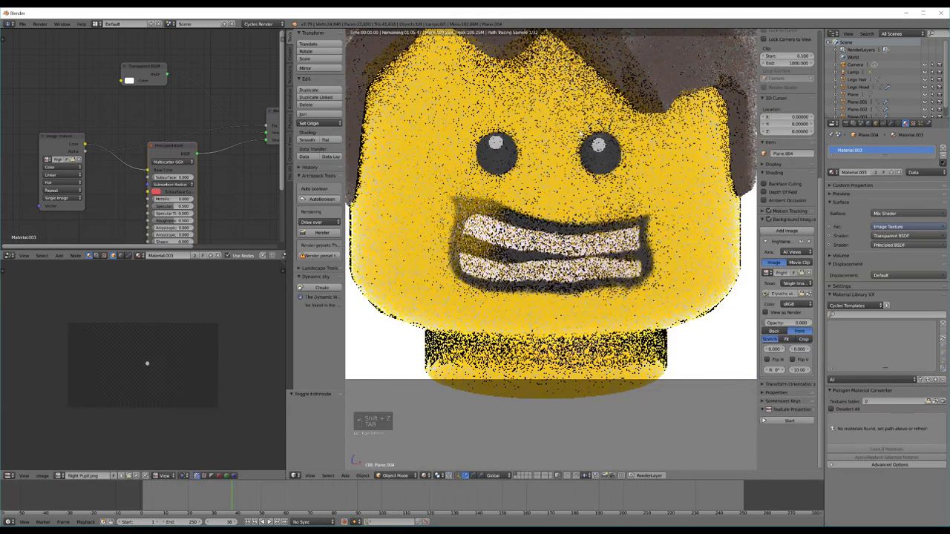
{"action": "key", "text": "Tab"}
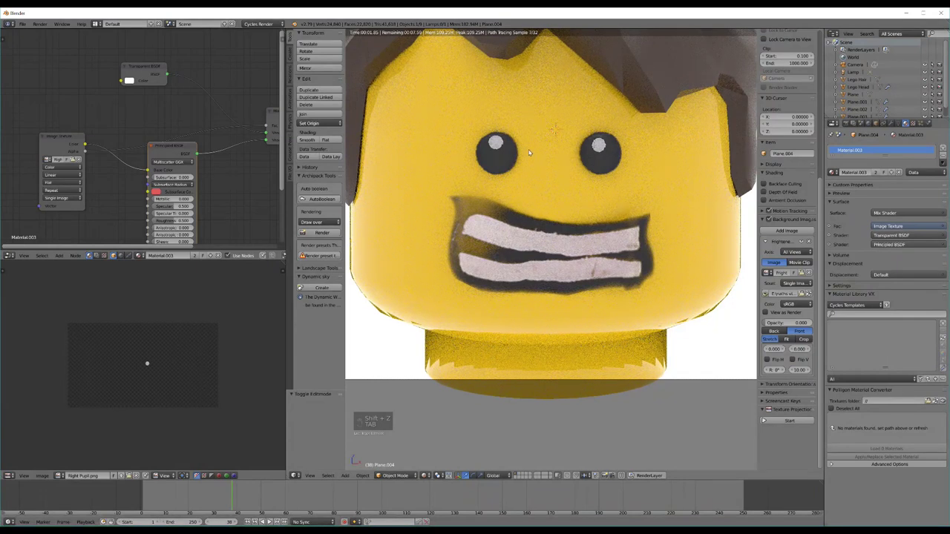
{"action": "key", "text": "shift+z"}
Step: Add a base shape key to the right-hand eye disc and rename it Basic Eye position
{"action": "right_click", "coordinate": [608, 168]}
{"action": "left_click", "coordinate": [898, 124]}
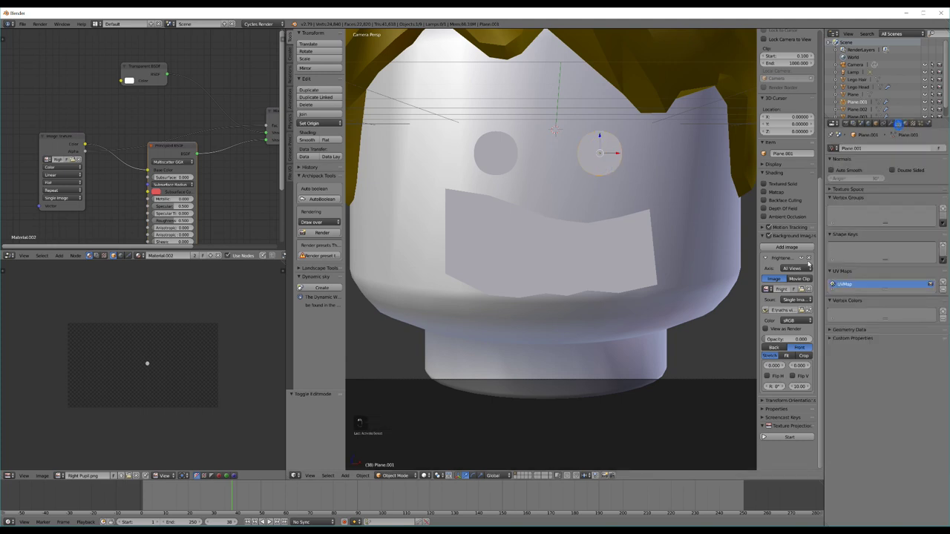
{"action": "left_click", "coordinate": [943, 246]}
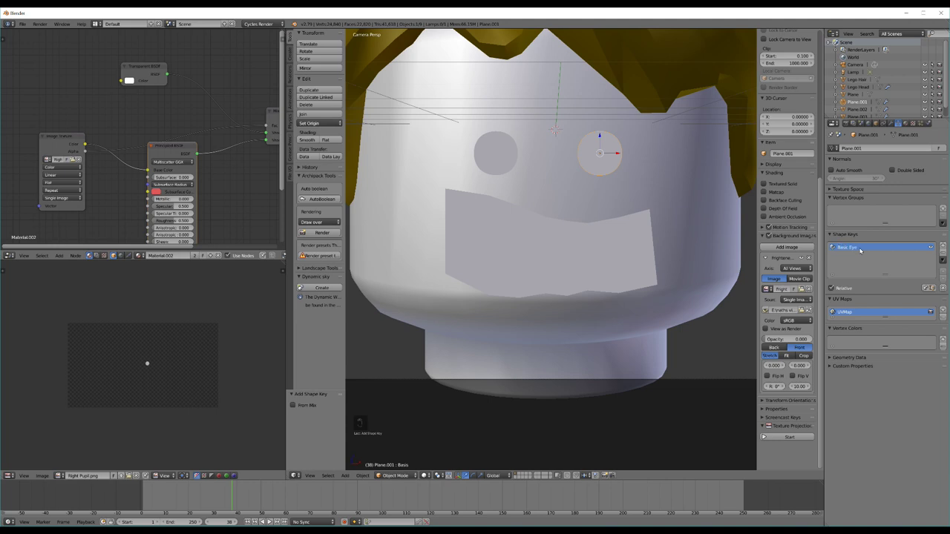
{"action": "type", "text": "n"}
{"action": "key", "text": "Return"}
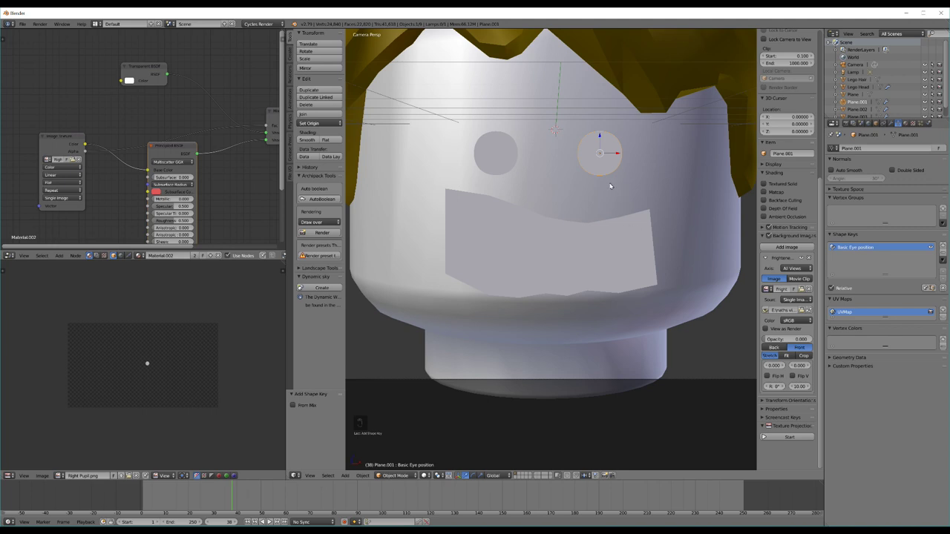
Step: Add a second shape key to the eye disc and name it Sleep
{"action": "left_click", "coordinate": [944, 246]}
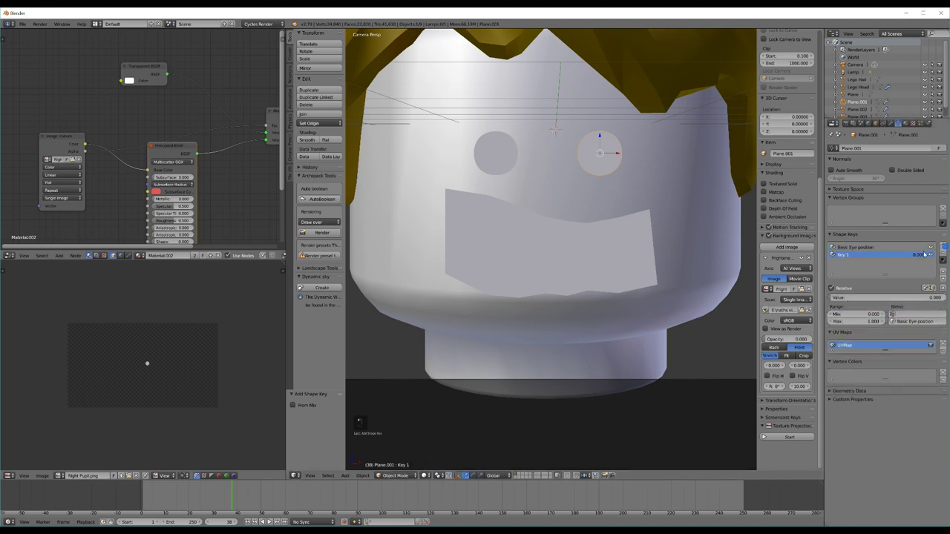
{"action": "double_click", "coordinate": [862, 256]}
{"action": "type", "text": "Sleep"}
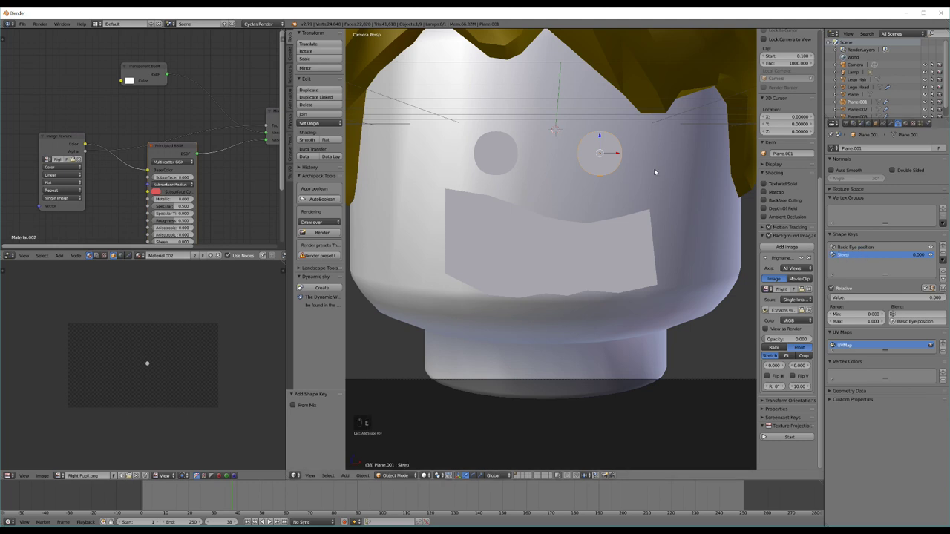
Step: Add a vertical loop cut through the middle of the eye mesh in Edit Mode and scale the loop to 0.086
{"action": "key", "text": "Tab"}
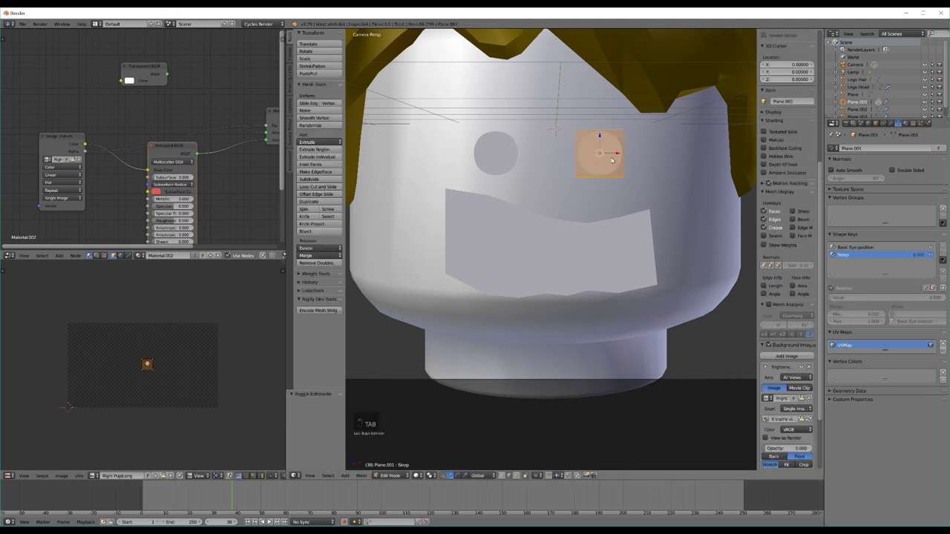
{"action": "key", "text": "ctrl+r"}
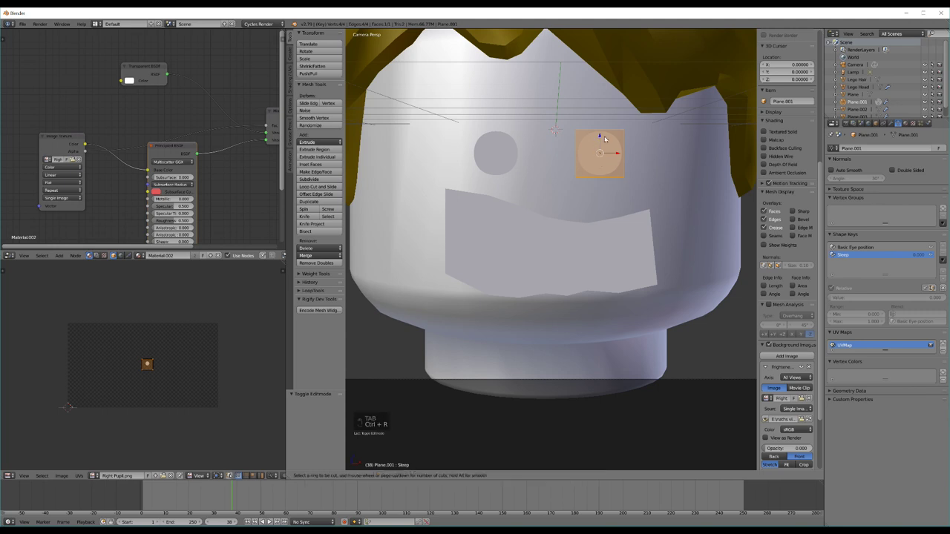
{"action": "left_click", "coordinate": [604, 139]}
{"action": "right_click", "coordinate": [605, 139]}
{"action": "middle_click_drag", "start_coordinate": [605, 196], "coordinate": [547, 212], "text": "shift"}
{"action": "key", "text": "s"}
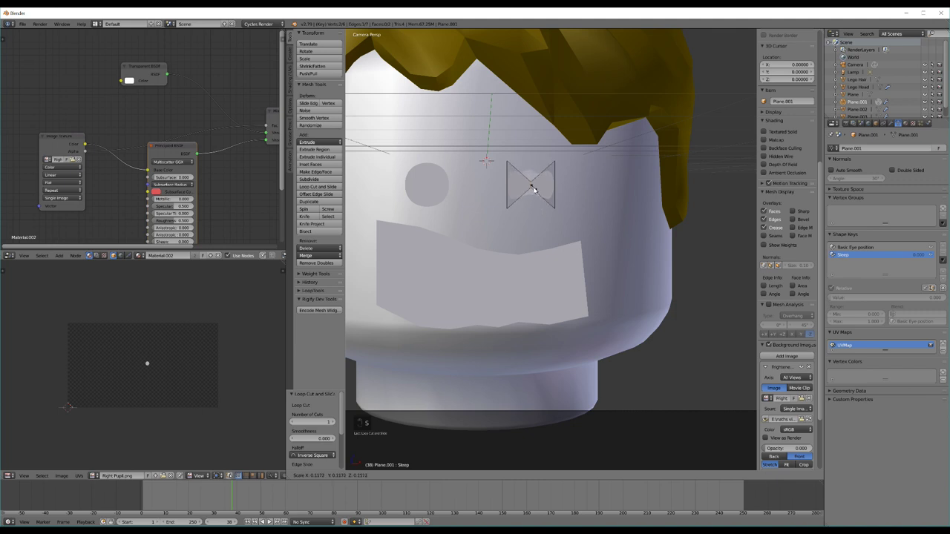
{"action": "left_click", "coordinate": [531, 187]}
Step: Switch the viewport to Material shading and raise the eye's middle edge along Z toward the top of the mesh
{"action": "scroll", "coordinate": [540, 180], "scroll_direction": "up", "scroll_amount": 4}
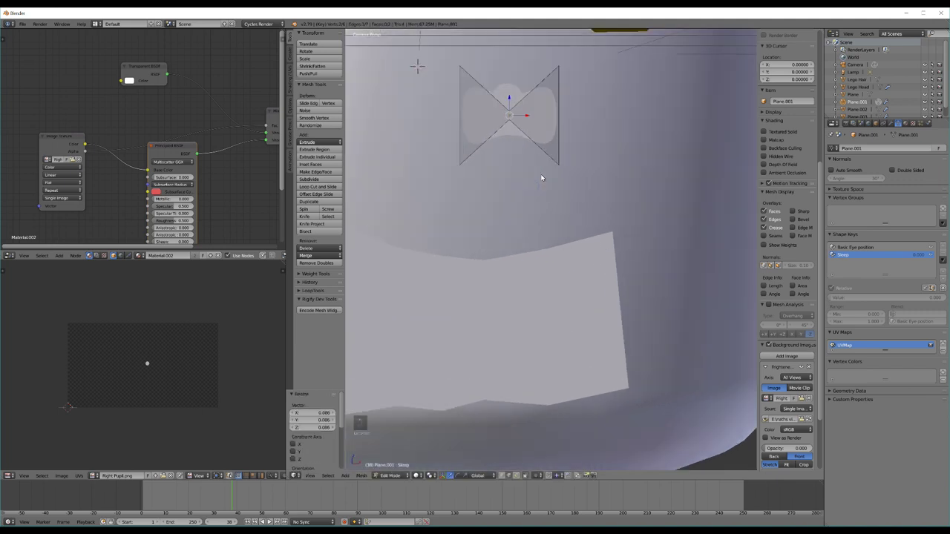
{"action": "left_click", "coordinate": [418, 475]}
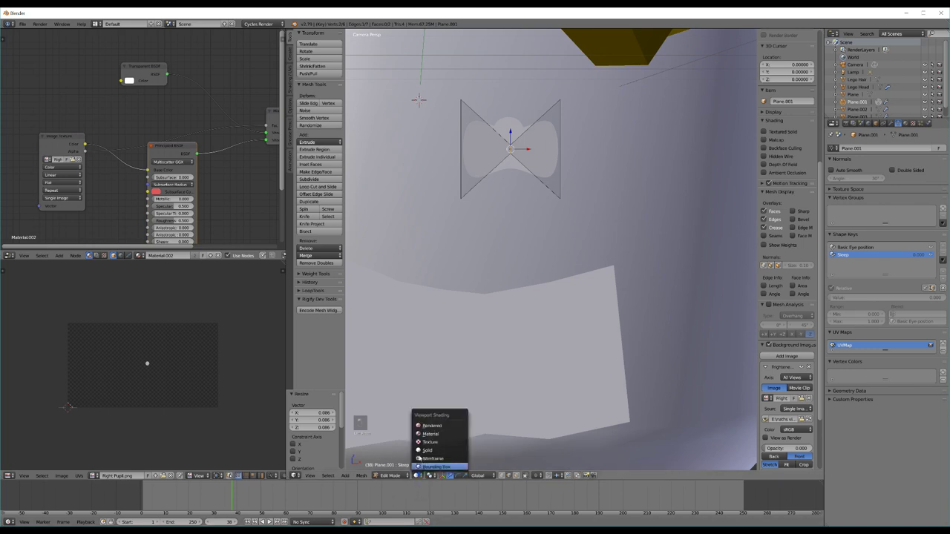
{"action": "left_click", "coordinate": [430, 433]}
{"action": "middle_click_drag", "start_coordinate": [511, 136], "coordinate": [510, 182], "text": "shift"}
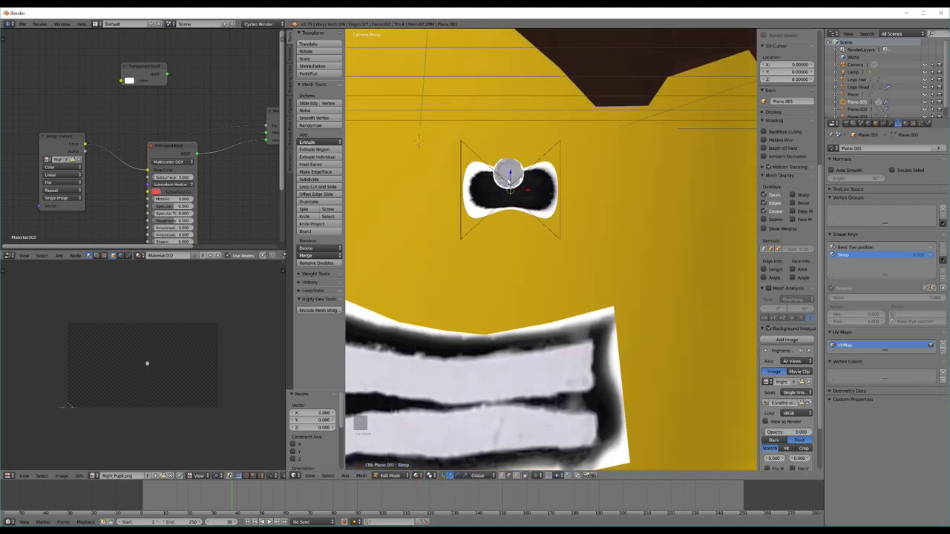
{"action": "left_click_drag", "start_coordinate": [511, 176], "coordinate": [511, 139]}
Step: Shrink the eye mesh's outer side edges along Z in two passes, the second at 0.394, to form an arch
{"action": "right_click", "coordinate": [463, 178]}
{"action": "key", "text": "s"}
{"action": "key", "text": "z"}
{"action": "left_click", "coordinate": [532, 167]}
{"action": "key", "text": "s"}
{"action": "key", "text": "z"}
{"action": "left_click", "coordinate": [520, 171]}
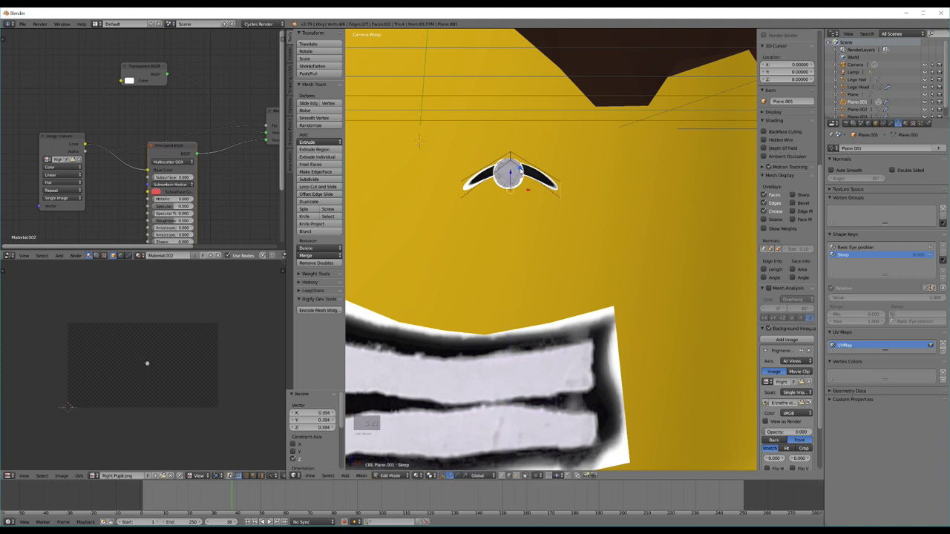
Step: Scale the whole eye mesh to about 0.44 along Z, return to Object Mode and try the Sleep shape key's value
{"action": "key", "text": "a"}
{"action": "key", "text": "a"}
{"action": "key", "text": "s"}
{"action": "key", "text": "z"}
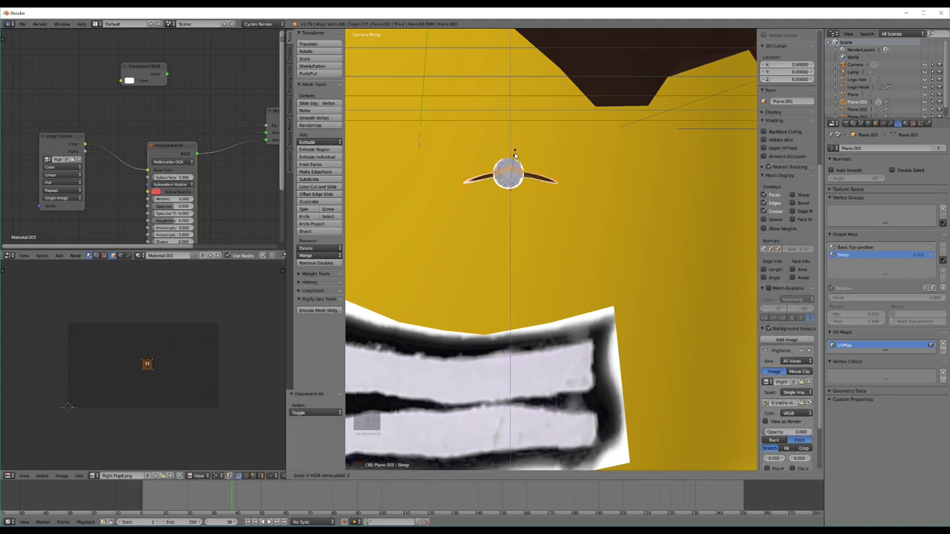
{"action": "left_click", "coordinate": [515, 153]}
{"action": "key", "text": "Tab"}
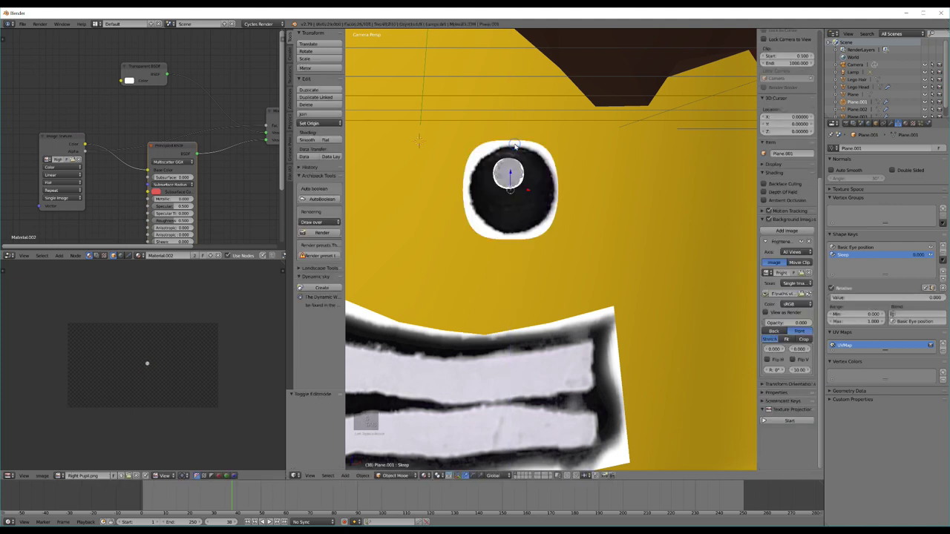
{"action": "mouse_move", "coordinate": [861, 298]}
{"action": "left_mouse_down"}
{"action": "mouse_move", "coordinate": [51, 293]}
{"action": "mouse_move", "coordinate": [857, 294]}
{"action": "left_mouse_up"}
Step: Add Basis and Sleep shape keys to the eye's highlight disc and set its Sleep value to 1
{"action": "right_click", "coordinate": [509, 176]}
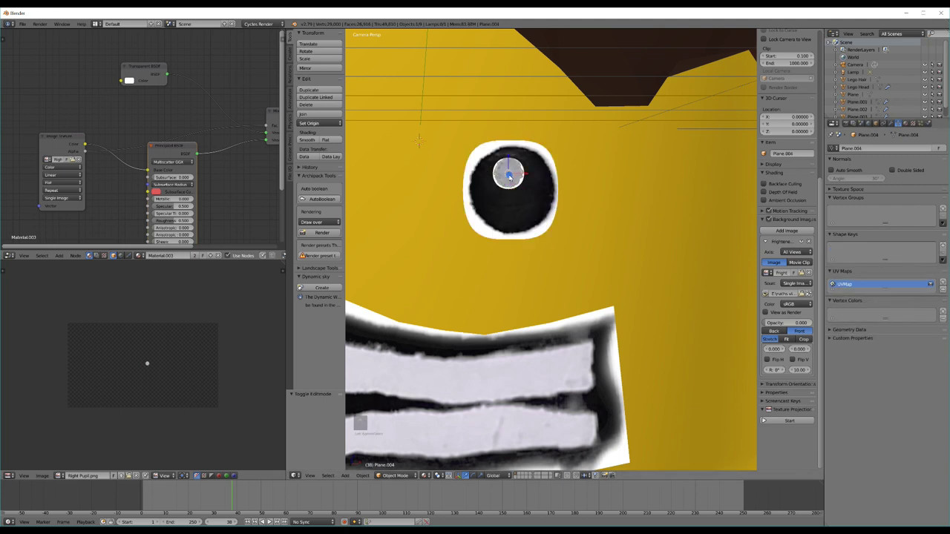
{"action": "left_click", "coordinate": [942, 247]}
{"action": "left_click", "coordinate": [944, 247]}
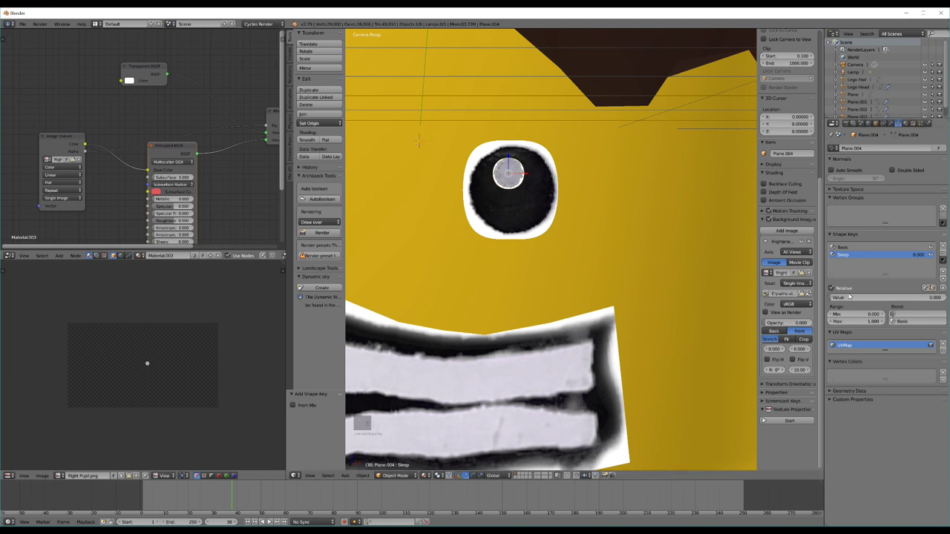
{"action": "right_click", "coordinate": [517, 171]}
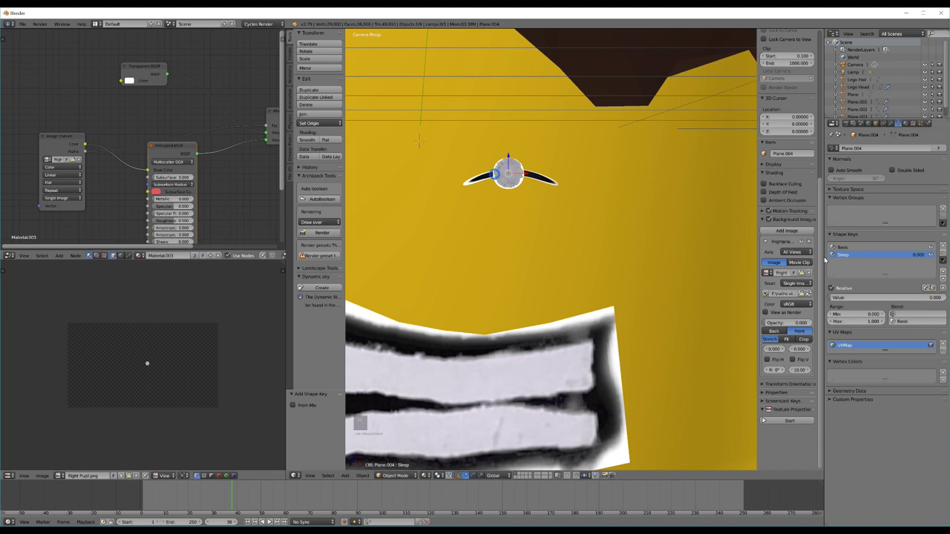
{"action": "left_click_drag", "start_coordinate": [833, 299], "coordinate": [945, 298]}
Step: Try moving the highlight disc sideways in Object Mode and changing its Sleep value, then undo the changes
{"action": "key", "text": "Tab"}
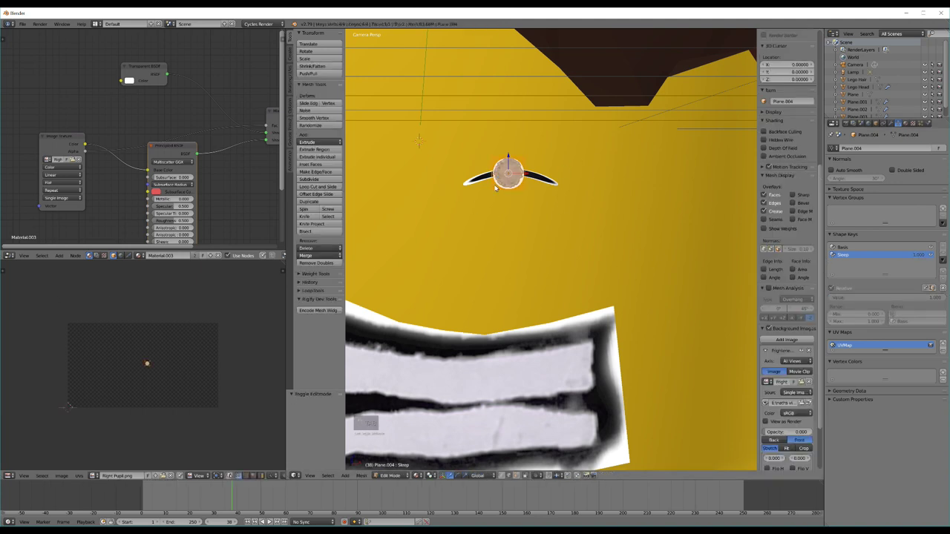
{"action": "key", "text": "Tab"}
{"action": "left_click_drag", "start_coordinate": [525, 176], "coordinate": [653, 175]}
{"action": "left_click_drag", "start_coordinate": [881, 297], "coordinate": [851, 297]}
{"action": "key", "text": "ctrl+z"}
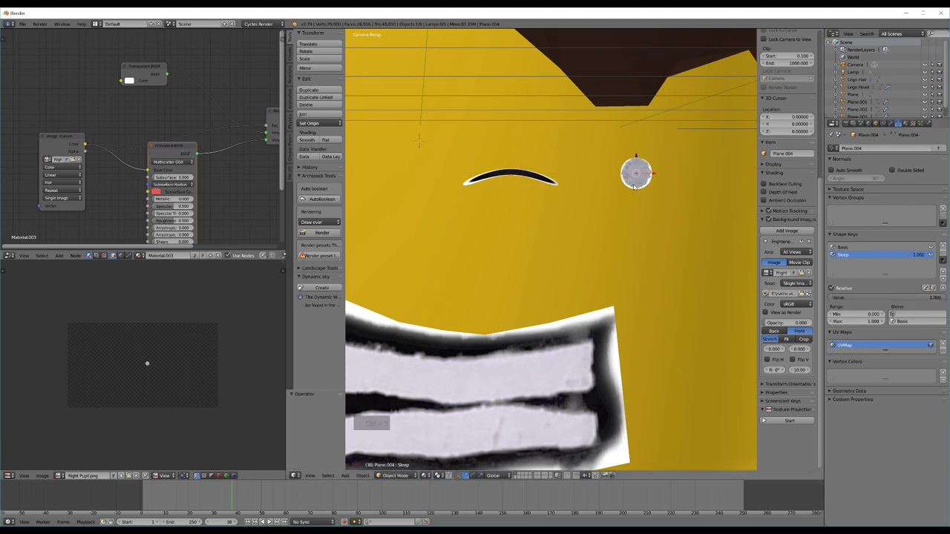
{"action": "key", "text": "ctrl+z"}
Step: Add a vertical loop cut through the highlight disc in Edit Mode and flatten the new loop along Z
{"action": "key", "text": "Tab"}
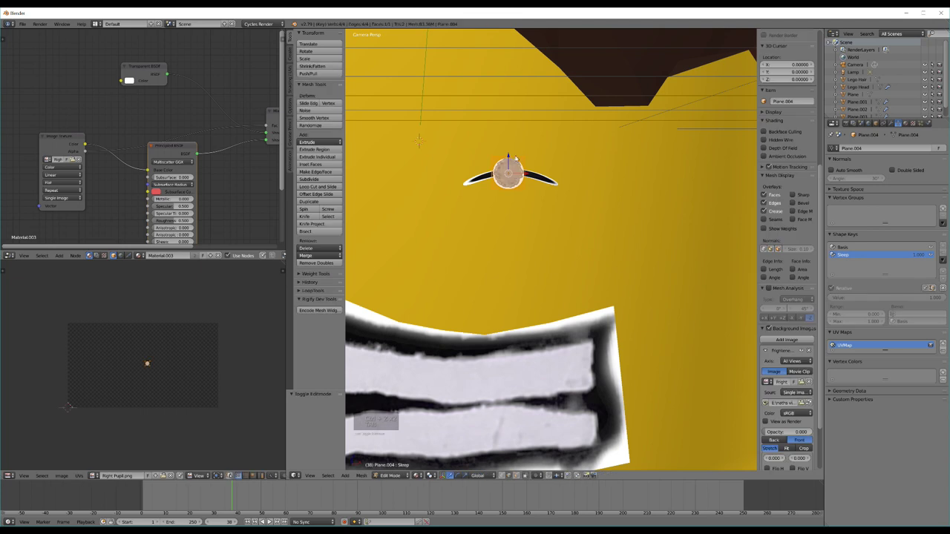
{"action": "key", "text": "ctrl+r"}
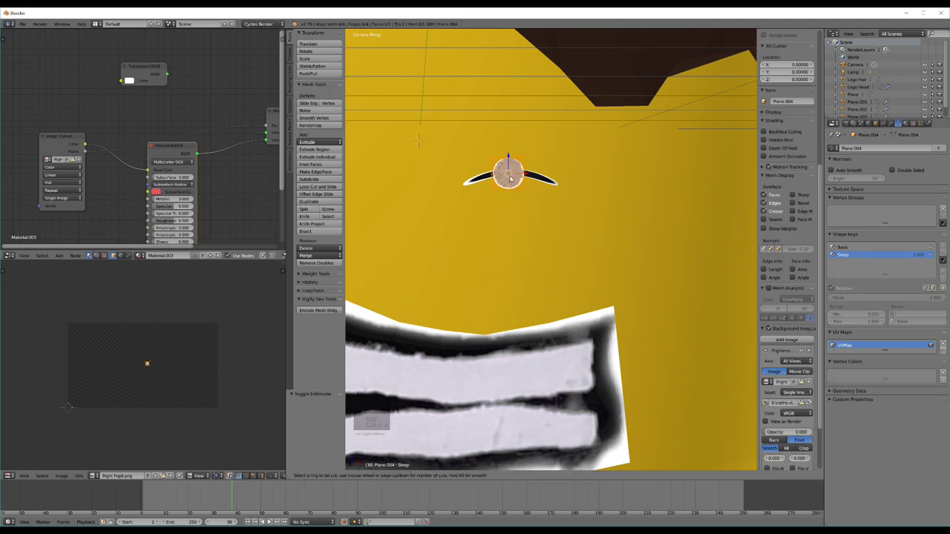
{"action": "left_click", "coordinate": [509, 165]}
{"action": "left_click", "coordinate": [508, 164]}
{"action": "key", "text": "s"}
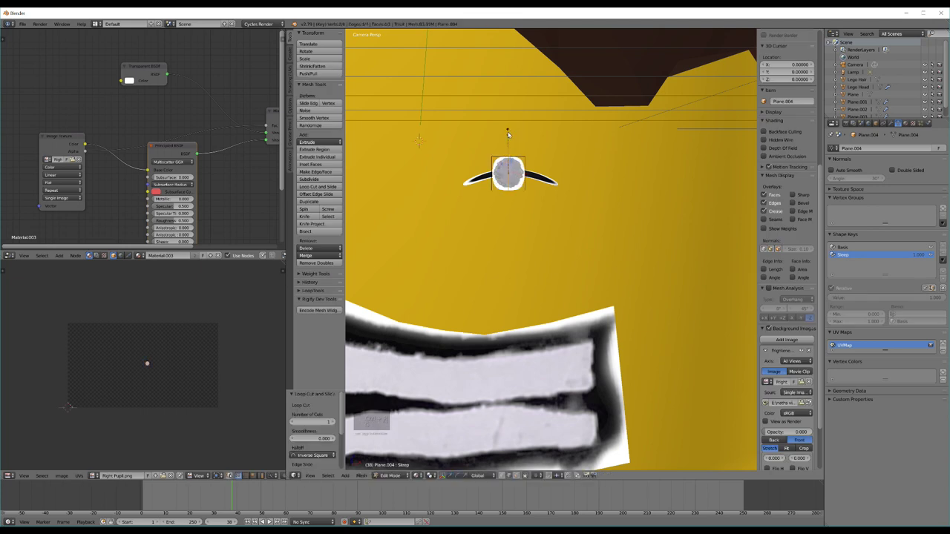
{"action": "key", "text": "z"}
{"action": "left_click", "coordinate": [517, 155]}
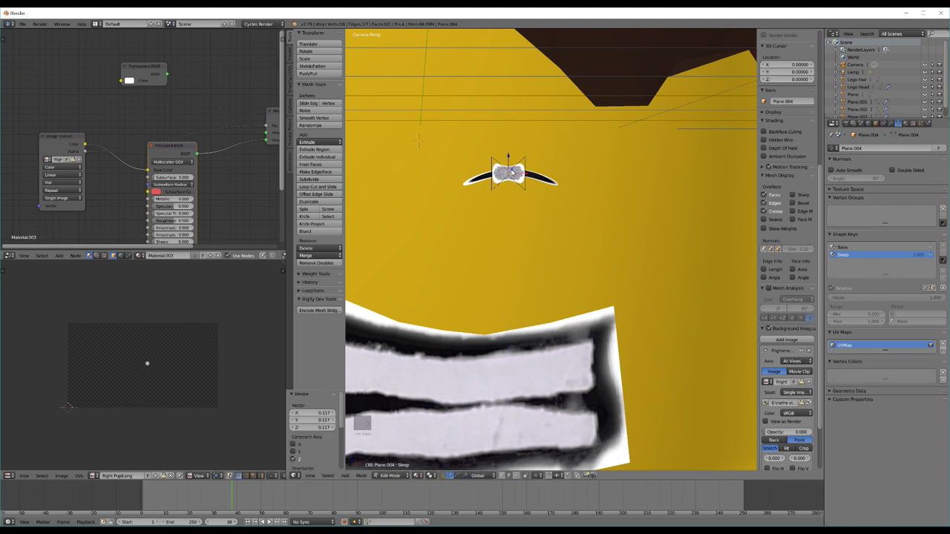
{"action": "key", "text": "s"}
{"action": "key", "text": "z"}
{"action": "left_click", "coordinate": [509, 170]}
Step: Flatten the highlight disc's outer edges to 0.040 along Z so the highlight collapses into a thin line
{"action": "right_click", "coordinate": [490, 172]}
{"action": "key", "text": "s"}
{"action": "key", "text": "z"}
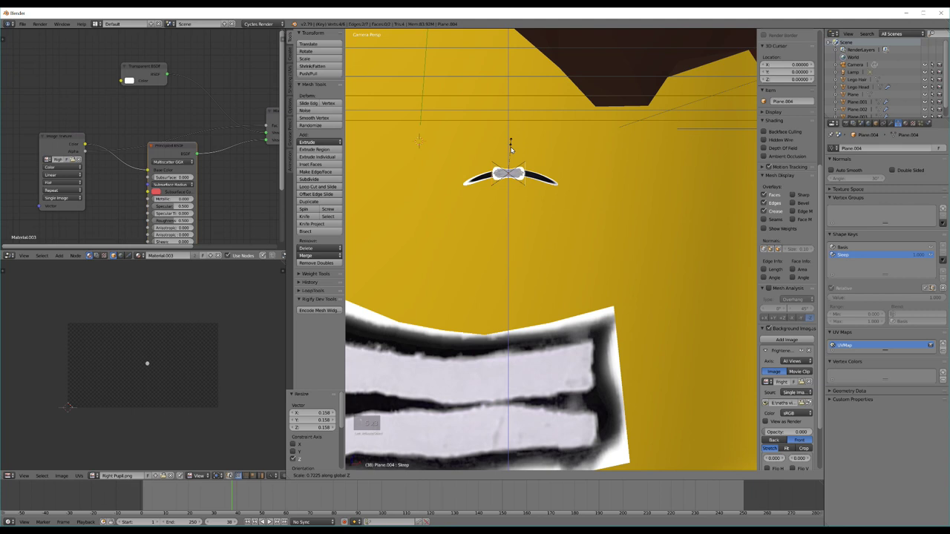
{"action": "left_click", "coordinate": [508, 173]}
{"action": "scroll", "coordinate": [509, 170], "scroll_direction": "up", "scroll_amount": 6}
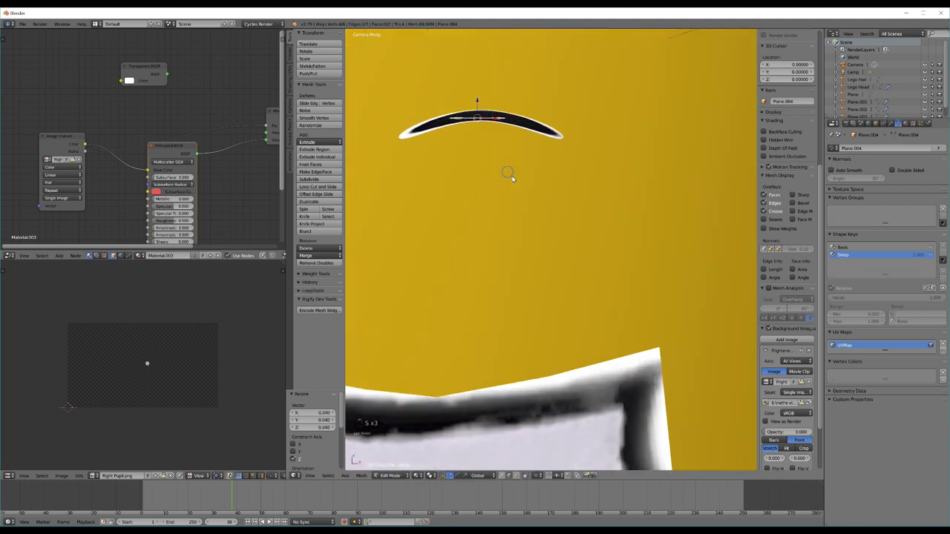
Step: Scale the whole highlight disc flat into a thin horizontal line and return to Object Mode
{"action": "middle_click_drag", "start_coordinate": [504, 219], "coordinate": [534, 283], "text": "shift"}
{"action": "right_click", "coordinate": [490, 139]}
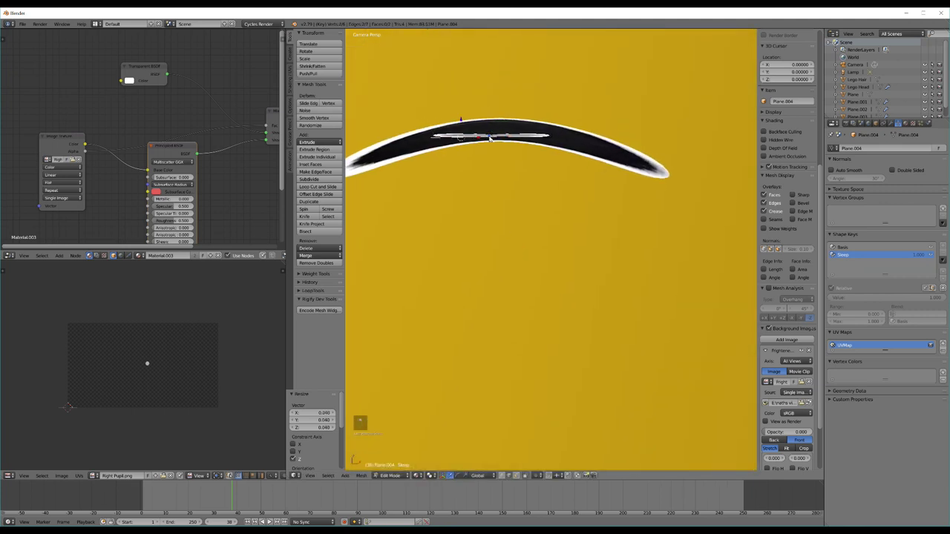
{"action": "right_click", "coordinate": [492, 136]}
{"action": "key", "text": "a"}
{"action": "key", "text": "a"}
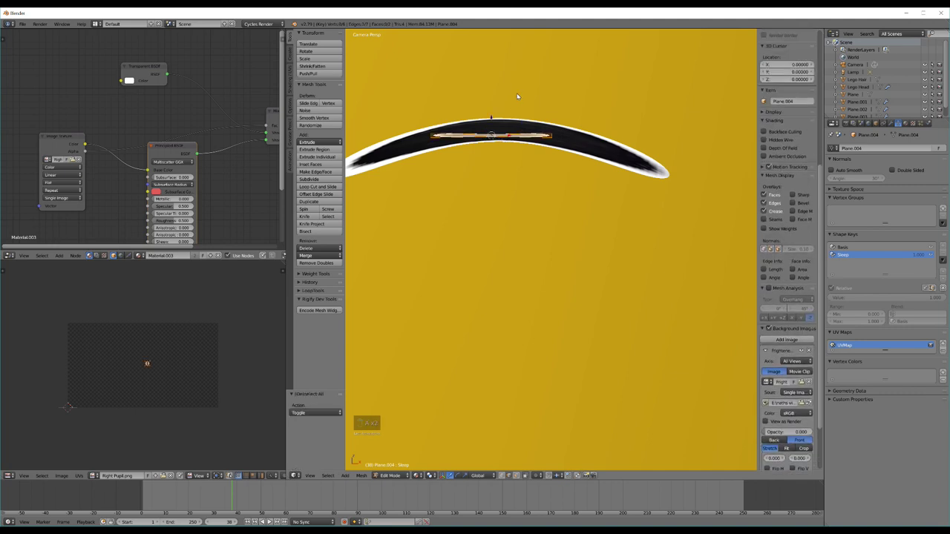
{"action": "key", "text": "s"}
{"action": "left_click", "coordinate": [501, 131]}
{"action": "key", "text": "Tab"}
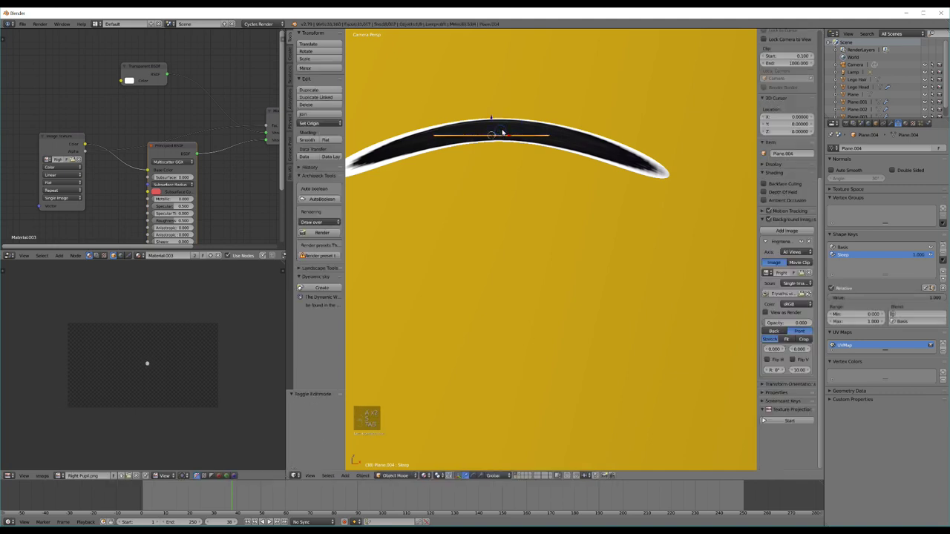
Step: Keyframe a Sleep value of 1 at frame 1 for both the highlight disc and the eye beneath it
{"action": "scroll", "coordinate": [505, 138], "scroll_direction": "down", "scroll_amount": 5}
{"action": "left_click_drag", "start_coordinate": [889, 298], "coordinate": [947, 300]}
{"action": "left_click_drag", "start_coordinate": [215, 498], "coordinate": [138, 502]}
{"action": "middle_click_drag", "start_coordinate": [398, 301], "coordinate": [558, 213], "text": "shift"}
{"action": "right_click", "coordinate": [887, 297]}
{"action": "left_click", "coordinate": [900, 297]}
{"action": "right_click", "coordinate": [658, 149]}
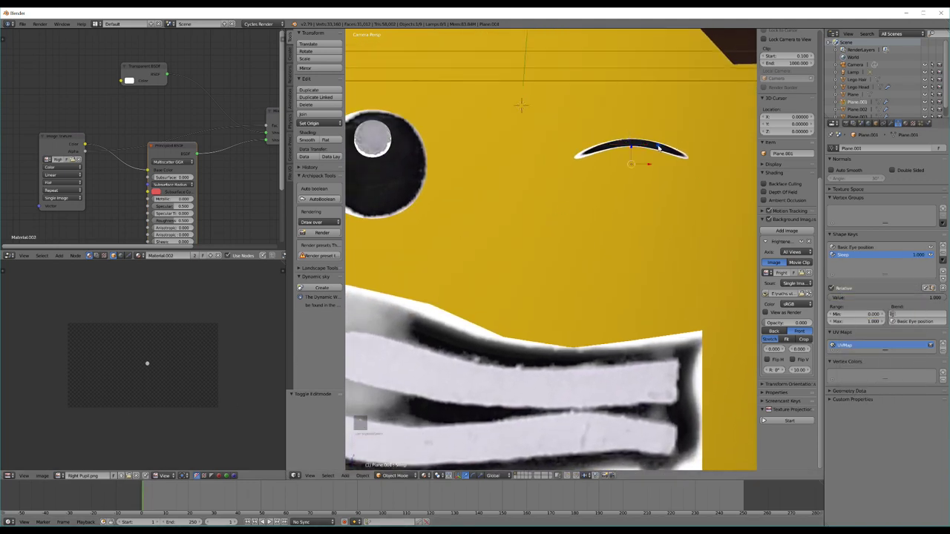
{"action": "right_click", "coordinate": [883, 297]}
{"action": "left_click", "coordinate": [883, 297]}
Step: Set Sleep to 0 at frame 20 for the eye and its highlight disc, and keyframe both values
{"action": "left_click_drag", "start_coordinate": [166, 504], "coordinate": [189, 503]}
{"action": "right_click", "coordinate": [670, 154]}
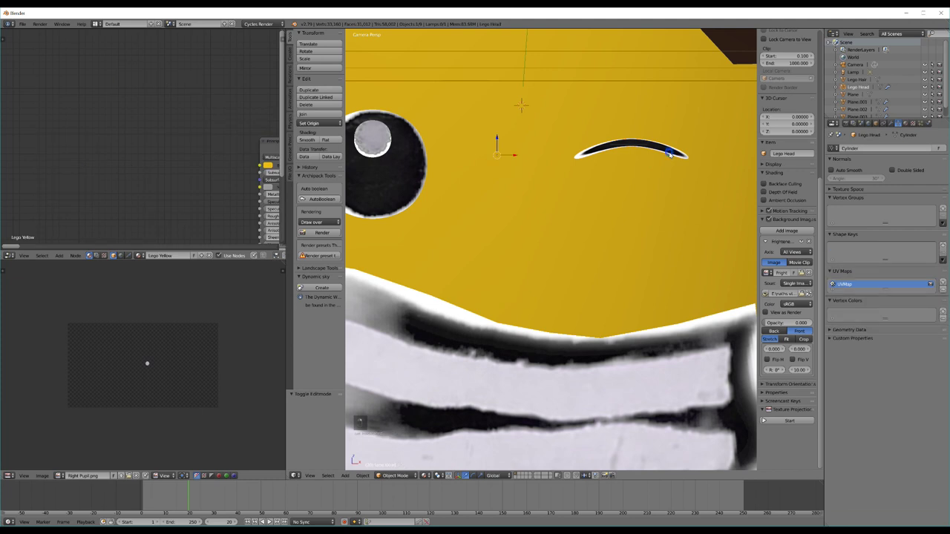
{"action": "right_click", "coordinate": [664, 154]}
{"action": "left_click_drag", "start_coordinate": [923, 299], "coordinate": [839, 300]}
{"action": "right_click", "coordinate": [853, 297]}
{"action": "left_click", "coordinate": [851, 295]}
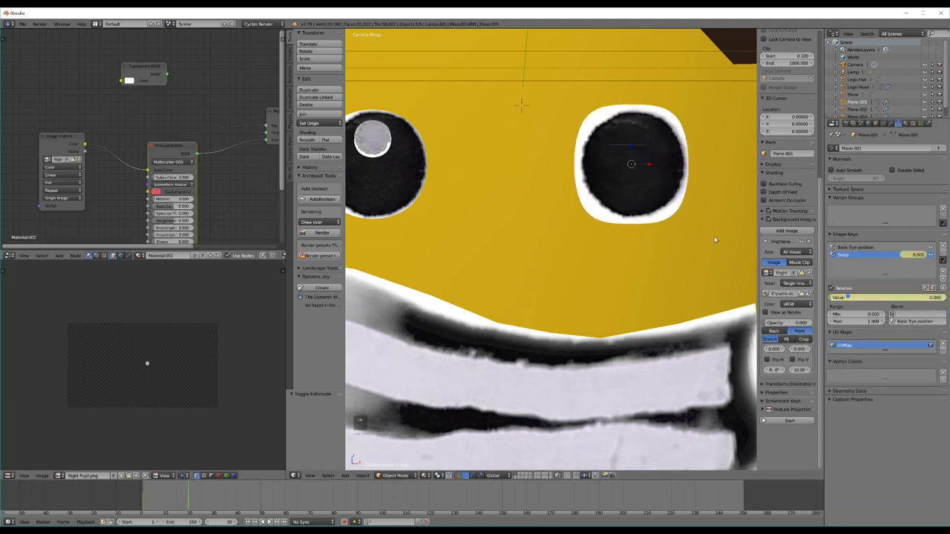
{"action": "right_click", "coordinate": [643, 146]}
{"action": "left_click_drag", "start_coordinate": [919, 297], "coordinate": [839, 298]}
{"action": "right_click", "coordinate": [838, 298]}
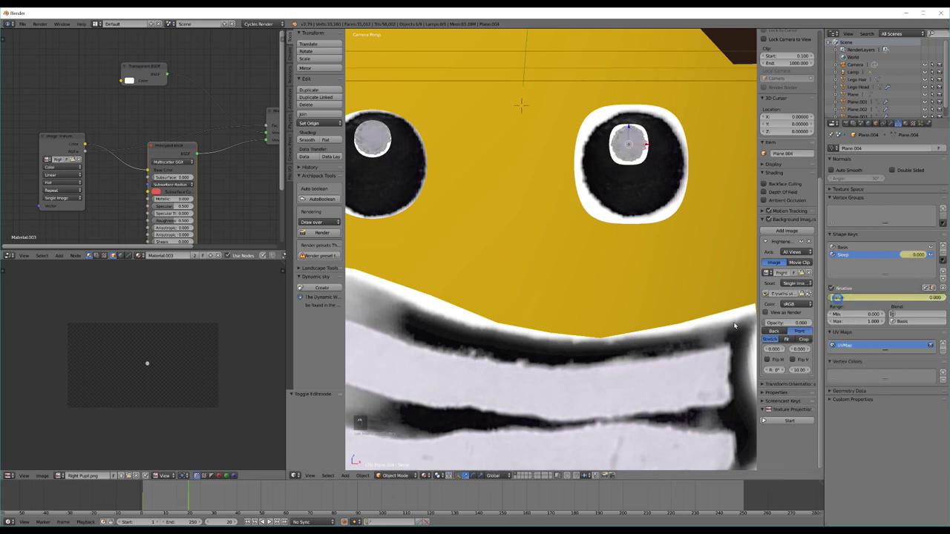
Step: Play the eye-opening animation from the first frame to check the Sleep motion
{"action": "right_click", "coordinate": [616, 199]}
{"action": "key", "text": "alt+a"}
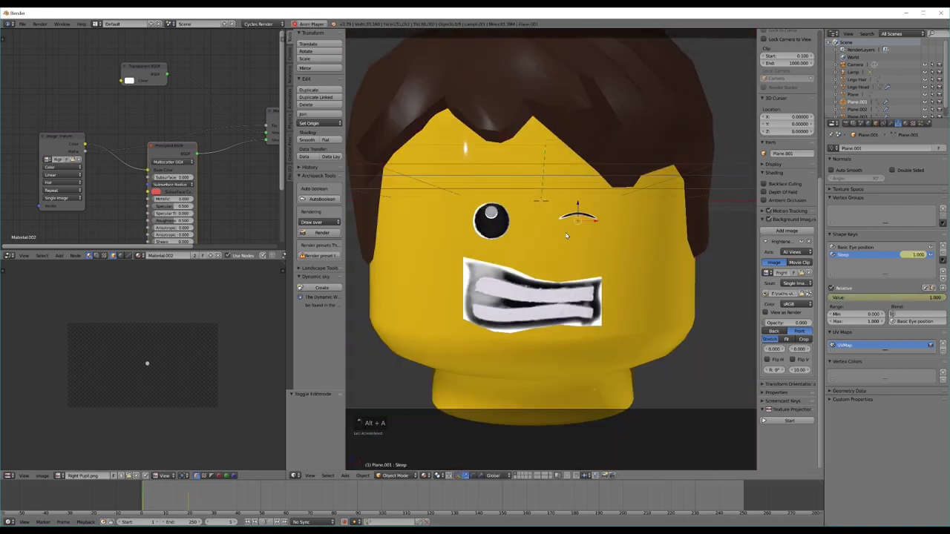
{"action": "key", "text": "alt+a"}
{"action": "key", "text": "ctrl+z"}
{"action": "key", "text": "alt+a"}
{"action": "key", "text": "alt+a"}
{"action": "left_click_drag", "start_coordinate": [179, 505], "coordinate": [142, 496]}
{"action": "key", "text": "alt+a"}
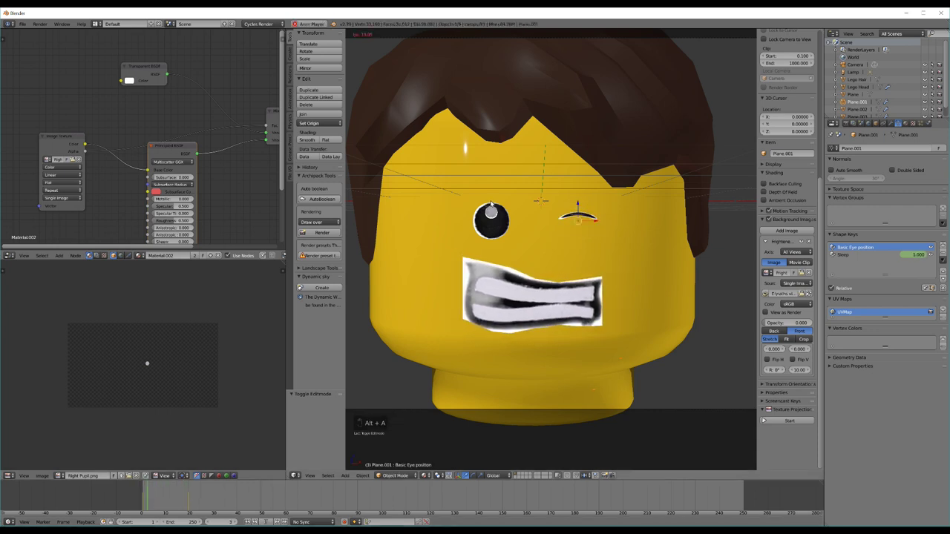
{"action": "key", "text": "alt+a"}
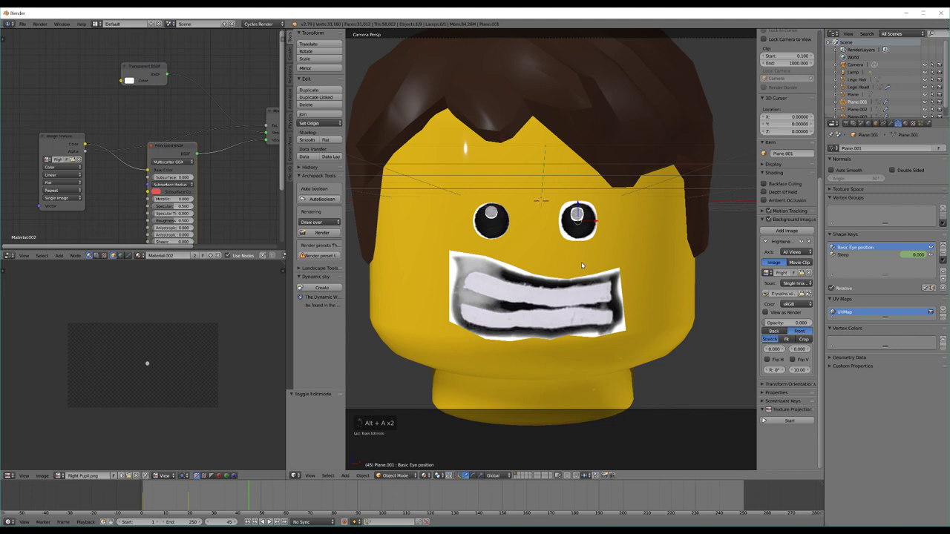
Step: Add a Shrinkwrap modifier to the mouth plane with a 0.01 offset and Keep Above Surface enabled
{"action": "key", "text": "KP_0"}
{"action": "middle_click_drag", "start_coordinate": [575, 266], "coordinate": [555, 276]}
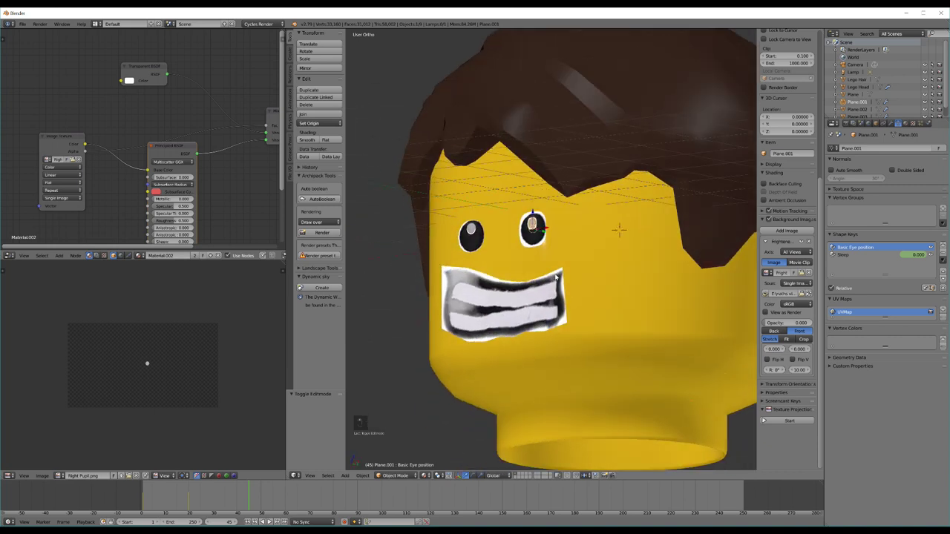
{"action": "middle_click_drag", "start_coordinate": [585, 306], "coordinate": [528, 312]}
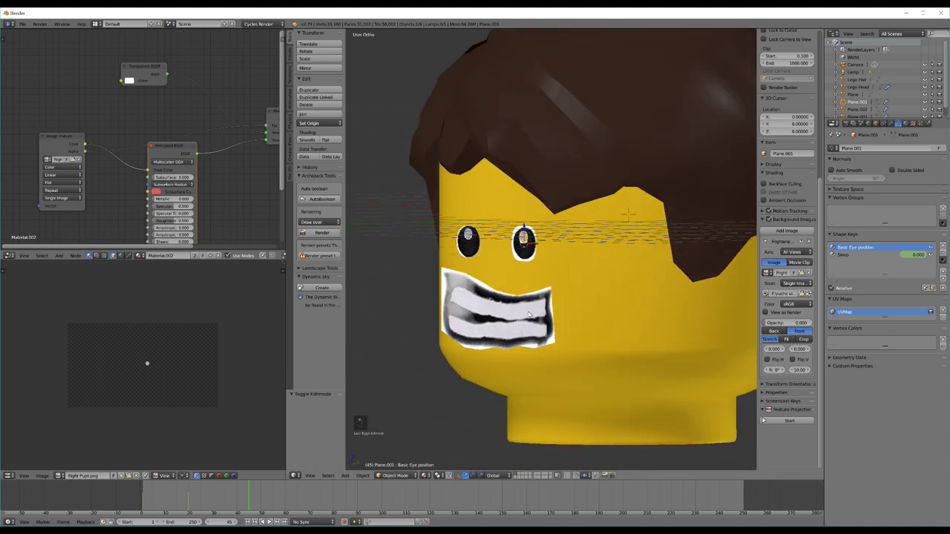
{"action": "right_click", "coordinate": [527, 313]}
{"action": "left_click", "coordinate": [891, 123]}
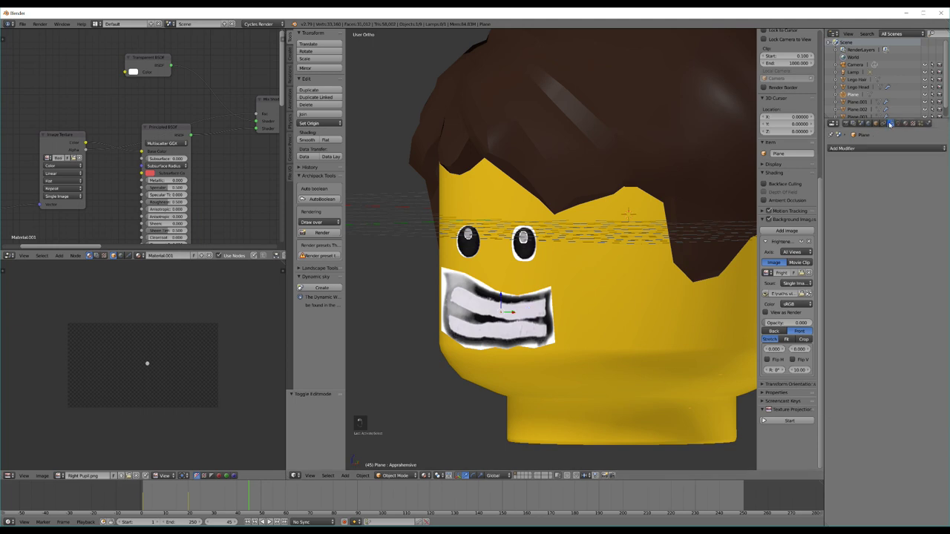
{"action": "left_click", "coordinate": [857, 149]}
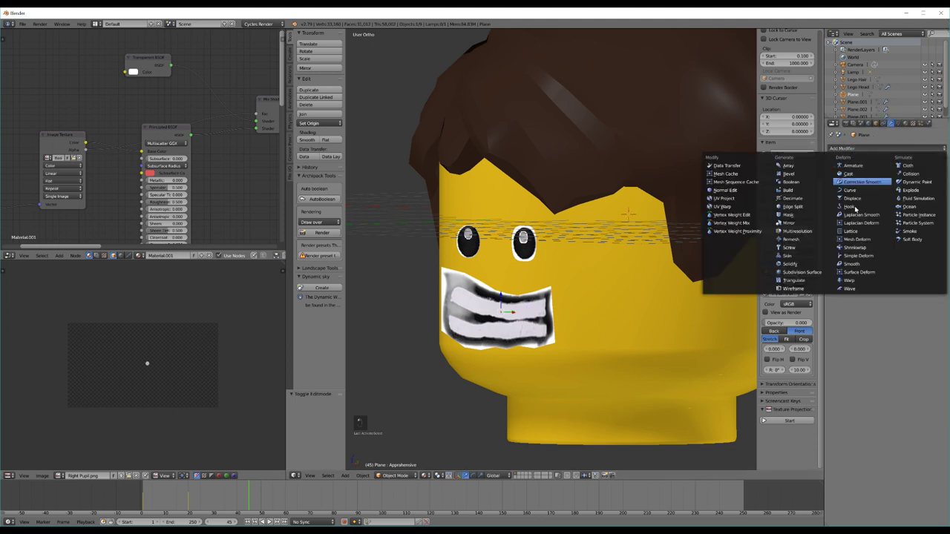
{"action": "left_click", "coordinate": [853, 248]}
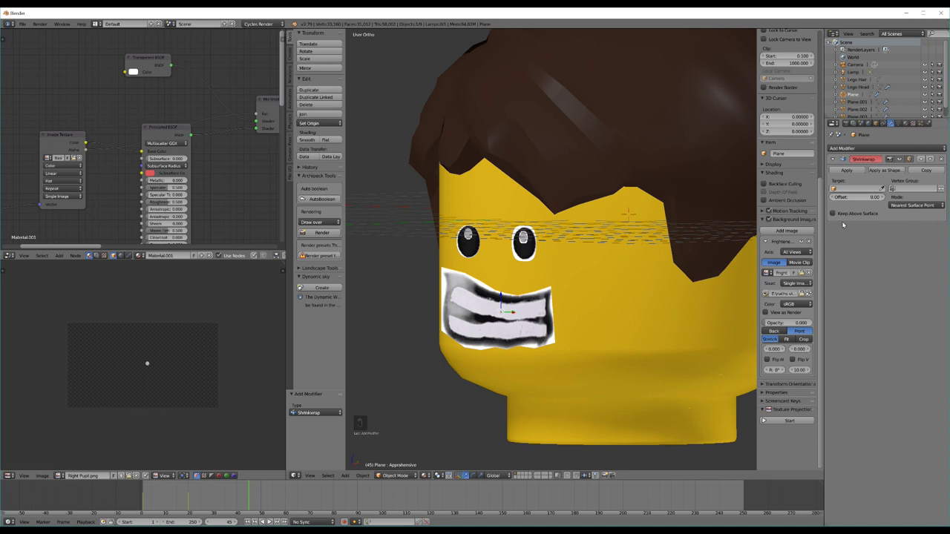
{"action": "left_click", "coordinate": [858, 198]}
{"action": "type", "text": "1"}
{"action": "key", "text": "Return"}
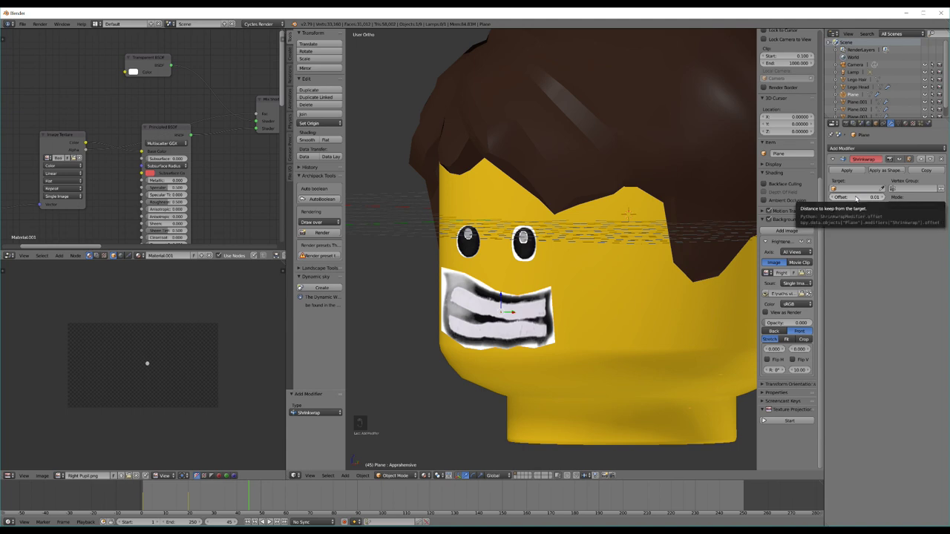
Step: Set Lego Head as the target of the mouth's Shrinkwrap modifier, keeping the offset at 0.01
{"action": "middle_click_drag", "start_coordinate": [384, 282], "coordinate": [614, 268]}
{"action": "scroll", "coordinate": [614, 256], "scroll_direction": "down", "scroll_amount": 4}
{"action": "scroll", "coordinate": [570, 290], "scroll_direction": "up", "scroll_amount": 5}
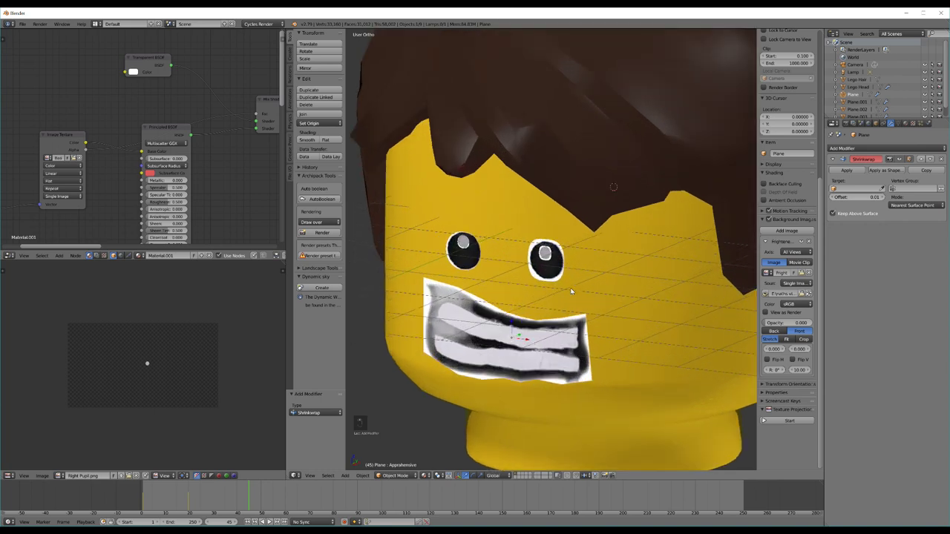
{"action": "middle_click_drag", "start_coordinate": [639, 325], "coordinate": [551, 292]}
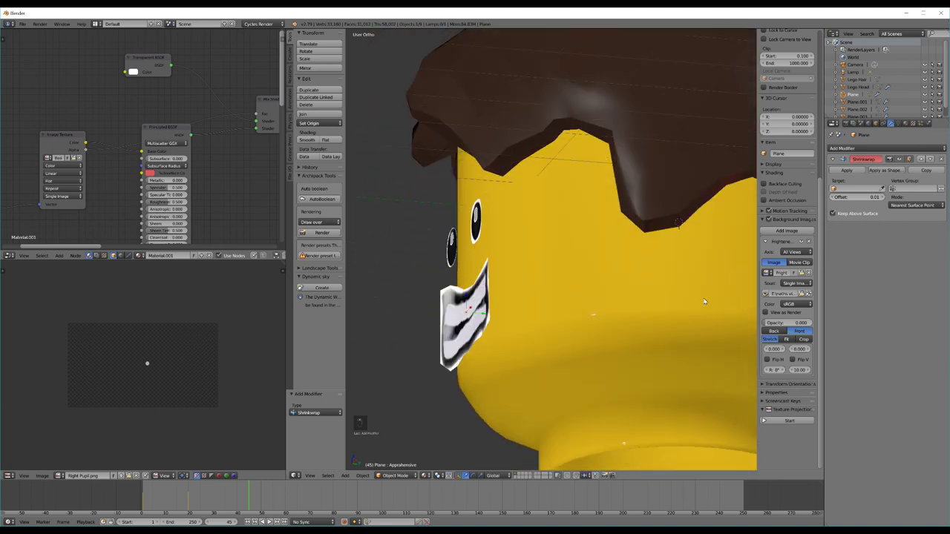
{"action": "left_click", "coordinate": [882, 191]}
{"action": "left_click", "coordinate": [591, 249]}
{"action": "middle_click_drag", "start_coordinate": [421, 266], "coordinate": [542, 325]}
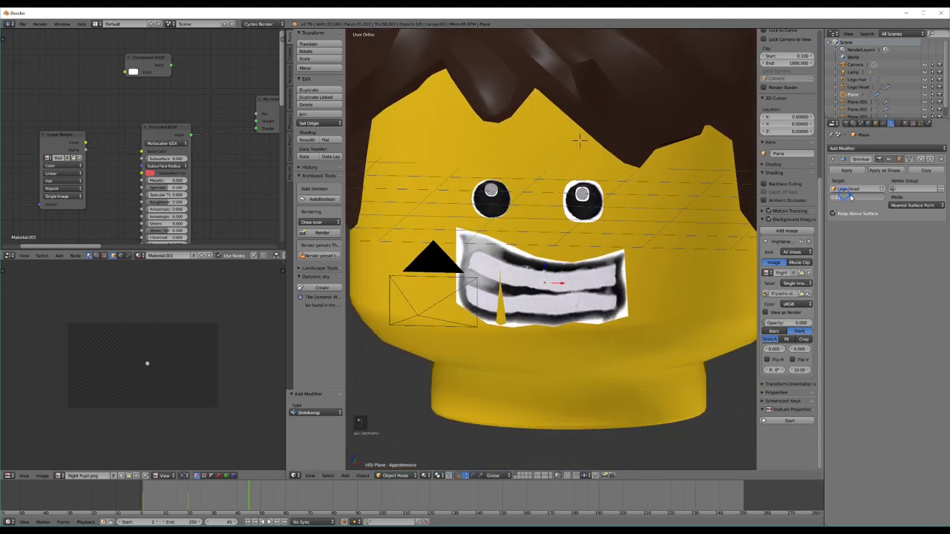
{"action": "key", "text": "Return"}
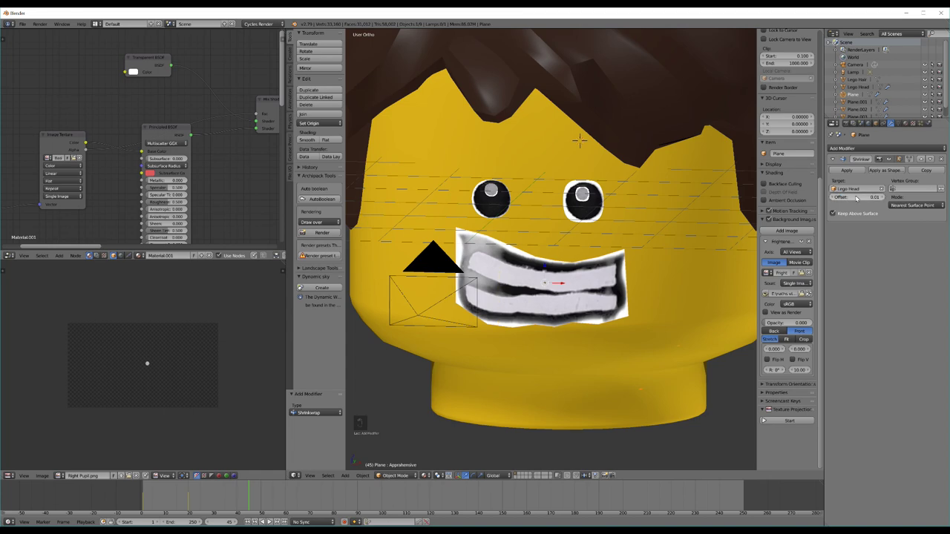
Step: Preview the wrapped mouth in rendered shading from the front, and return to the previous shading
{"action": "key", "text": "KP_1"}
{"action": "key", "text": "shift+z"}
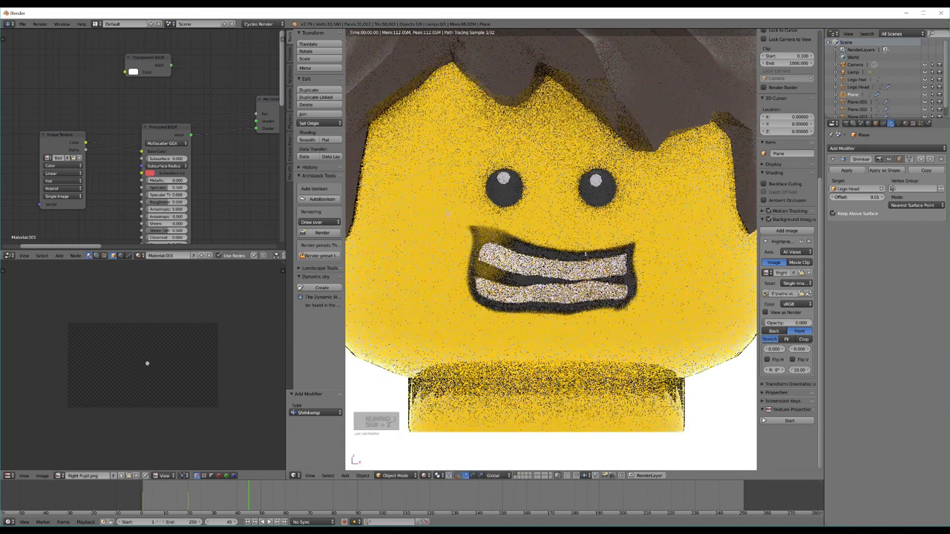
{"action": "key", "text": "shift+z"}
Step: Add a Shrinkwrap modifier to the Sleep-keyed eye, targeting Lego Head with Keep Above Surface and a 0.01 offset
{"action": "right_click", "coordinate": [610, 198]}
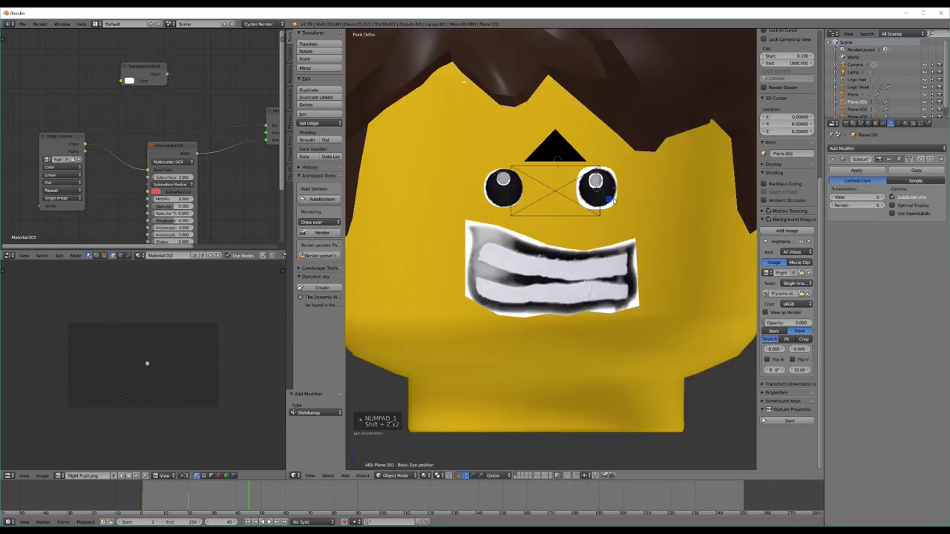
{"action": "left_click", "coordinate": [874, 151]}
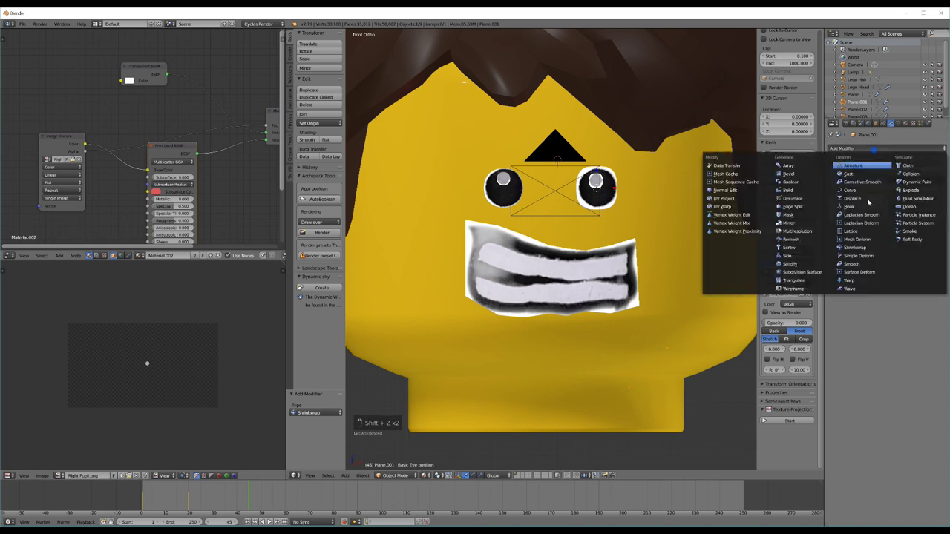
{"action": "left_click", "coordinate": [866, 248]}
{"action": "left_click", "coordinate": [839, 284]}
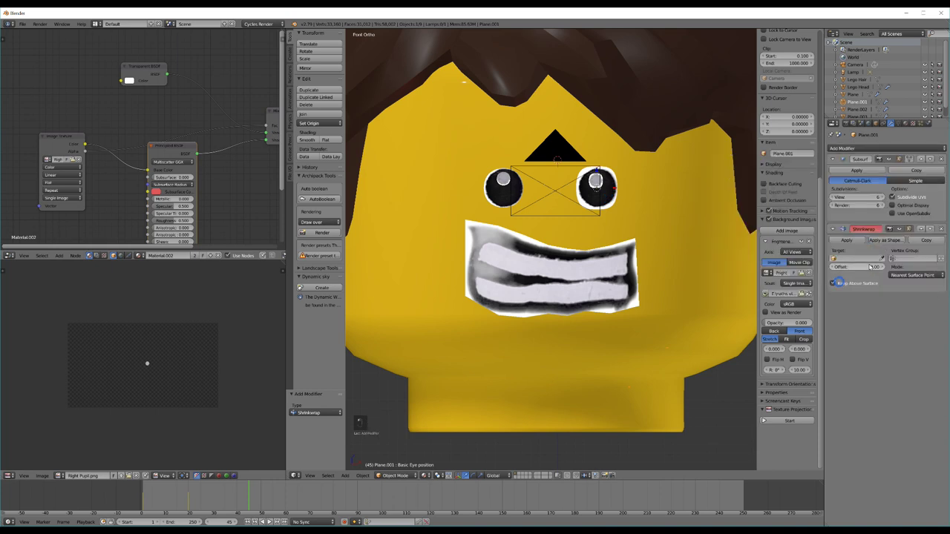
{"action": "left_click", "coordinate": [861, 268]}
{"action": "type", "text": "0.01"}
{"action": "key", "text": "Return"}
{"action": "left_click", "coordinate": [691, 245]}
Step: Add a Shrinkwrap modifier to that eye's highlight disc with Keep Above Surface, a 0.01 offset and Lego Head as target
{"action": "right_click", "coordinate": [596, 180]}
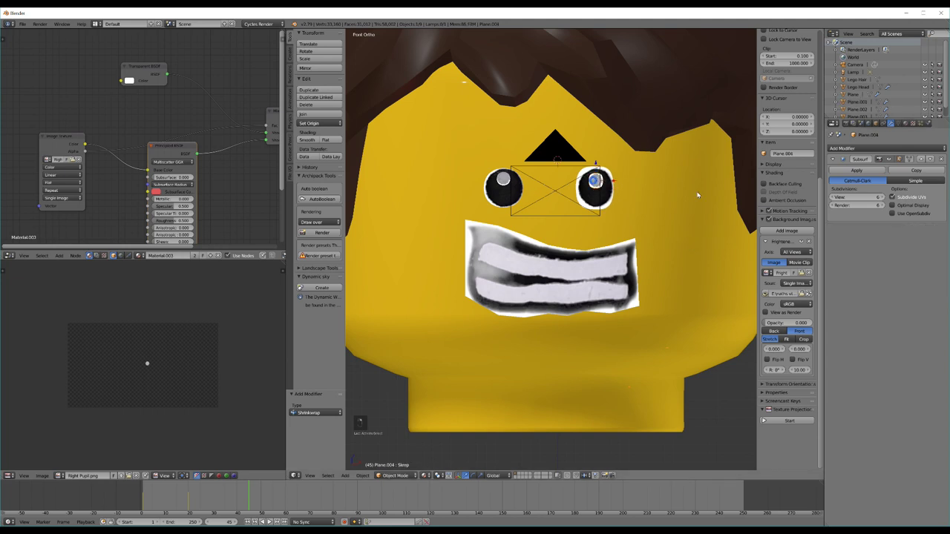
{"action": "left_click", "coordinate": [874, 149]}
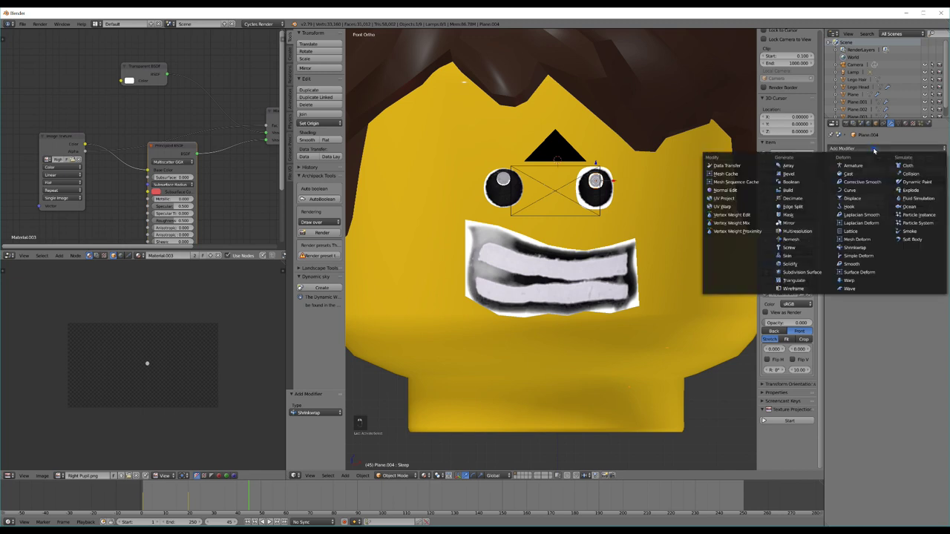
{"action": "left_click", "coordinate": [860, 248]}
{"action": "left_click", "coordinate": [835, 283]}
{"action": "left_click", "coordinate": [852, 269]}
{"action": "type", "text": "1"}
{"action": "key", "text": "Return"}
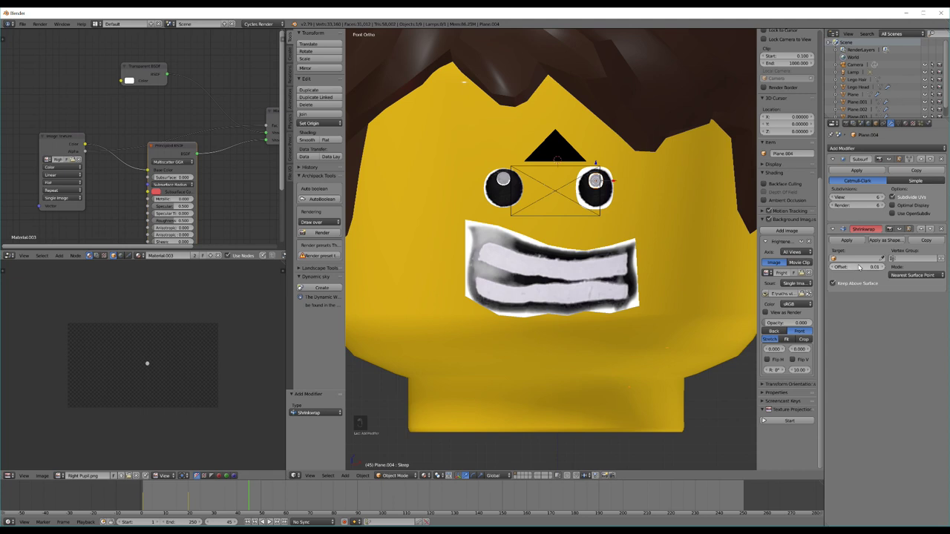
{"action": "left_click", "coordinate": [882, 259]}
{"action": "left_click", "coordinate": [704, 246]}
Step: Add Shrinkwrap modifiers to the other eye and its highlight, using Lego Head, Keep Above Surface and a 0.01 offset
{"action": "right_click", "coordinate": [489, 191]}
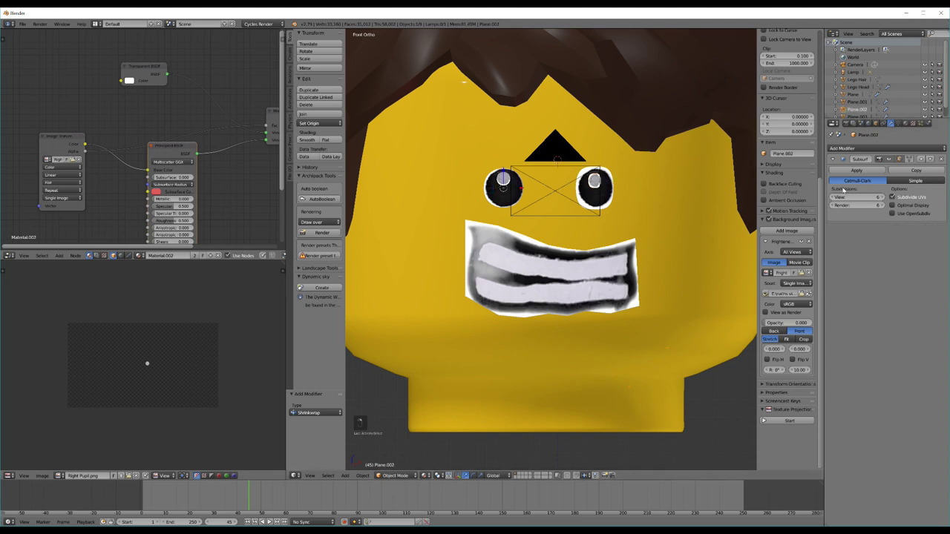
{"action": "left_click", "coordinate": [881, 148]}
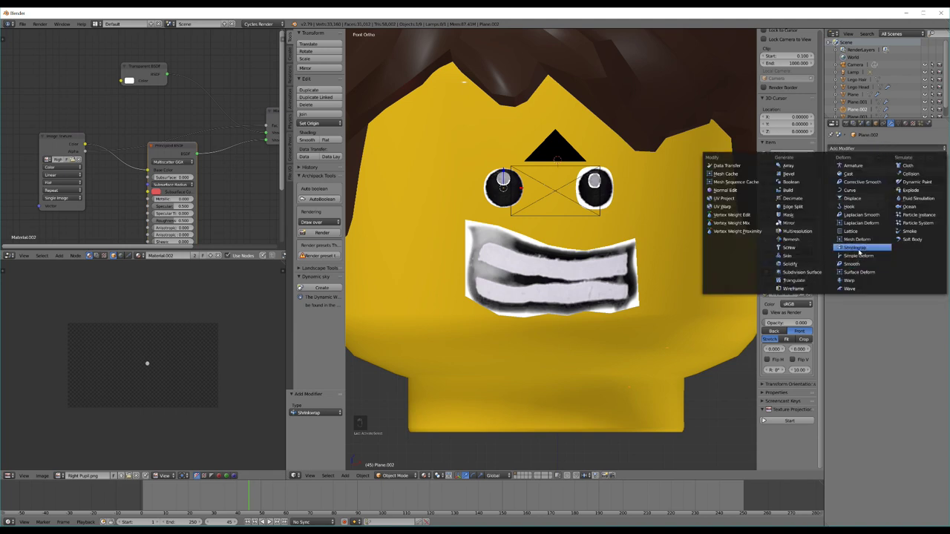
{"action": "left_click", "coordinate": [860, 252]}
{"action": "right_click", "coordinate": [489, 199]}
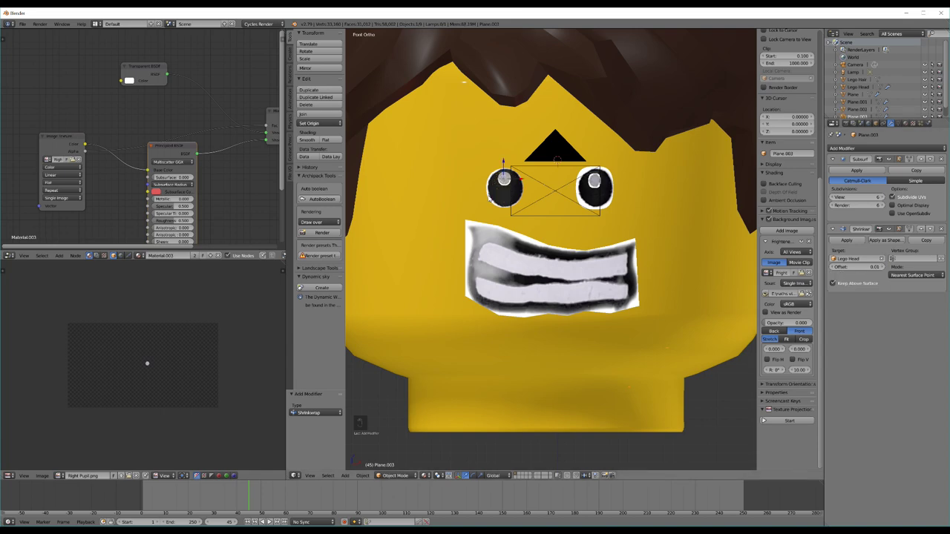
Step: Preview the face rendered through the camera and examine from several sides how the eyes and mouth follow the head
{"action": "key", "text": "shift+z"}
{"action": "key", "text": "KP_0"}
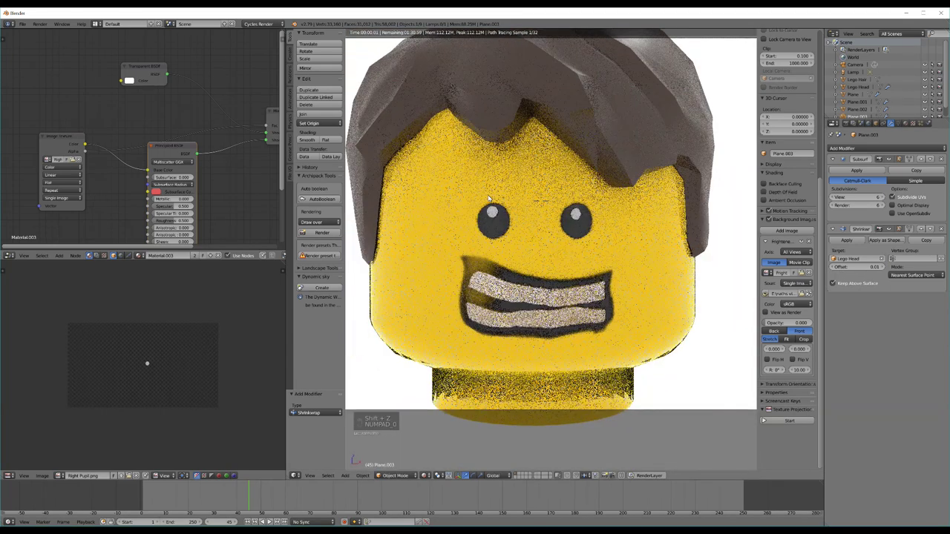
{"action": "key", "text": "shift+z"}
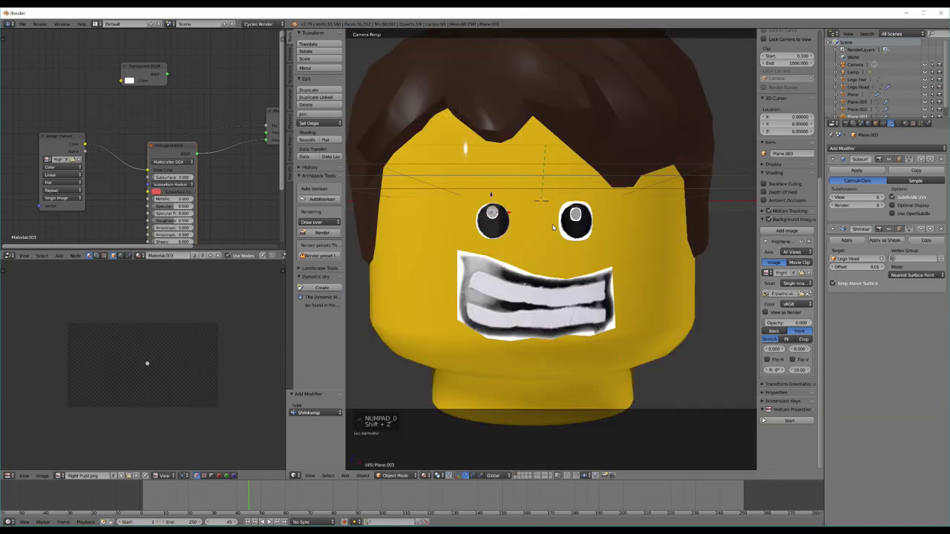
{"action": "middle_click_drag", "start_coordinate": [638, 263], "coordinate": [543, 266]}
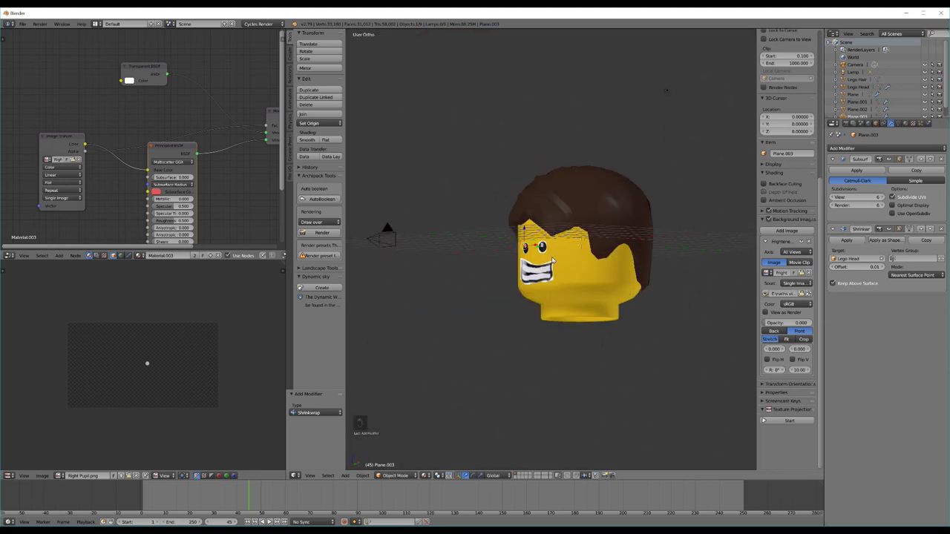
{"action": "scroll", "coordinate": [637, 308], "scroll_direction": "up", "scroll_amount": 5}
{"action": "scroll", "coordinate": [560, 321], "scroll_direction": "down", "scroll_amount": 5}
{"action": "middle_click_drag", "start_coordinate": [557, 325], "coordinate": [542, 312]}
{"action": "scroll", "coordinate": [526, 291], "scroll_direction": "up", "scroll_amount": 4}
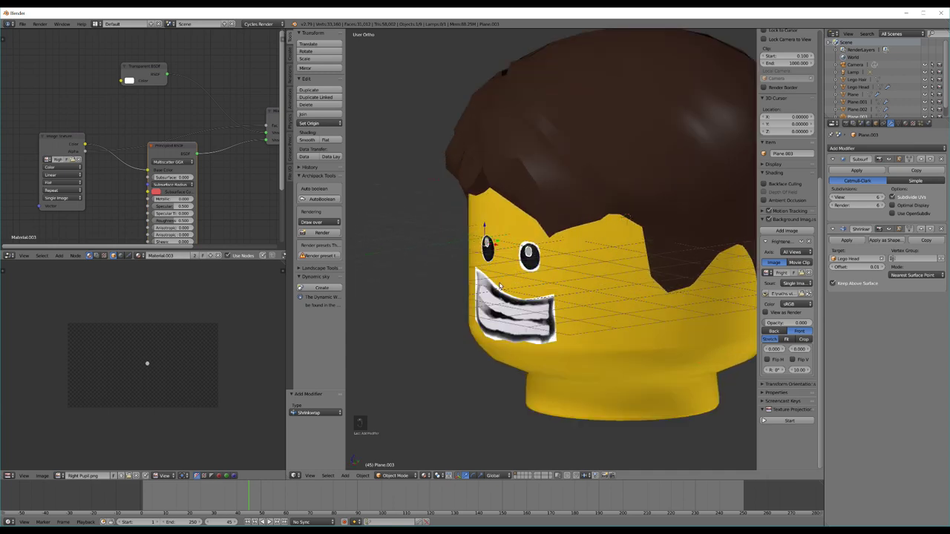
{"action": "scroll", "coordinate": [501, 286], "scroll_direction": "down", "scroll_amount": 4}
{"action": "middle_click_drag", "start_coordinate": [500, 286], "coordinate": [559, 283]}
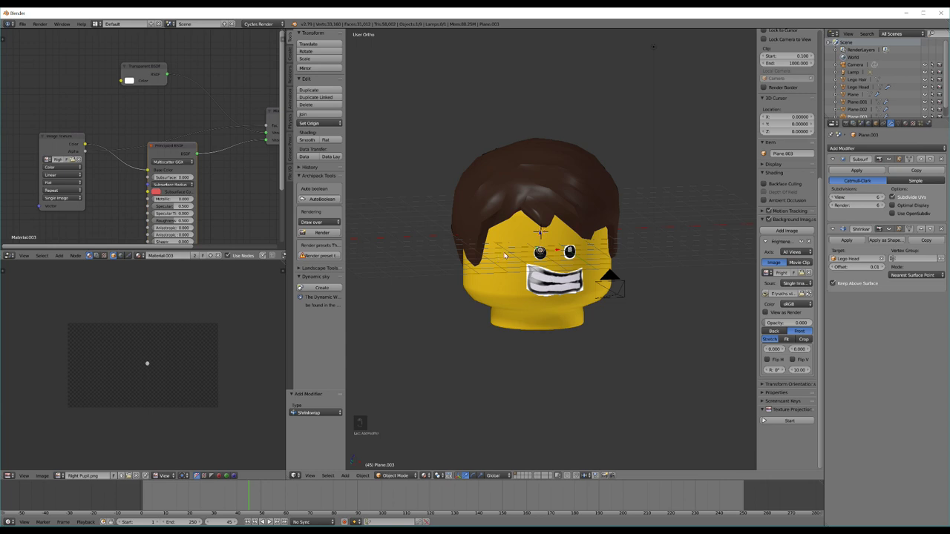
Step: Parent the mouth to the head with Keep Transform and test it by rotating the head about the global Z axis
{"action": "scroll", "coordinate": [553, 257], "scroll_direction": "up", "scroll_amount": 3}
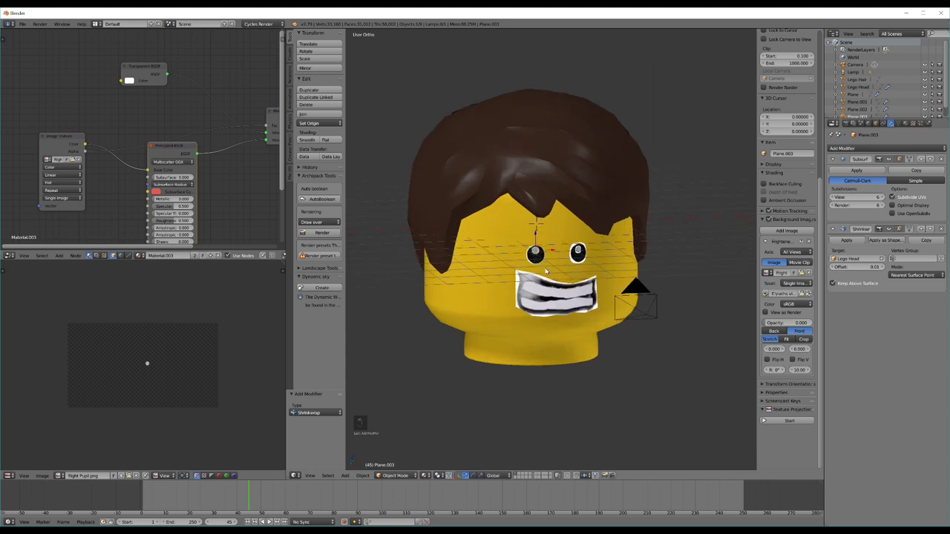
{"action": "right_click", "coordinate": [547, 301]}
{"action": "middle_click_drag", "start_coordinate": [578, 246], "coordinate": [540, 261]}
{"action": "middle_click_drag", "start_coordinate": [653, 216], "coordinate": [562, 252]}
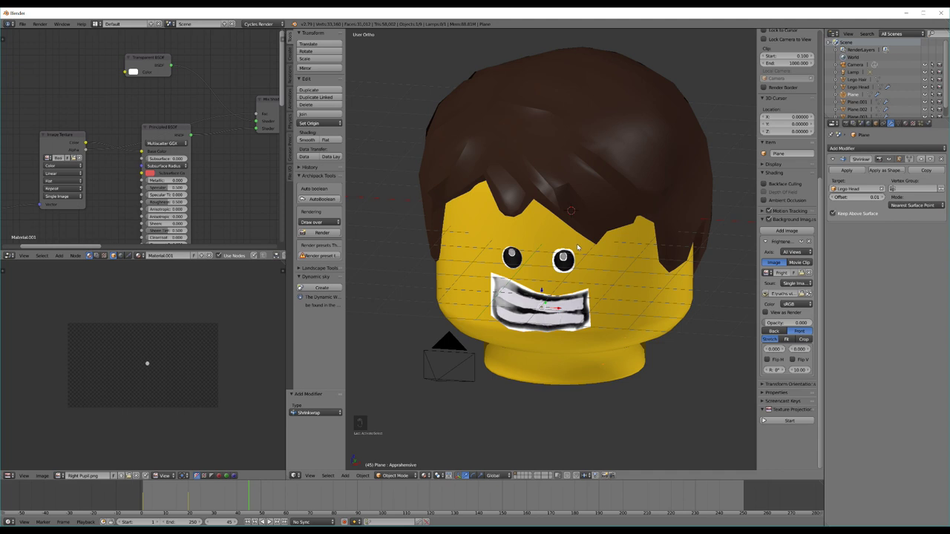
{"action": "middle_click_drag", "start_coordinate": [586, 284], "coordinate": [553, 296]}
{"action": "right_click", "coordinate": [552, 298]}
{"action": "right_click", "coordinate": [550, 296]}
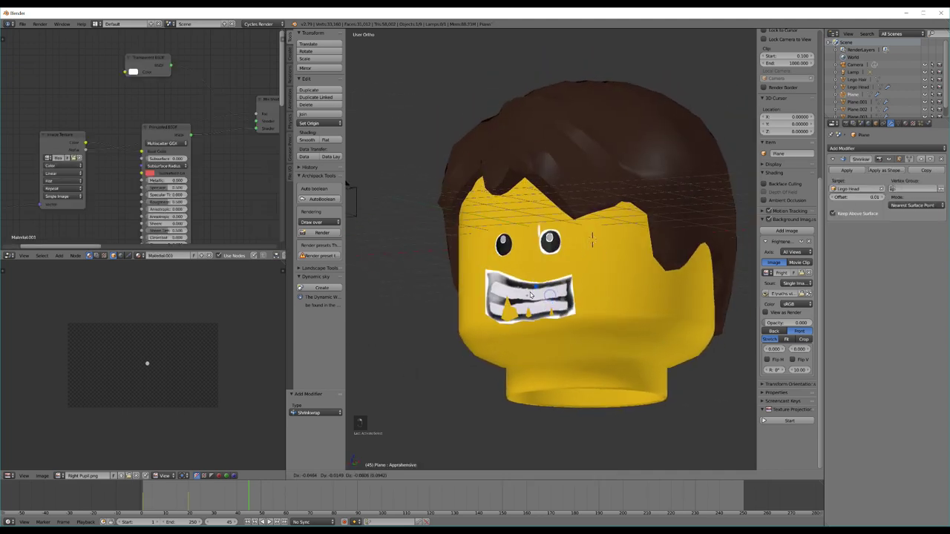
{"action": "right_click", "coordinate": [616, 280]}
{"action": "left_click", "coordinate": [614, 276]}
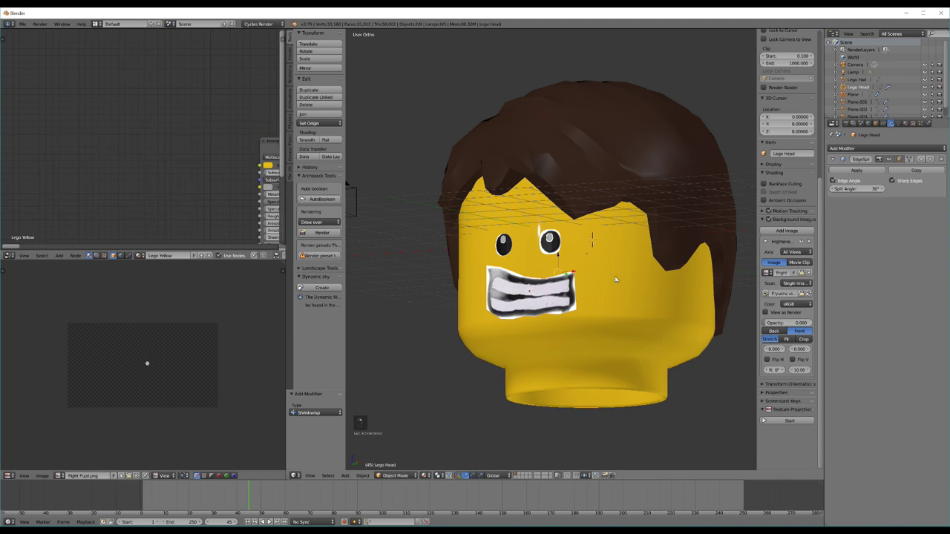
{"action": "key", "text": "ctrl+p"}
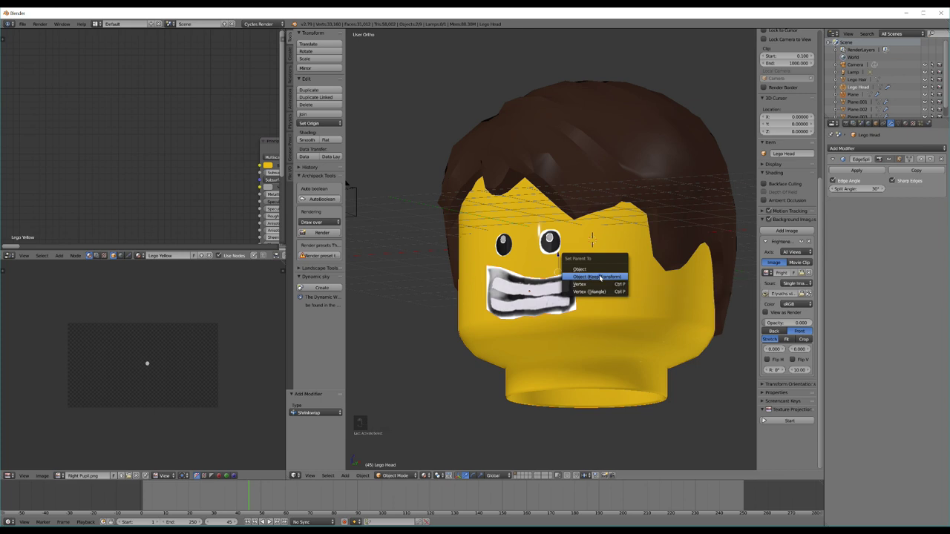
{"action": "left_click", "coordinate": [598, 277]}
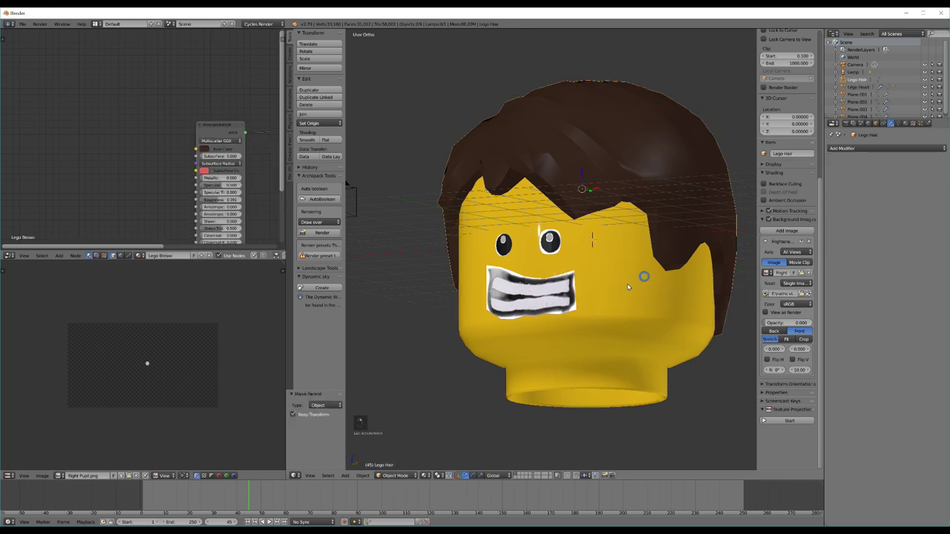
{"action": "key", "text": "r"}
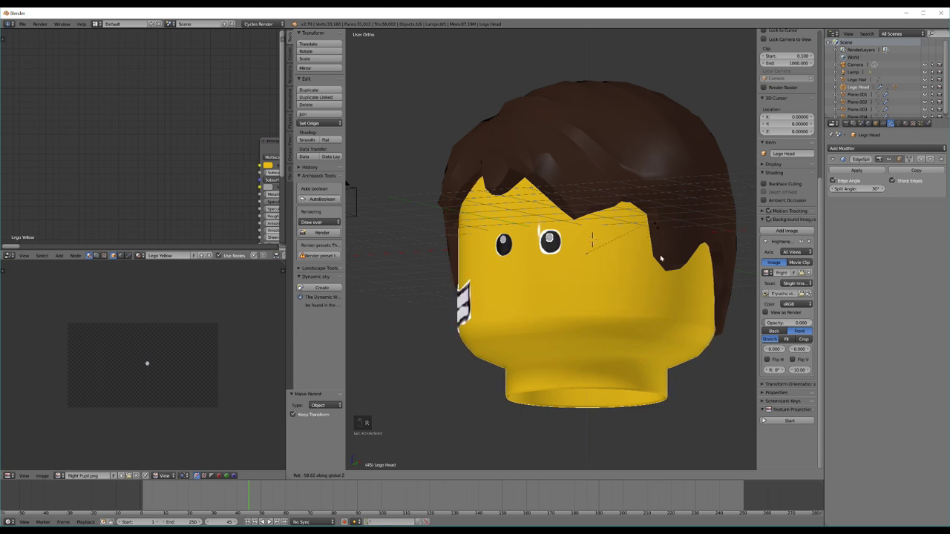
{"action": "left_click", "coordinate": [533, 247]}
Step: Parent the highlight to the white-rimmed eye, and that eye to Lego Head, keeping the transforms
{"action": "right_click", "coordinate": [551, 245]}
{"action": "scroll", "coordinate": [553, 250], "scroll_direction": "up", "scroll_amount": 4}
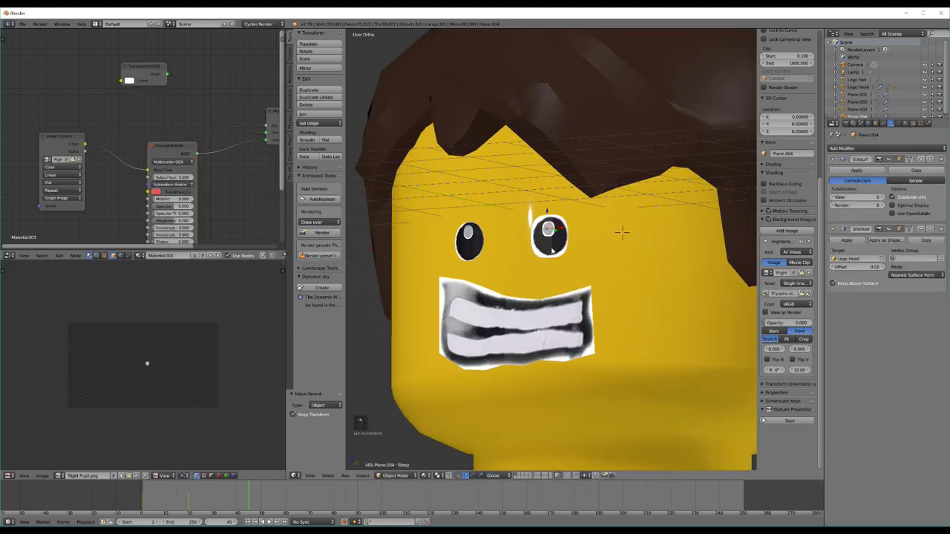
{"action": "right_click", "coordinate": [549, 242]}
{"action": "key", "text": "ctrl+p"}
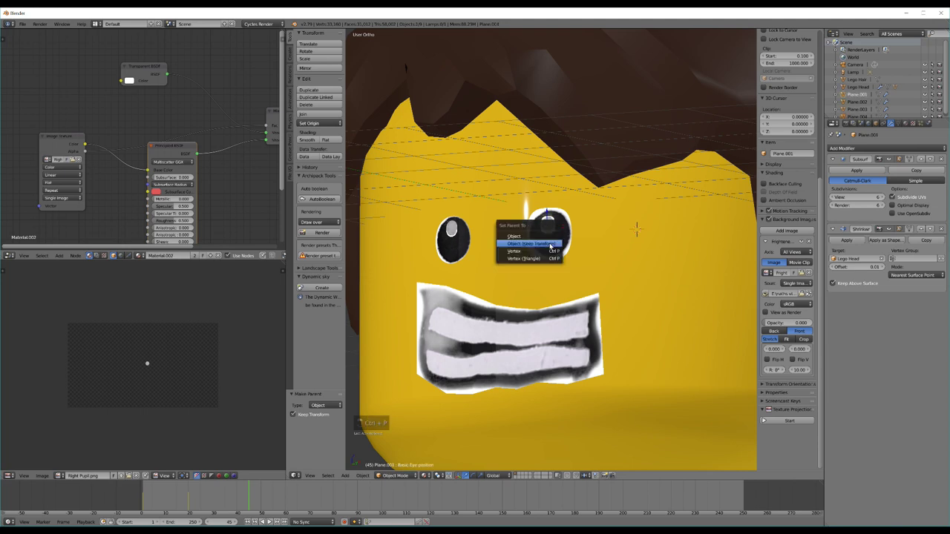
{"action": "left_click", "coordinate": [551, 246]}
{"action": "right_click", "coordinate": [551, 244]}
{"action": "right_click", "coordinate": [551, 245]}
{"action": "right_click", "coordinate": [615, 239], "text": "shift"}
{"action": "key", "text": "ctrl+p"}
{"action": "left_click", "coordinate": [615, 239]}
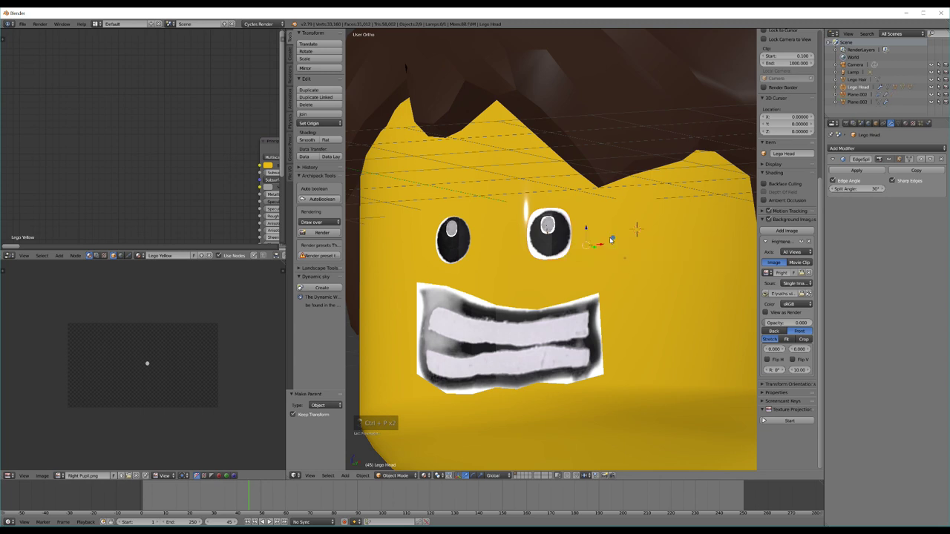
Step: Parent the other eye and its highlight into the Lego Head hierarchy, keeping their transforms
{"action": "right_click", "coordinate": [453, 232]}
{"action": "key", "text": "ctrl+p"}
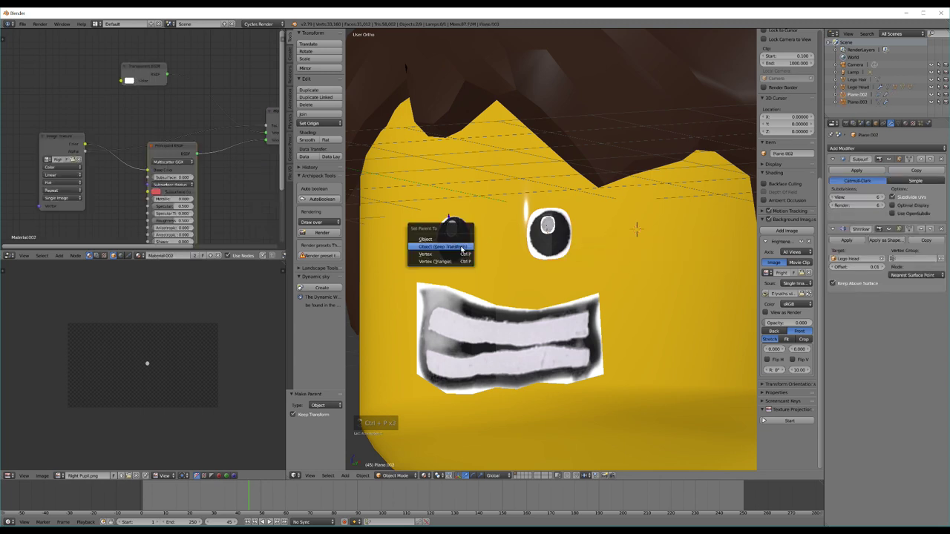
{"action": "left_click", "coordinate": [460, 248]}
{"action": "right_click", "coordinate": [461, 248]}
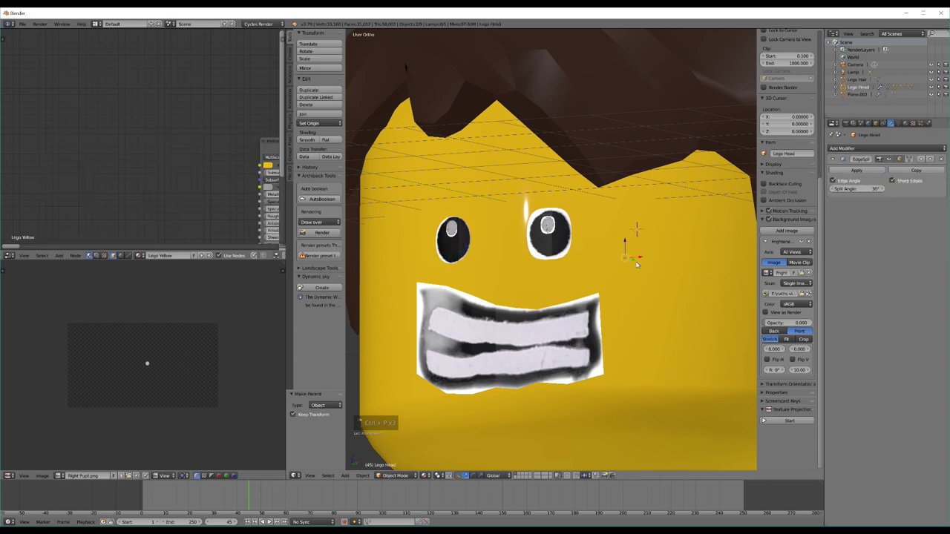
{"action": "right_click", "coordinate": [458, 254]}
{"action": "right_click", "coordinate": [494, 267]}
{"action": "key", "text": "ctrl+p"}
{"action": "left_click", "coordinate": [496, 269]}
Step: Parent the Lego Hair to Lego Head with Keep Transform
{"action": "scroll", "coordinate": [510, 269], "scroll_direction": "down", "scroll_amount": 5}
{"action": "right_click", "coordinate": [604, 177]}
{"action": "right_click", "coordinate": [598, 282], "text": "shift"}
{"action": "key", "text": "ctrl+p"}
{"action": "left_click", "coordinate": [598, 282]}
{"action": "right_click", "coordinate": [619, 206]}
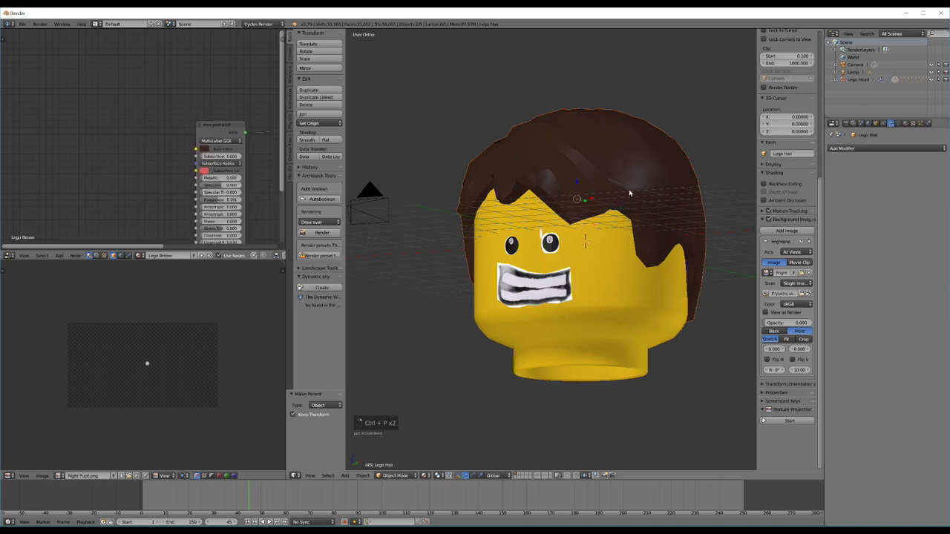
{"action": "key", "text": "alt+p"}
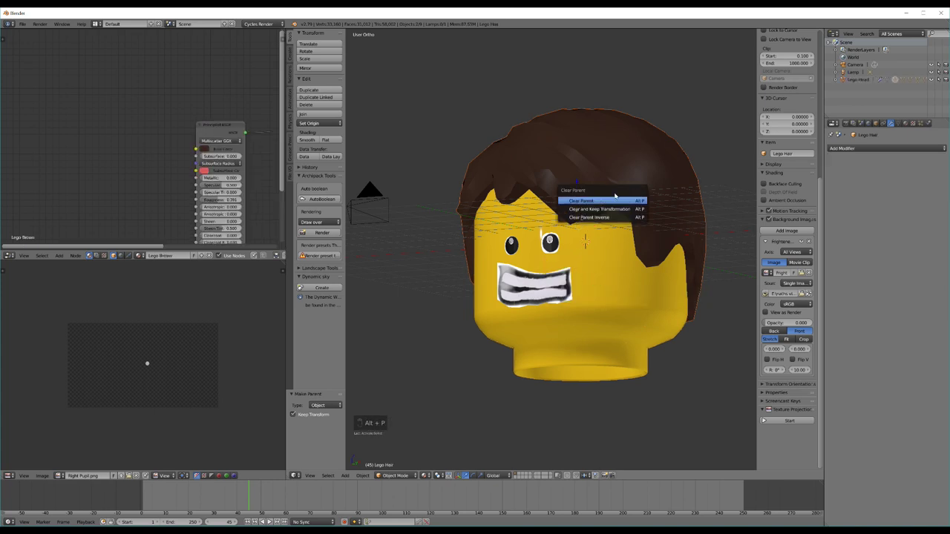
{"action": "left_click", "coordinate": [613, 199]}
Step: View the parented head through the camera and briefly preview it in rendered shading
{"action": "scroll", "coordinate": [575, 226], "scroll_direction": "down", "scroll_amount": 4}
{"action": "middle_click_drag", "start_coordinate": [575, 226], "coordinate": [564, 266]}
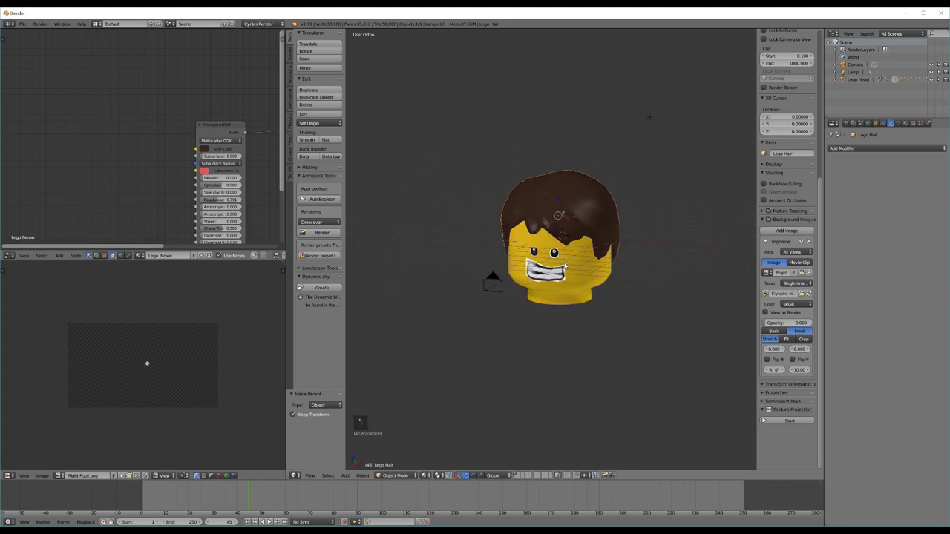
{"action": "scroll", "coordinate": [561, 268], "scroll_direction": "up", "scroll_amount": 6}
{"action": "key", "text": "KP_0"}
{"action": "key", "text": "shift+z"}
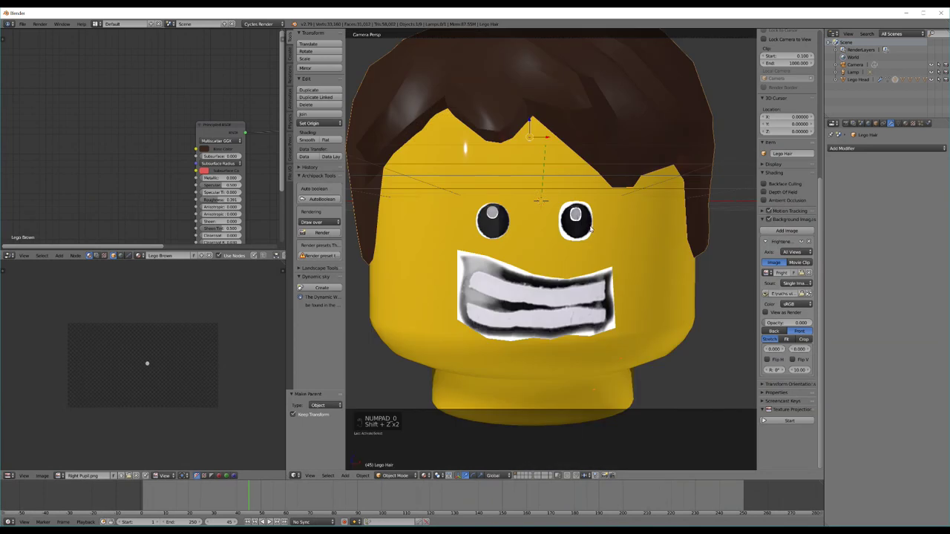
{"action": "scroll", "coordinate": [592, 230], "scroll_direction": "down", "scroll_amount": 2}
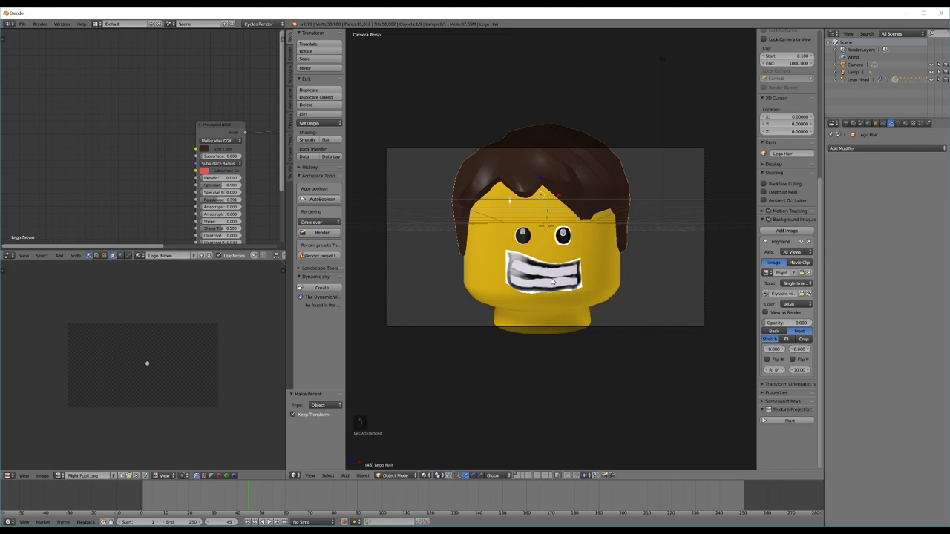
Step: Select the mouth and display its shader nodes together with its shape keys and UV maps
{"action": "middle_click_drag", "start_coordinate": [214, 122], "coordinate": [25, 127]}
{"action": "right_click", "coordinate": [525, 274]}
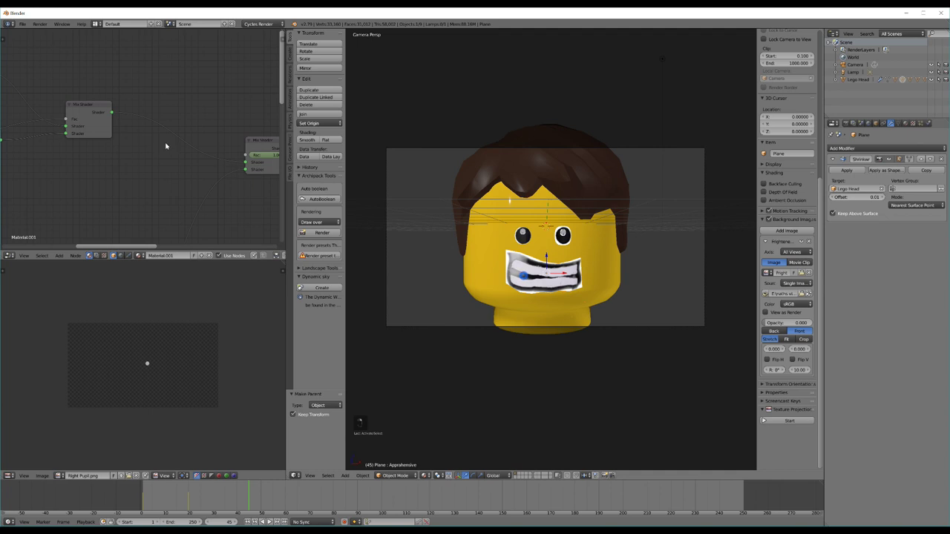
{"action": "left_click", "coordinate": [898, 123]}
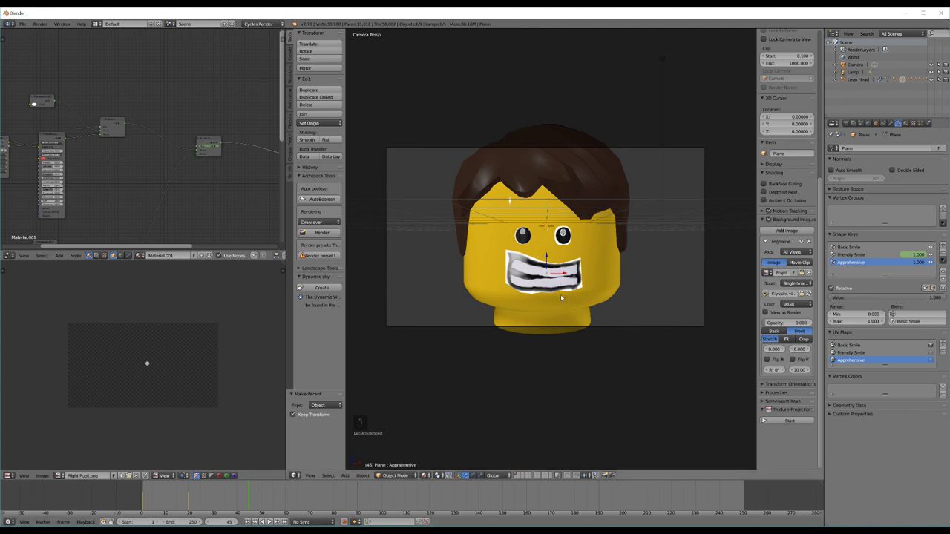
Step: Select the head and examine the Principled BSDF settings of its Lego Yellow material
{"action": "right_click", "coordinate": [565, 184]}
{"action": "right_click", "coordinate": [499, 249]}
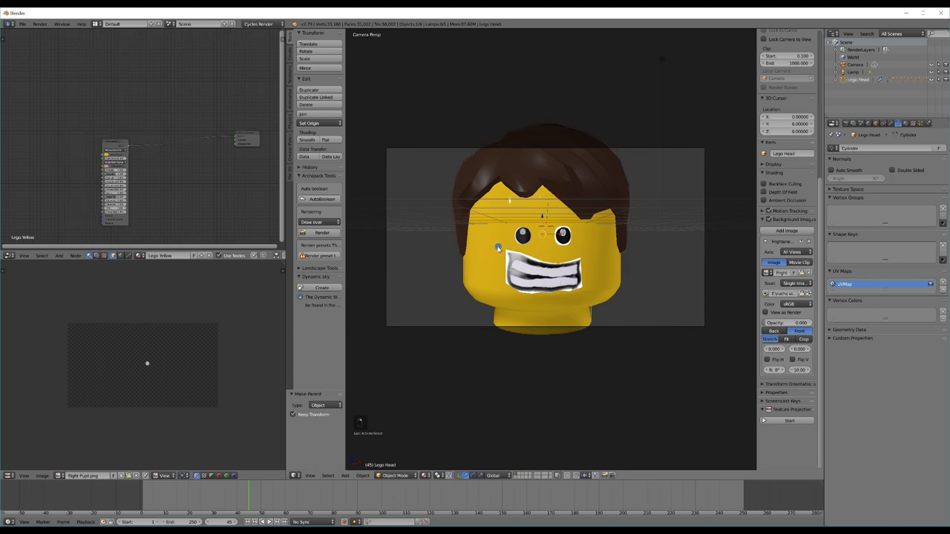
{"action": "middle_click_drag", "start_coordinate": [111, 182], "coordinate": [212, 126]}
{"action": "scroll", "coordinate": [190, 165], "scroll_direction": "up", "scroll_amount": 5}
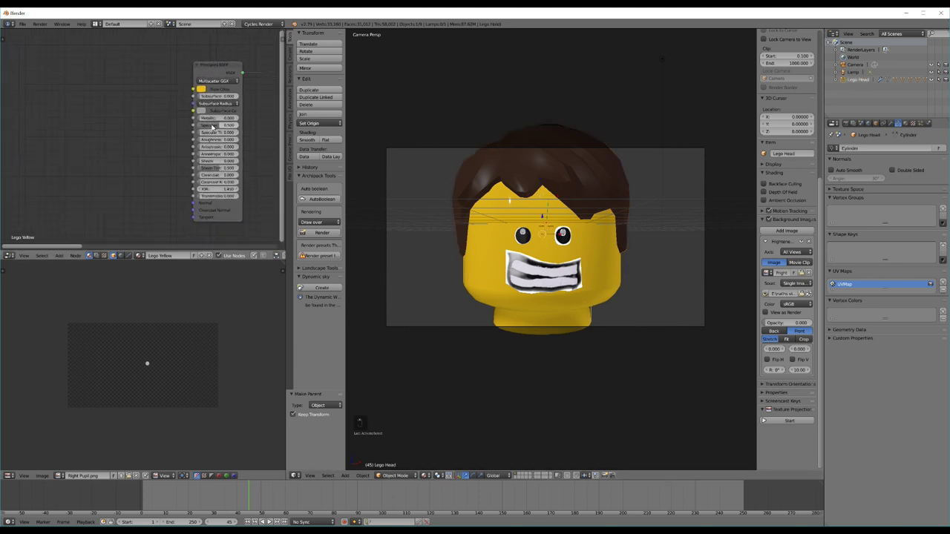
{"action": "scroll", "coordinate": [180, 137], "scroll_direction": "down", "scroll_amount": 4}
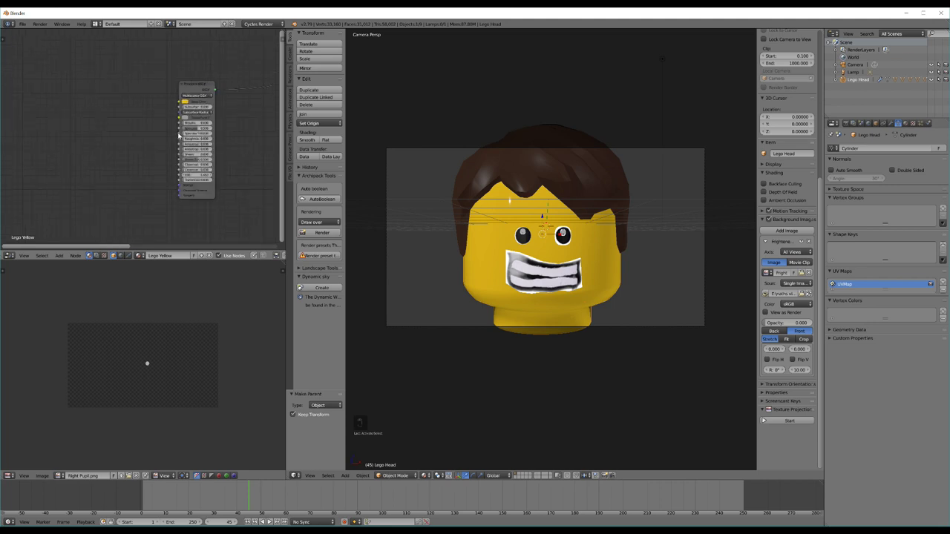
{"action": "scroll", "coordinate": [133, 138], "scroll_direction": "up", "scroll_amount": 3}
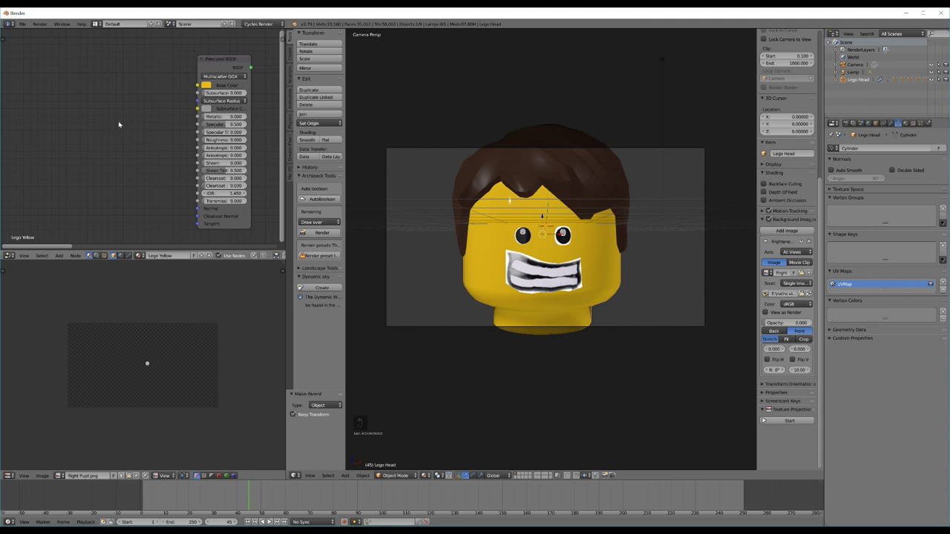
Step: Switch to File Explorer and look at the dust, fingerprint and scratch folders inside Lego Mouth Rig's Textures folder
{"action": "left_click", "coordinate": [223, 530]}
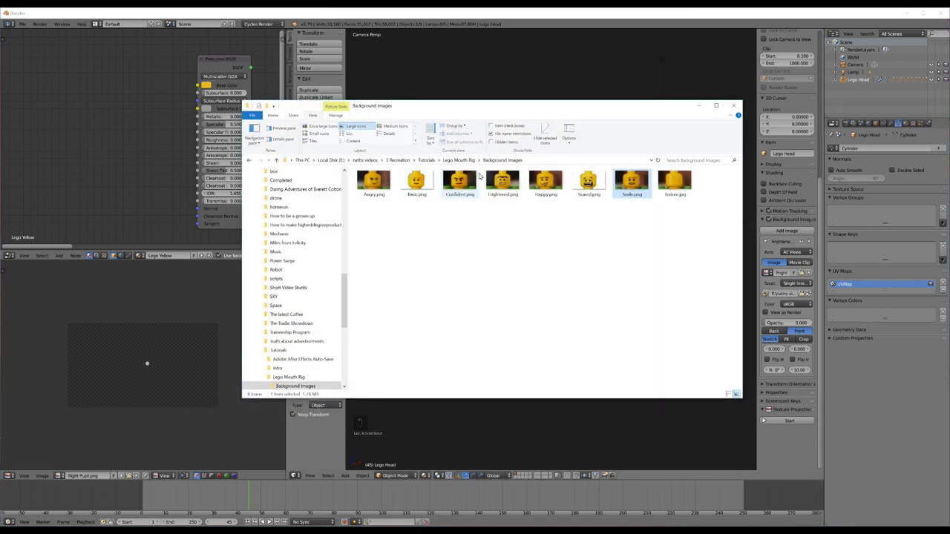
{"action": "left_click", "coordinate": [457, 161]}
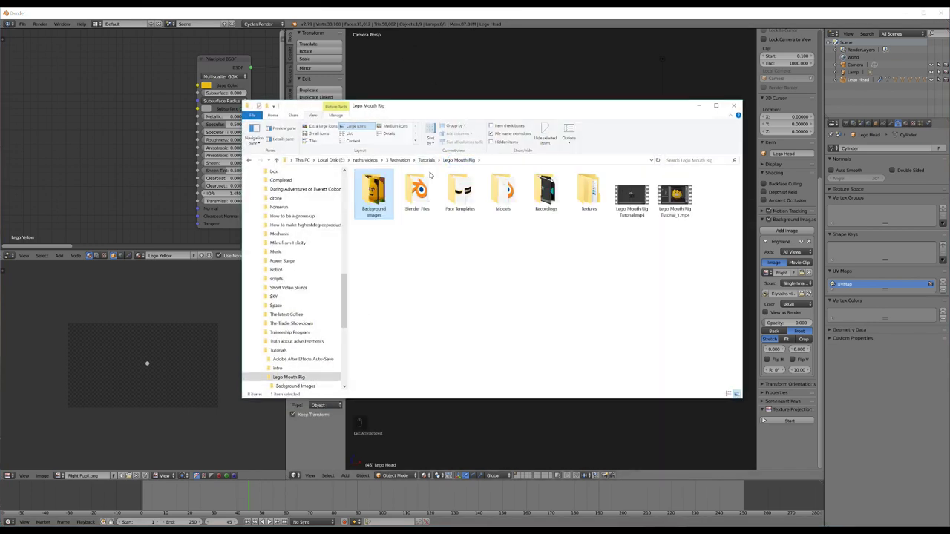
{"action": "double_click", "coordinate": [584, 190]}
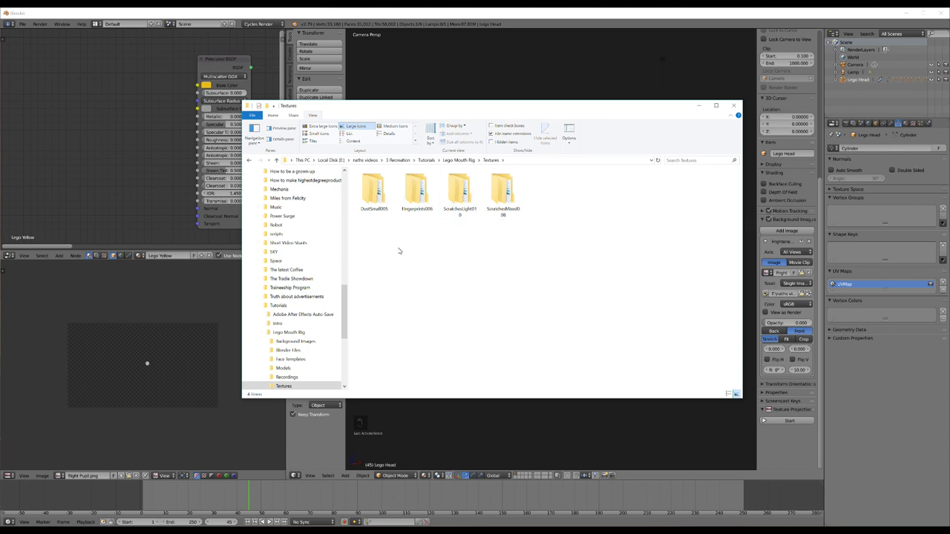
{"action": "left_click", "coordinate": [698, 104]}
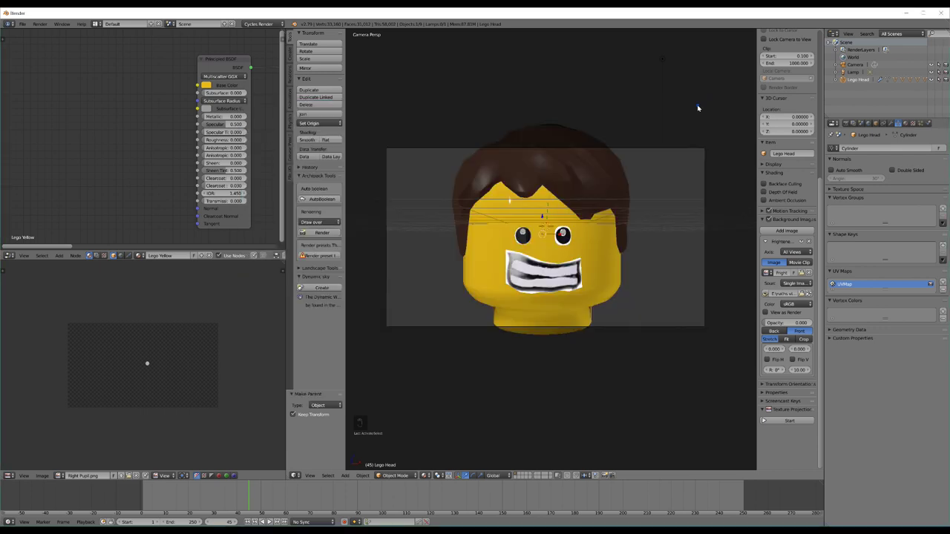
Step: Add an Image Texture node to the Lego Yellow material, set it to Non-Color Data and place it before the Principled BSDF
{"action": "scroll", "coordinate": [185, 175], "scroll_direction": "down", "scroll_amount": 2}
{"action": "scroll", "coordinate": [185, 164], "scroll_direction": "up", "scroll_amount": 2}
{"action": "middle_click_drag", "start_coordinate": [173, 158], "coordinate": [198, 107]}
{"action": "scroll", "coordinate": [171, 124], "scroll_direction": "up", "scroll_amount": 2, "text": "shift"}
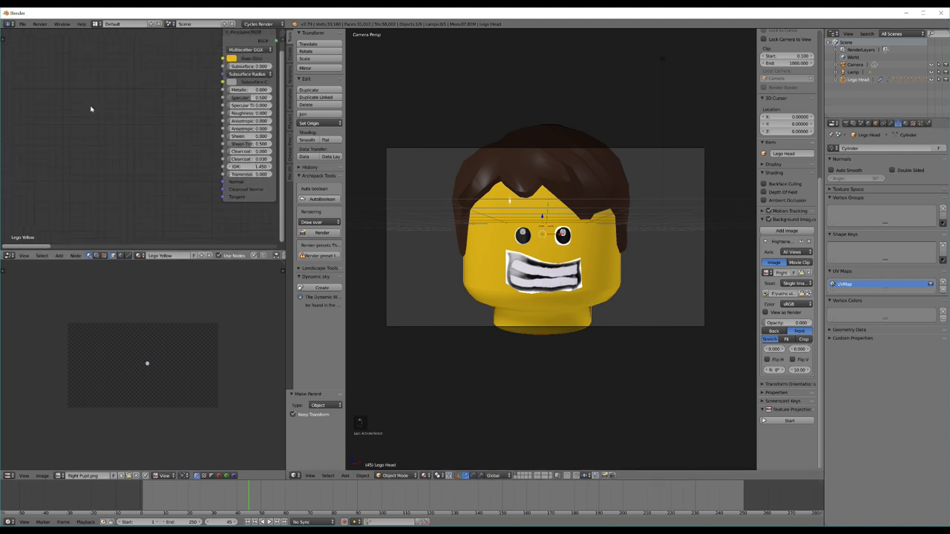
{"action": "key", "text": "shift+a"}
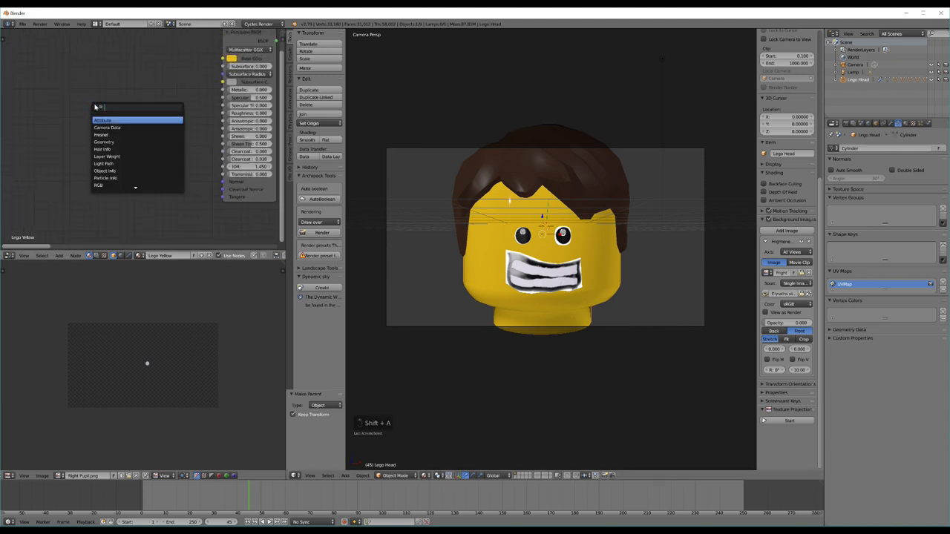
{"action": "type", "text": "image"}
{"action": "key", "text": "Return"}
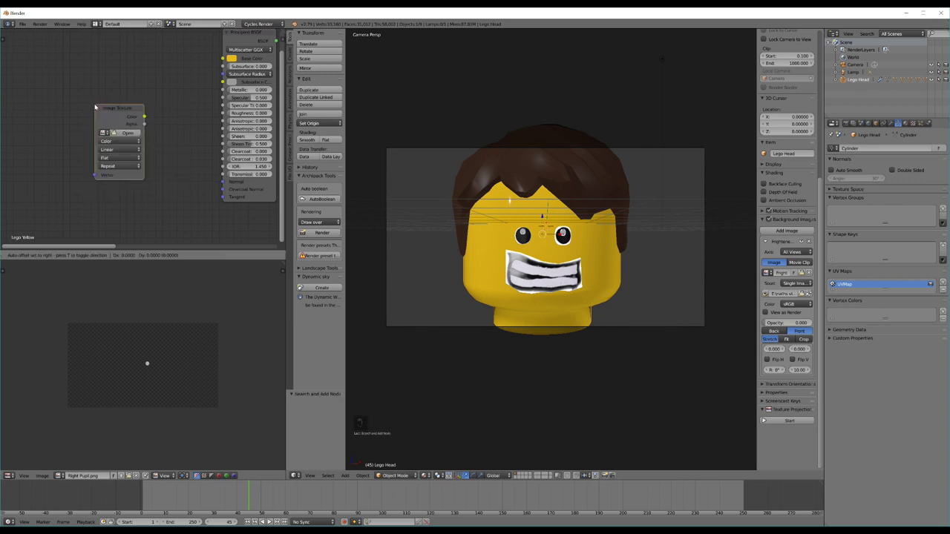
{"action": "left_click", "coordinate": [62, 145]}
{"action": "left_click", "coordinate": [84, 179]}
{"action": "left_click", "coordinate": [98, 162]}
{"action": "middle_click_drag", "start_coordinate": [100, 164], "coordinate": [90, 132]}
{"action": "left_click", "coordinate": [53, 126]}
{"action": "left_click_drag", "start_coordinate": [52, 127], "coordinate": [29, 145]}
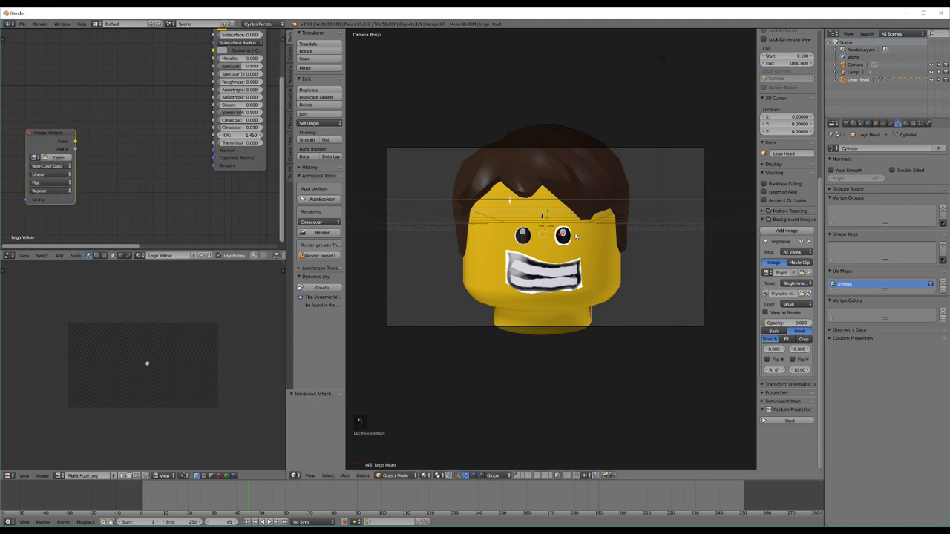
{"action": "left_click_drag", "start_coordinate": [51, 142], "coordinate": [44, 150]}
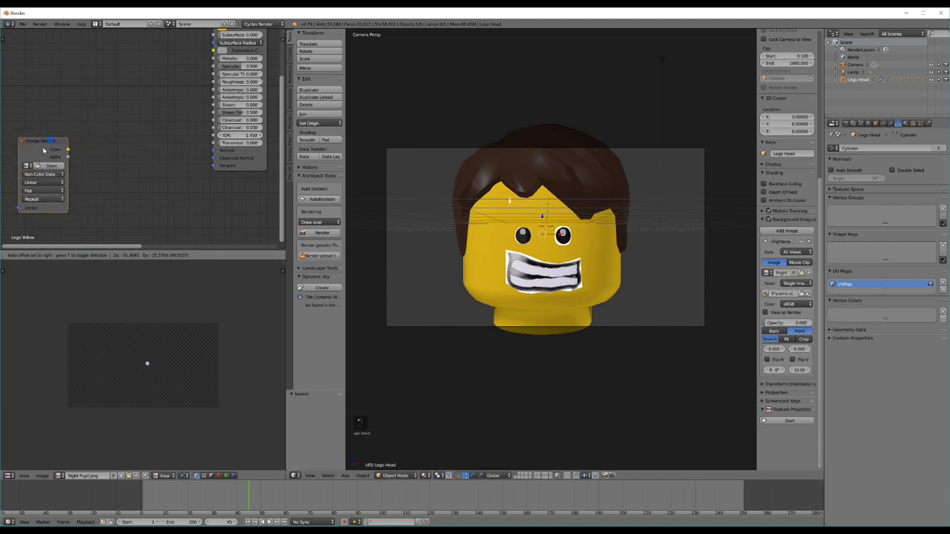
Step: Add a Normal Map node beside the Image Texture and connect its Normal output to the Principled BSDF's Normal input
{"action": "key", "text": "shift+a"}
{"action": "left_click", "coordinate": [133, 173]}
{"action": "type", "text": "norm"}
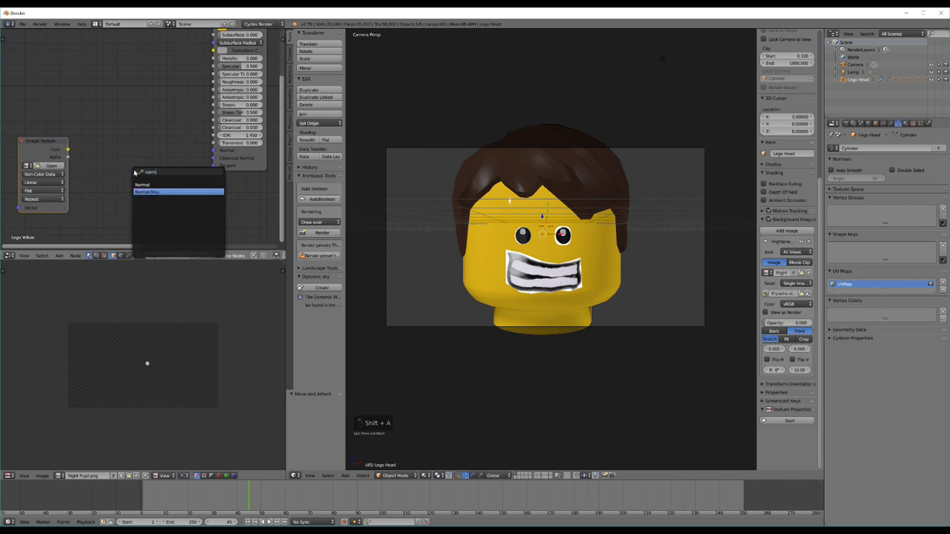
{"action": "left_click", "coordinate": [147, 191]}
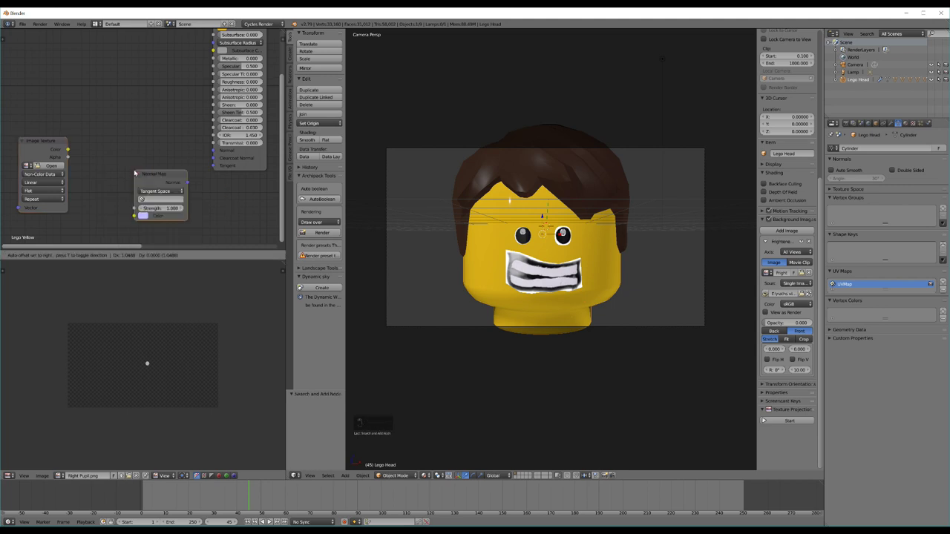
{"action": "left_click_drag", "start_coordinate": [172, 164], "coordinate": [214, 151]}
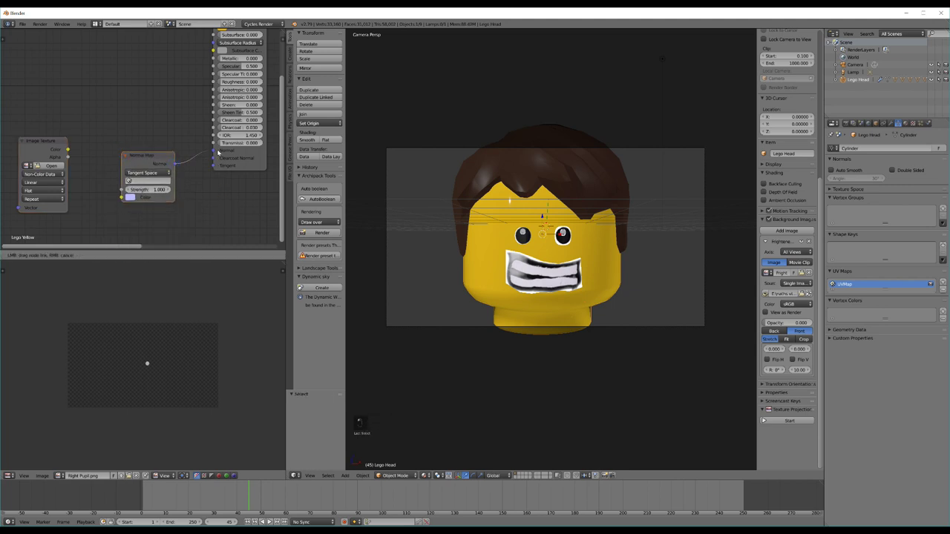
Step: Connect the Image Texture's Color to the Normal Map's Color and load a texture from the ScratchesMixed008 folder into the Image Texture
{"action": "mouse_move", "coordinate": [67, 149]}
{"action": "left_mouse_down"}
{"action": "mouse_move", "coordinate": [101, 199]}
{"action": "mouse_move", "coordinate": [122, 197]}
{"action": "left_mouse_up"}
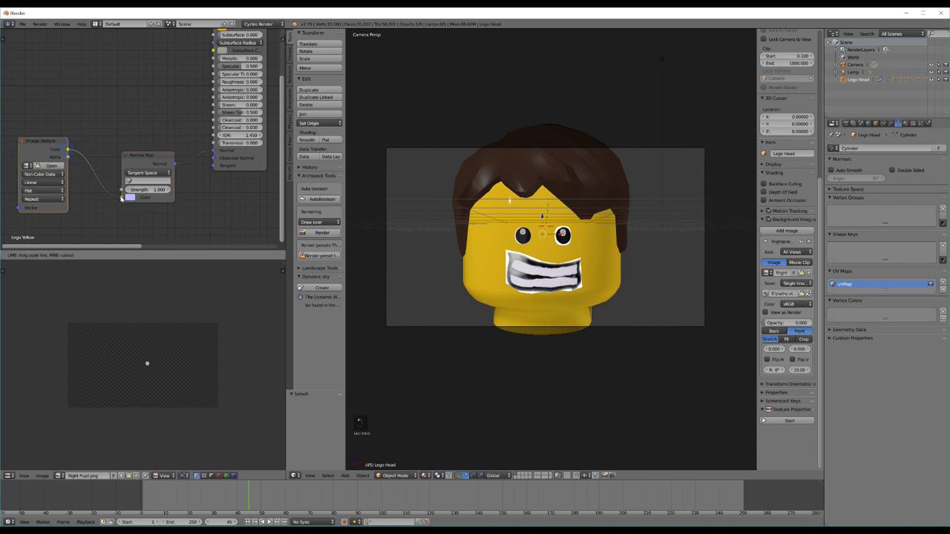
{"action": "left_click", "coordinate": [43, 168]}
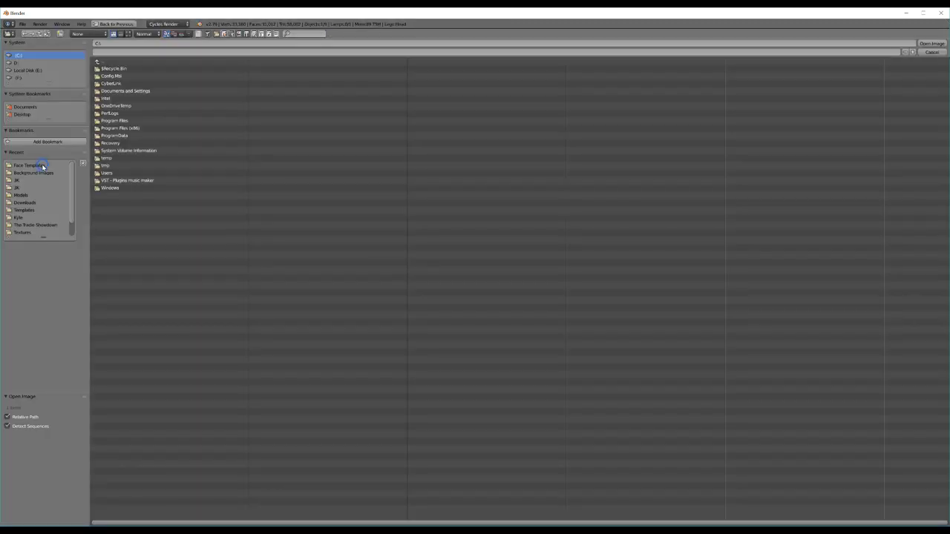
{"action": "left_click", "coordinate": [39, 166]}
{"action": "left_click", "coordinate": [129, 64]}
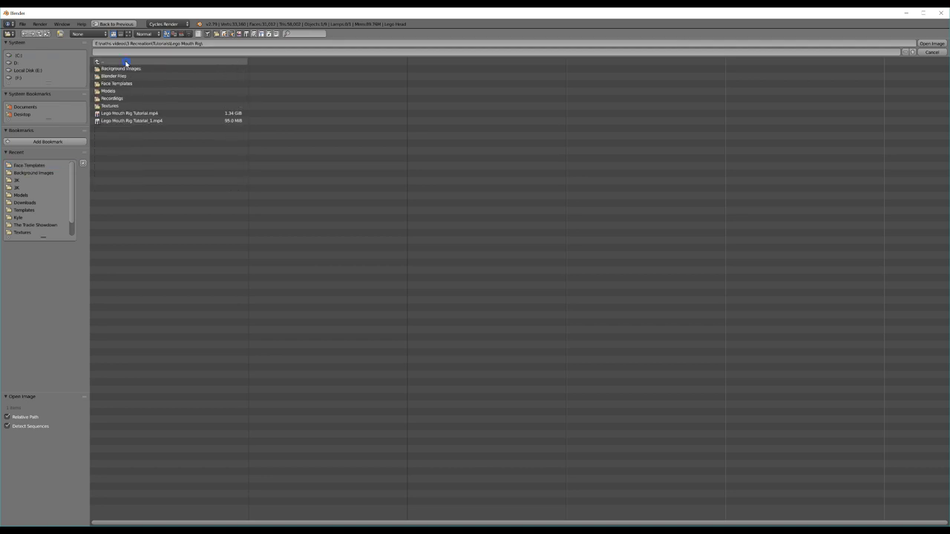
{"action": "left_click", "coordinate": [126, 106]}
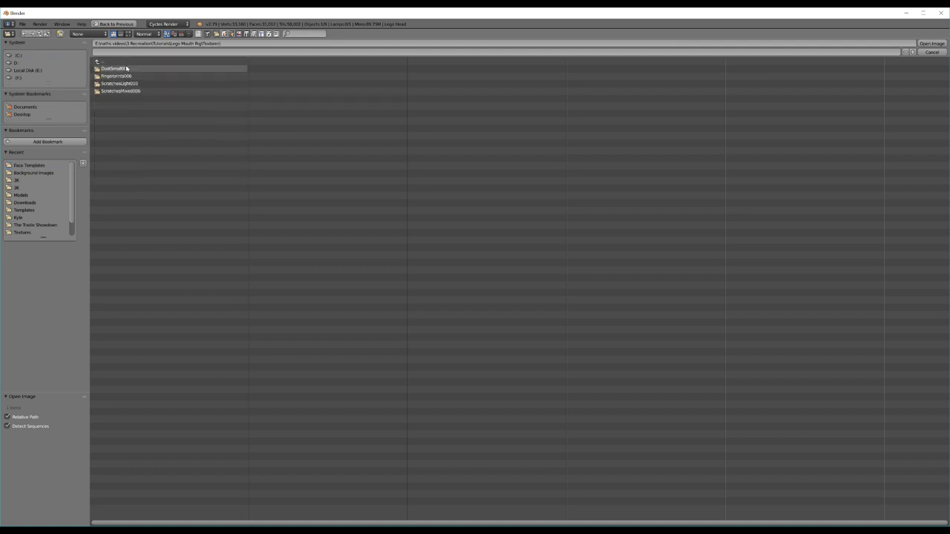
{"action": "left_click", "coordinate": [134, 90]}
{"action": "left_click", "coordinate": [119, 69]}
{"action": "double_click", "coordinate": [146, 68]}
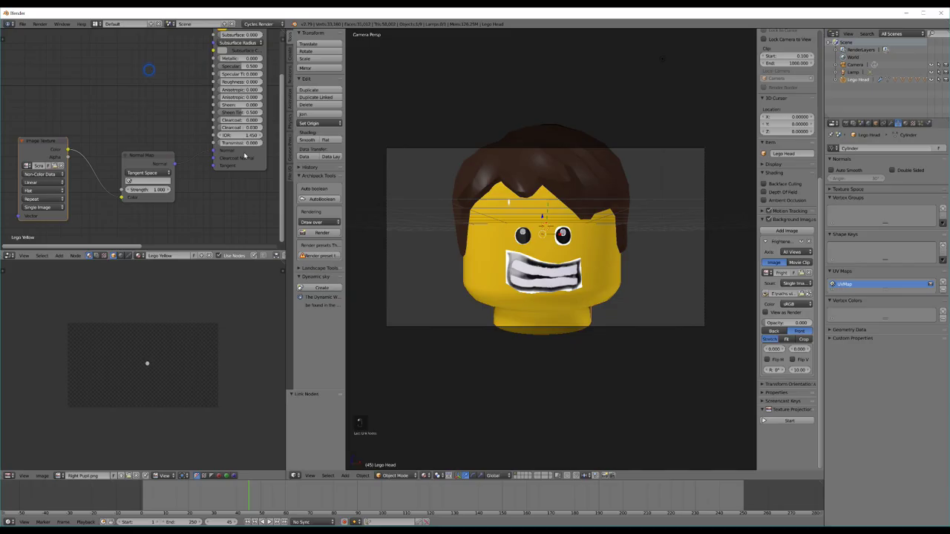
Step: Set the Normal Map's strength to 0.600 while previewing the scratches on the head in rendered shading
{"action": "key", "text": "shift+z"}
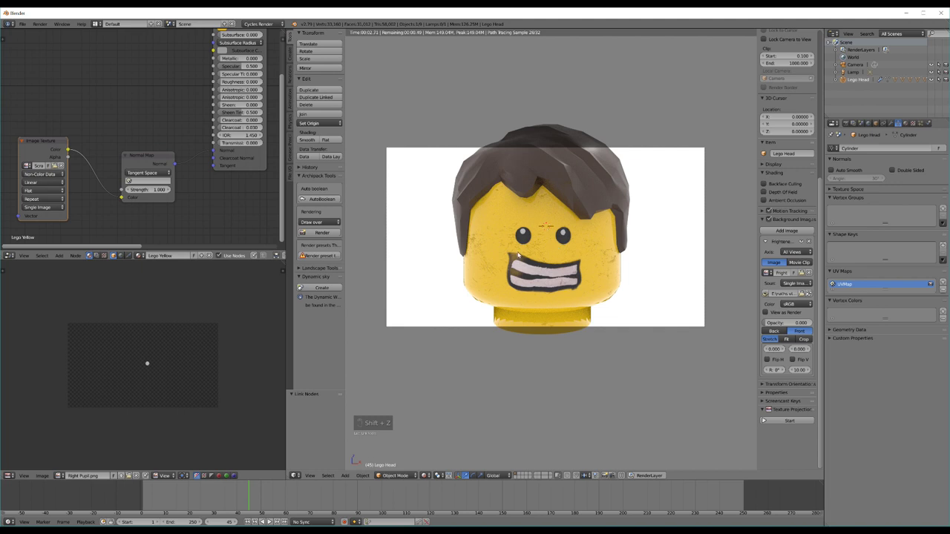
{"action": "left_click", "coordinate": [128, 191]}
{"action": "left_click", "coordinate": [128, 191]}
{"action": "left_click", "coordinate": [128, 191]}
{"action": "left_click", "coordinate": [128, 190]}
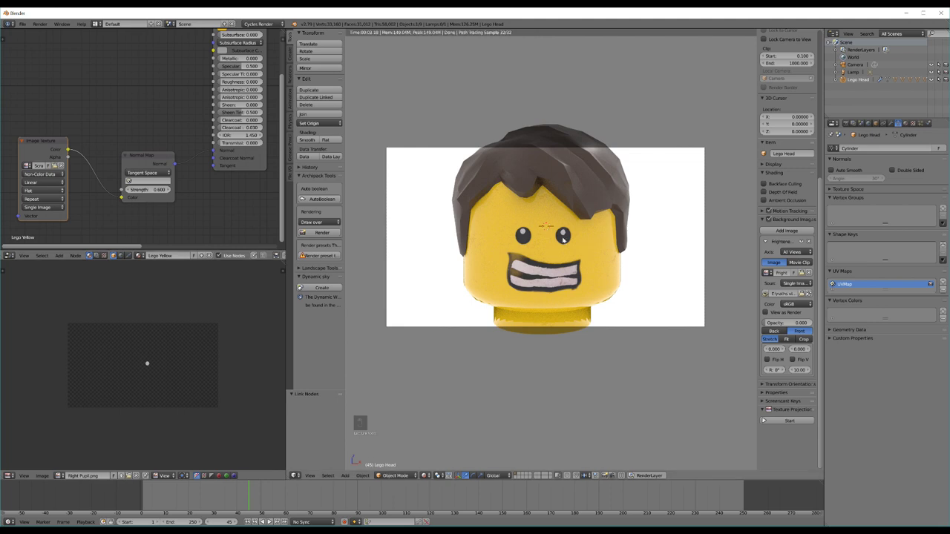
{"action": "key", "text": "shift+z"}
{"action": "middle_click_drag", "start_coordinate": [220, 135], "coordinate": [258, 193]}
{"action": "key", "text": "shift+a"}
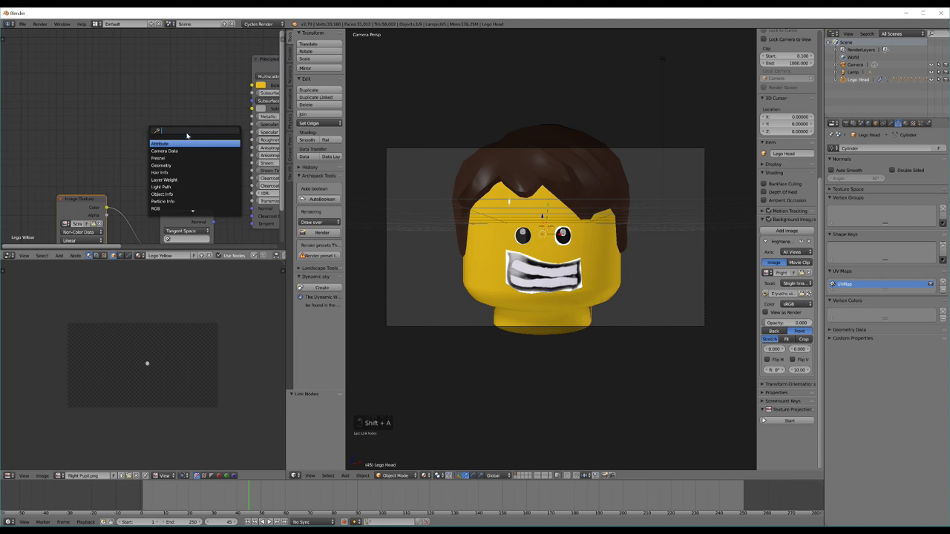
{"action": "type", "text": "im"}
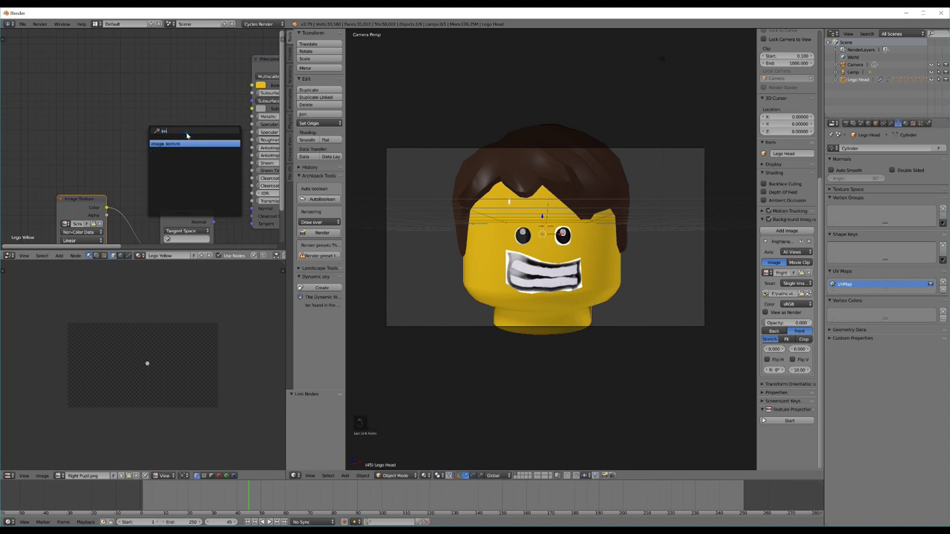
{"action": "key", "text": "Escape"}
Step: Duplicate the scratches Image Texture node and place the copy above the original
{"action": "left_click", "coordinate": [73, 202]}
{"action": "key", "text": "shift+d"}
{"action": "left_click", "coordinate": [91, 94]}
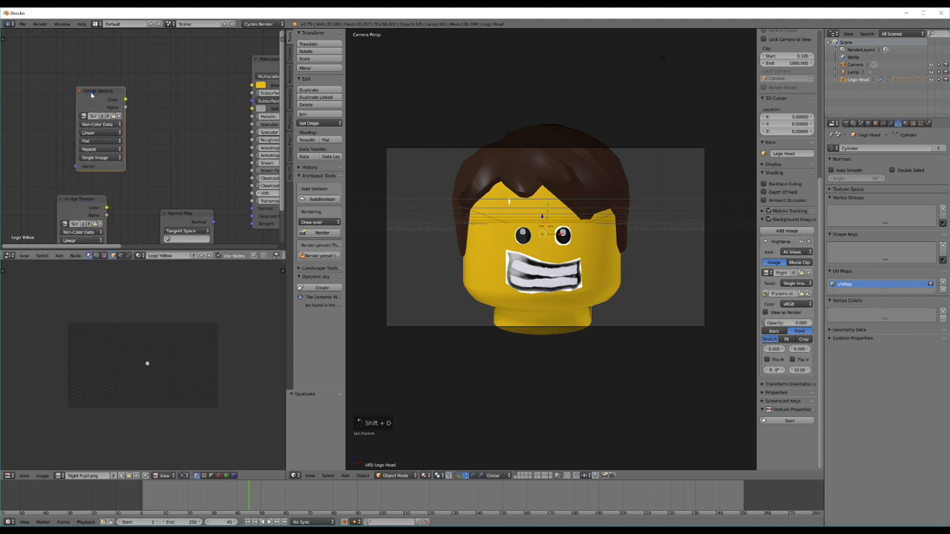
Step: Load Fingerprints006_OVERLAY_VAR1_3K.jpg into the duplicated Image Texture and connect its Color to the Principled BSDF's Roughness
{"action": "left_click", "coordinate": [117, 117]}
{"action": "left_click", "coordinate": [117, 117]}
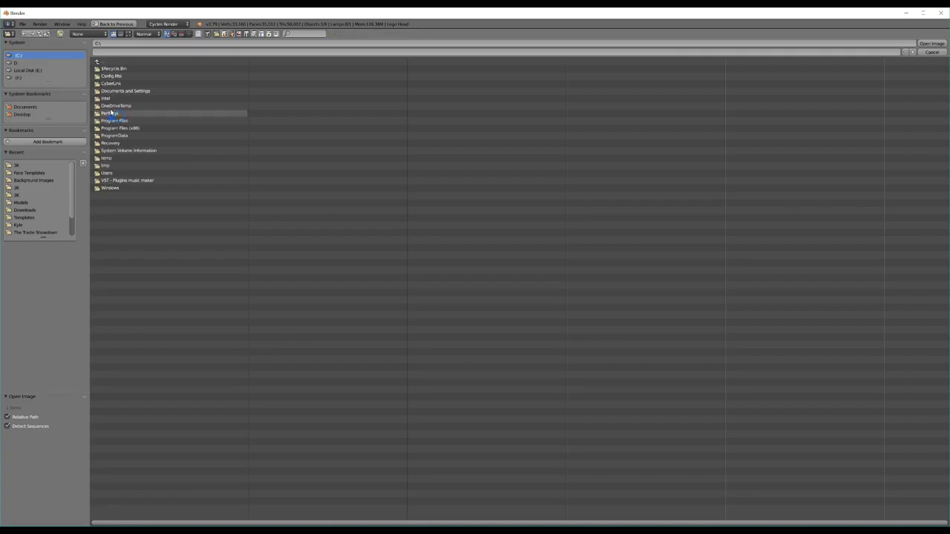
{"action": "left_click", "coordinate": [23, 166]}
{"action": "left_click", "coordinate": [110, 62]}
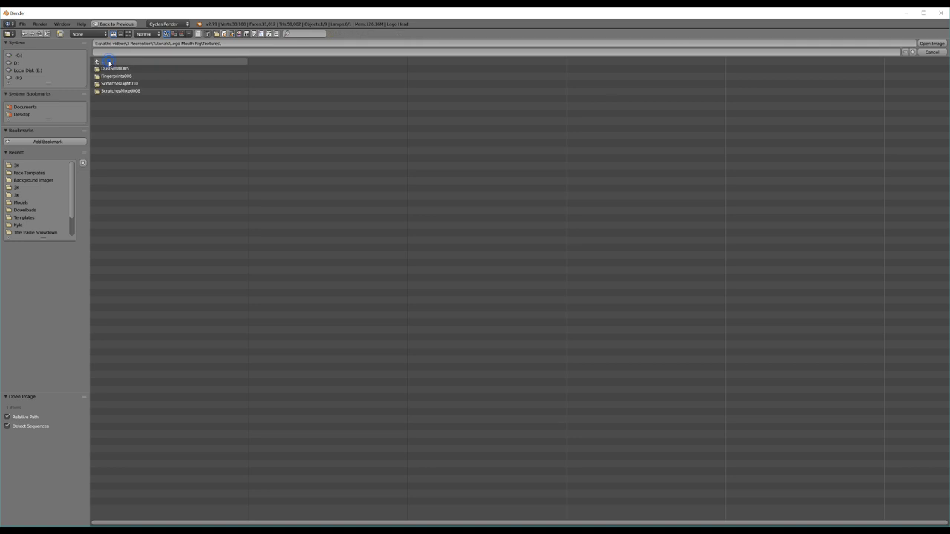
{"action": "double_click", "coordinate": [121, 76]}
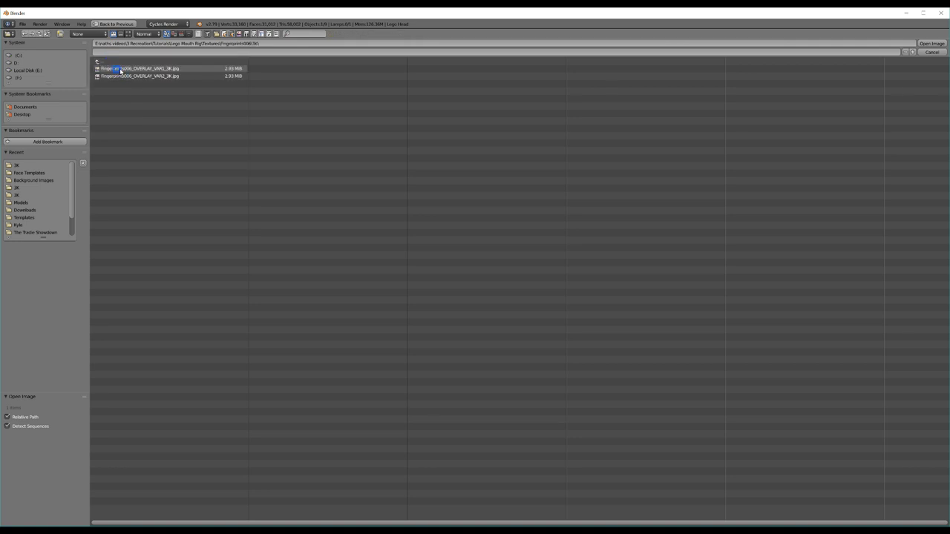
{"action": "double_click", "coordinate": [119, 68]}
{"action": "mouse_move", "coordinate": [119, 91]}
{"action": "left_mouse_down"}
{"action": "mouse_move", "coordinate": [110, 101]}
{"action": "mouse_move", "coordinate": [119, 110]}
{"action": "mouse_move", "coordinate": [251, 140]}
{"action": "left_mouse_up"}
Step: Examine the head's surface up close from the front and side, and return to the camera view
{"action": "key", "text": "shift+z"}
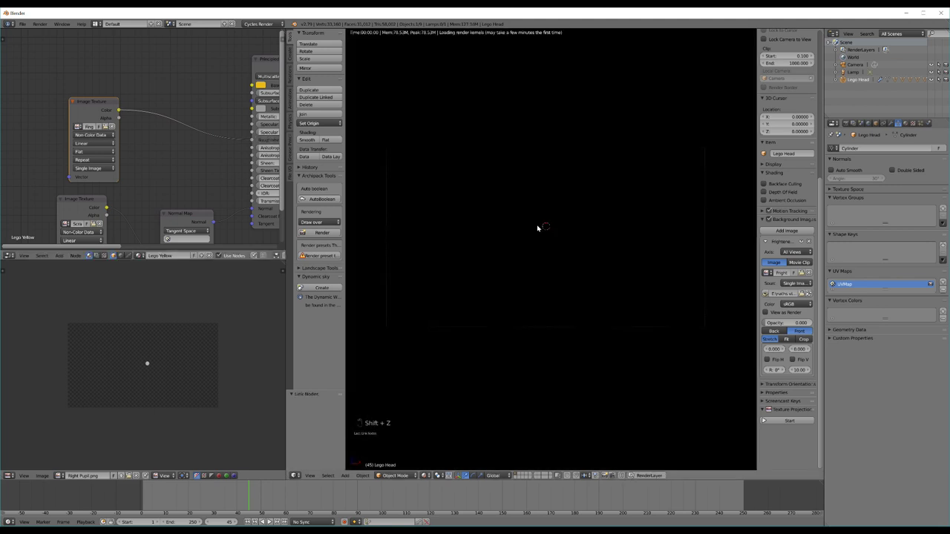
{"action": "key", "text": "shift+z"}
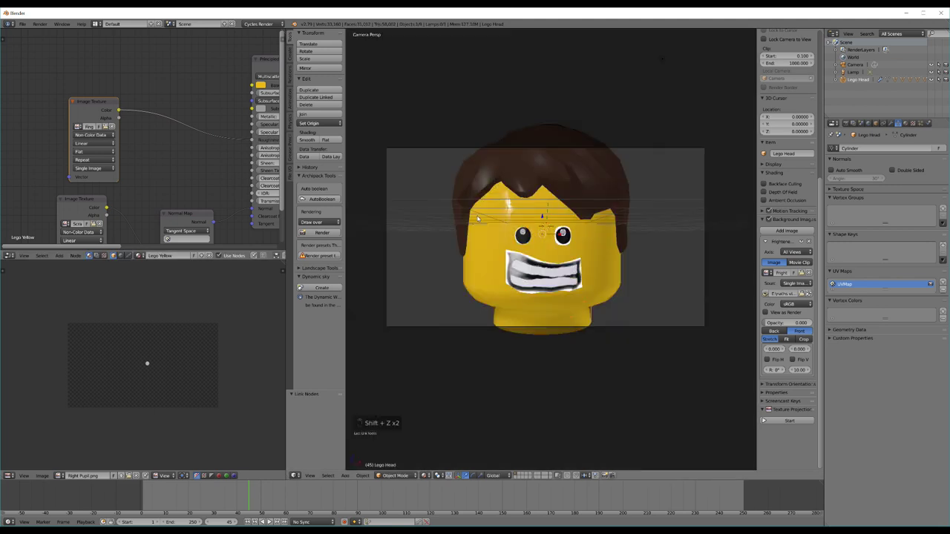
{"action": "key", "text": "KP_0"}
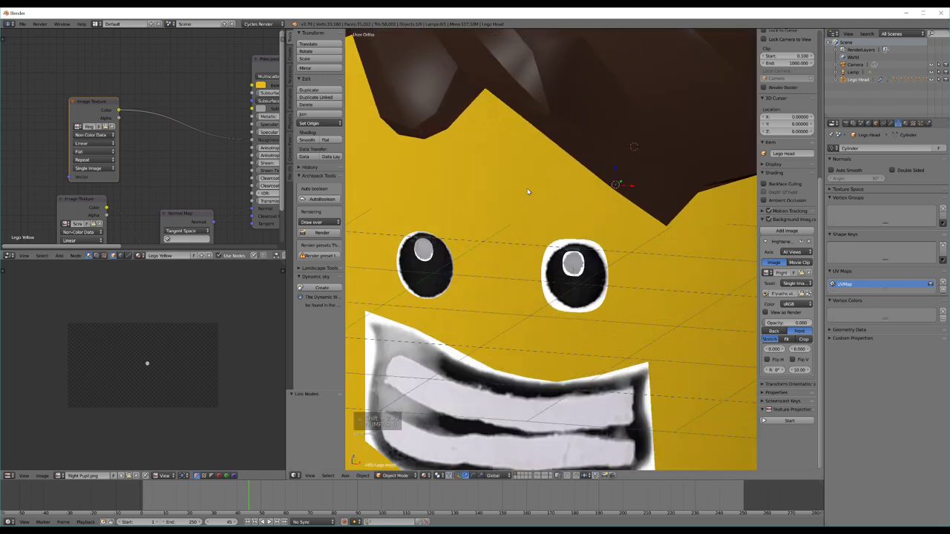
{"action": "key", "text": "KP_0"}
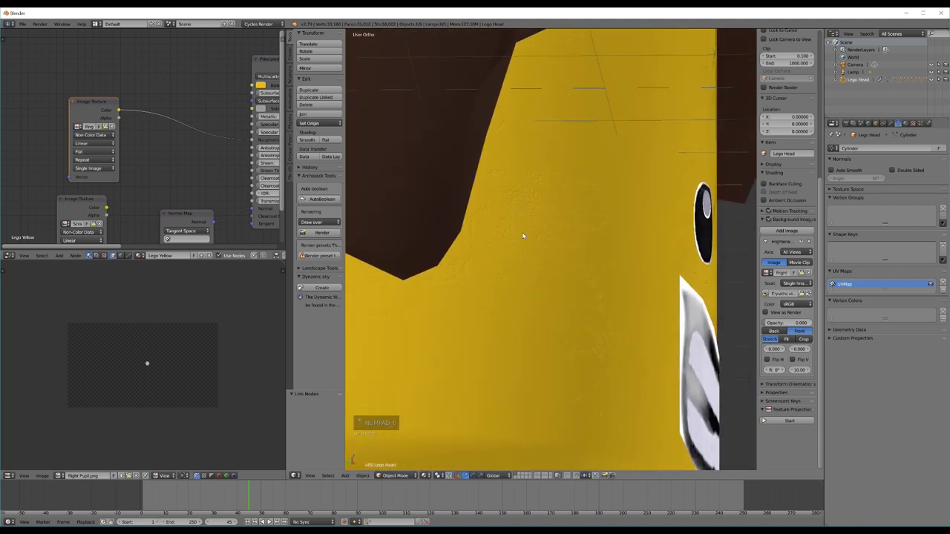
{"action": "scroll", "coordinate": [567, 200], "scroll_direction": "down", "scroll_amount": 5}
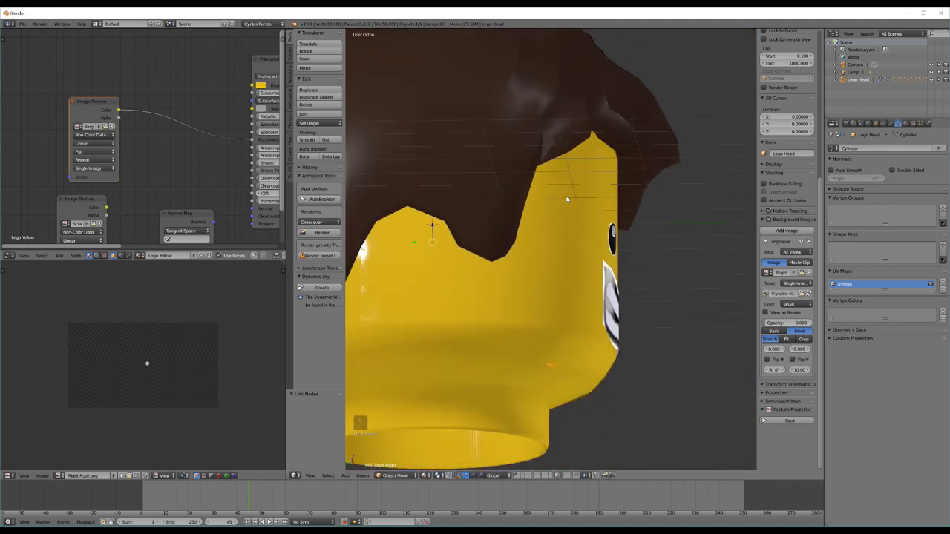
{"action": "middle_click_drag", "start_coordinate": [568, 200], "coordinate": [519, 205]}
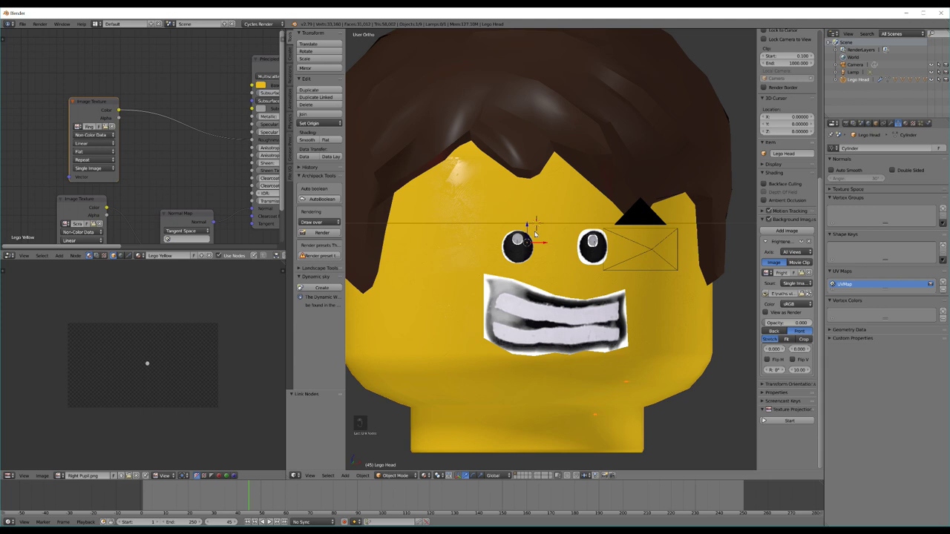
{"action": "key", "text": "KP_0"}
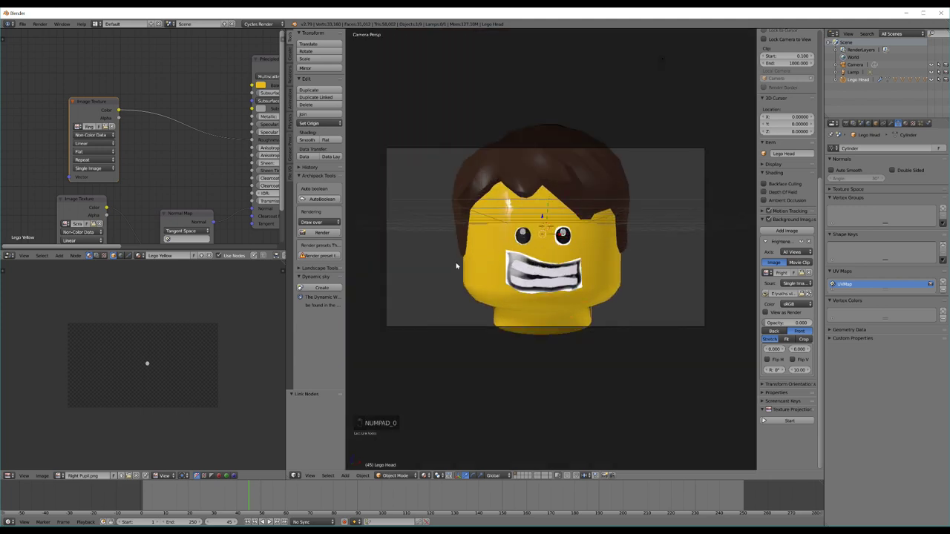
Step: Move the fingerprint and scratches Image Texture nodes apart to make room before the Principled BSDF
{"action": "left_click_drag", "start_coordinate": [100, 116], "coordinate": [76, 76]}
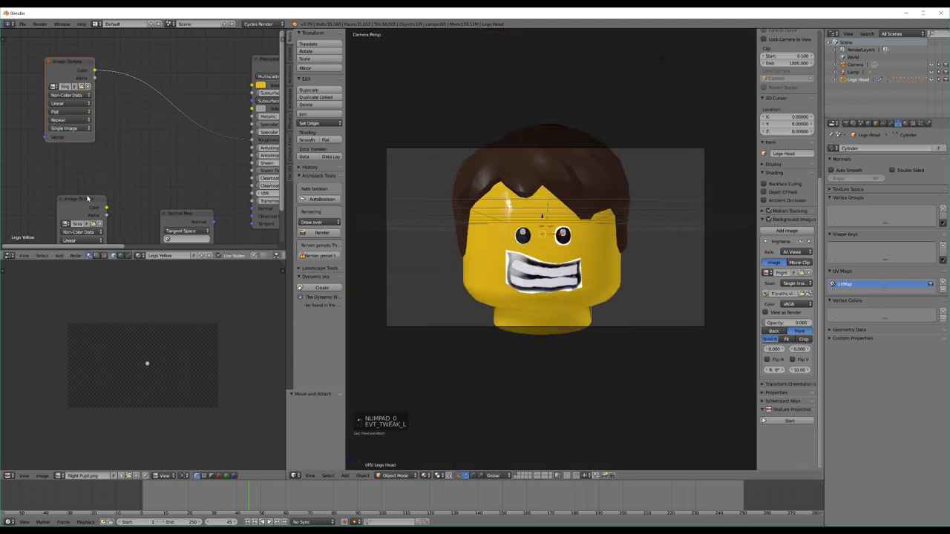
{"action": "left_click_drag", "start_coordinate": [87, 197], "coordinate": [90, 228]}
{"action": "middle_click_drag", "start_coordinate": [87, 152], "coordinate": [184, 162]}
{"action": "left_click_drag", "start_coordinate": [144, 82], "coordinate": [74, 67]}
{"action": "scroll", "coordinate": [180, 131], "scroll_direction": "down", "scroll_amount": 4}
{"action": "middle_click_drag", "start_coordinate": [189, 138], "coordinate": [140, 128]}
Step: Add a MixRGB node on the link between the fingerprint Image Texture and the Principled BSDF's Roughness
{"action": "key", "text": "shift+a"}
{"action": "left_click", "coordinate": [140, 130]}
{"action": "type", "text": "m"}
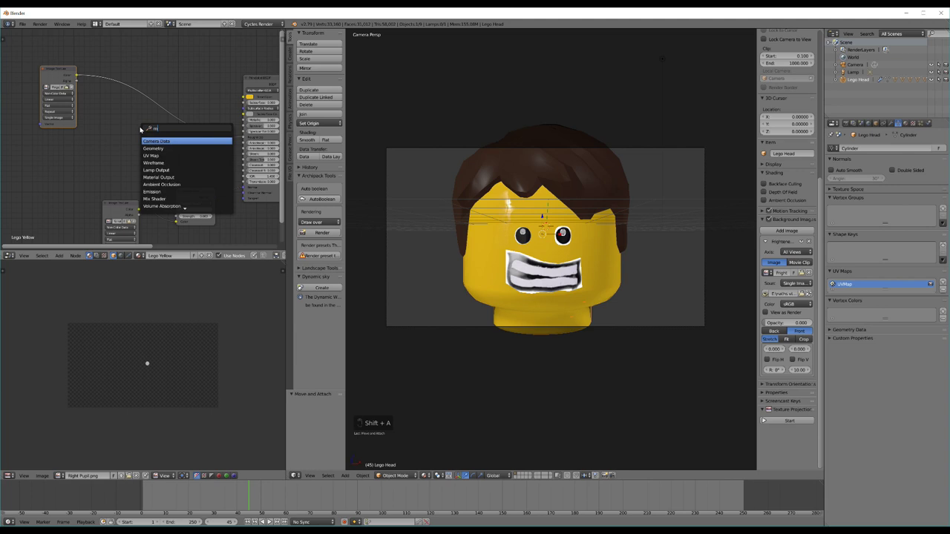
{"action": "type", "text": "ix"}
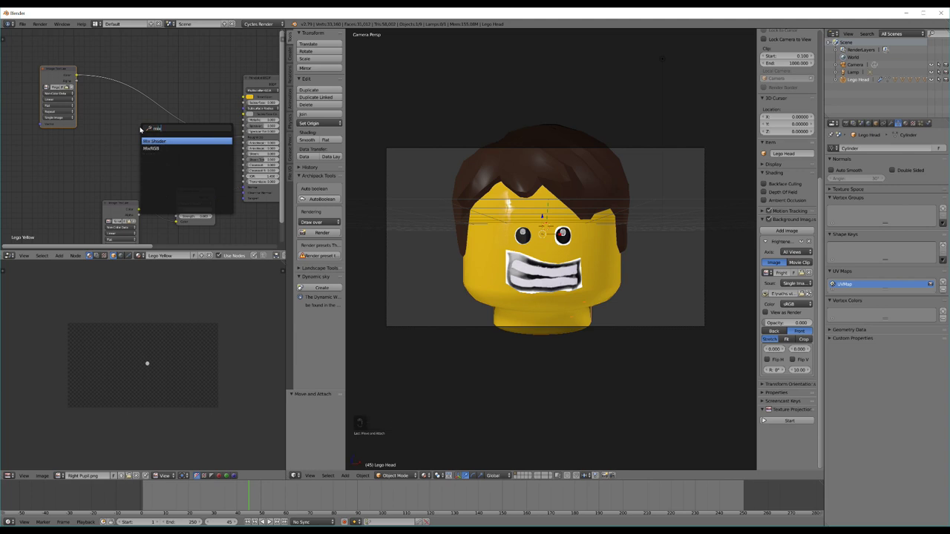
{"action": "left_click", "coordinate": [157, 142]}
{"action": "left_click", "coordinate": [152, 95]}
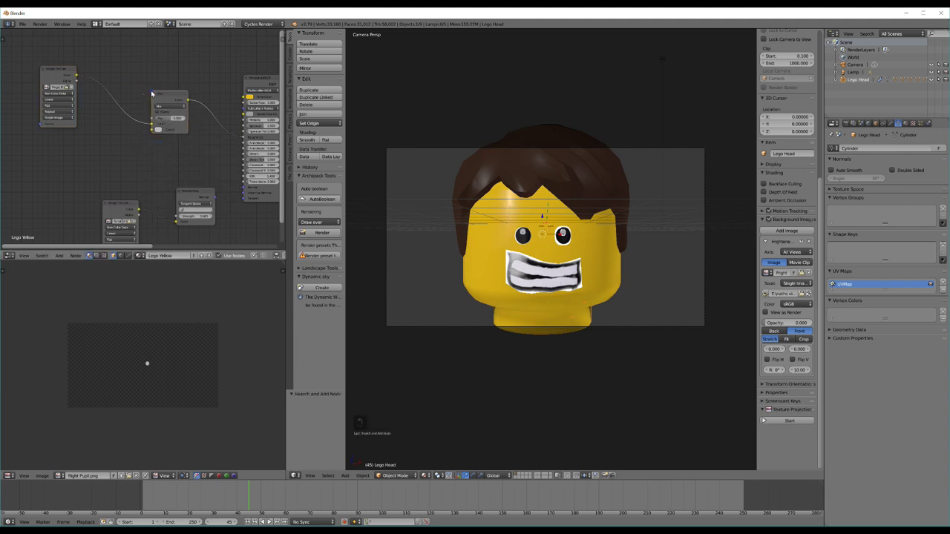
Step: Duplicate the fingerprint Image Texture below the original and load DustSmall005_OVERLAY_3K.jpg into the copy
{"action": "middle_click_drag", "start_coordinate": [130, 133], "coordinate": [156, 124]}
{"action": "left_click", "coordinate": [83, 67]}
{"action": "key", "text": "shift+d"}
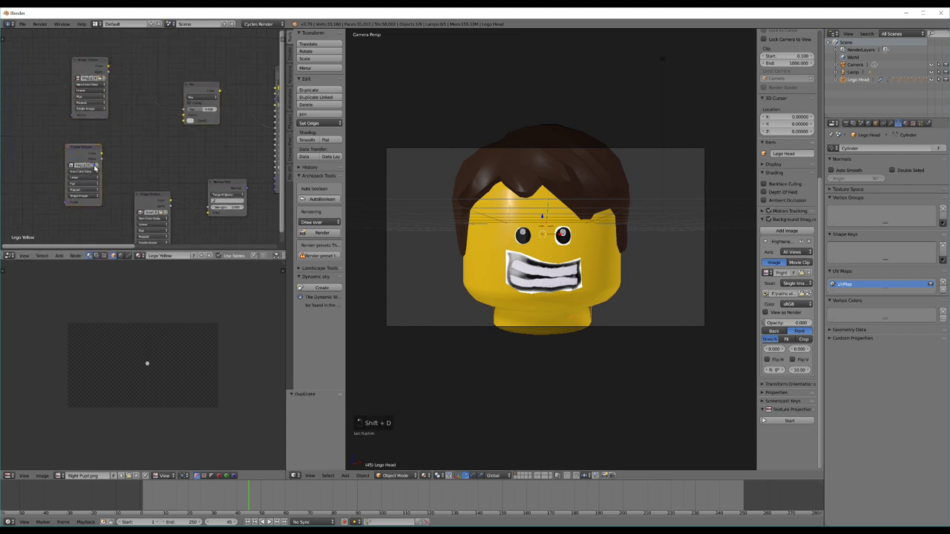
{"action": "left_click", "coordinate": [94, 167]}
{"action": "left_click", "coordinate": [119, 62]}
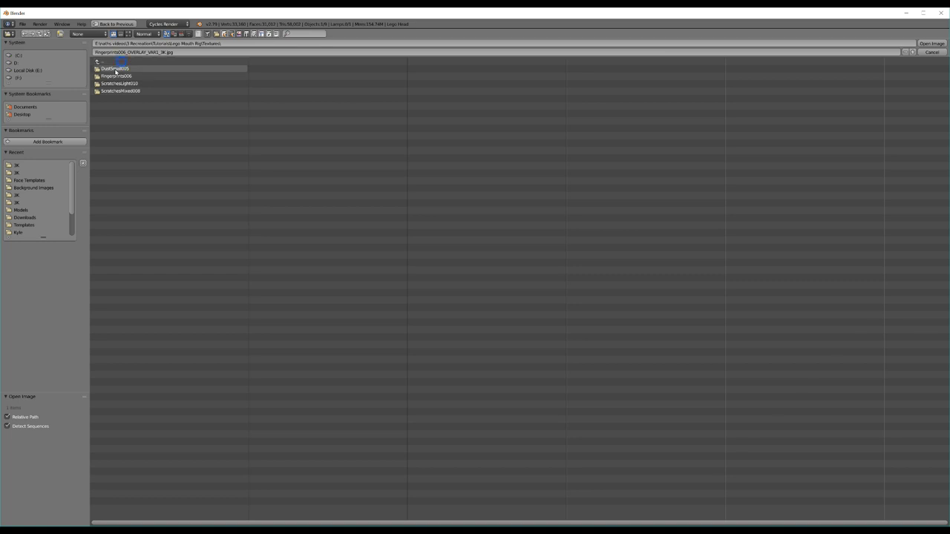
{"action": "left_click", "coordinate": [116, 70]}
{"action": "double_click", "coordinate": [120, 70]}
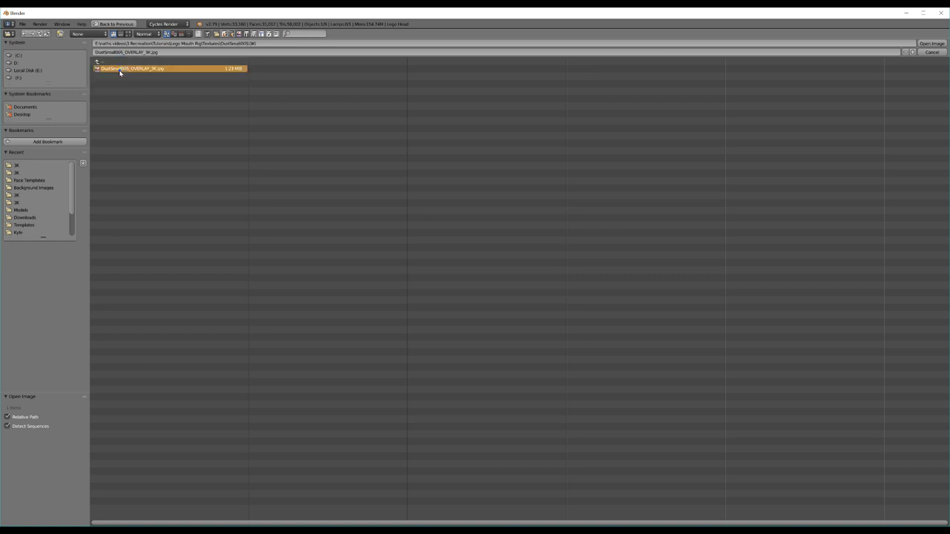
Step: Connect the dust texture's Color to the MixRGB node's Color2 and set the blend mode to Screen
{"action": "left_click_drag", "start_coordinate": [104, 155], "coordinate": [184, 116]}
{"action": "left_click", "coordinate": [204, 97]}
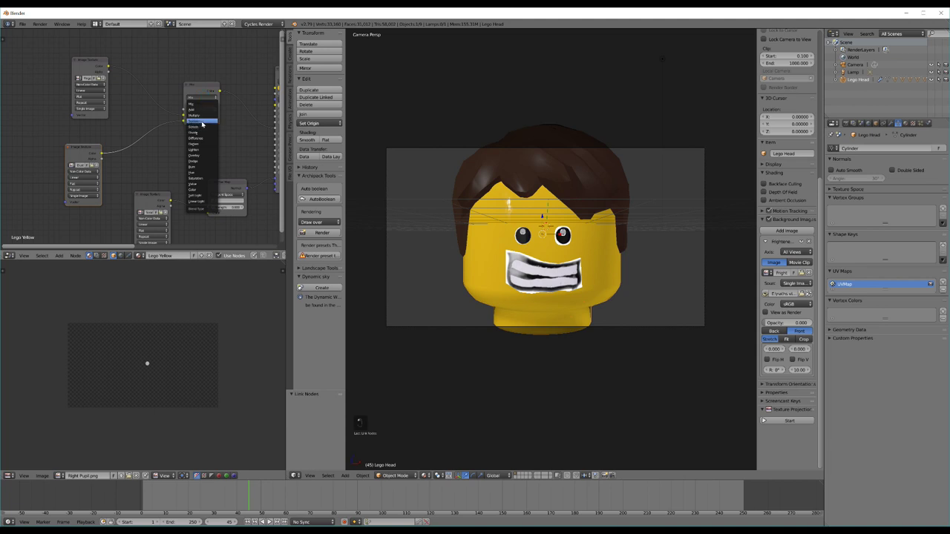
{"action": "left_click", "coordinate": [202, 127]}
Step: Try a Fac of 1 on the Screen node, set it to 0.5 and check the head in rendered shading
{"action": "left_click_drag", "start_coordinate": [208, 111], "coordinate": [161, 123]}
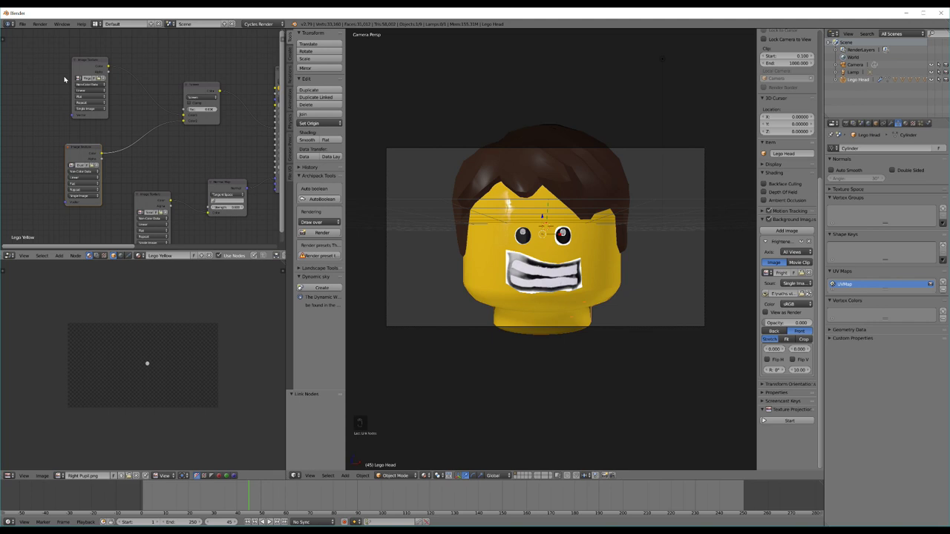
{"action": "left_click", "coordinate": [203, 111]}
{"action": "type", "text": "1"}
{"action": "key", "text": "Return"}
{"action": "left_click", "coordinate": [212, 111]}
{"action": "left_click", "coordinate": [208, 111]}
{"action": "type", "text": ".5"}
{"action": "key", "text": "Return"}
{"action": "key", "text": "shift+z"}
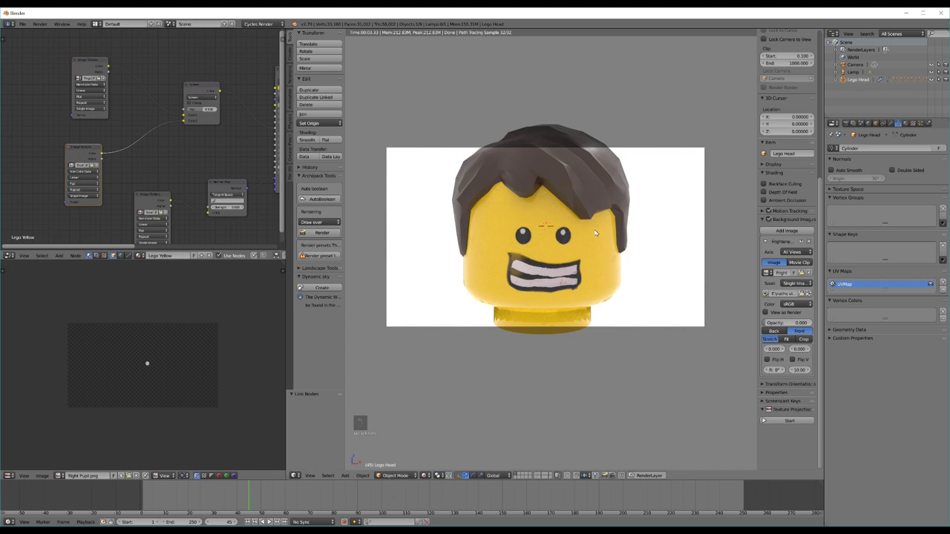
{"action": "key", "text": "shift+z"}
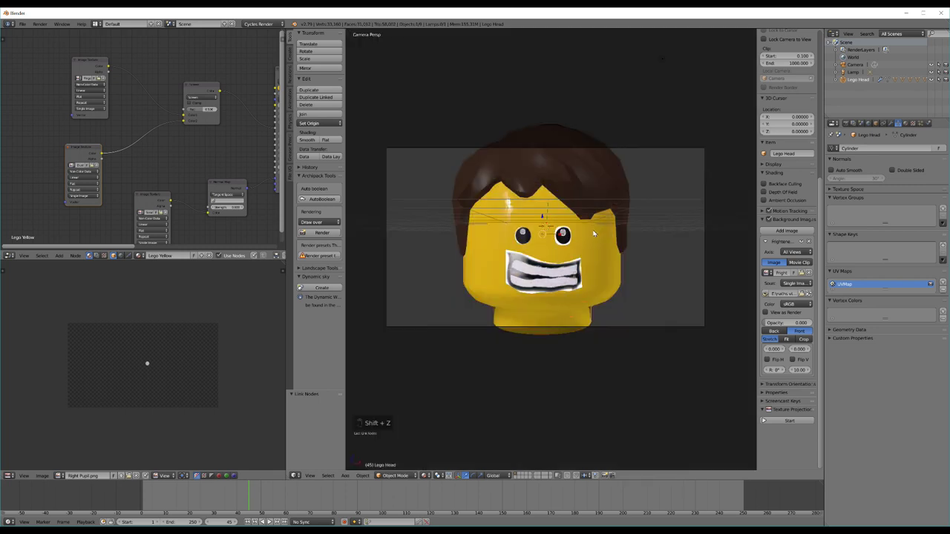
Step: Enable Pro Lighting: Skies in the world with the Morning 03 sky rotated to 190° and check the head in rendered shading
{"action": "left_click", "coordinate": [868, 123]}
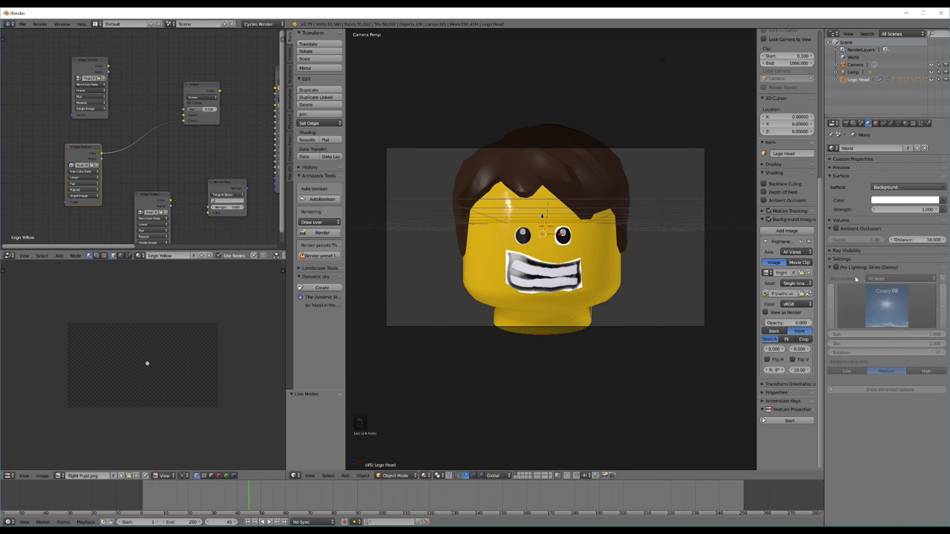
{"action": "left_click", "coordinate": [836, 268]}
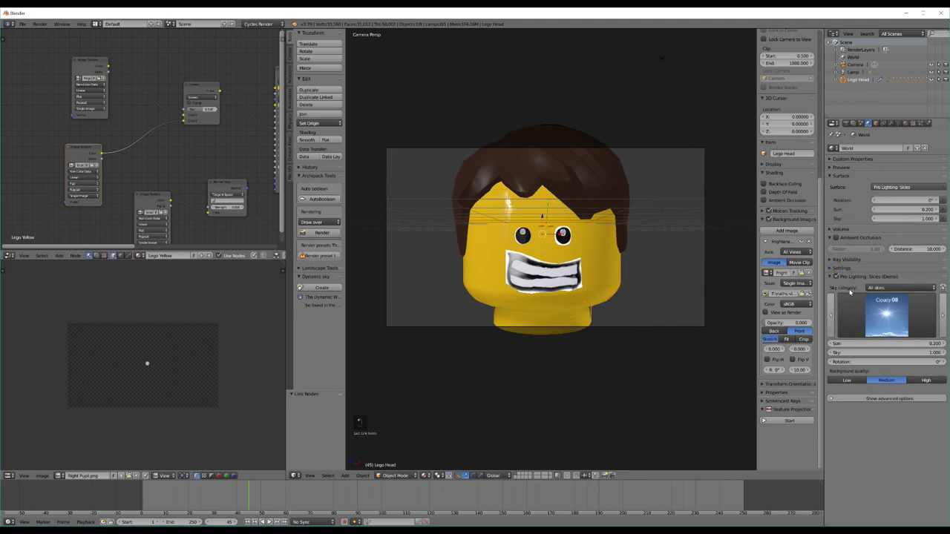
{"action": "left_click", "coordinate": [891, 318]}
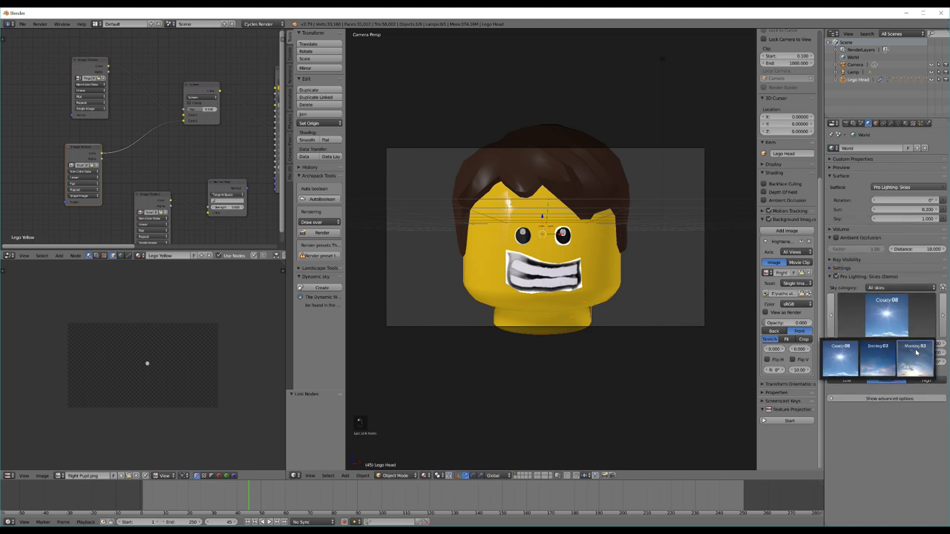
{"action": "left_click", "coordinate": [916, 353]}
{"action": "left_click", "coordinate": [905, 365]}
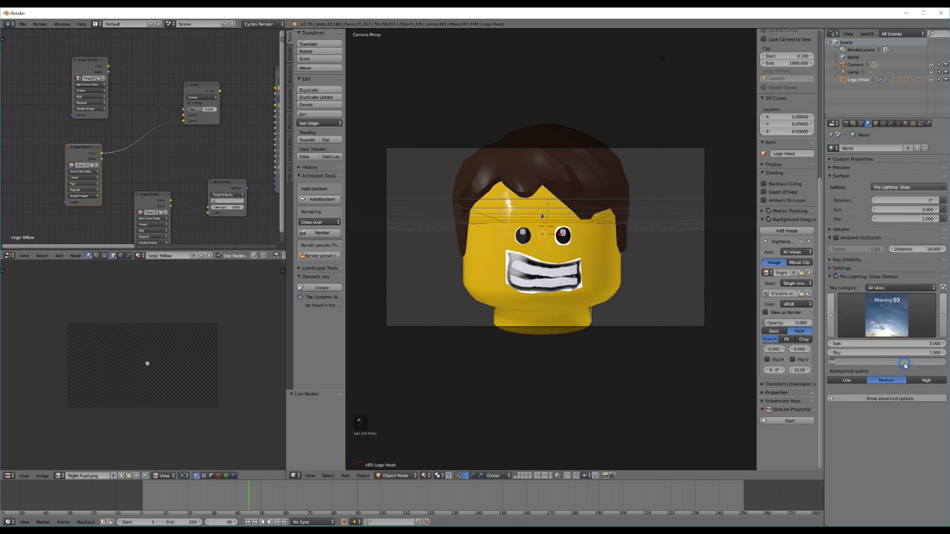
{"action": "type", "text": "190"}
{"action": "key", "text": "Return"}
{"action": "key", "text": "shift+z"}
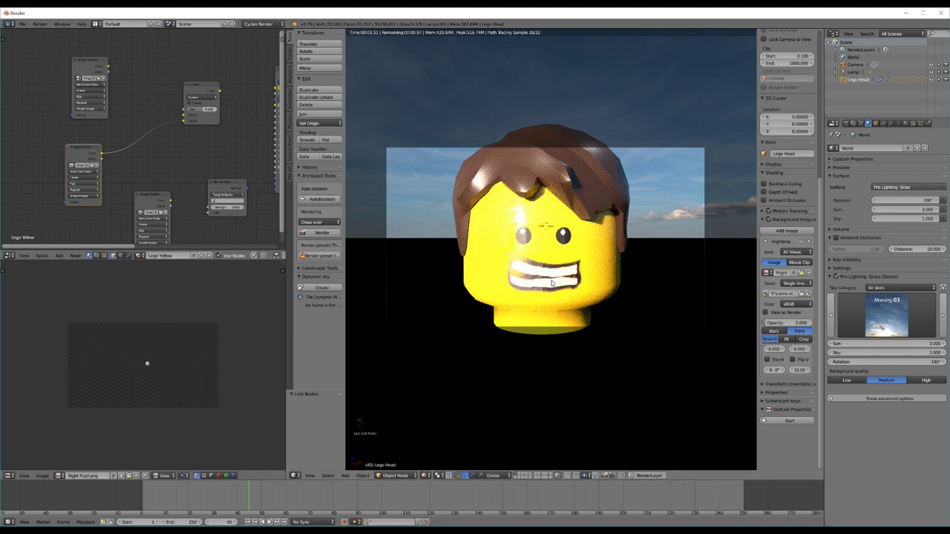
{"action": "key", "text": "shift+z"}
{"action": "key", "text": "shift+z"}
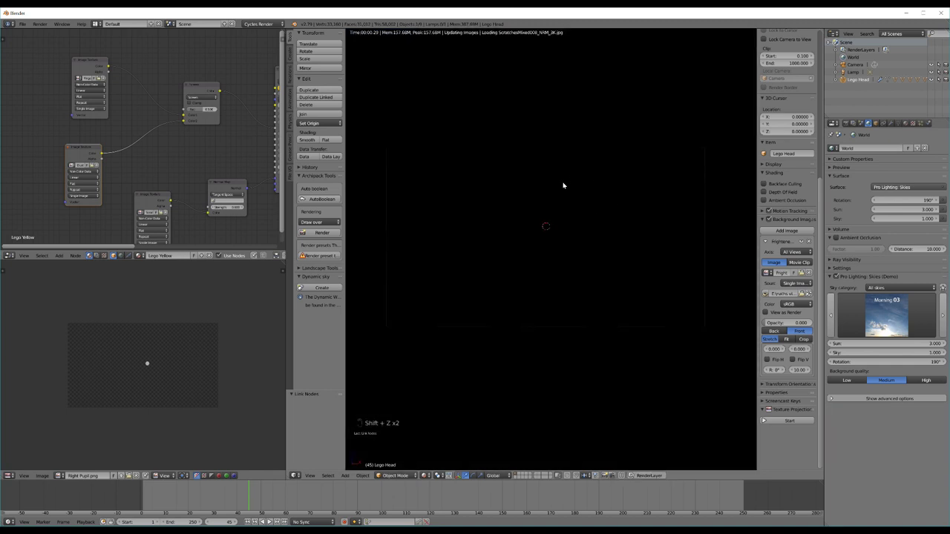
{"action": "key", "text": "shift+z"}
Step: Examine the UV layout of the Lego Hair mesh in Edit Mode, then return to Object Mode
{"action": "right_click", "coordinate": [575, 187]}
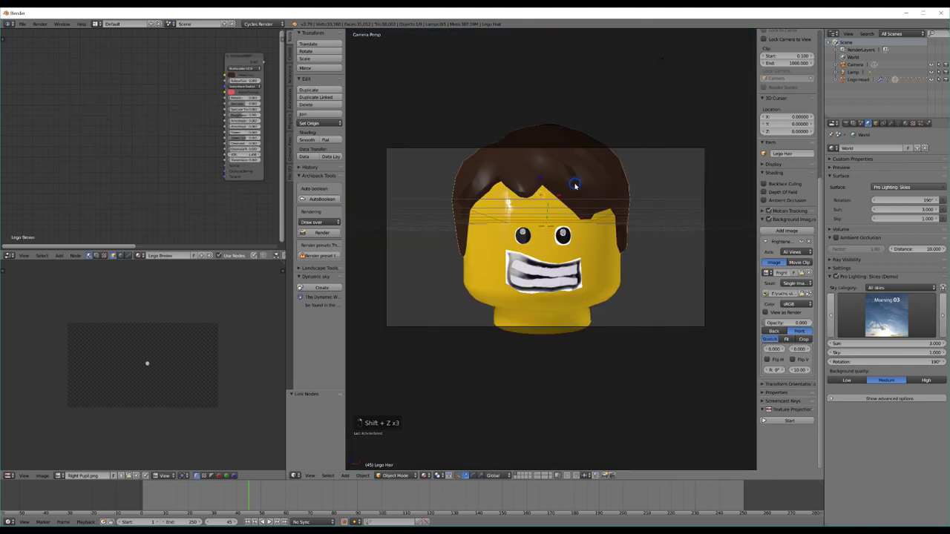
{"action": "key", "text": "Tab"}
{"action": "key", "text": "a"}
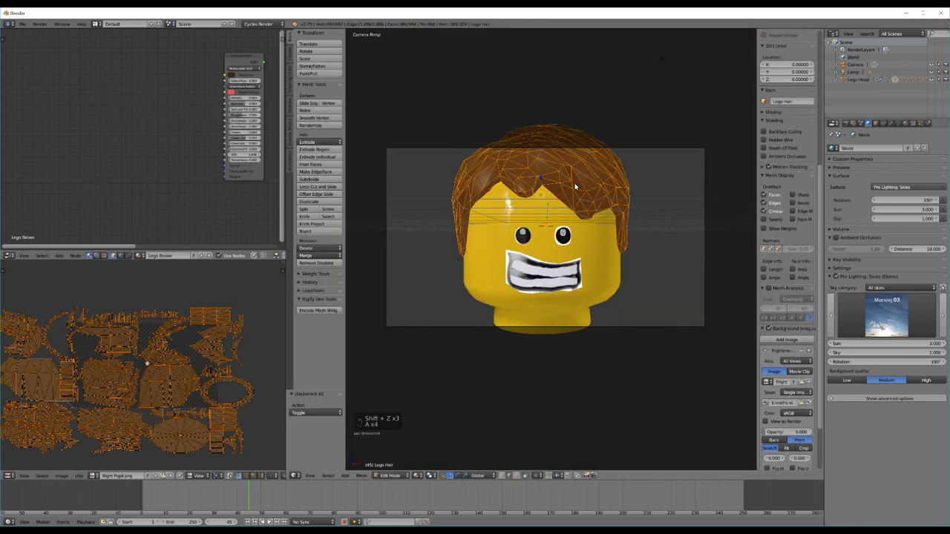
{"action": "key", "text": "a"}
{"action": "key", "text": "Tab"}
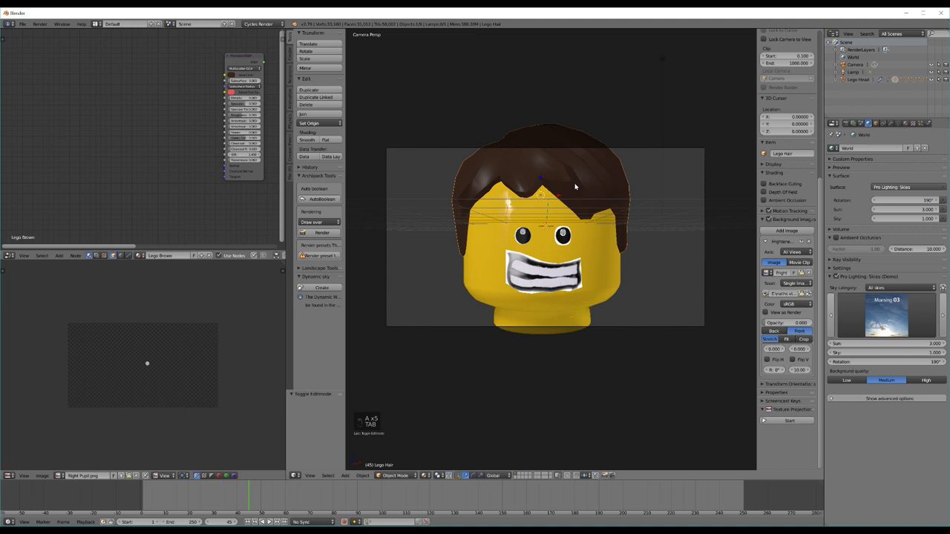
Step: Copy the texture, Screen and Normal Map nodes from Lego Yellow into the hair's Lego Brown material and place them before the Principled BSDF
{"action": "right_click", "coordinate": [520, 211]}
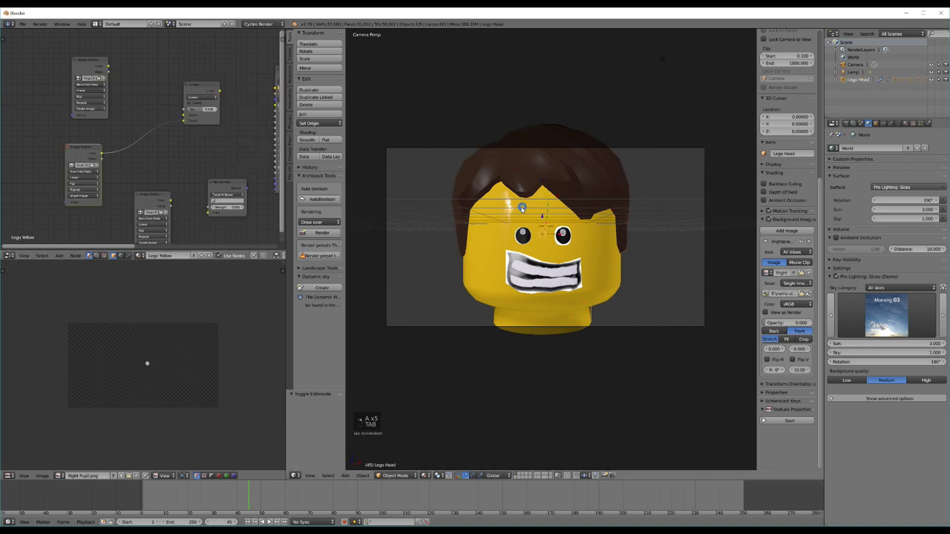
{"action": "key", "text": "a"}
{"action": "key", "text": "b"}
{"action": "left_click_drag", "start_coordinate": [79, 64], "coordinate": [199, 232]}
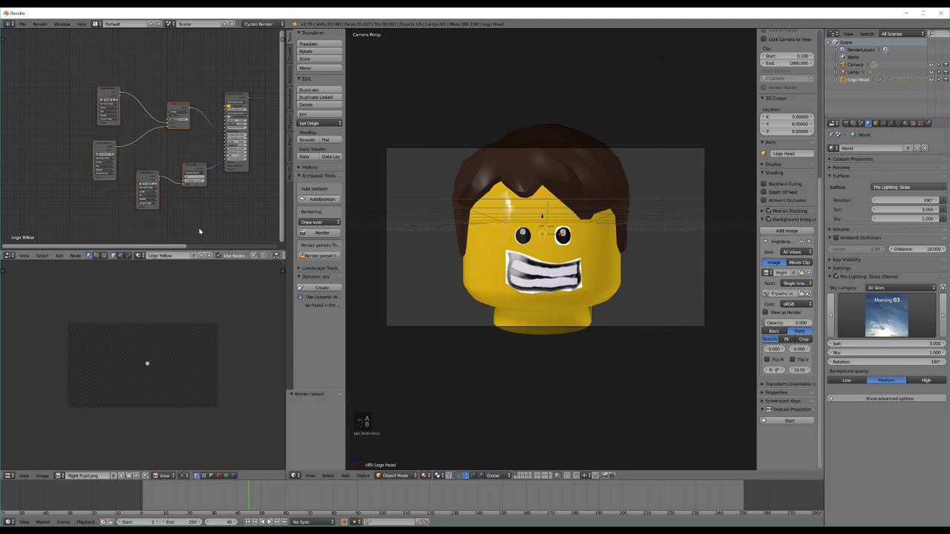
{"action": "key", "text": "ctrl+c"}
{"action": "right_click", "coordinate": [541, 174]}
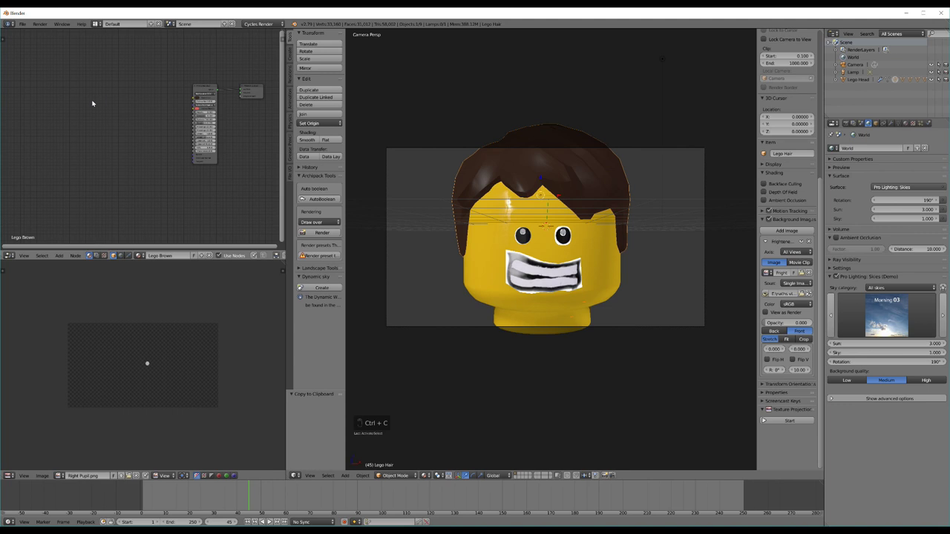
{"action": "key", "text": "ctrl+v"}
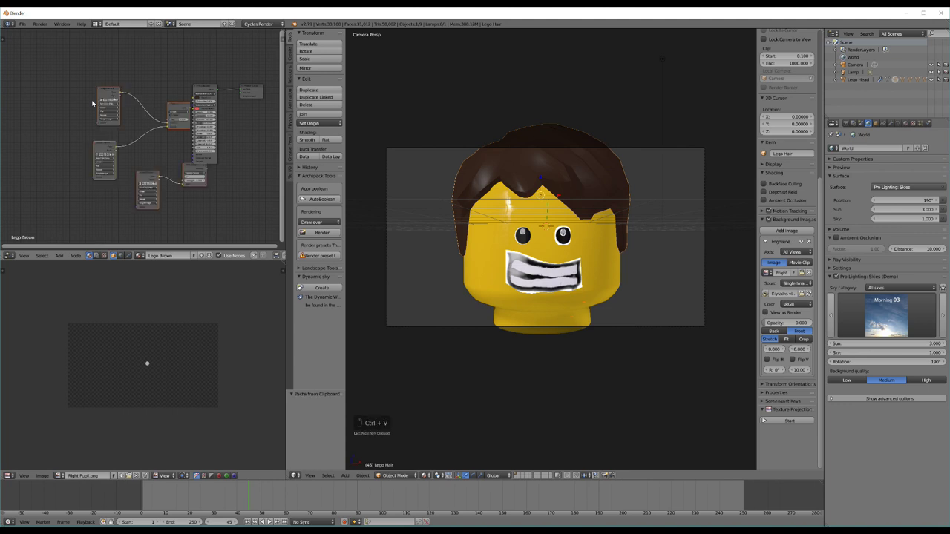
{"action": "key", "text": "g"}
{"action": "left_click", "coordinate": [174, 155]}
Step: Connect the Screen node to the hair shader's Roughness and the Normal Map to its Normal, and check the result in rendered shading
{"action": "scroll", "coordinate": [171, 152], "scroll_direction": "up", "scroll_amount": 2}
{"action": "scroll", "coordinate": [172, 152], "scroll_direction": "up", "scroll_amount": 2}
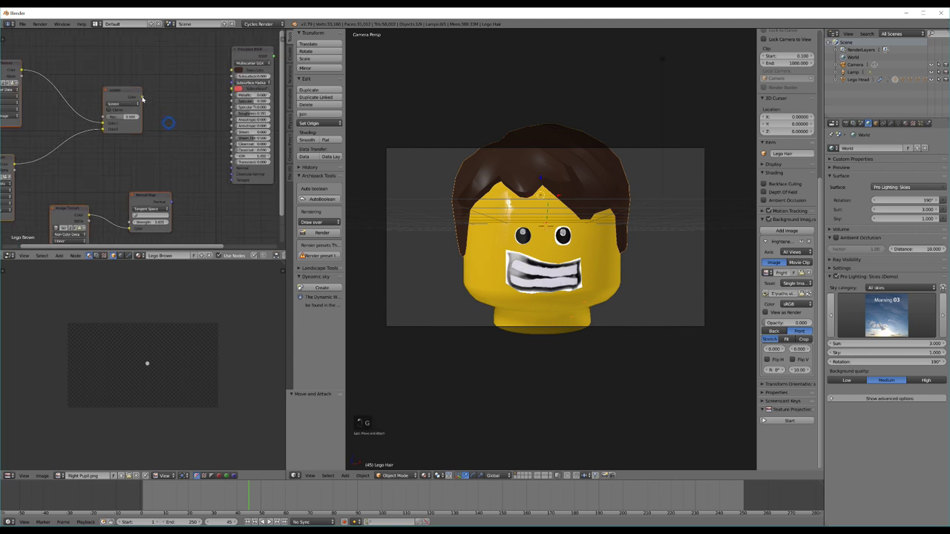
{"action": "left_click_drag", "start_coordinate": [139, 98], "coordinate": [239, 112]}
{"action": "scroll", "coordinate": [158, 168], "scroll_direction": "down", "scroll_amount": 2, "text": "shift"}
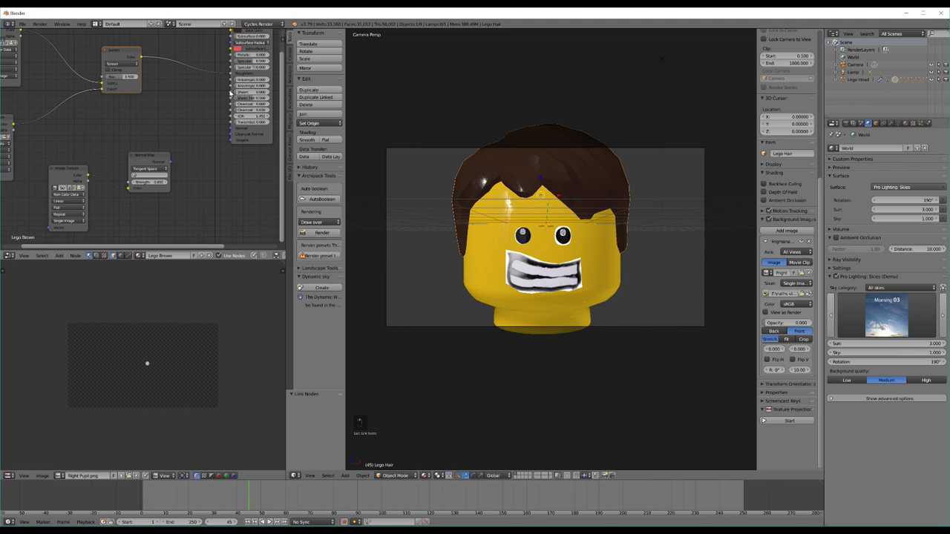
{"action": "mouse_move", "coordinate": [170, 161]}
{"action": "left_mouse_down"}
{"action": "mouse_move", "coordinate": [233, 132]}
{"action": "mouse_move", "coordinate": [249, 134]}
{"action": "left_mouse_up"}
{"action": "key", "text": "shift+z"}
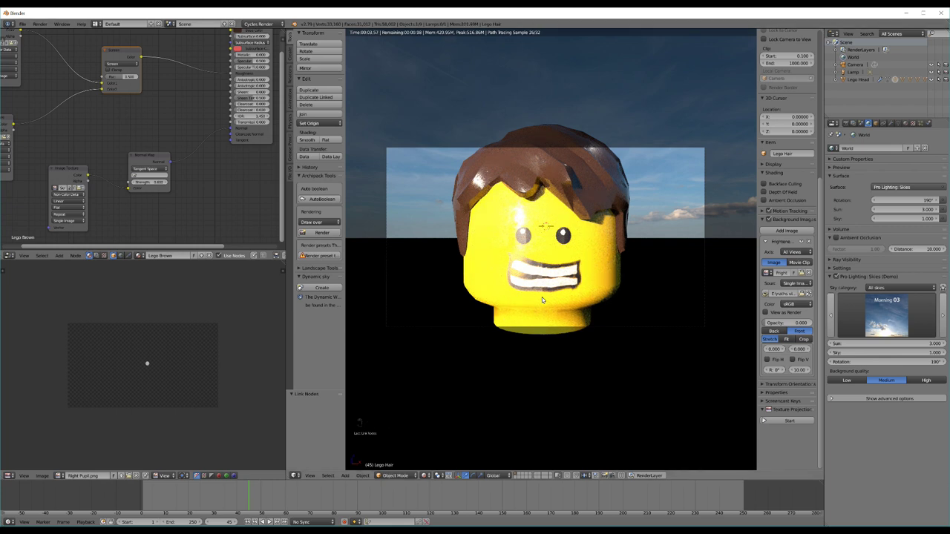
{"action": "key", "text": "shift+z"}
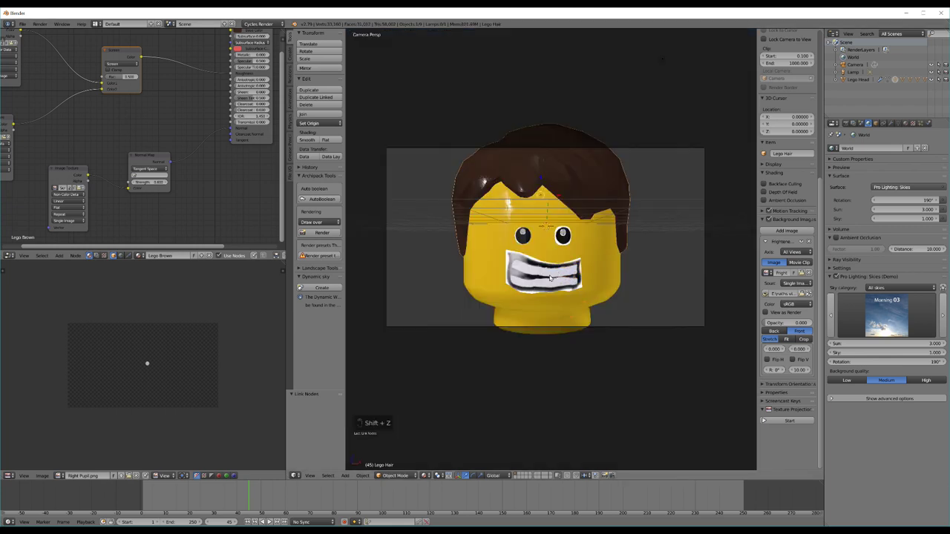
{"action": "key", "text": "shift+z"}
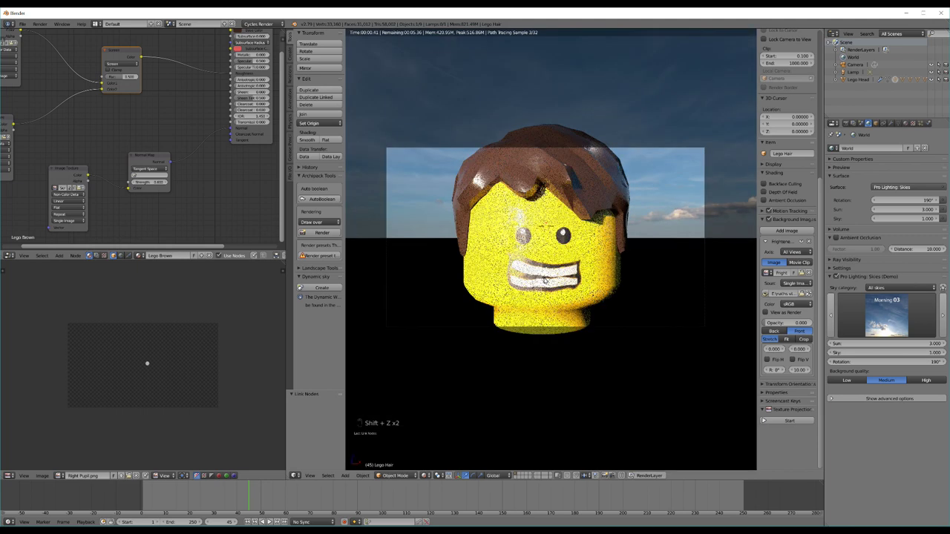
Step: Apply smooth shading to the mouth plane and both eye planes and check them in rendered shading
{"action": "right_click", "coordinate": [544, 282]}
{"action": "key", "text": "shift+z"}
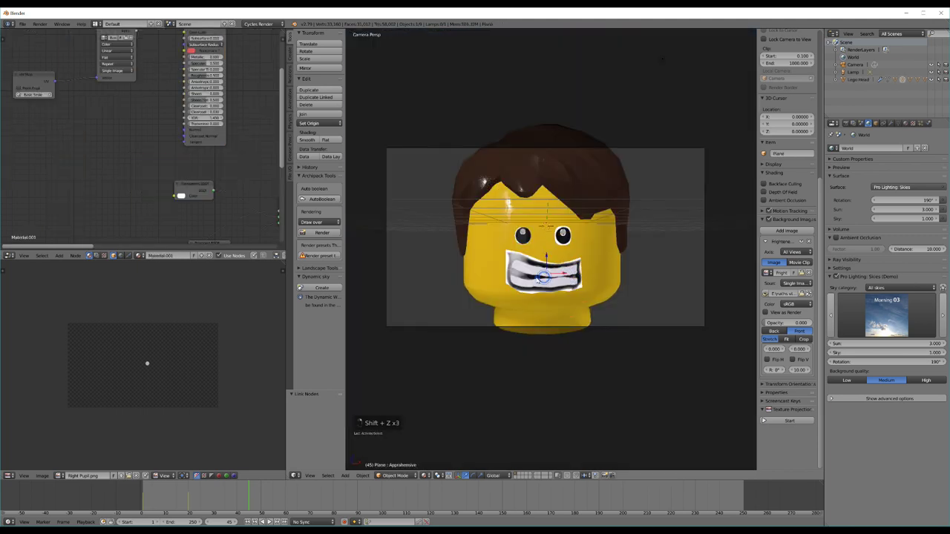
{"action": "left_click", "coordinate": [313, 141]}
{"action": "right_click", "coordinate": [523, 236]}
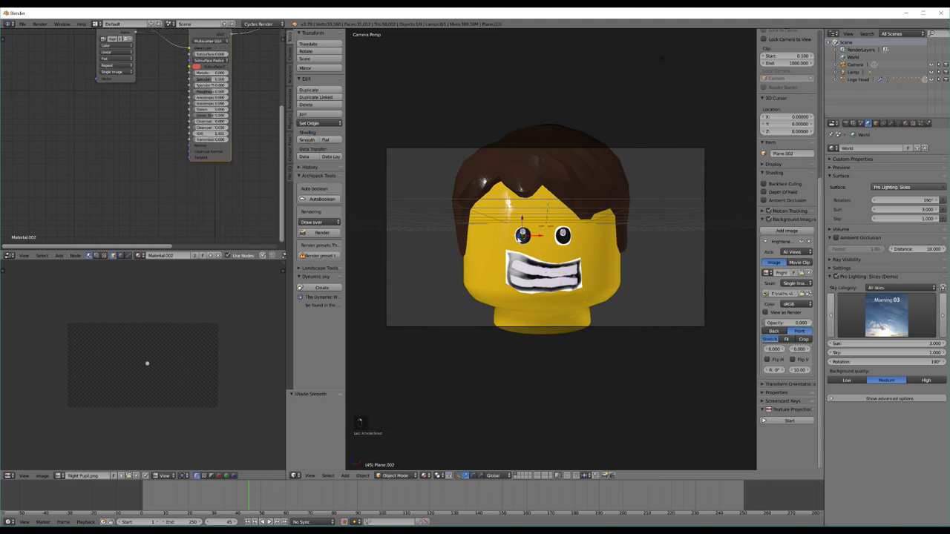
{"action": "left_click", "coordinate": [313, 141]}
{"action": "right_click", "coordinate": [562, 237]}
{"action": "right_click", "coordinate": [563, 237]}
{"action": "left_click", "coordinate": [313, 141]}
{"action": "key", "text": "shift+z"}
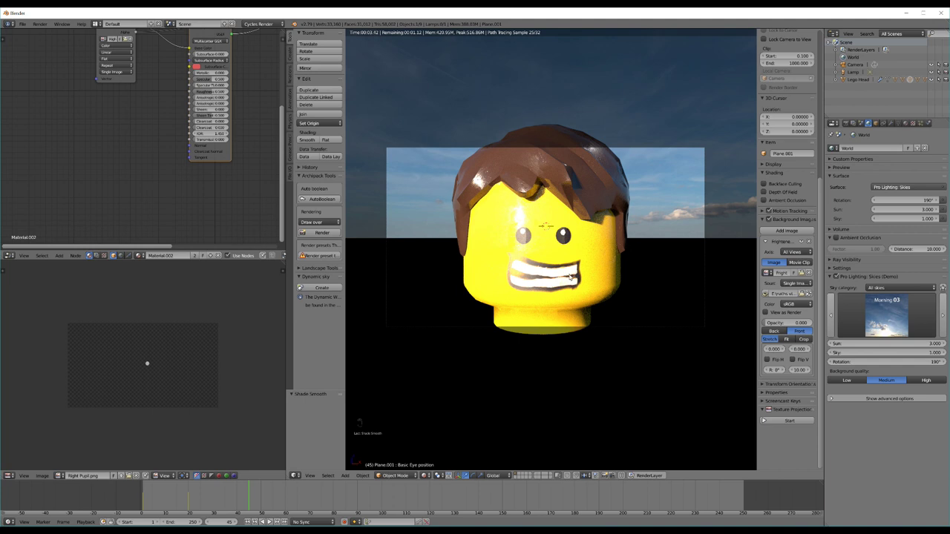
{"action": "key", "text": "shift+z"}
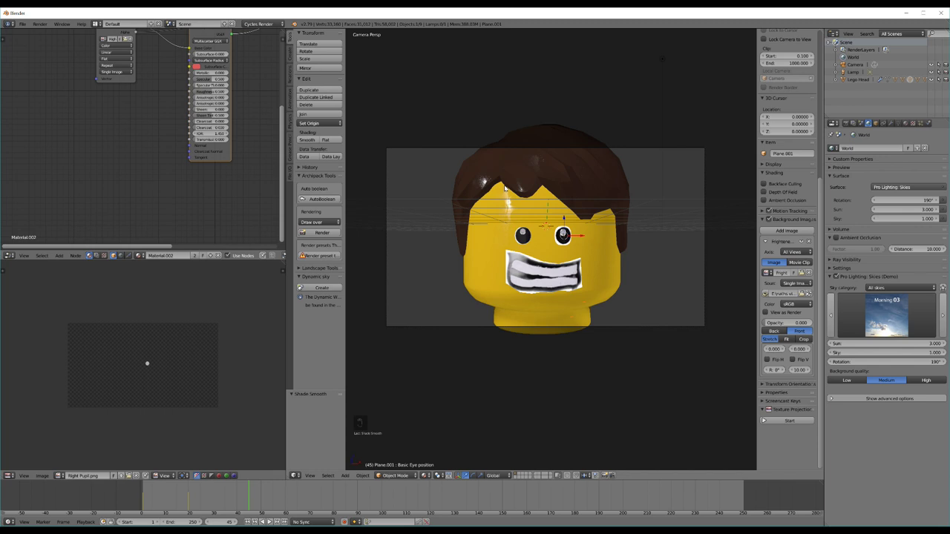
Step: Select the camera and show its lens and depth of field settings
{"action": "right_click", "coordinate": [683, 153]}
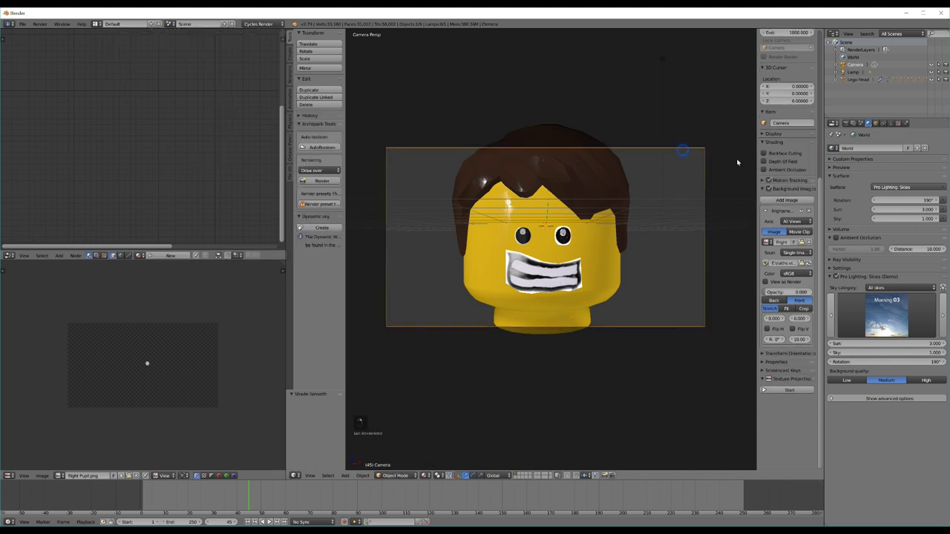
{"action": "left_click", "coordinate": [890, 123]}
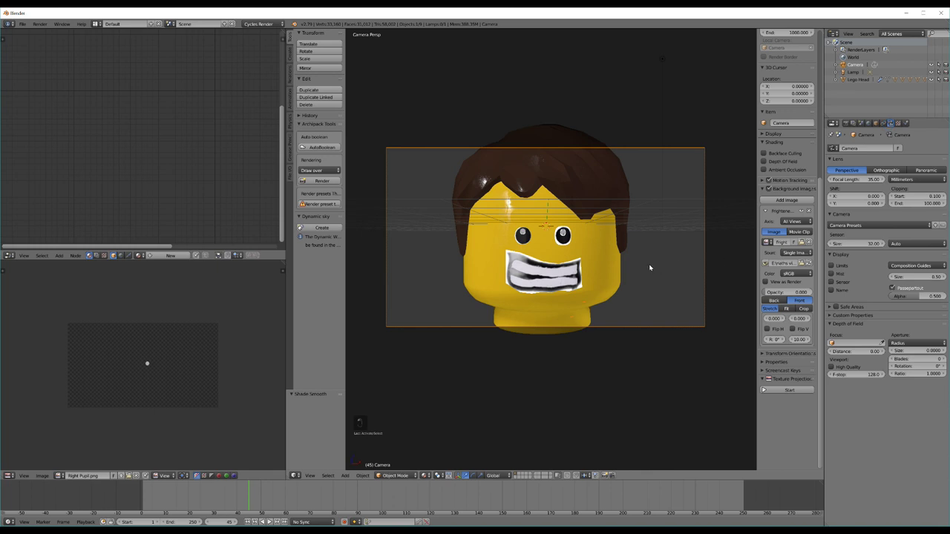
Step: Switch to File Explorer, view the reference photo Angry.png from the Background Images folder, and return to Blender
{"action": "left_click", "coordinate": [178, 532]}
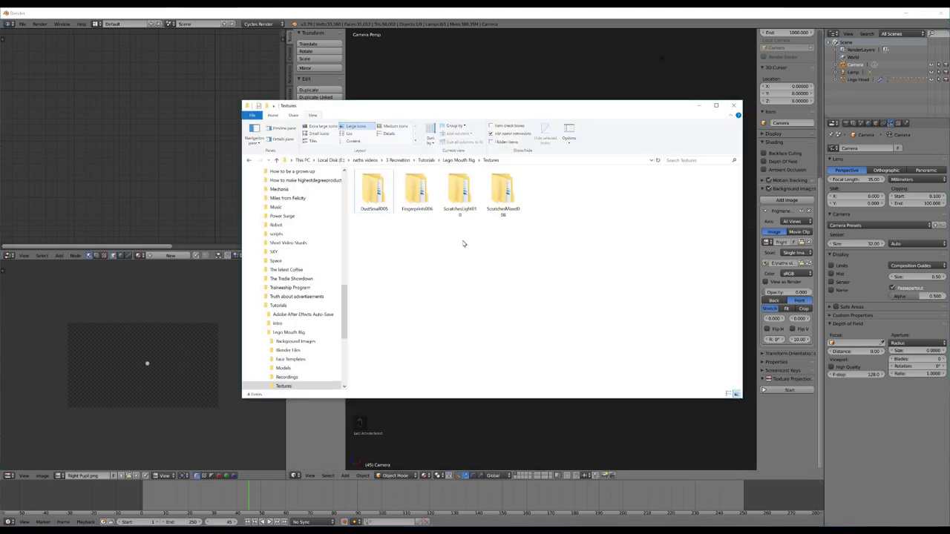
{"action": "left_click", "coordinate": [458, 161]}
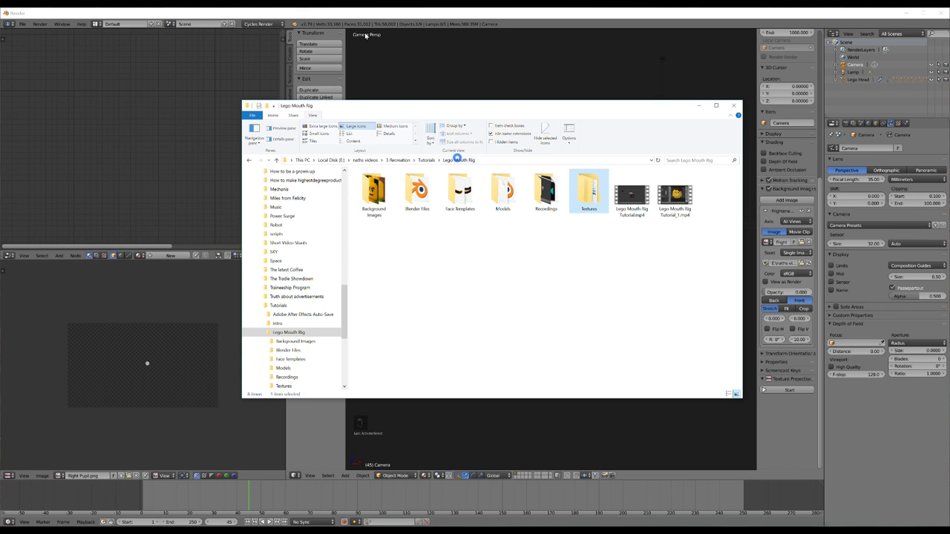
{"action": "double_click", "coordinate": [374, 189]}
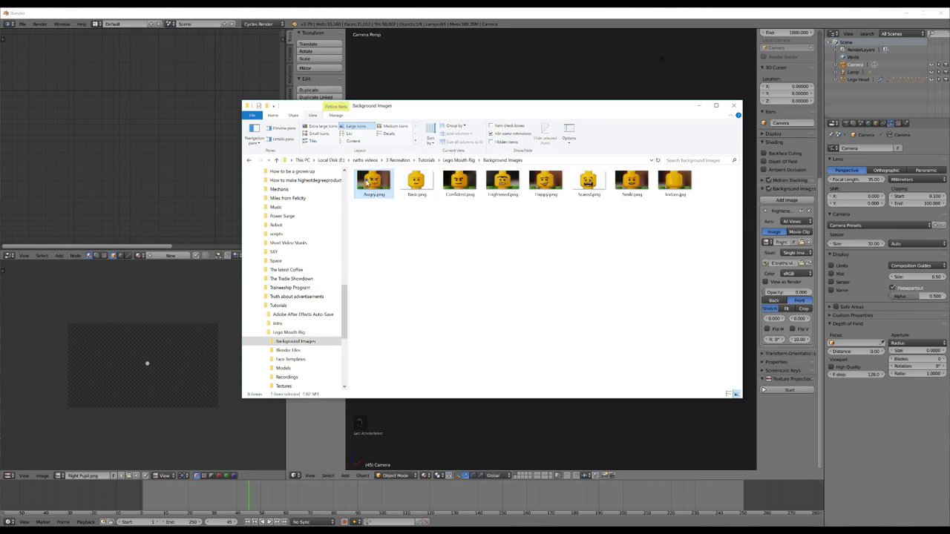
{"action": "double_click", "coordinate": [373, 184]}
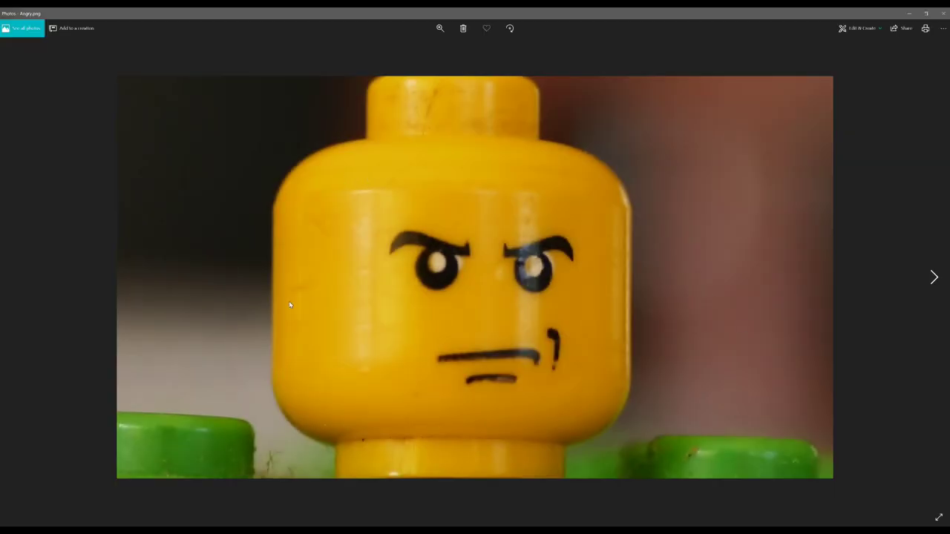
{"action": "left_click", "coordinate": [944, 13]}
{"action": "left_click", "coordinate": [656, 15]}
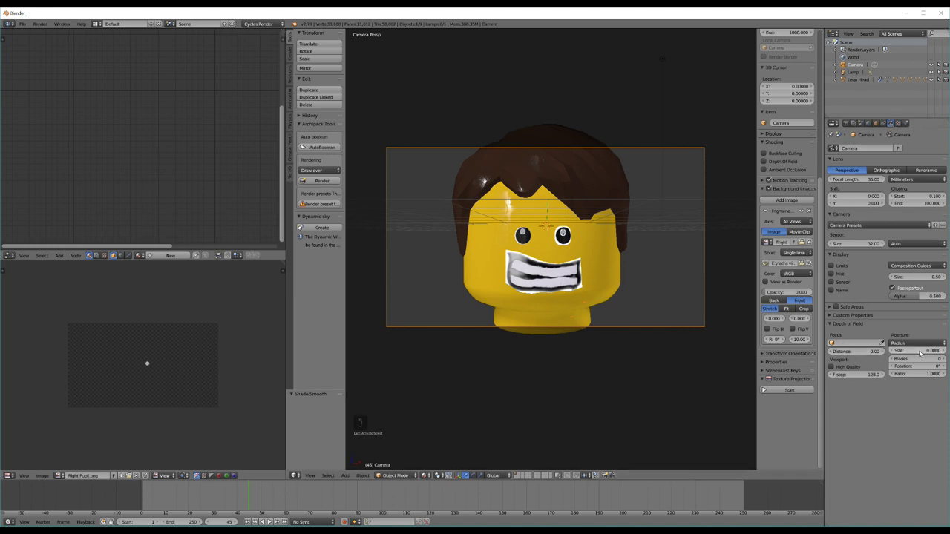
Step: Set the camera's aperture size to 0.05 and adjust its focus distance in rendered shading to bring the head into focus
{"action": "left_click", "coordinate": [942, 352]}
{"action": "left_click", "coordinate": [943, 352]}
{"action": "left_click", "coordinate": [942, 352]}
{"action": "left_click", "coordinate": [943, 351]}
{"action": "key", "text": "shift+z"}
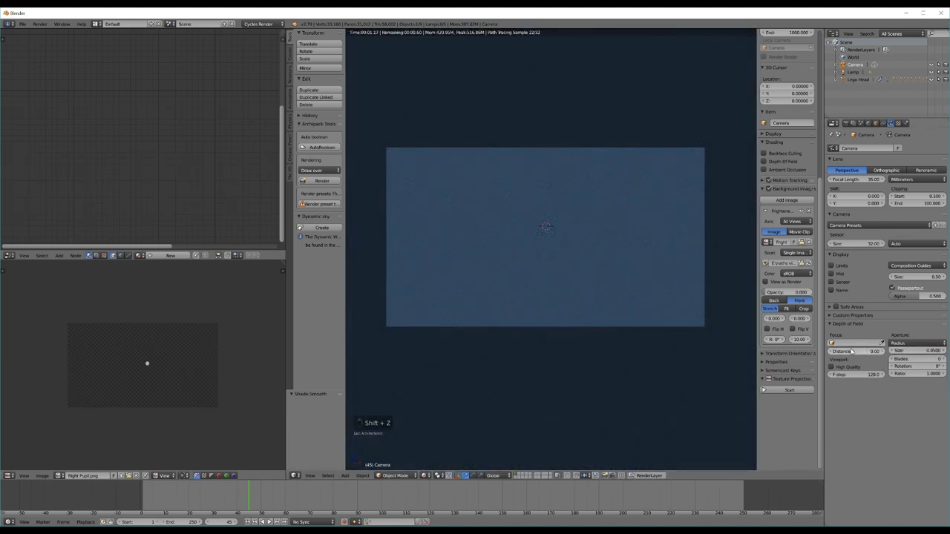
{"action": "left_click_drag", "start_coordinate": [852, 353], "coordinate": [80, 340]}
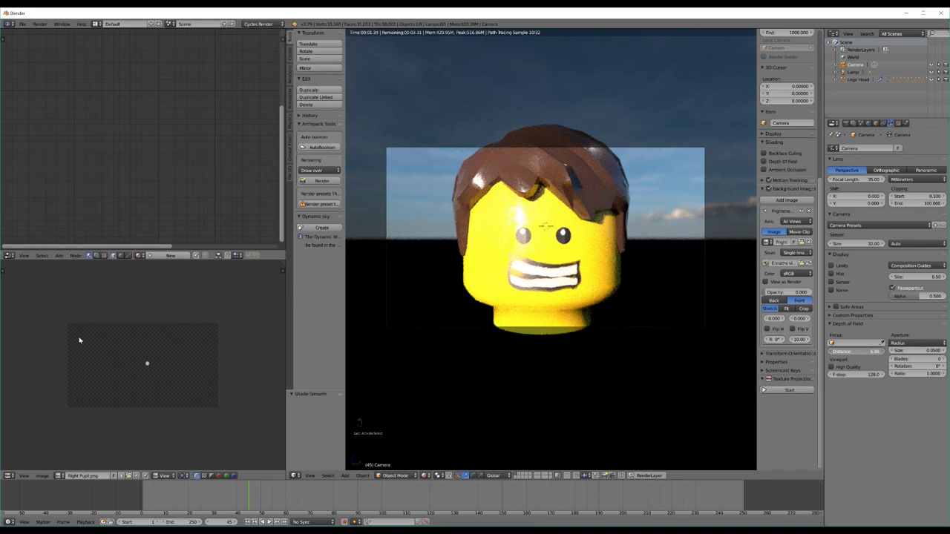
Step: Make the render's film background transparent
{"action": "left_click", "coordinate": [851, 125]}
{"action": "scroll", "coordinate": [883, 302], "scroll_direction": "down", "scroll_amount": 2}
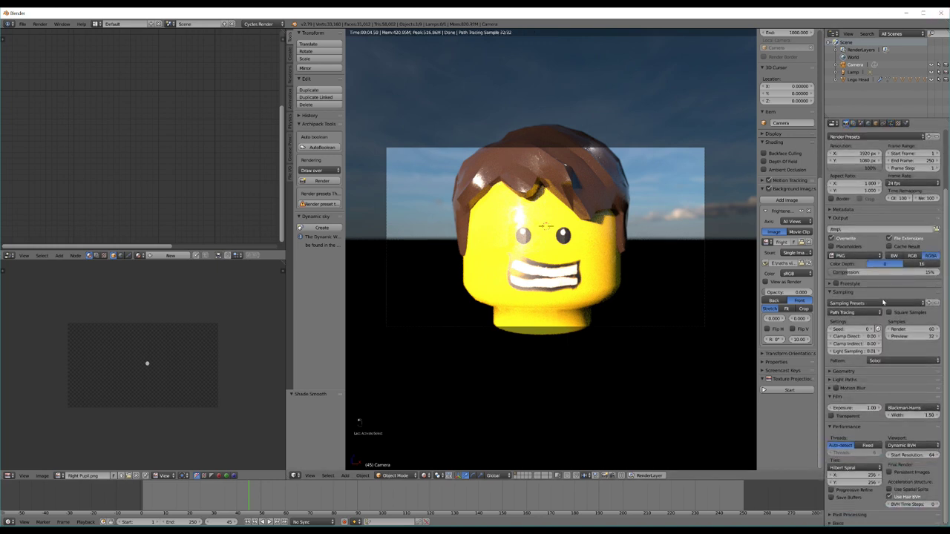
{"action": "left_click", "coordinate": [832, 416]}
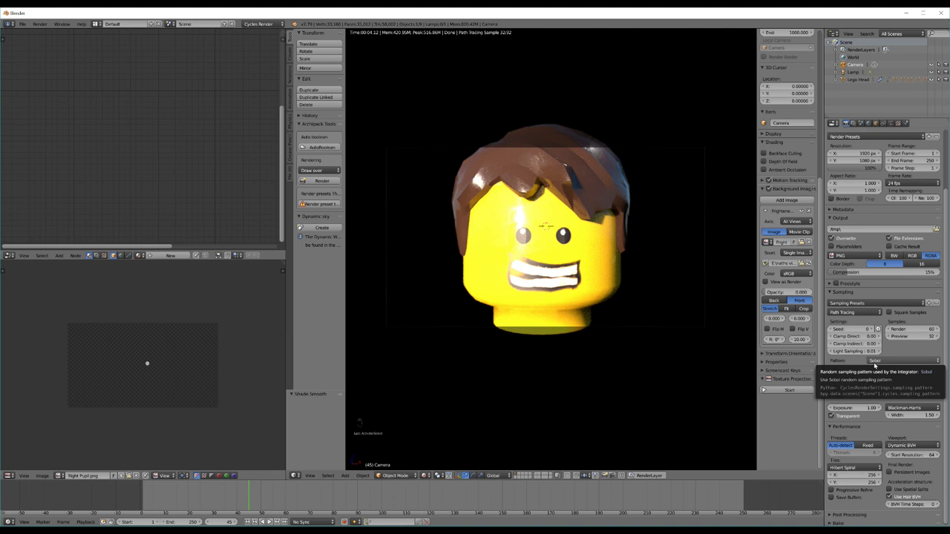
Step: Set the render samples to 100 and render the current frame
{"action": "scroll", "coordinate": [867, 334], "scroll_direction": "up", "scroll_amount": 3}
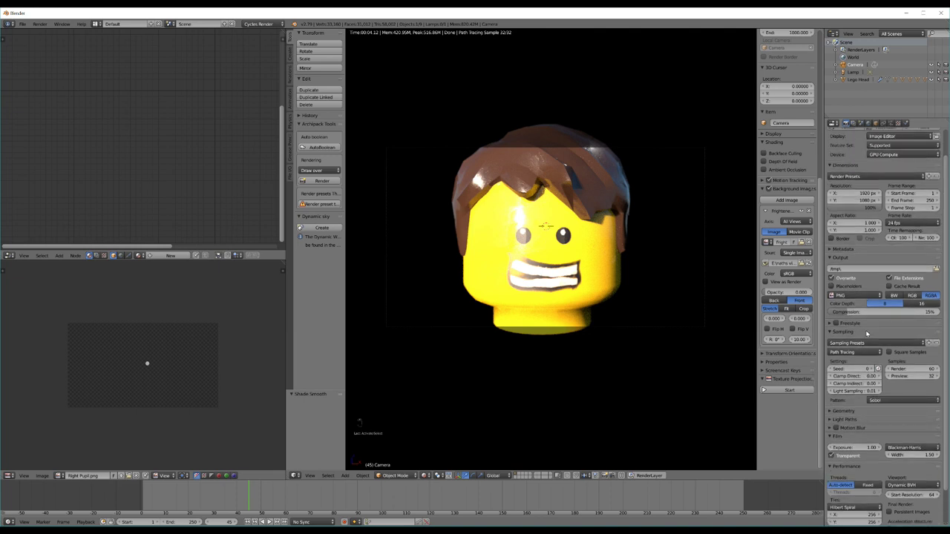
{"action": "left_click", "coordinate": [852, 123]}
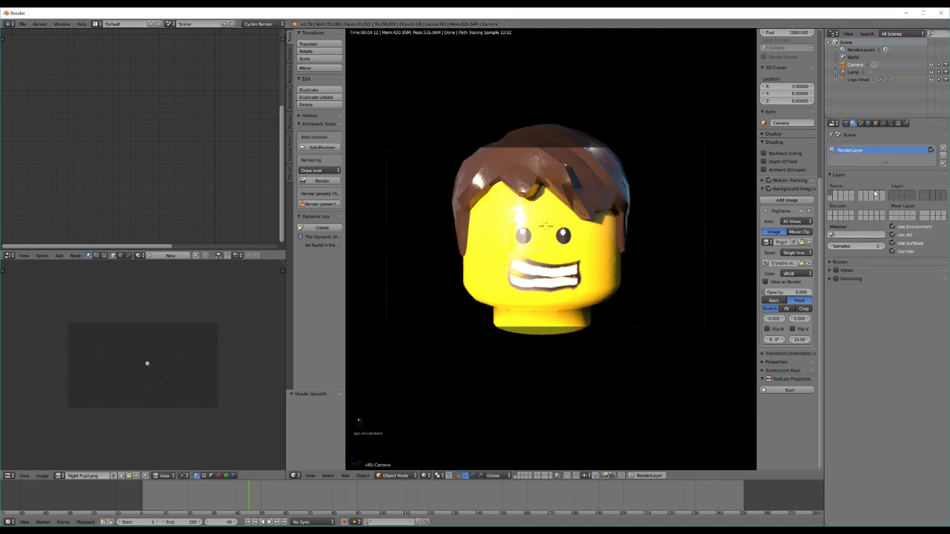
{"action": "left_click", "coordinate": [845, 124]}
{"action": "scroll", "coordinate": [859, 312], "scroll_direction": "down", "scroll_amount": 3}
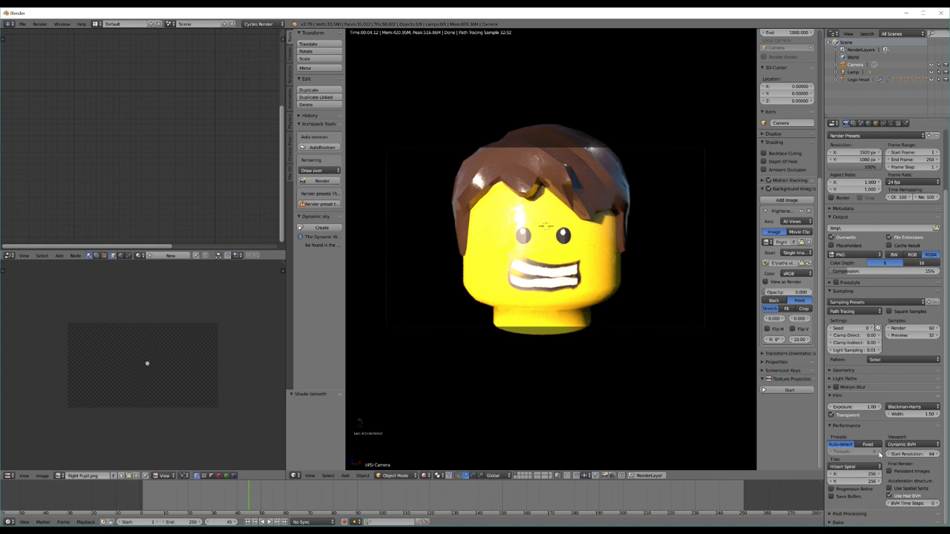
{"action": "scroll", "coordinate": [880, 454], "scroll_direction": "up", "scroll_amount": 3}
{"action": "left_click", "coordinate": [906, 399]}
{"action": "type", "text": "100"}
{"action": "key", "text": "Return"}
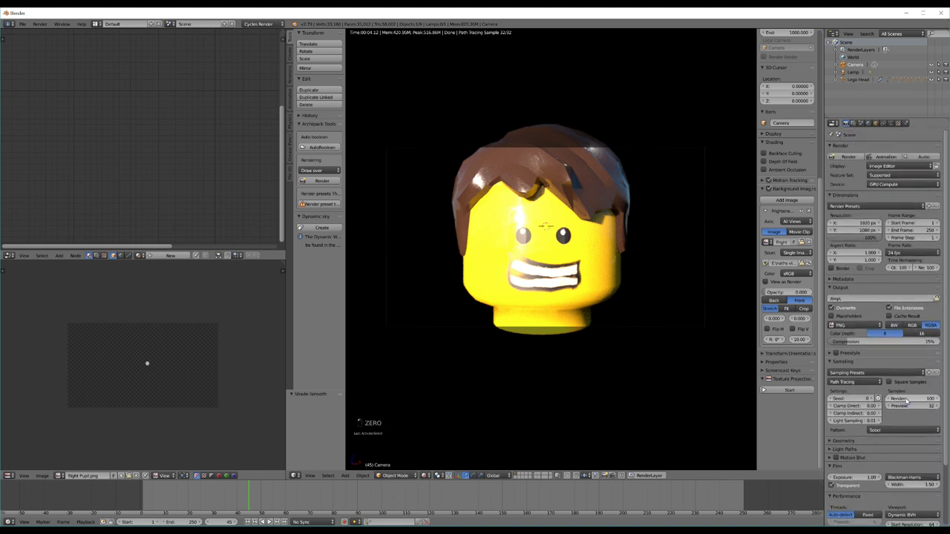
{"action": "left_click", "coordinate": [847, 157]}
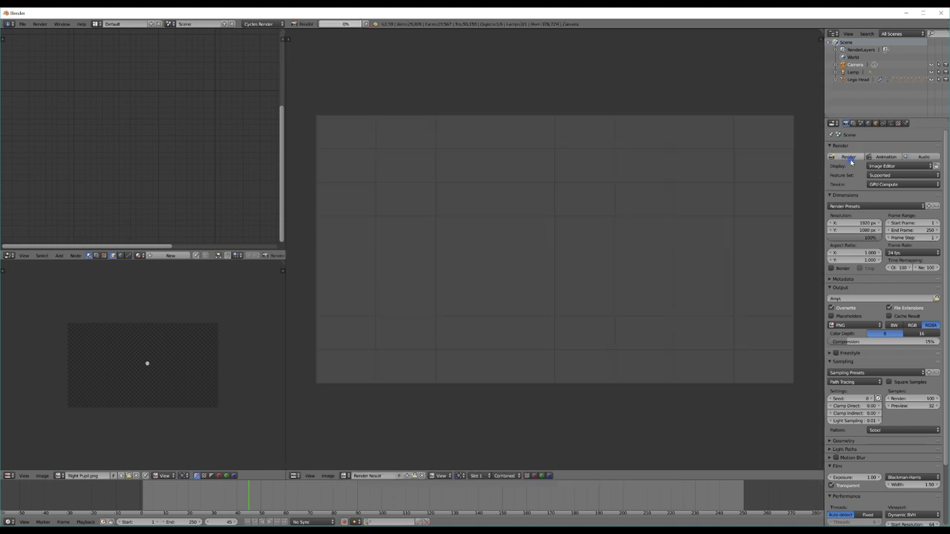